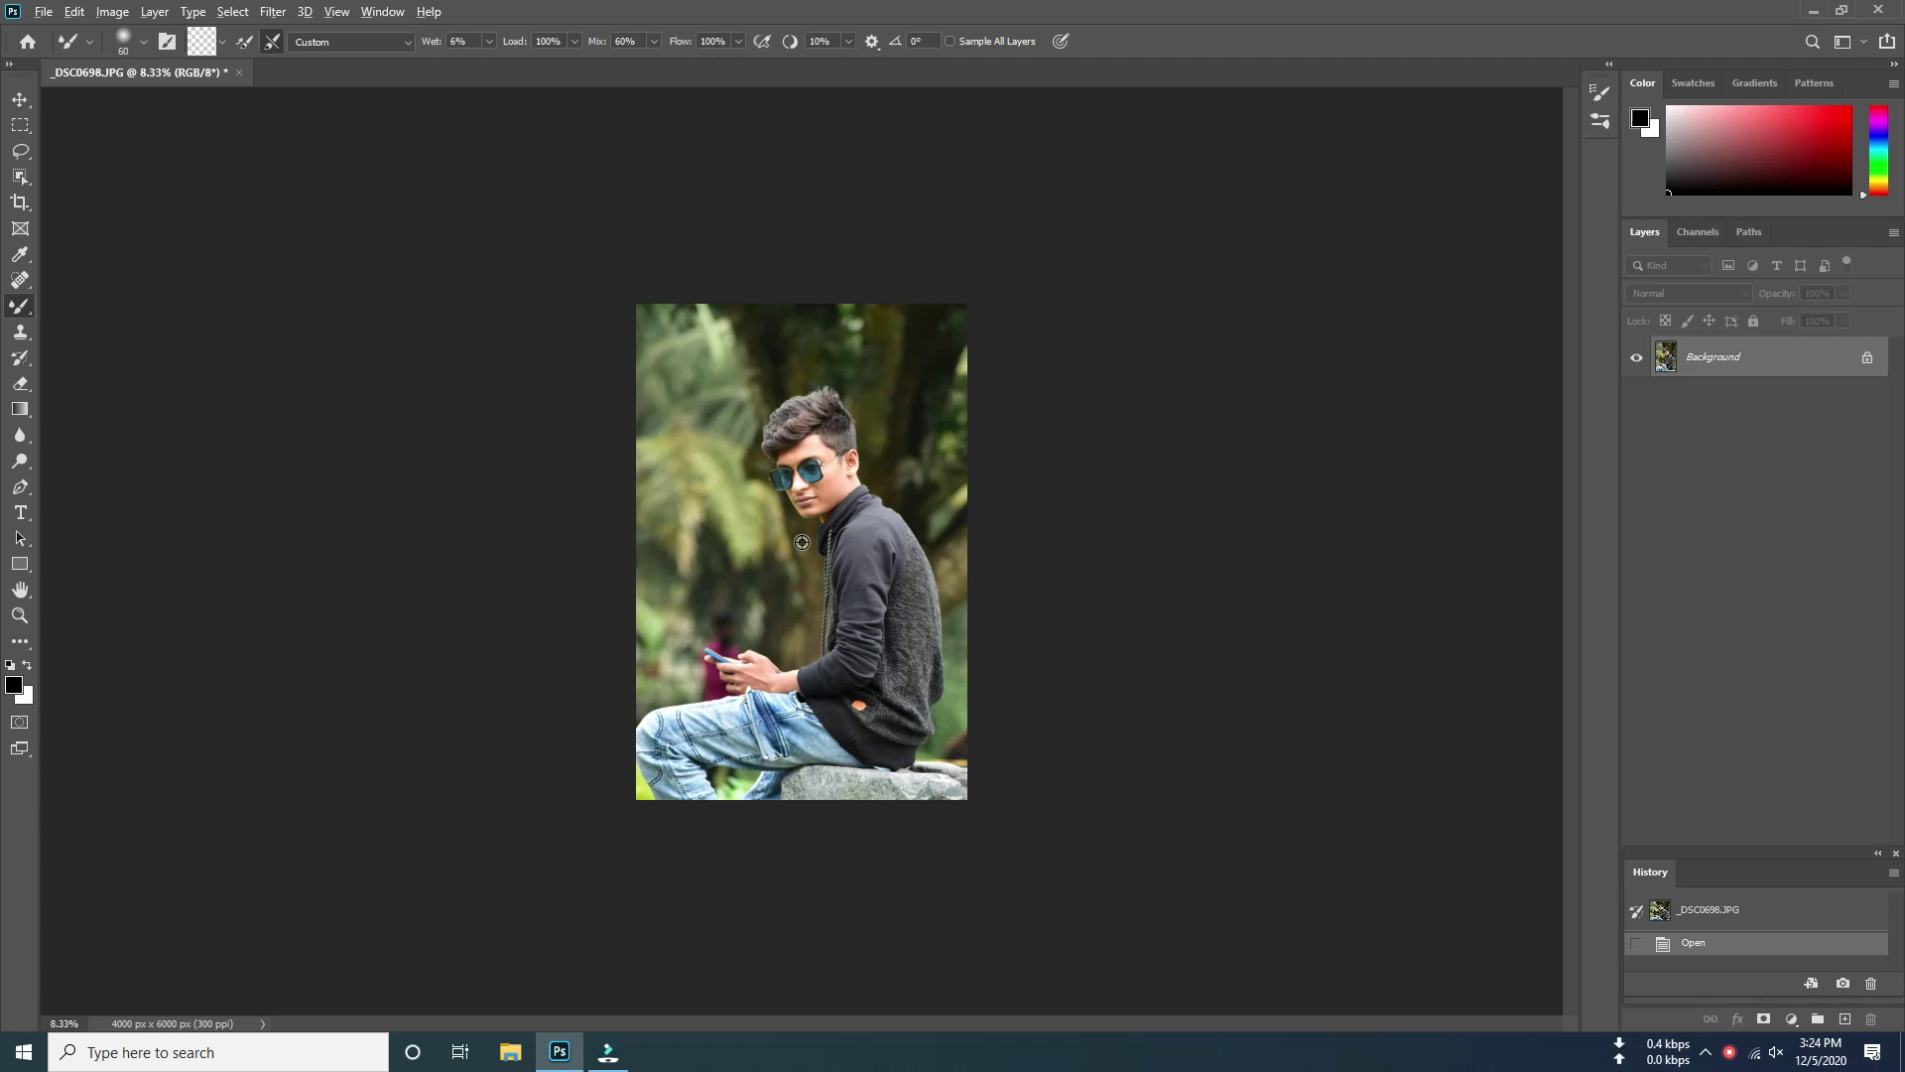
Spot-heal four blemishes on the cheek with the Spot Healing Brush
scroll(801, 542, "up", 4)
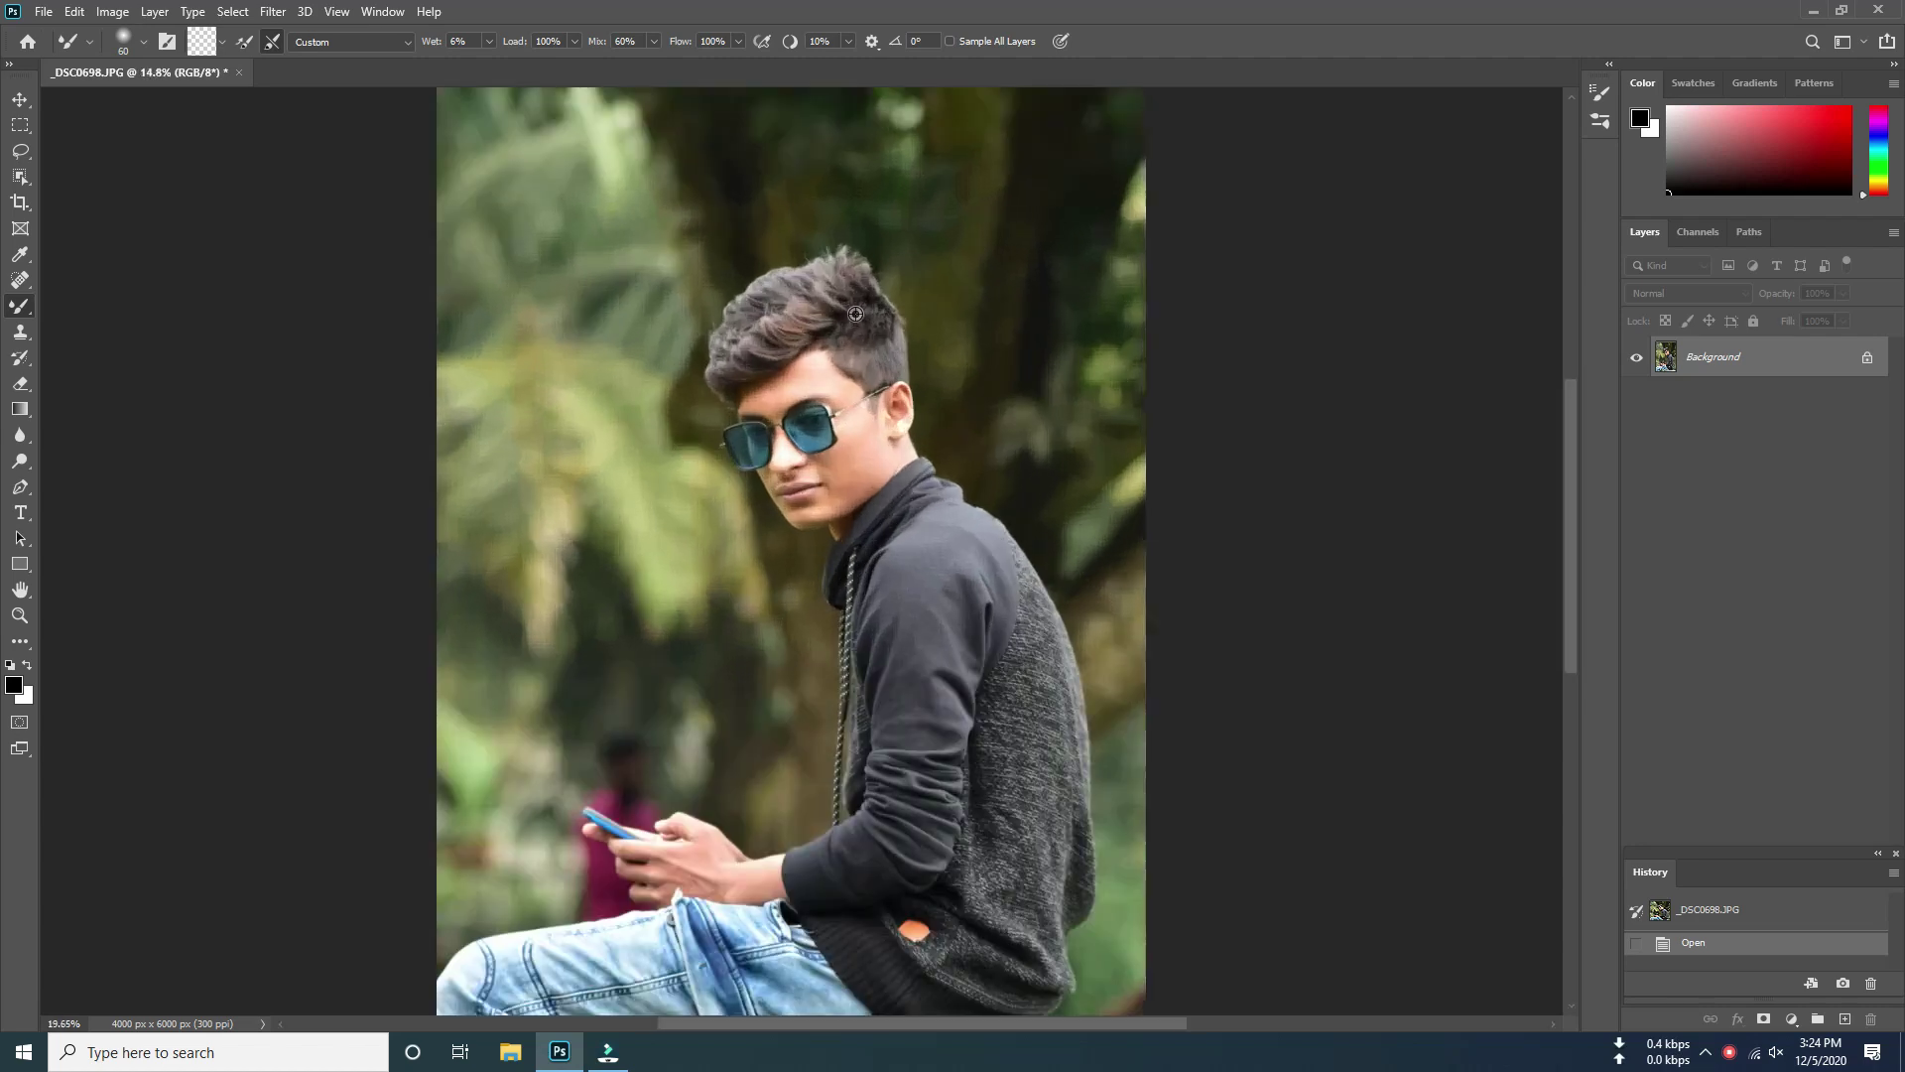
scroll(744, 586, "up", 5)
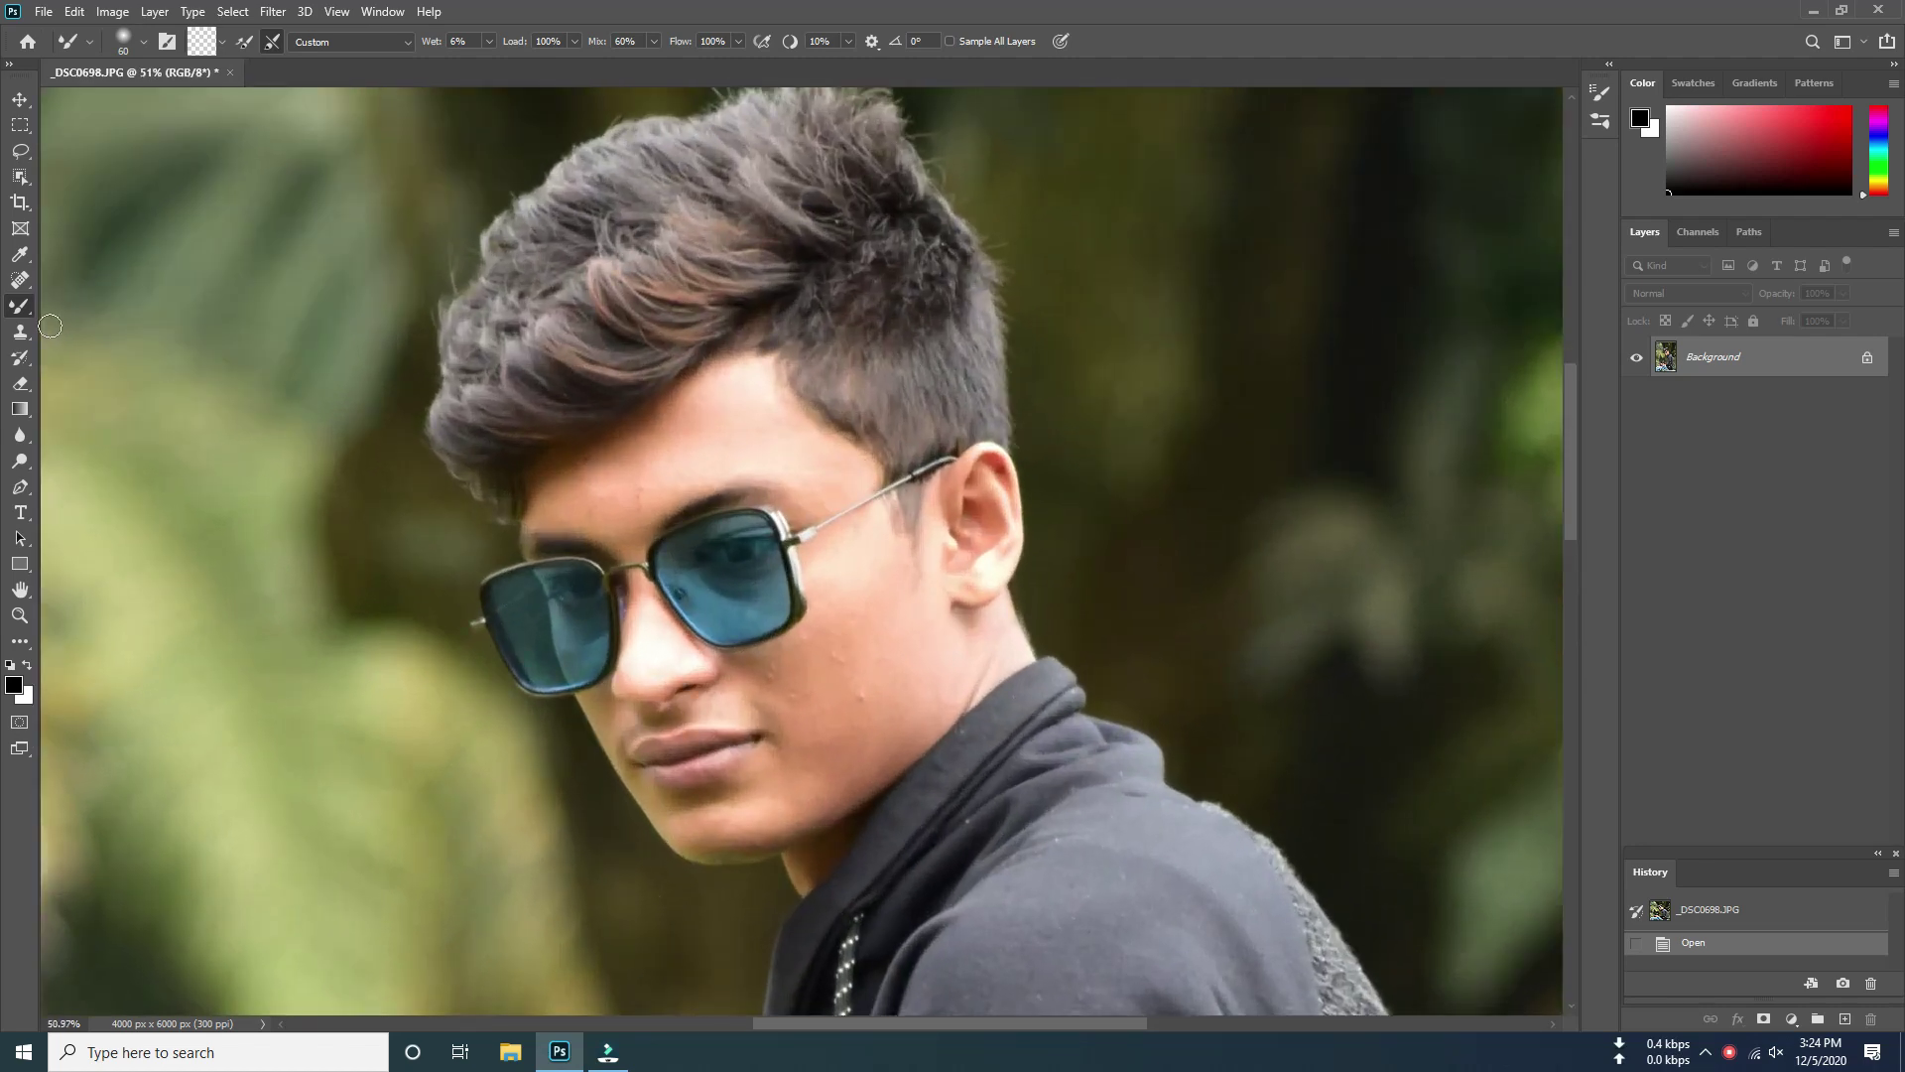
left_click(20, 281)
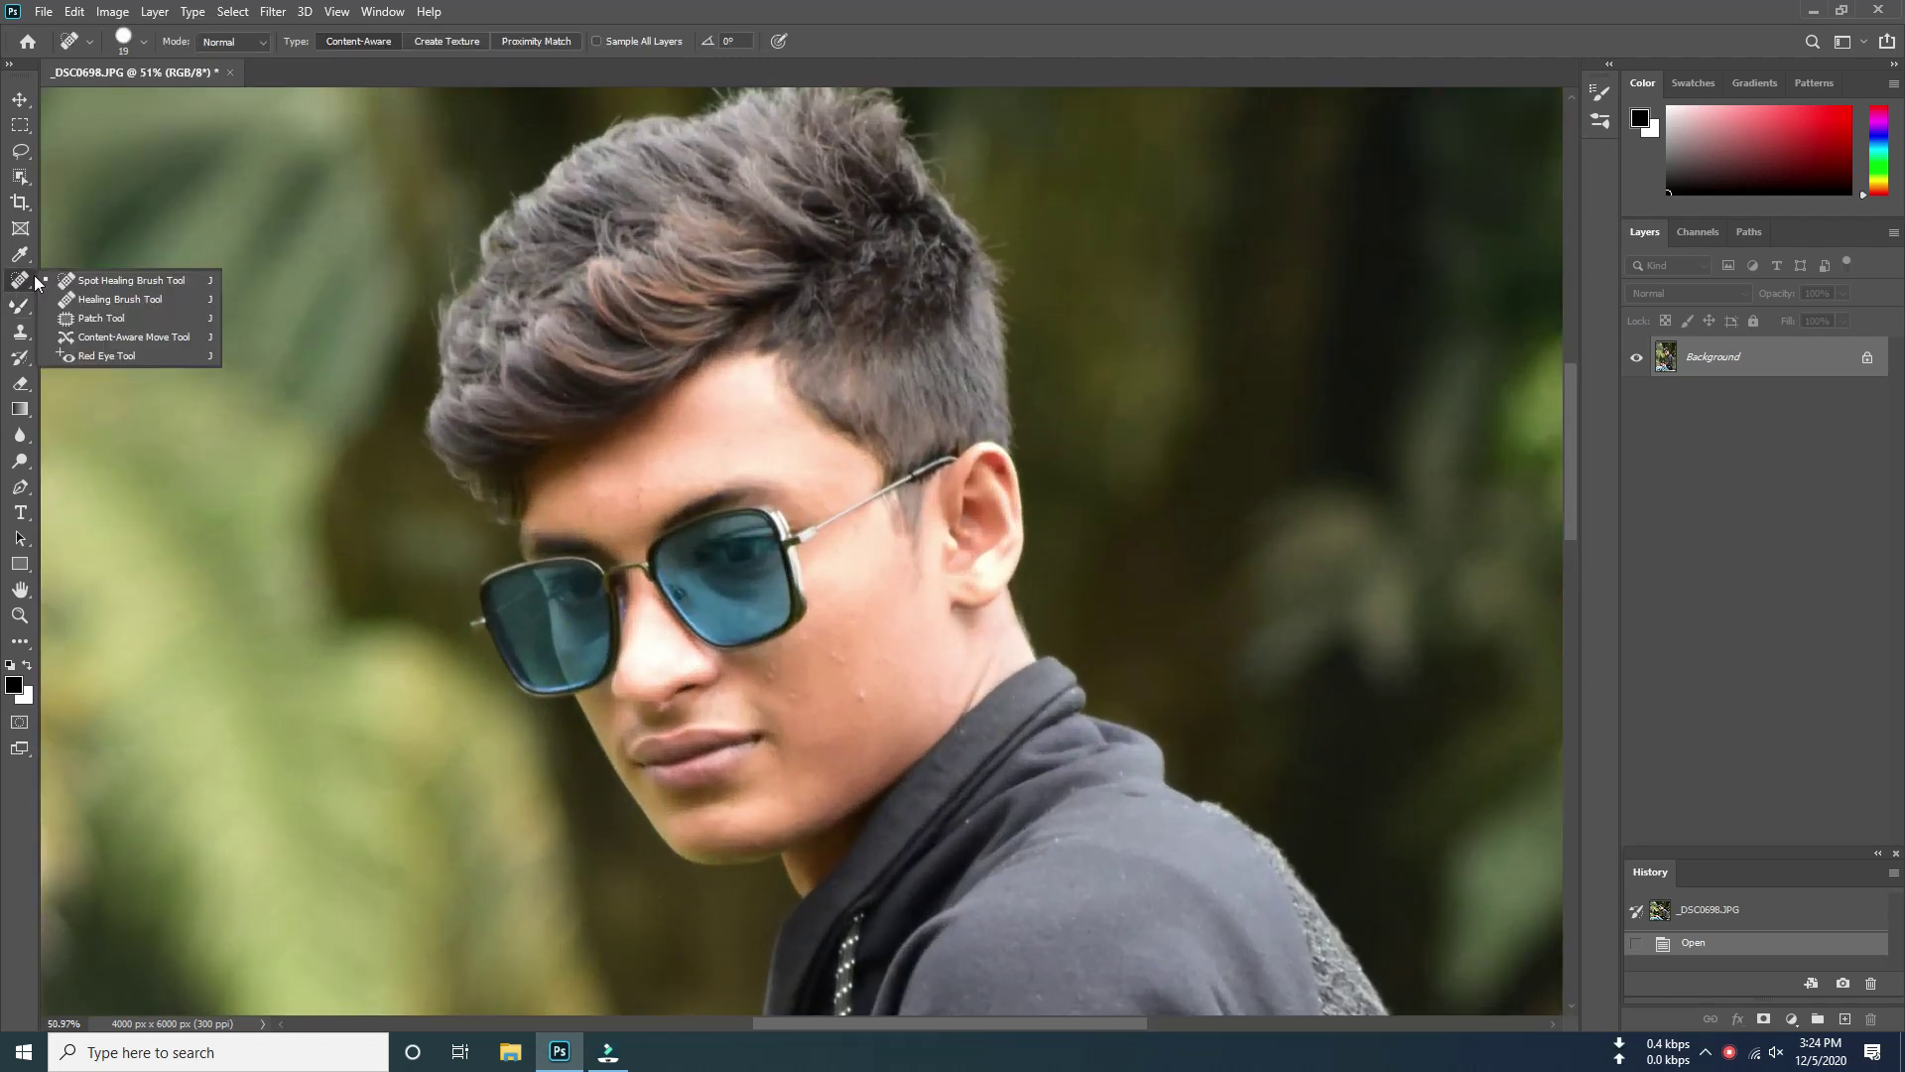
left_click(75, 280)
scroll(834, 695, "up", 4)
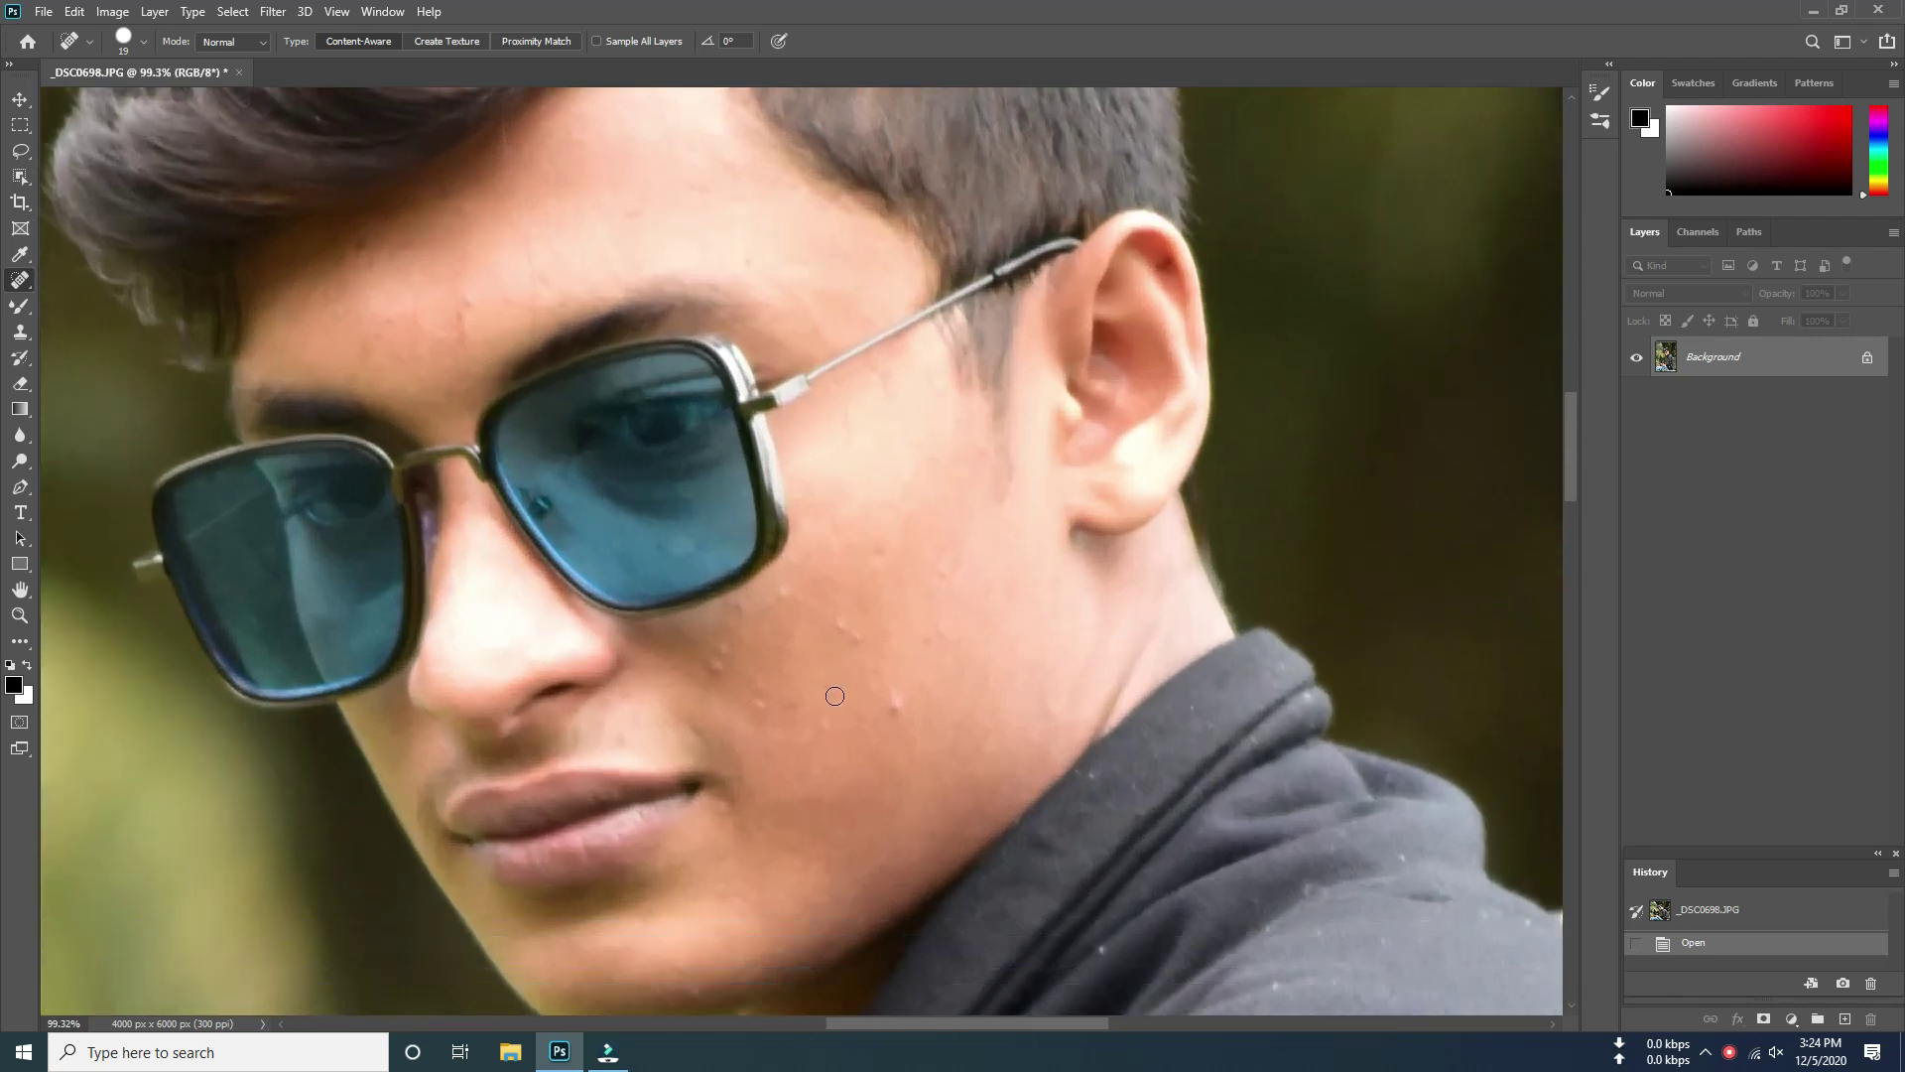
scroll(834, 695, "up", 2)
left_click(786, 554)
left_click(805, 566)
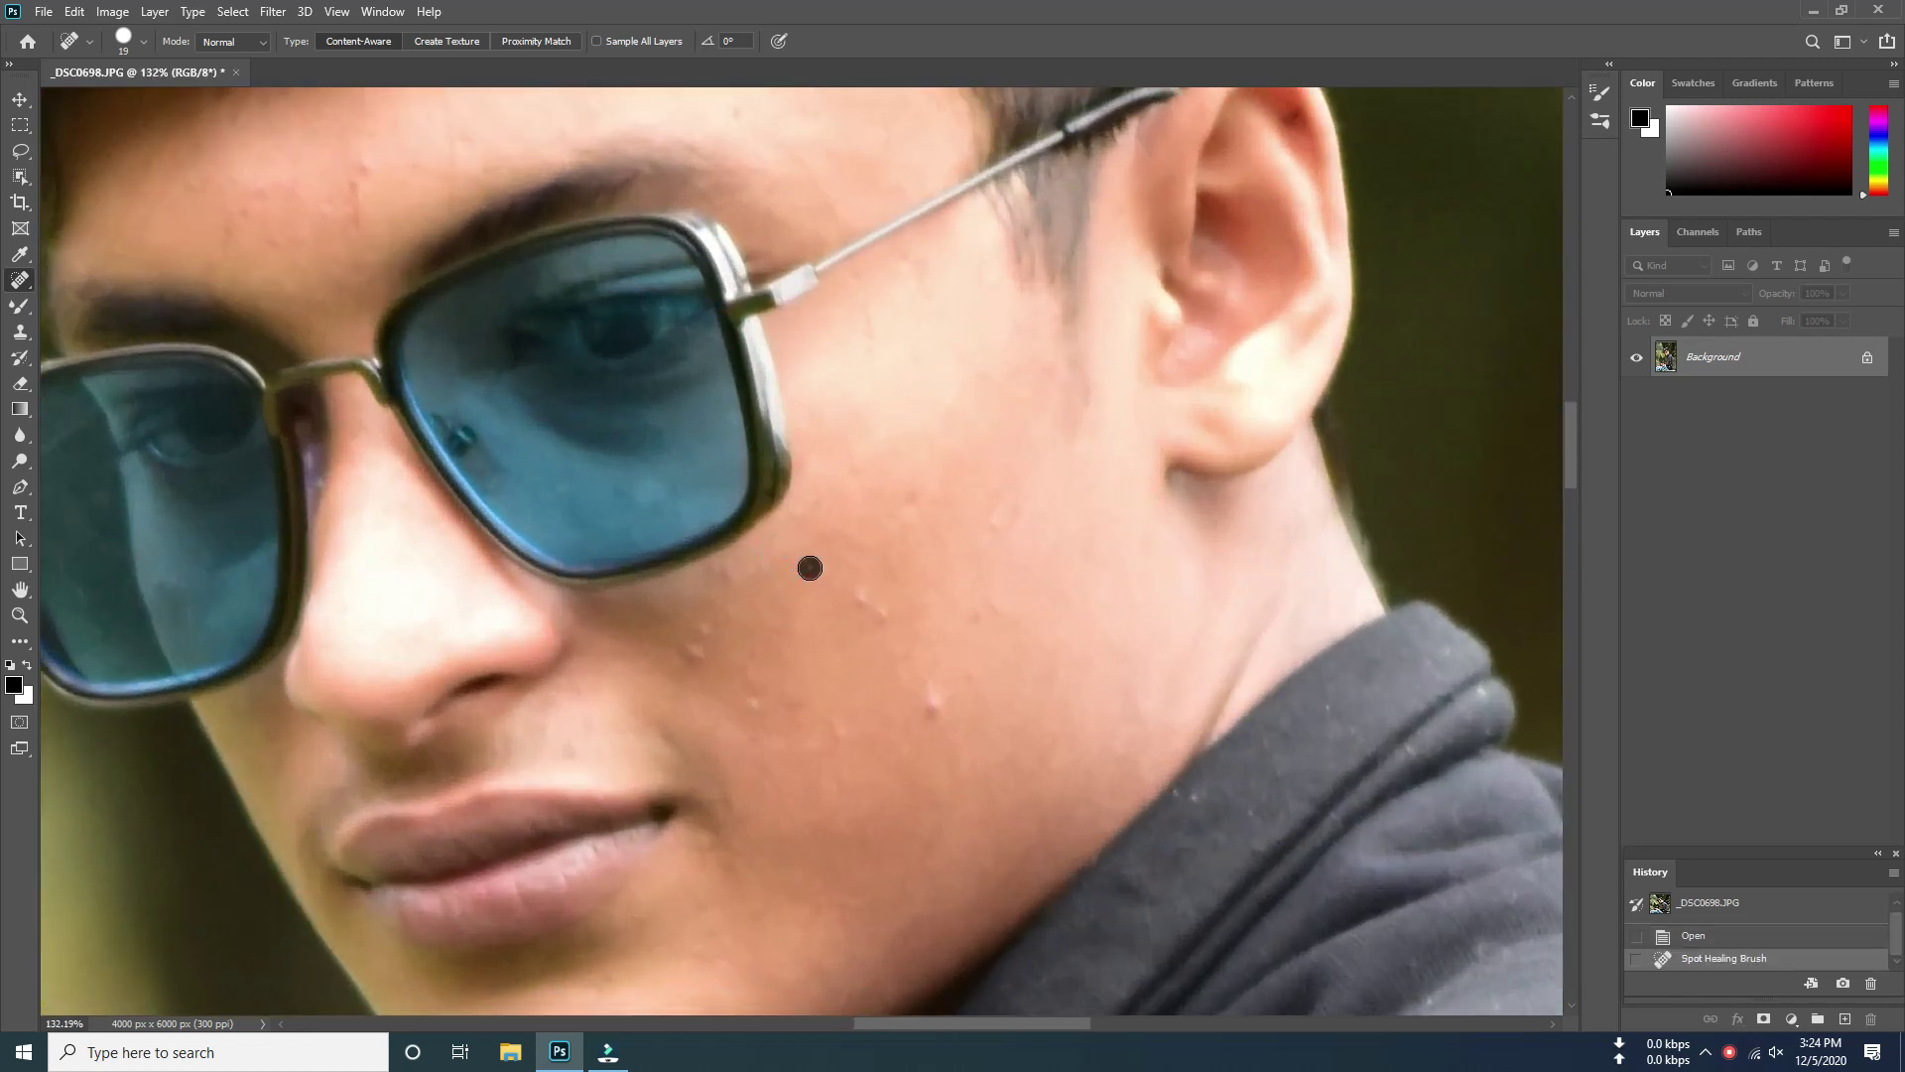
left_click(732, 580)
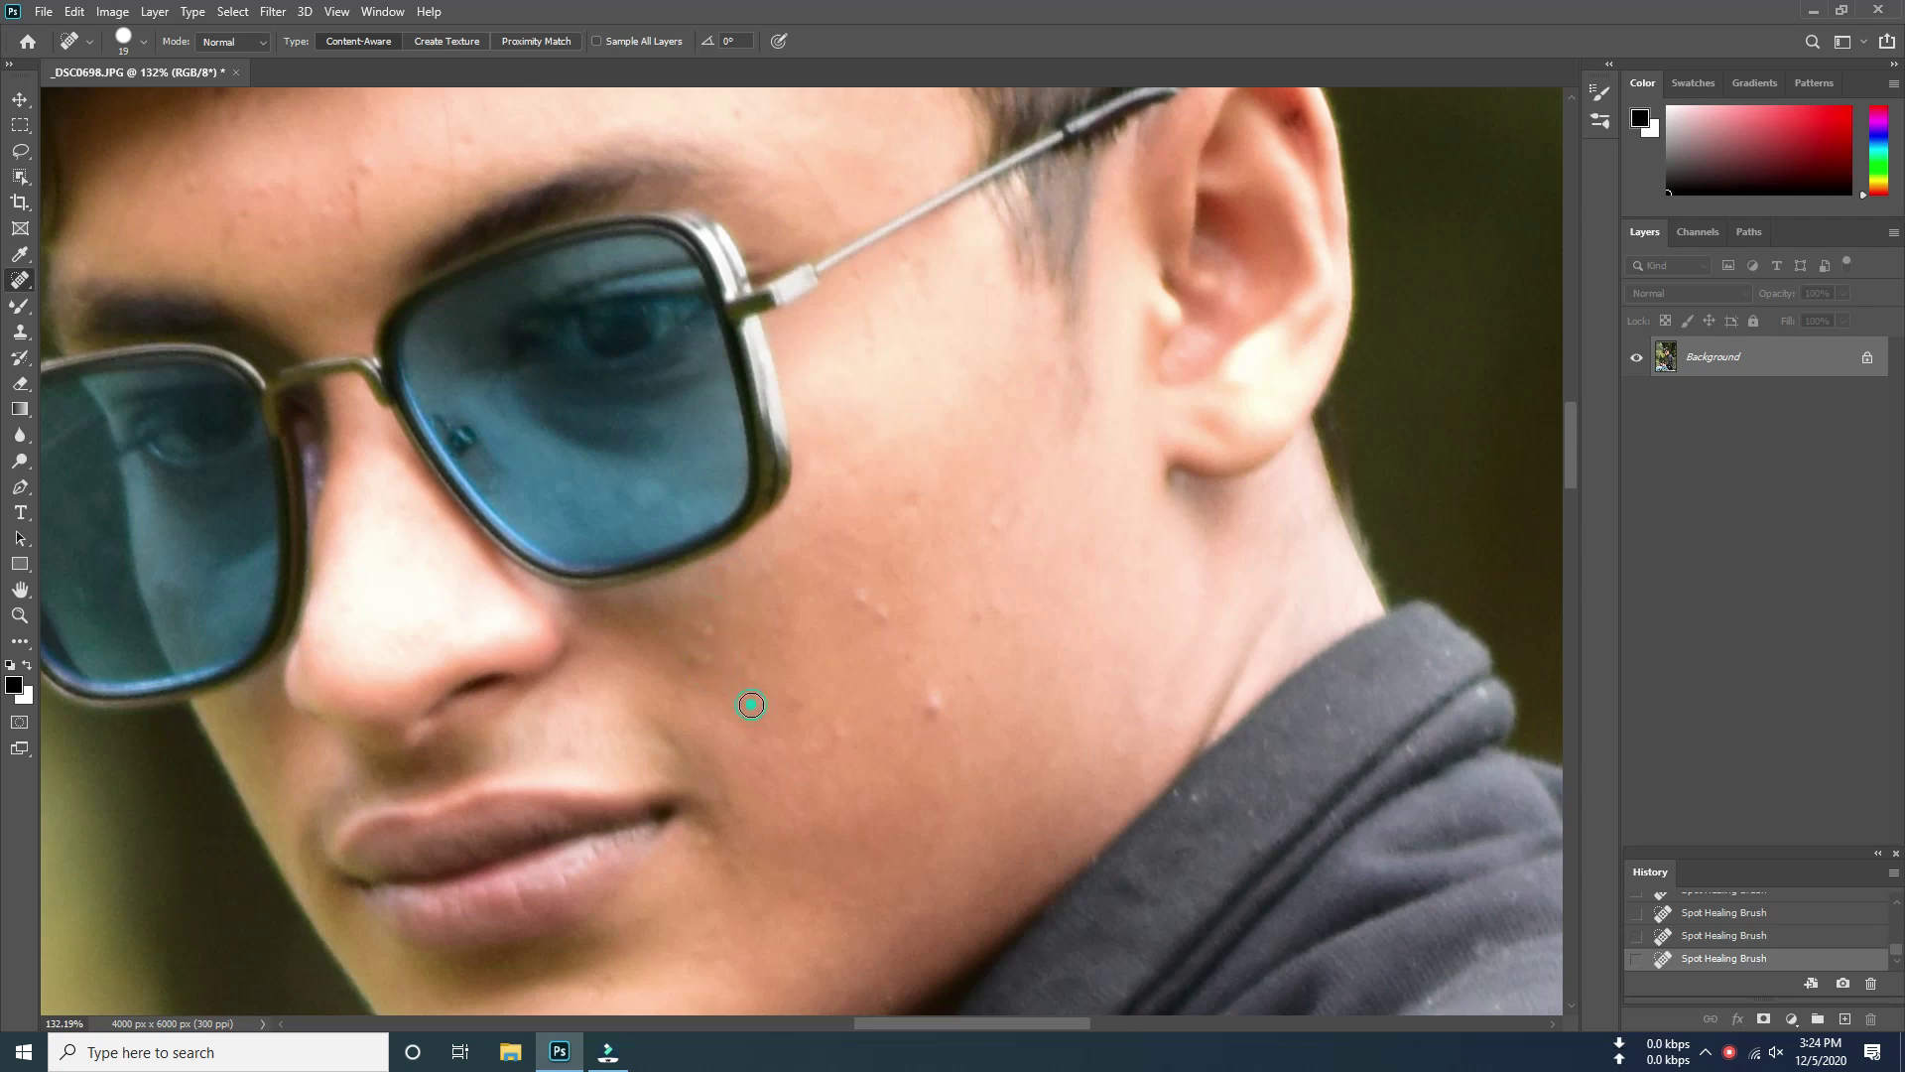
left_click_drag(706, 629, 700, 653)
Spot-heal four remaining spots on the forehead
scroll(997, 600, "down", 2)
scroll(965, 599, "down", 5)
scroll(781, 713, "up", 4)
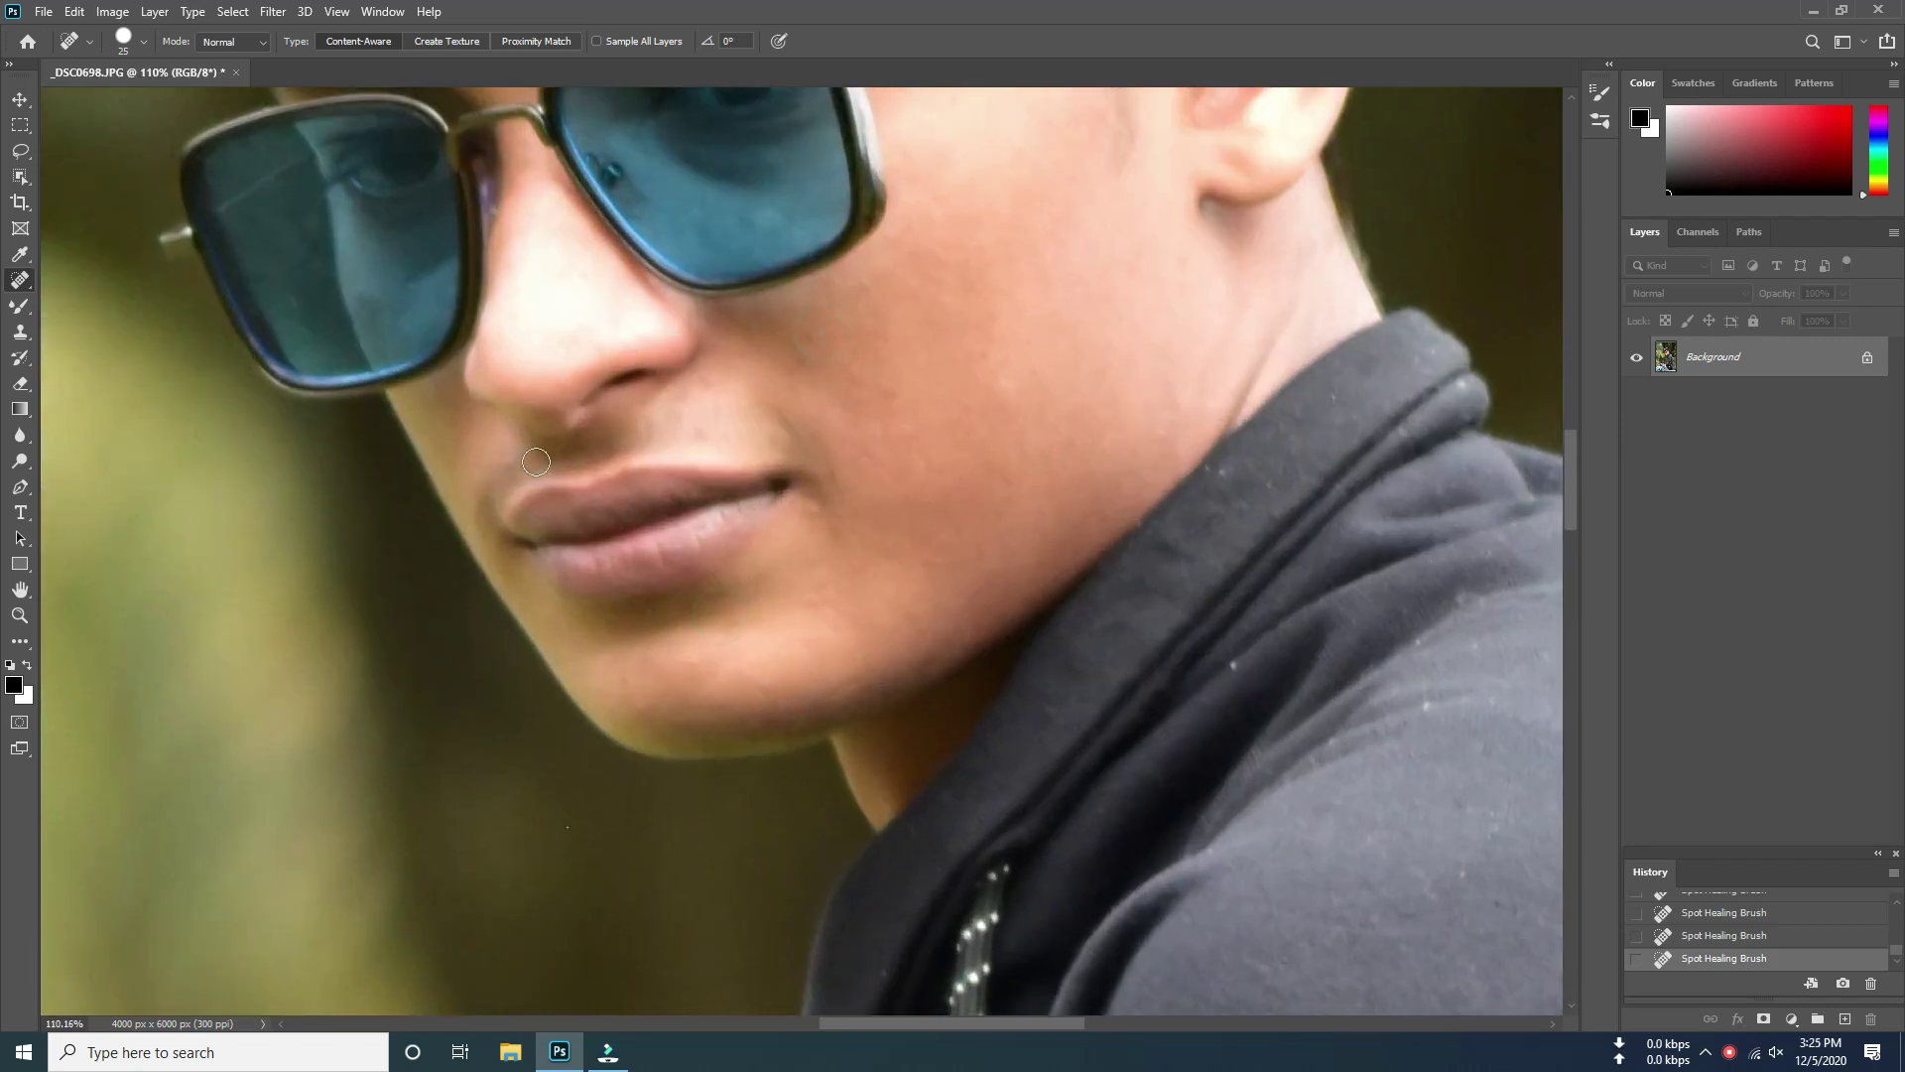
scroll(898, 685, "down", 1)
scroll(979, 399, "down", 2)
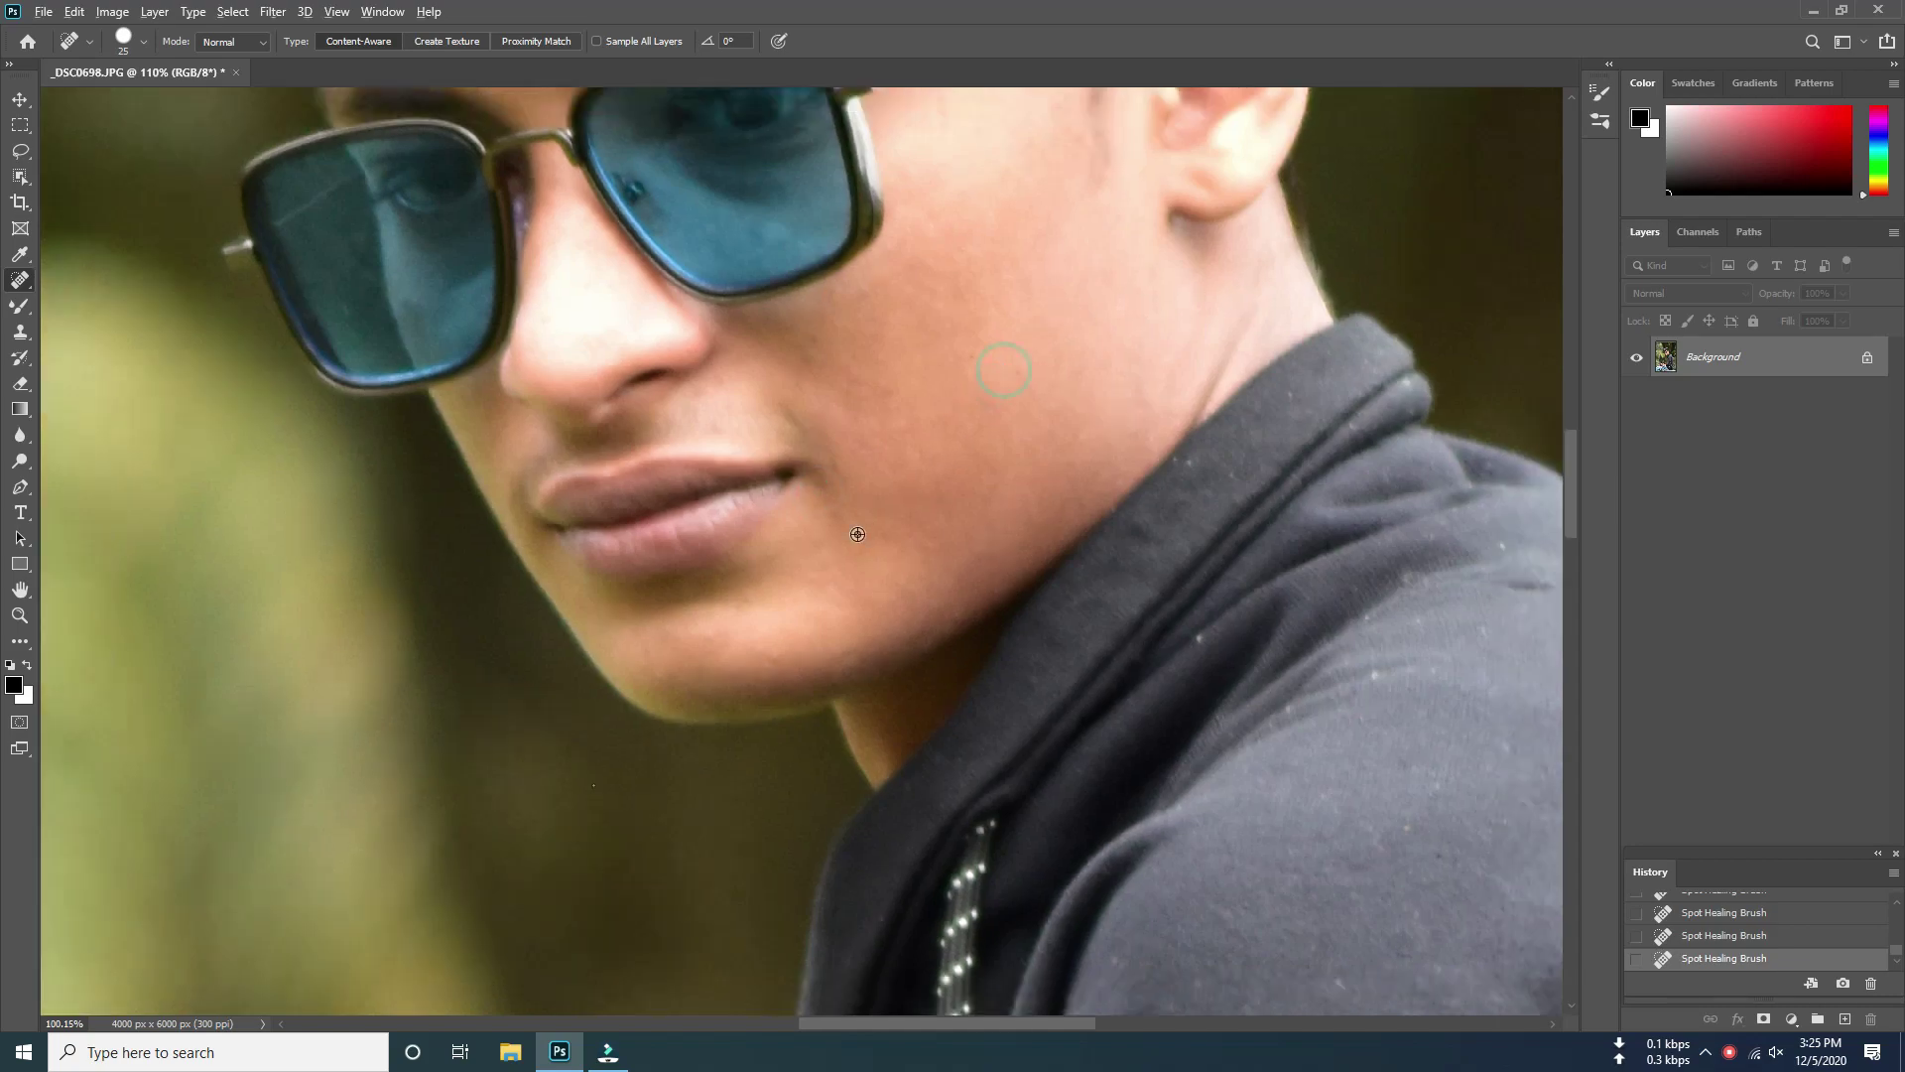
scroll(979, 399, "down", 2)
scroll(765, 327, "up", 3)
scroll(653, 634, "up", 2)
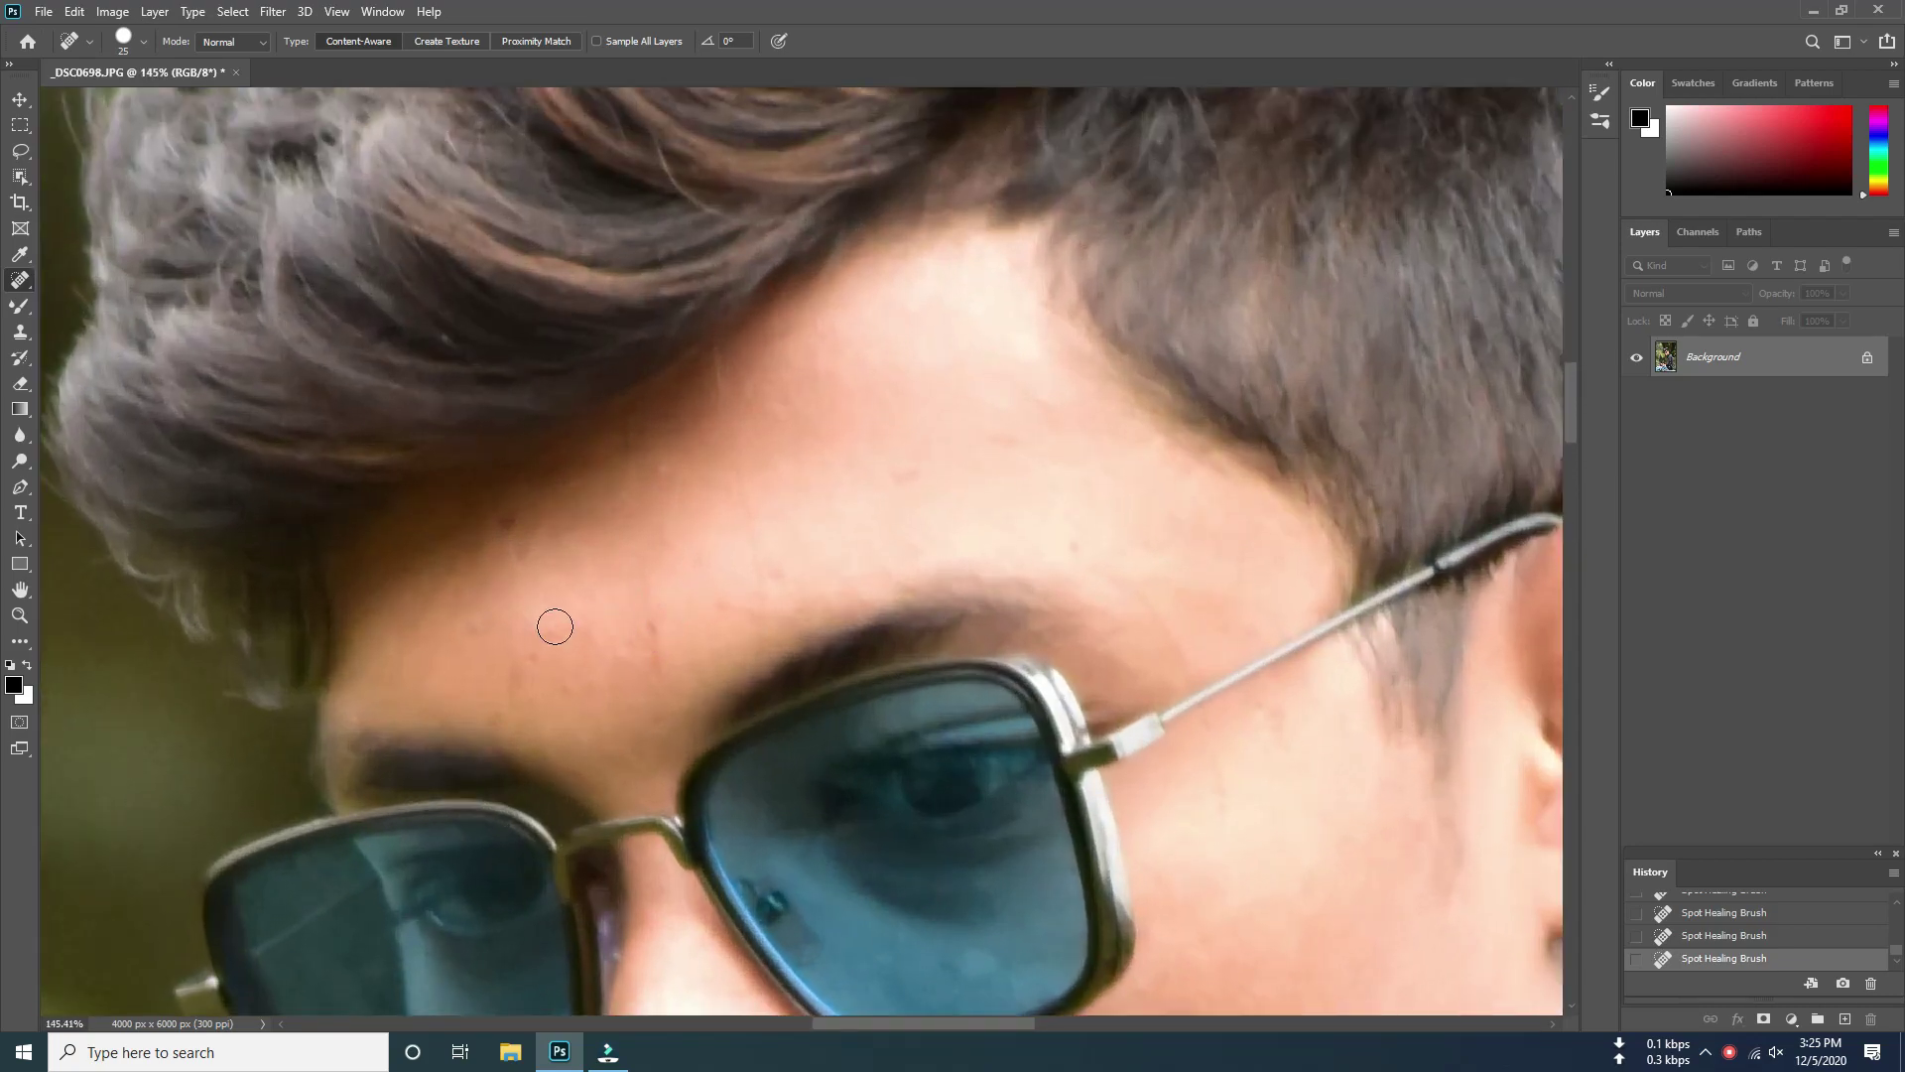
left_click(465, 618)
left_click(905, 478)
left_click(1007, 437)
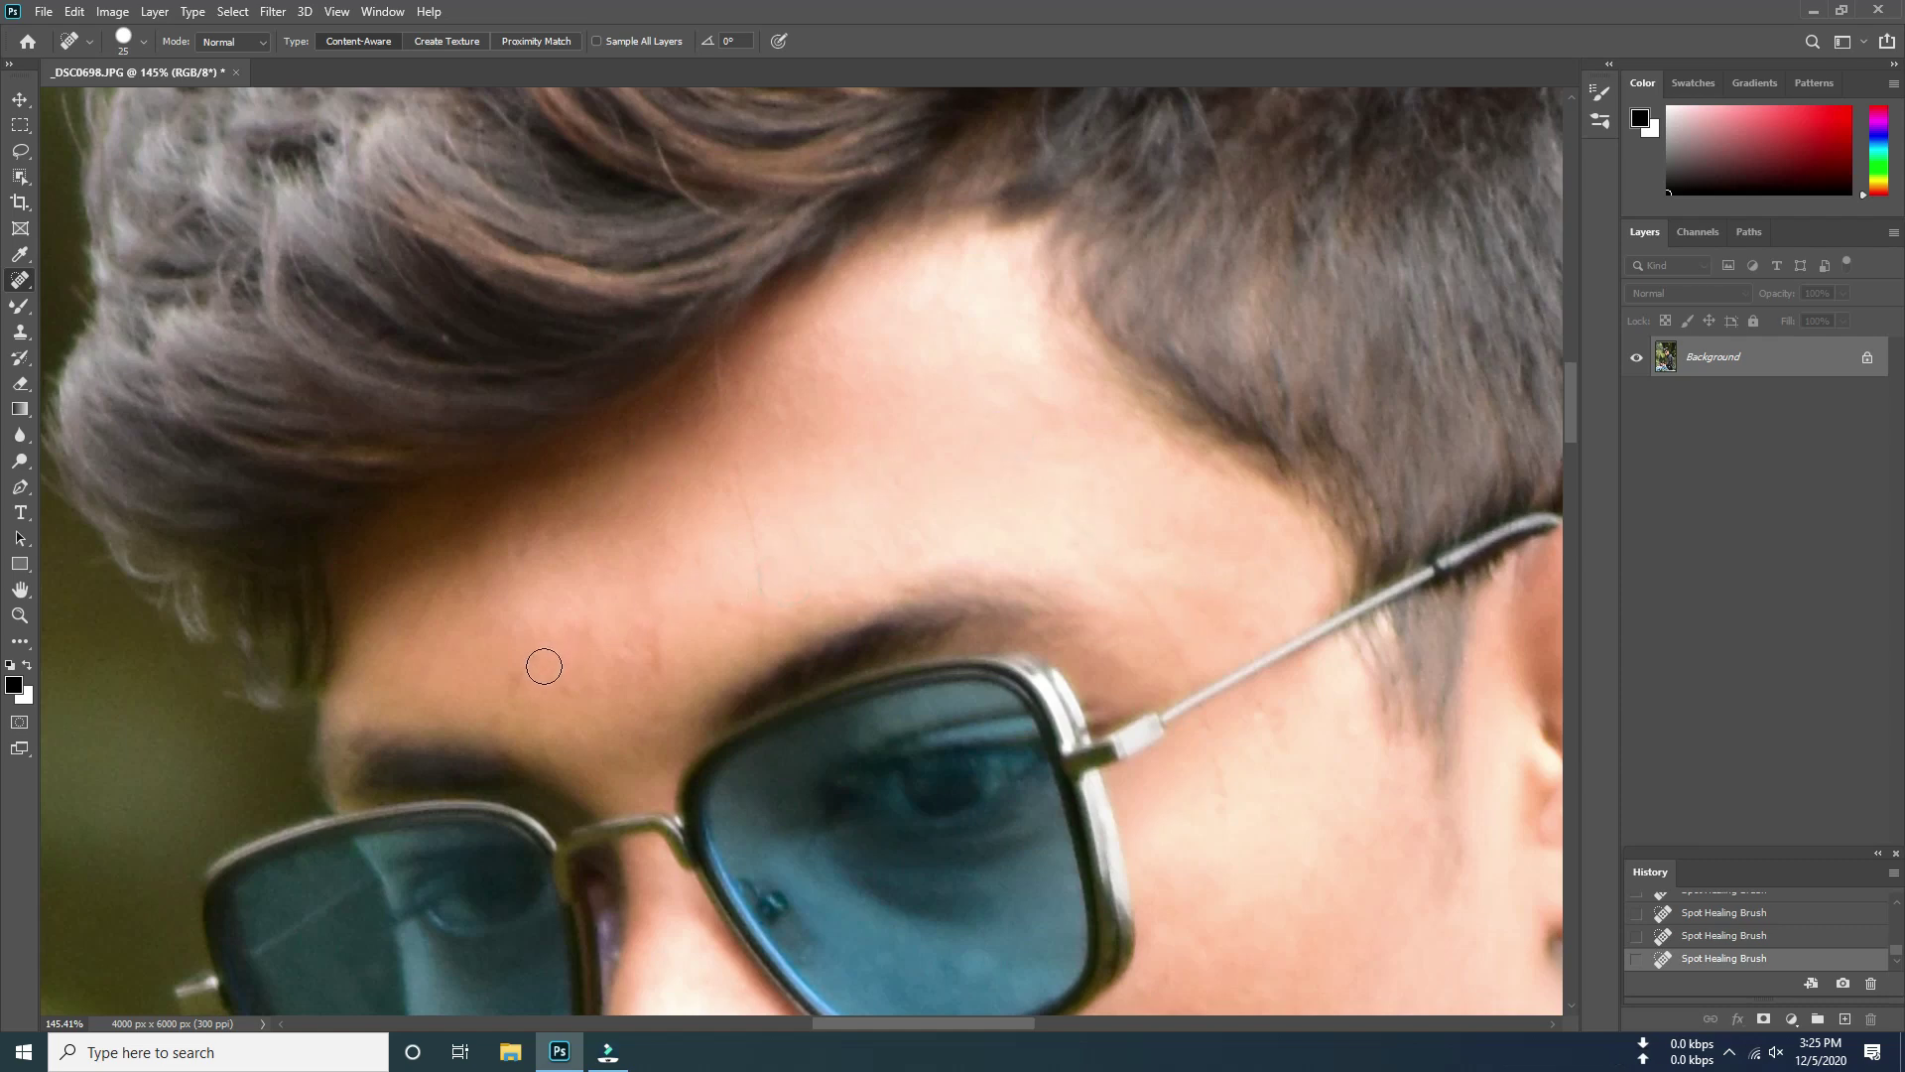
left_click(524, 673)
scroll(621, 596, "down", 5)
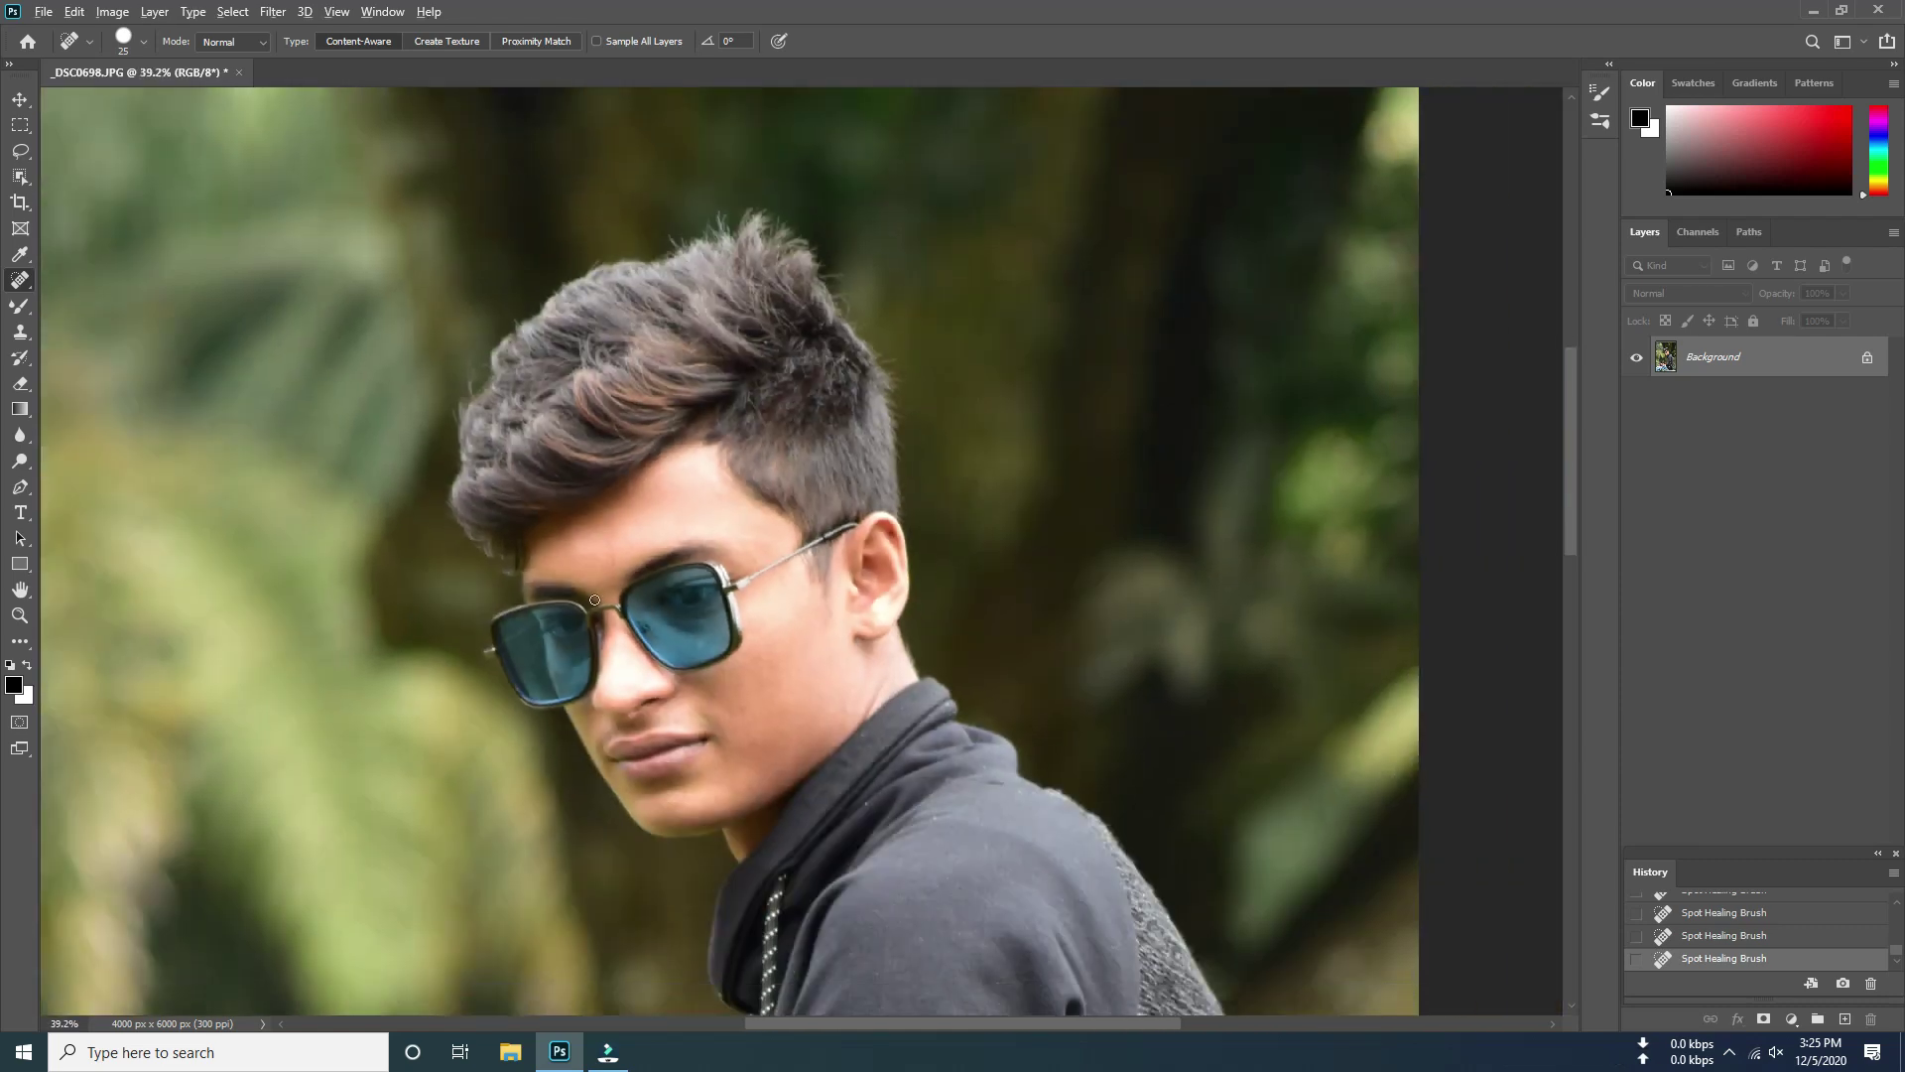
scroll(595, 600, "down", 2)
scroll(609, 606, "down", 2)
scroll(612, 606, "down", 2)
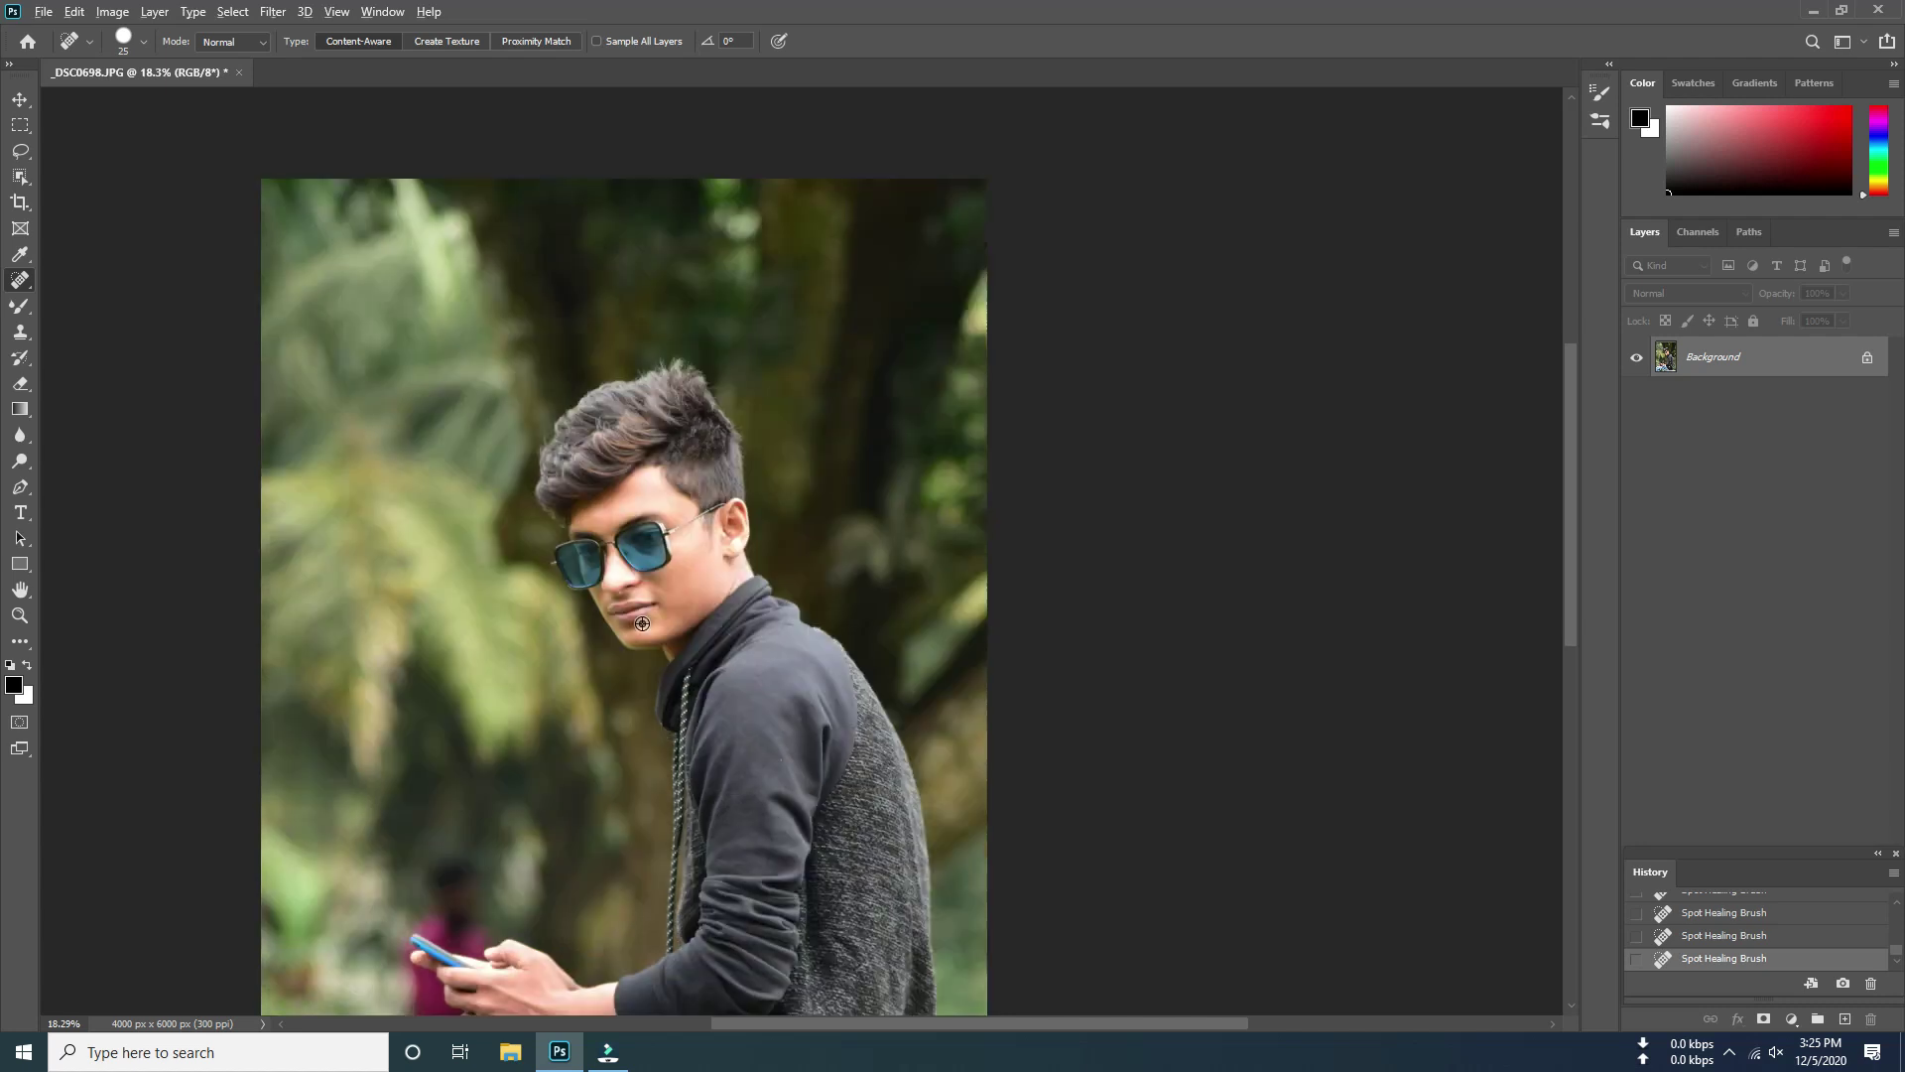
scroll(635, 620, "down", 2)
scroll(983, 609, "up", 1)
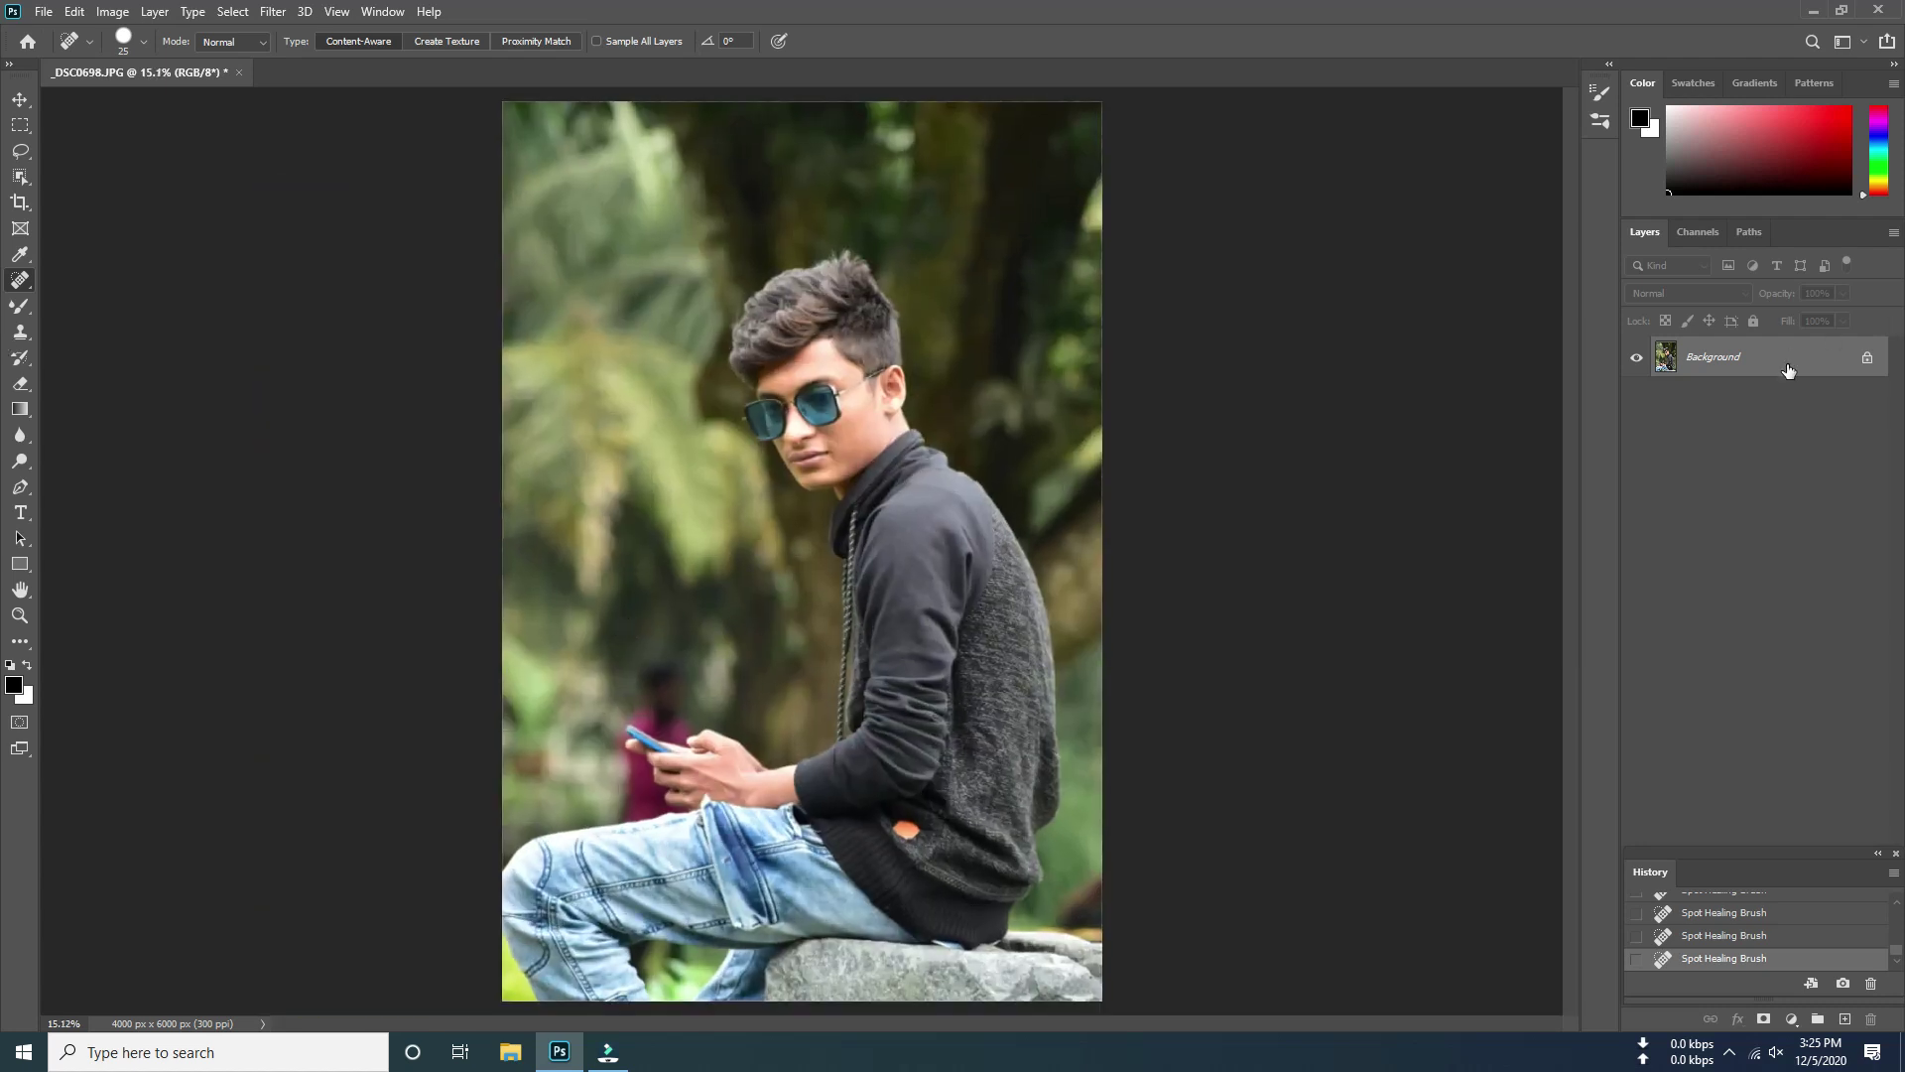
Duplicate the healed Background layer into a Background copy above it
left_click_drag(1788, 370, 1844, 1020)
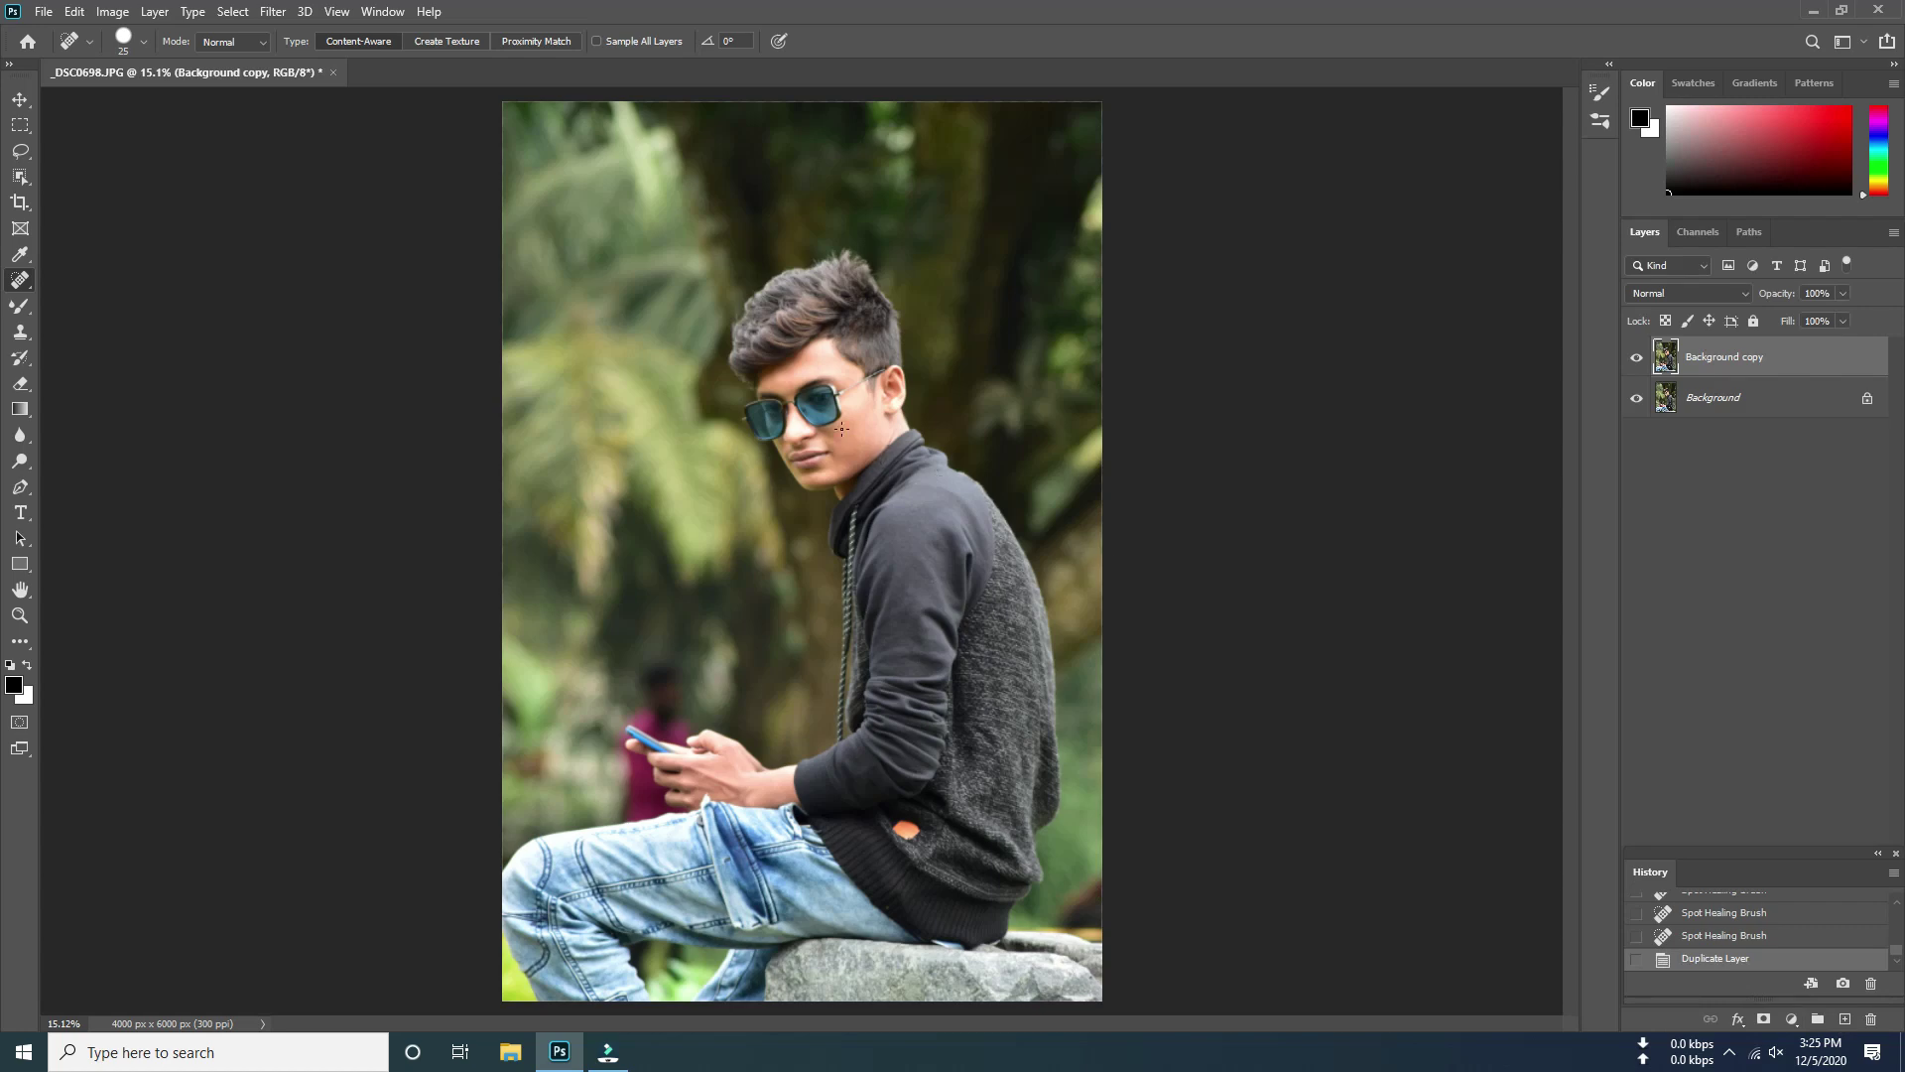
scroll(841, 428, "up", 2)
scroll(784, 431, "up", 1)
scroll(694, 434, "up", 3)
scroll(612, 436, "up", 1)
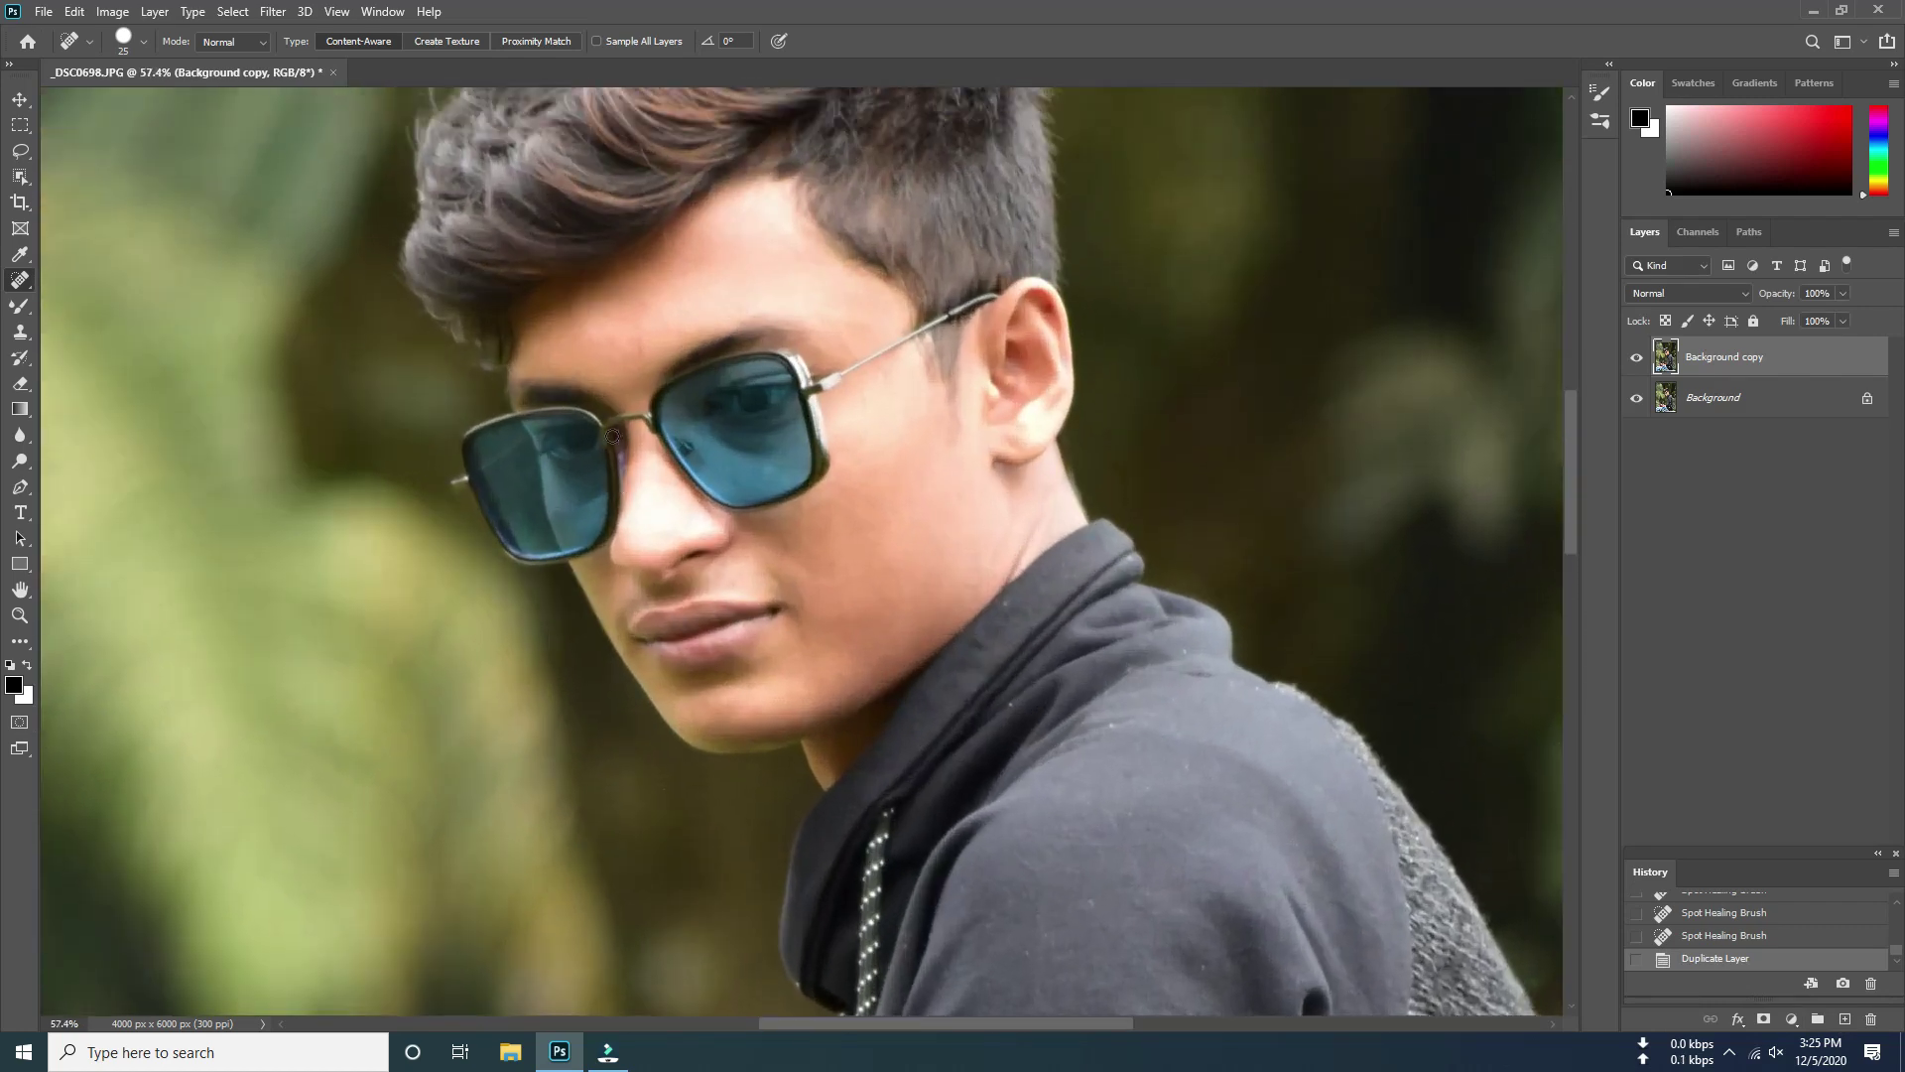
scroll(612, 436, "up", 1)
scroll(589, 519, "down", 2)
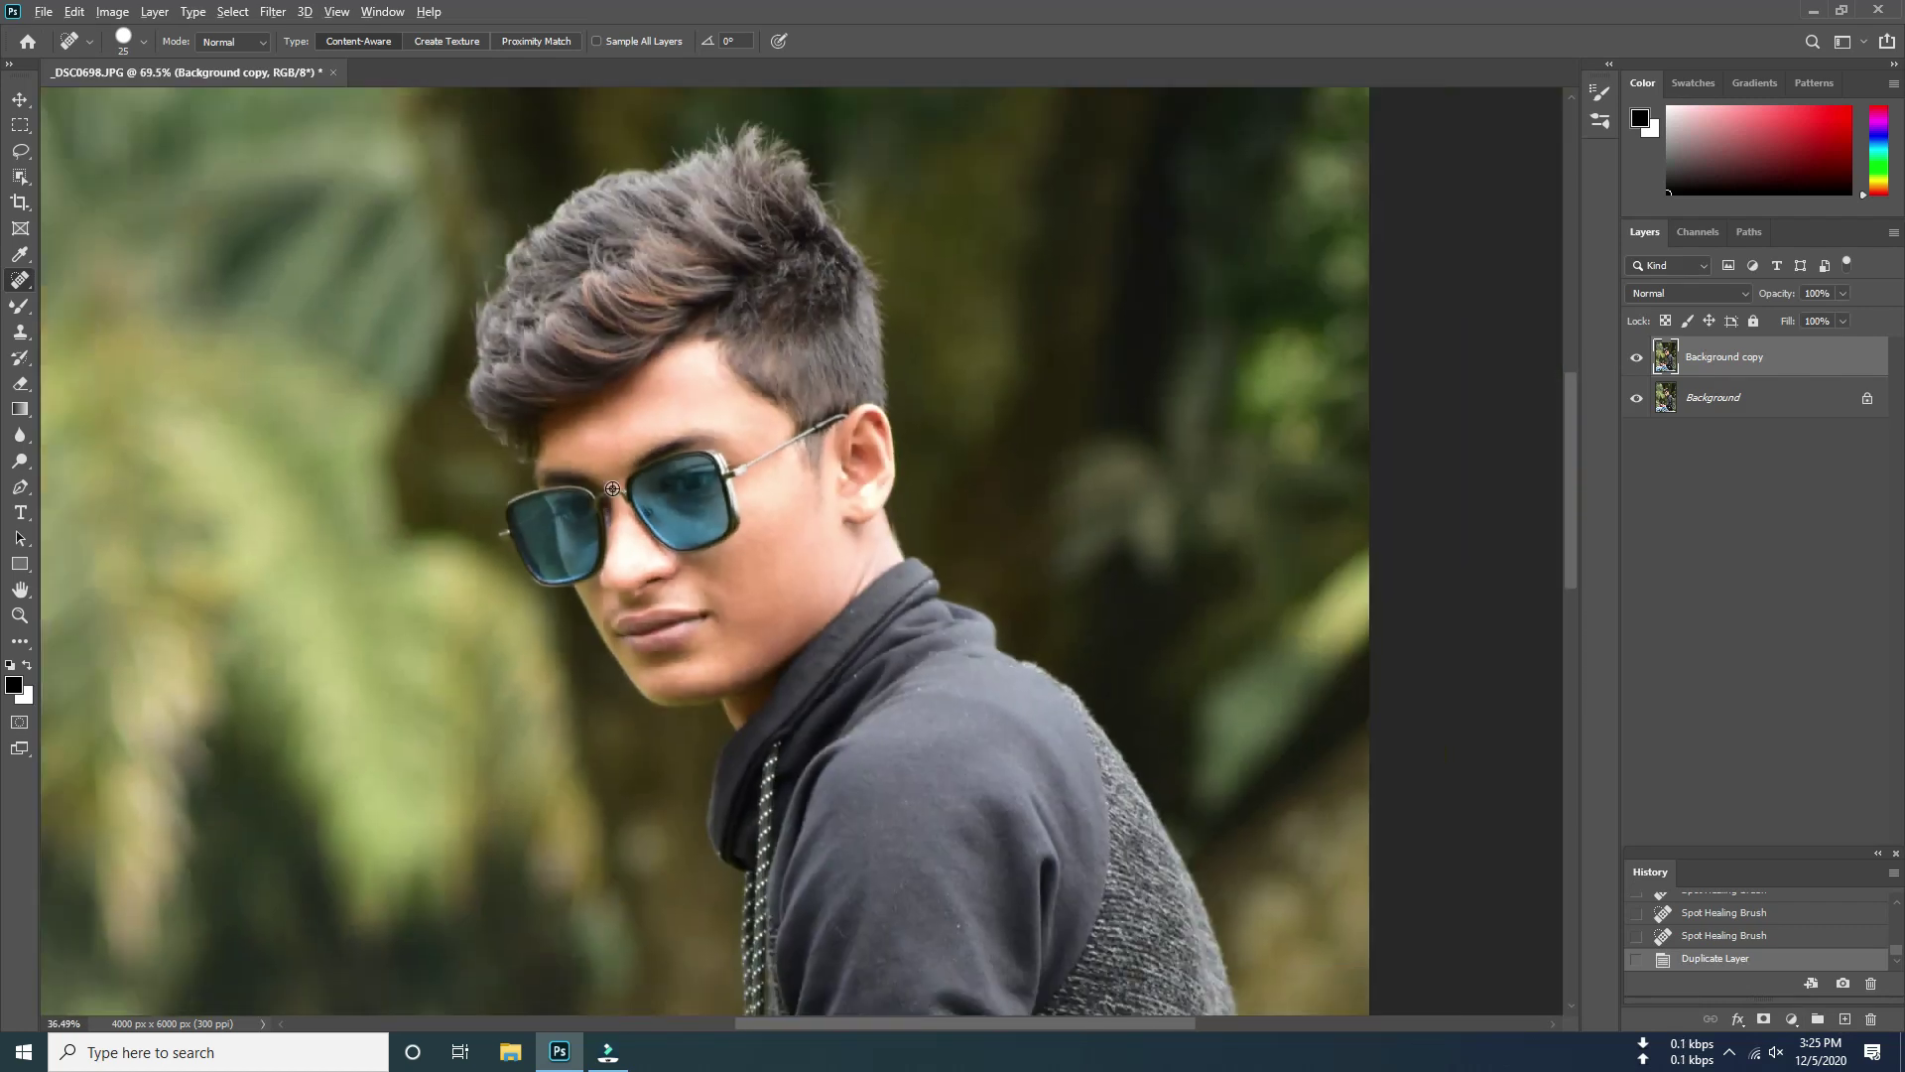
scroll(606, 506, "down", 2)
scroll(620, 491, "down", 1)
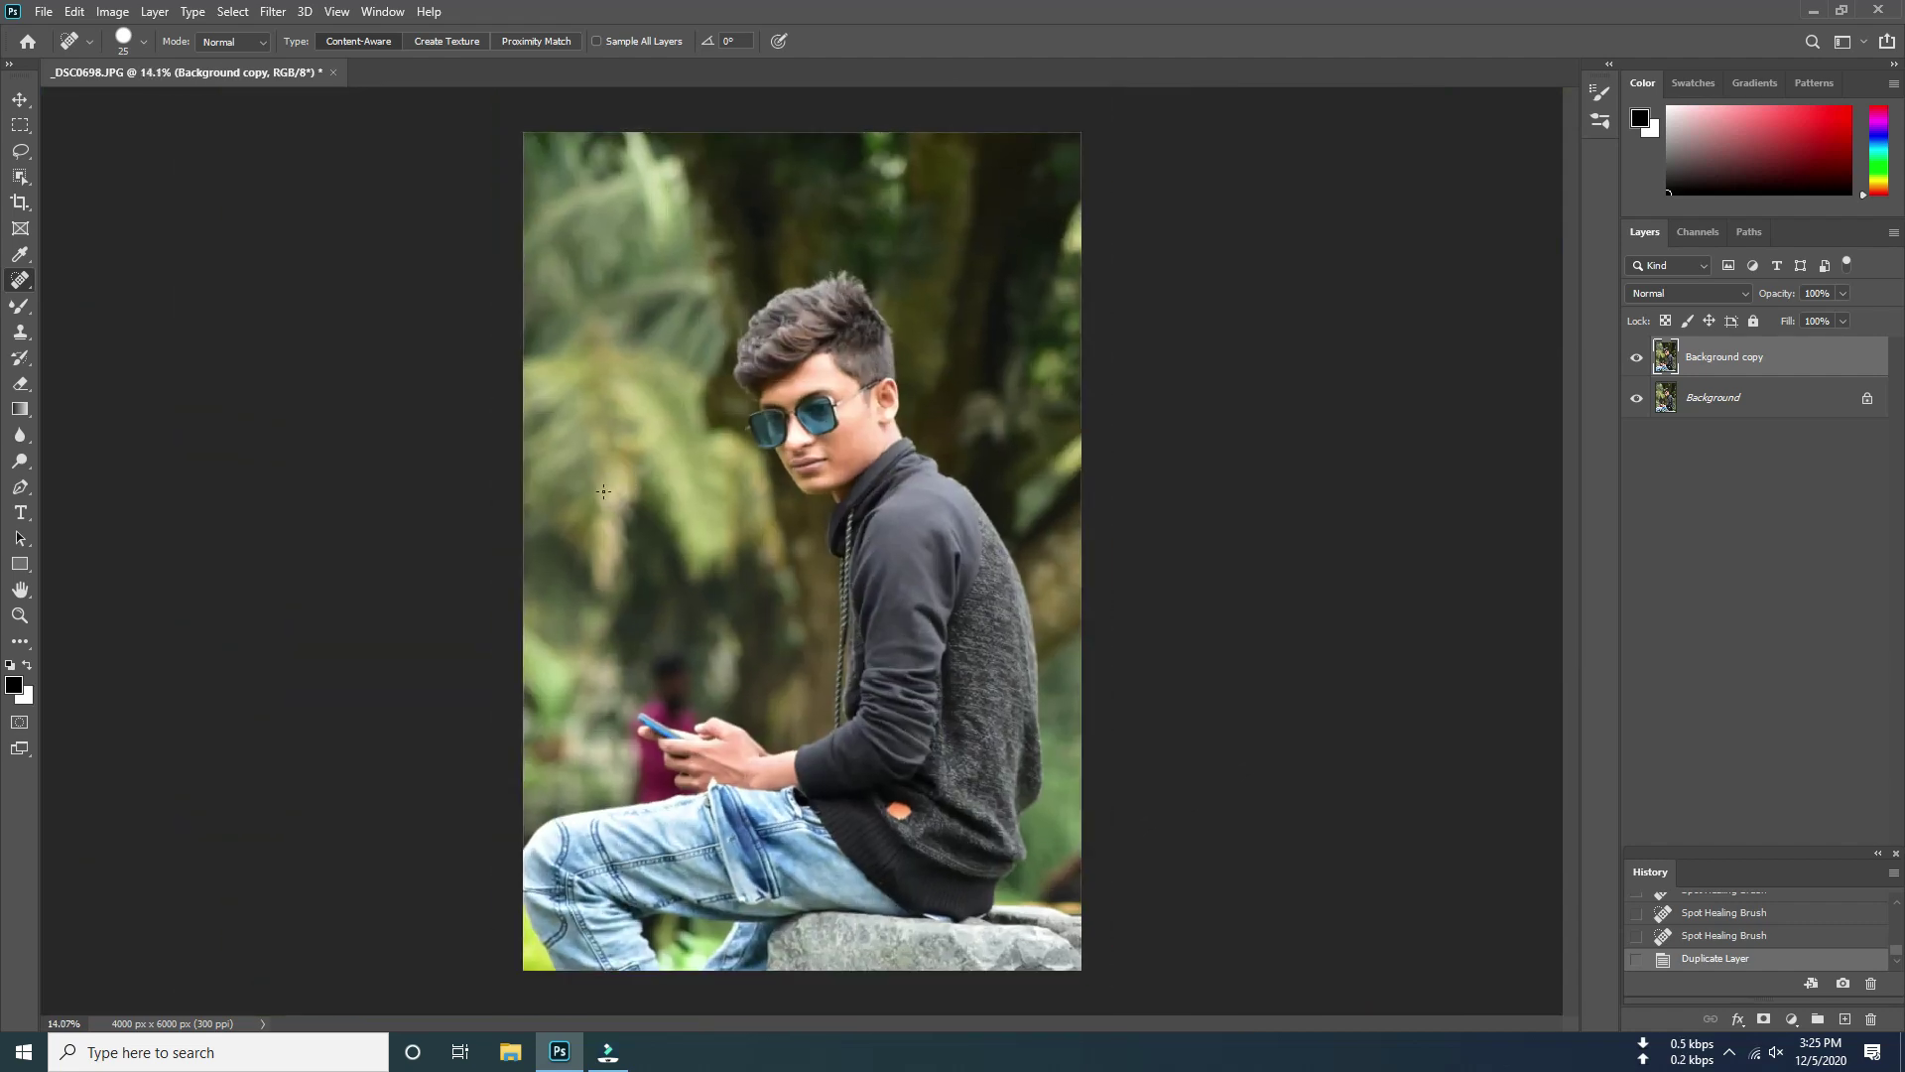
left_click(275, 14)
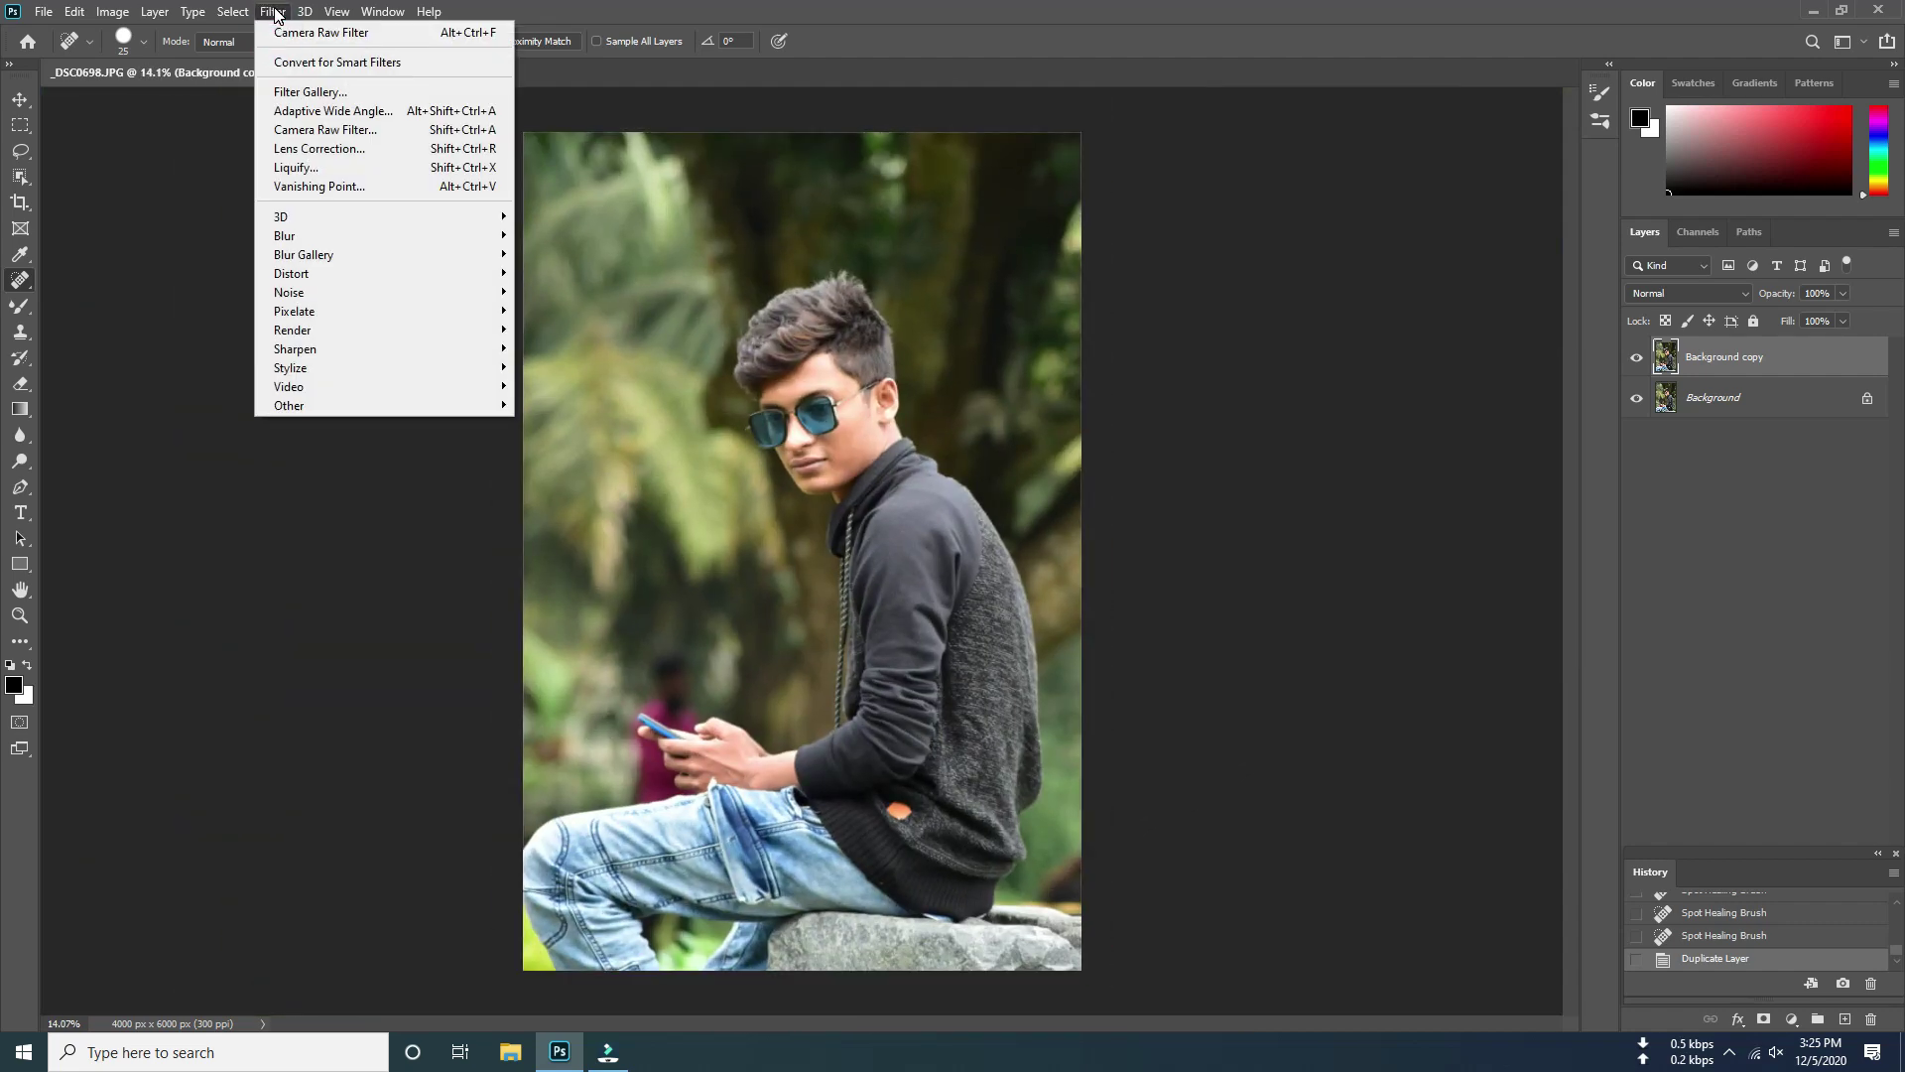
Apply the Dark Chocolate .xmp preset to Background copy via the Camera Raw Filter
left_click(323, 136)
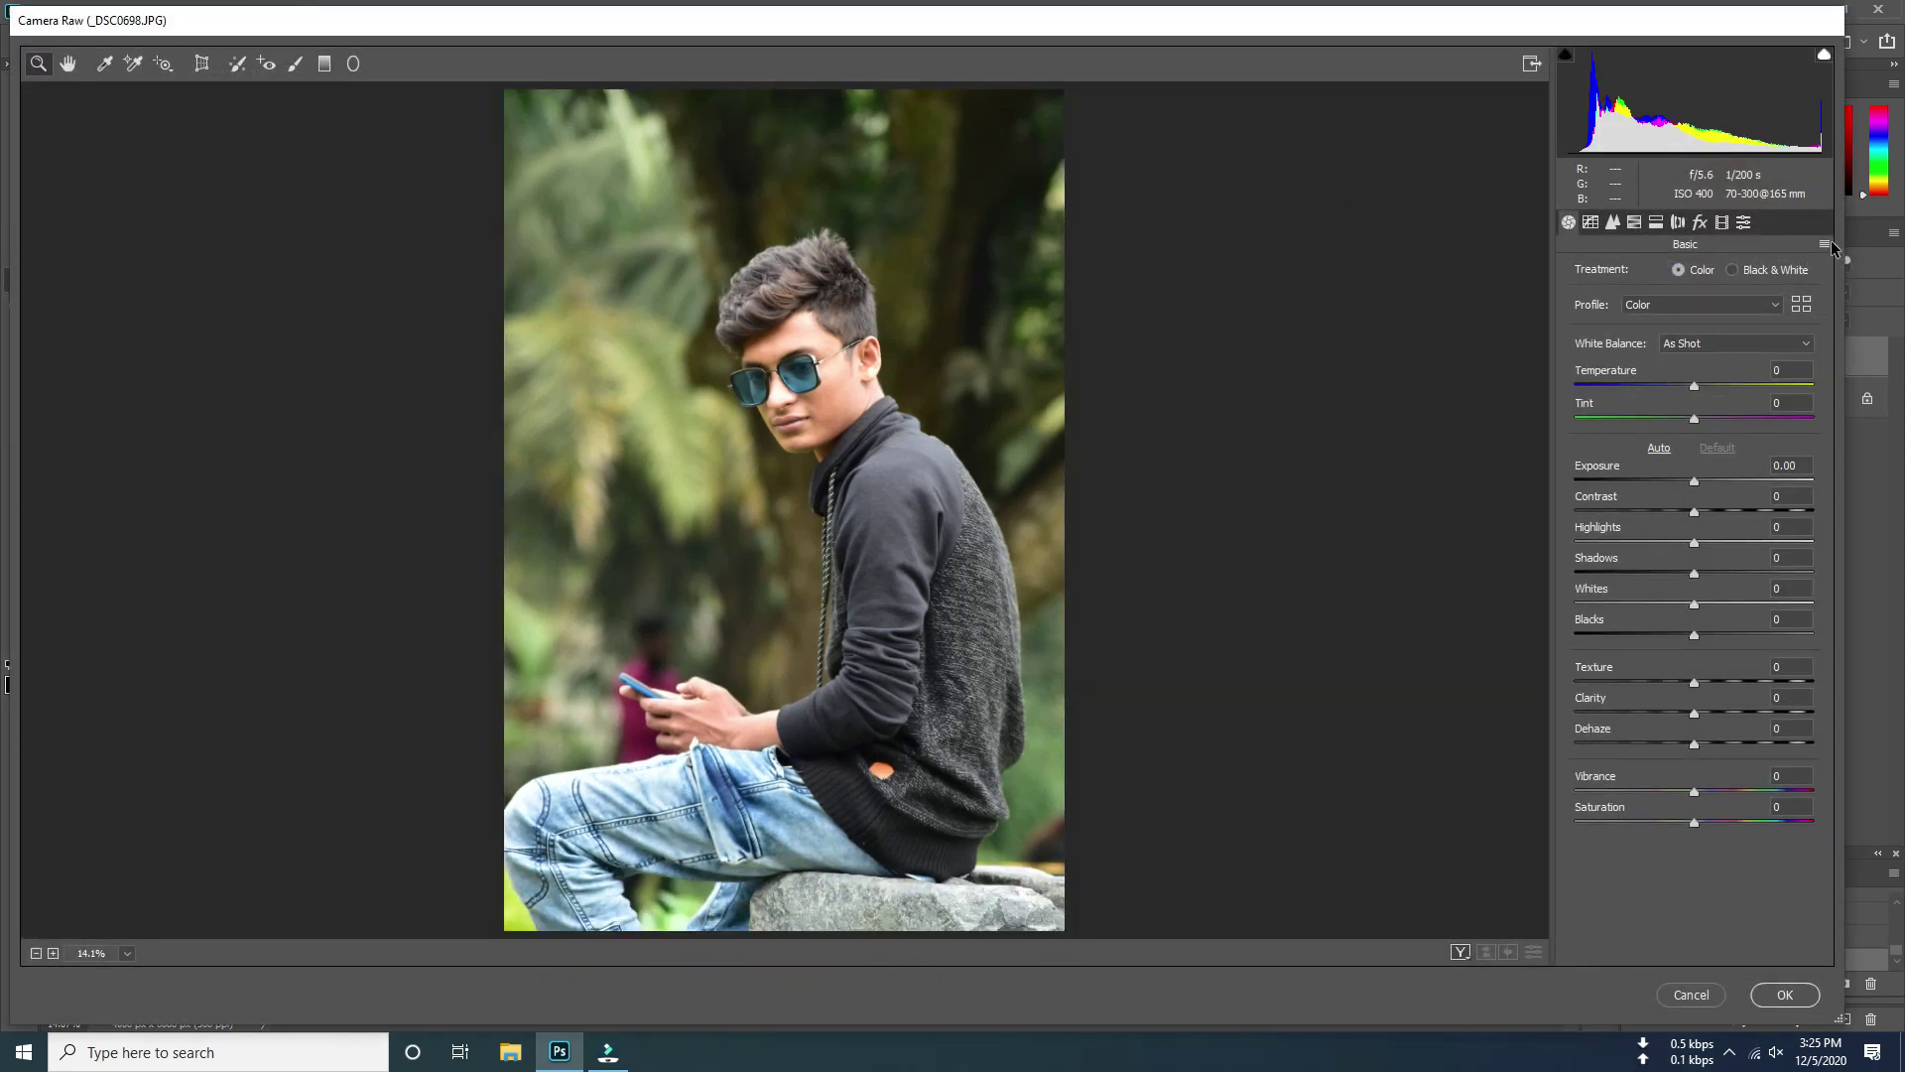
left_click(1826, 244)
left_click(1784, 395)
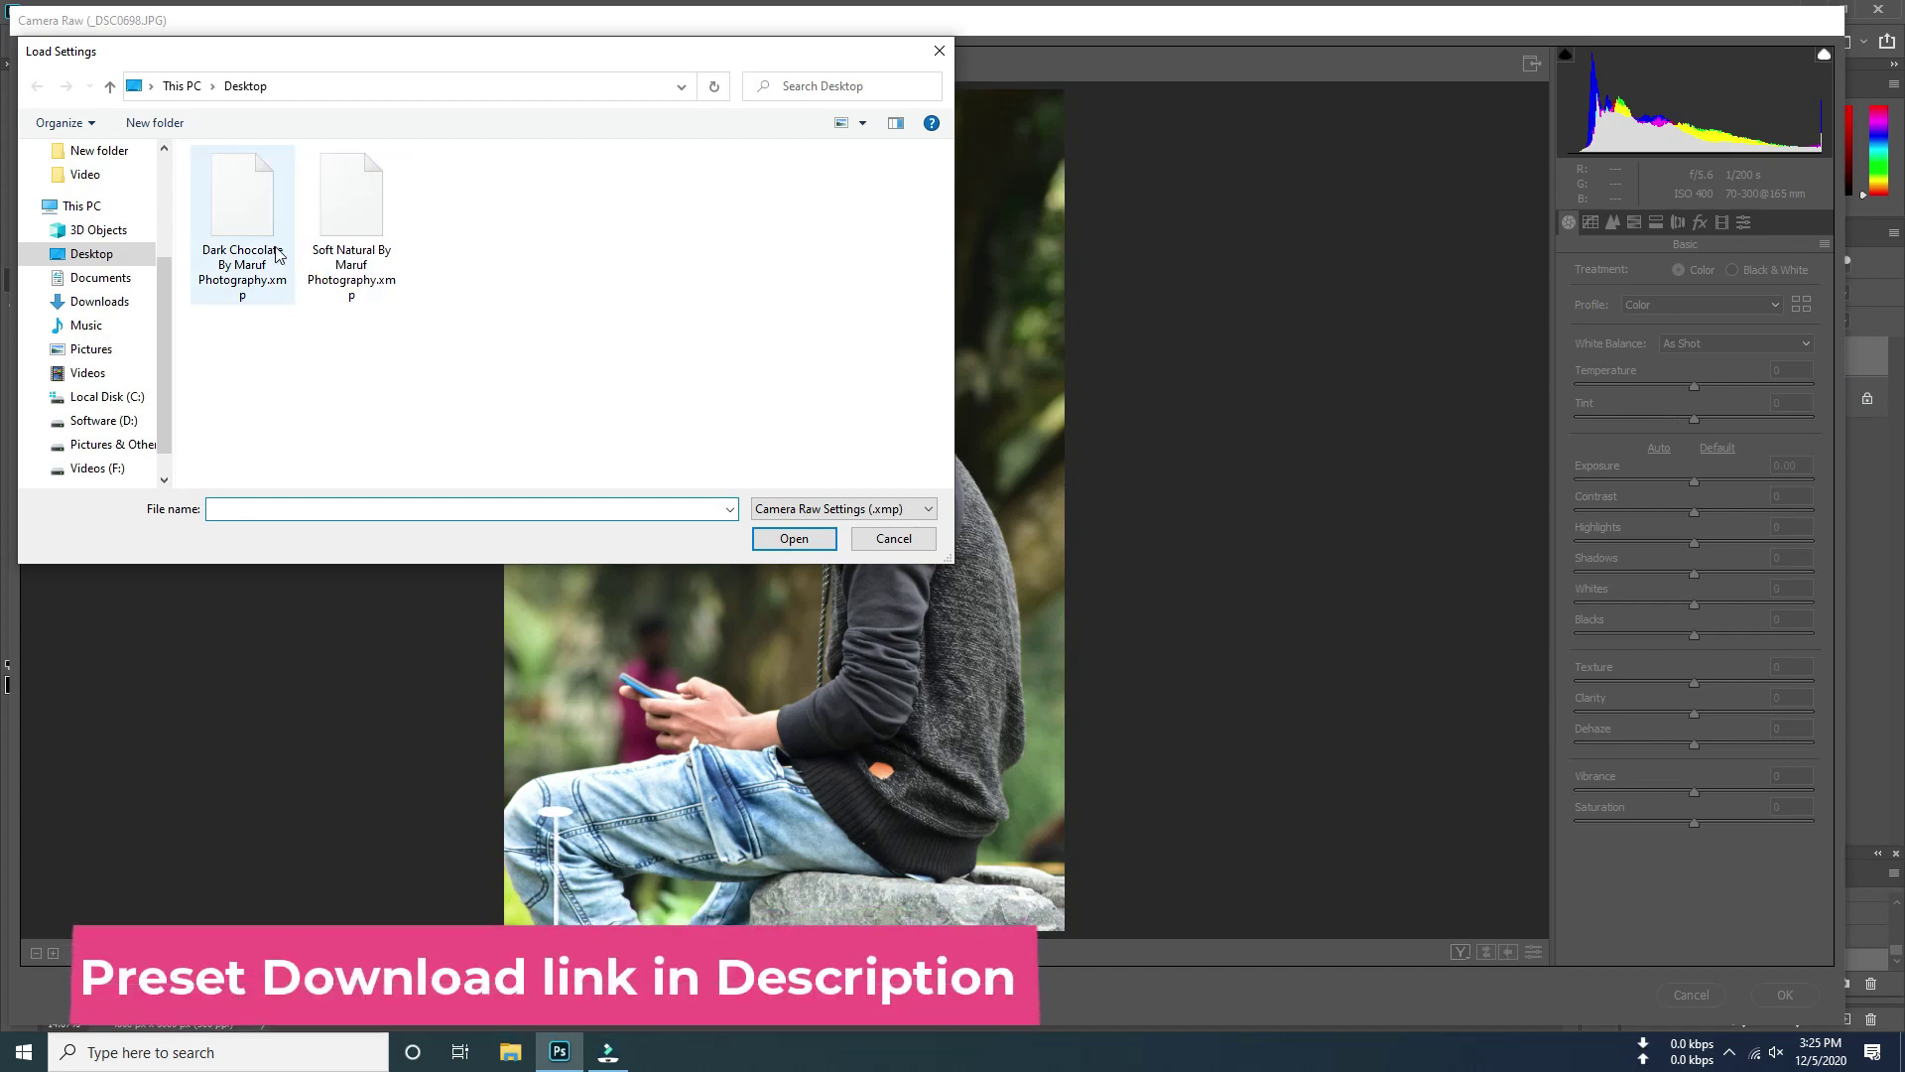
left_click(242, 223)
left_click(815, 544)
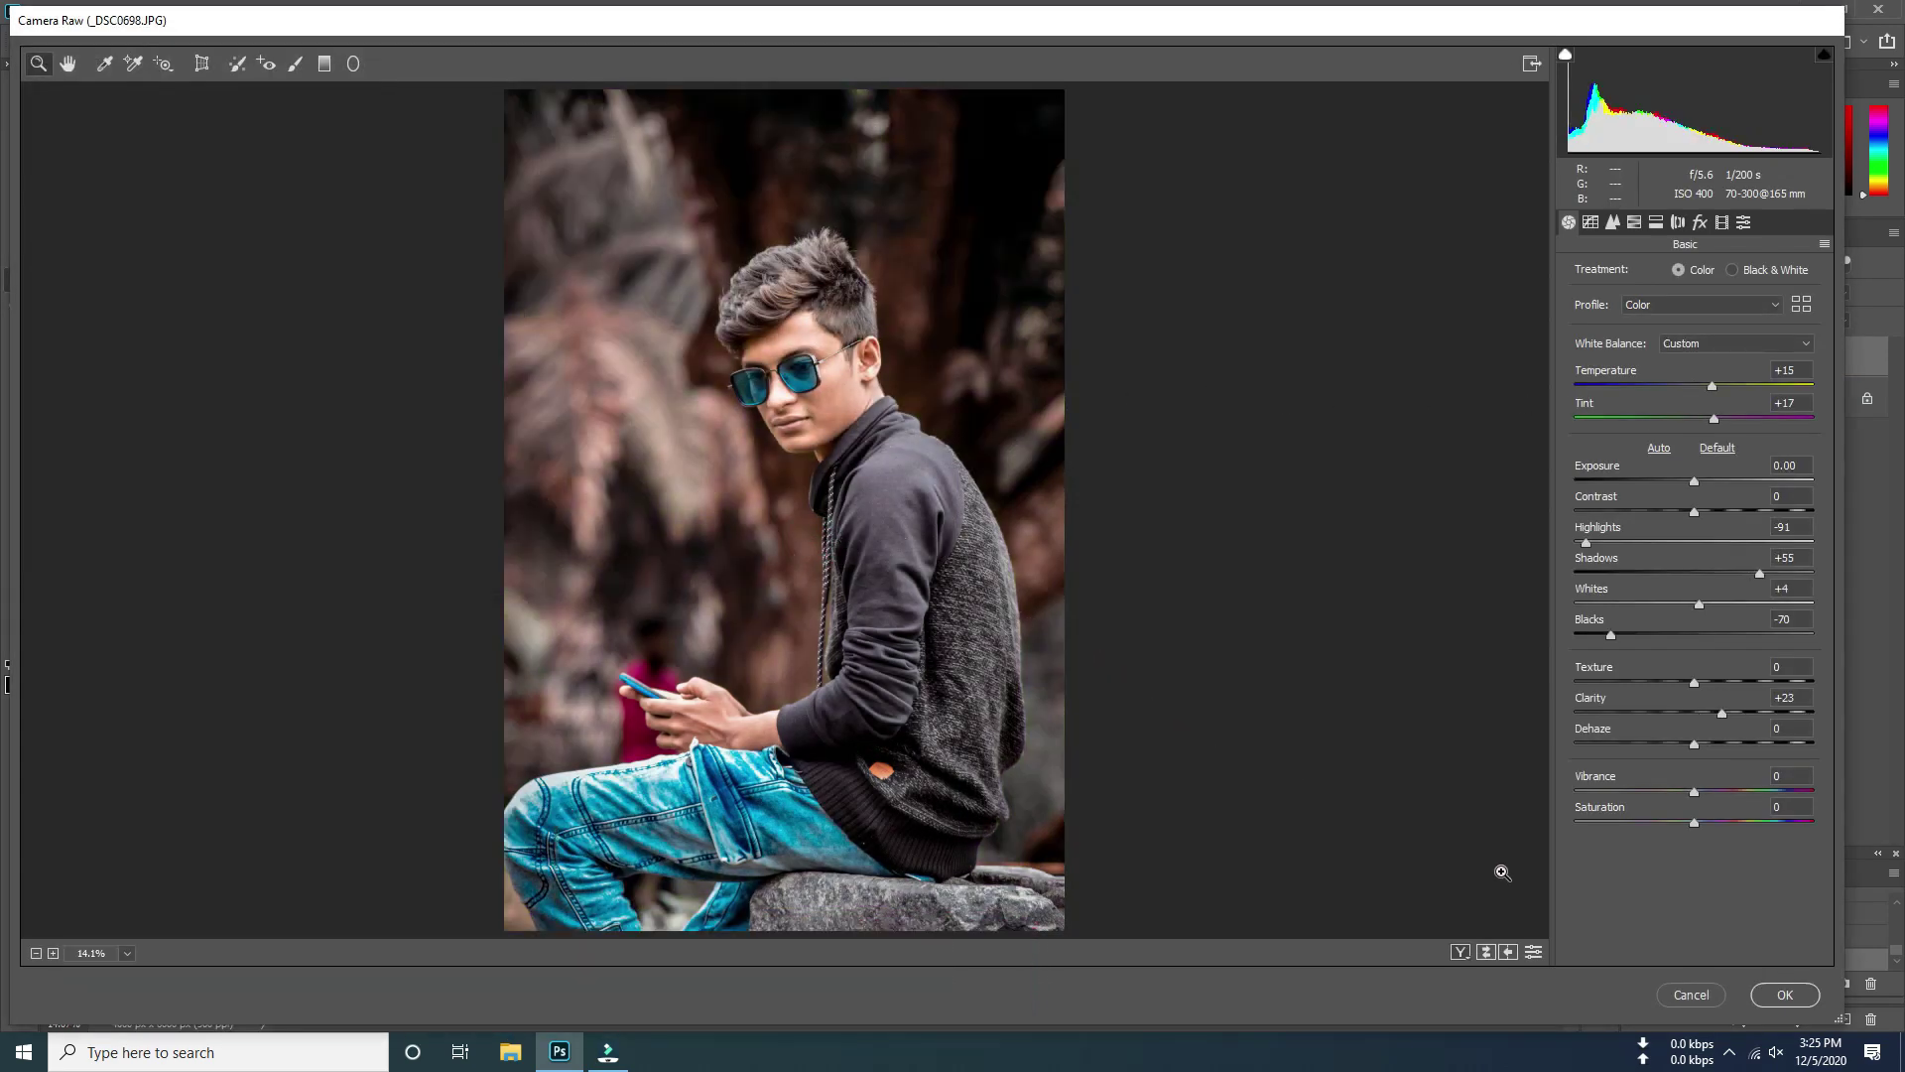
left_click(1785, 995)
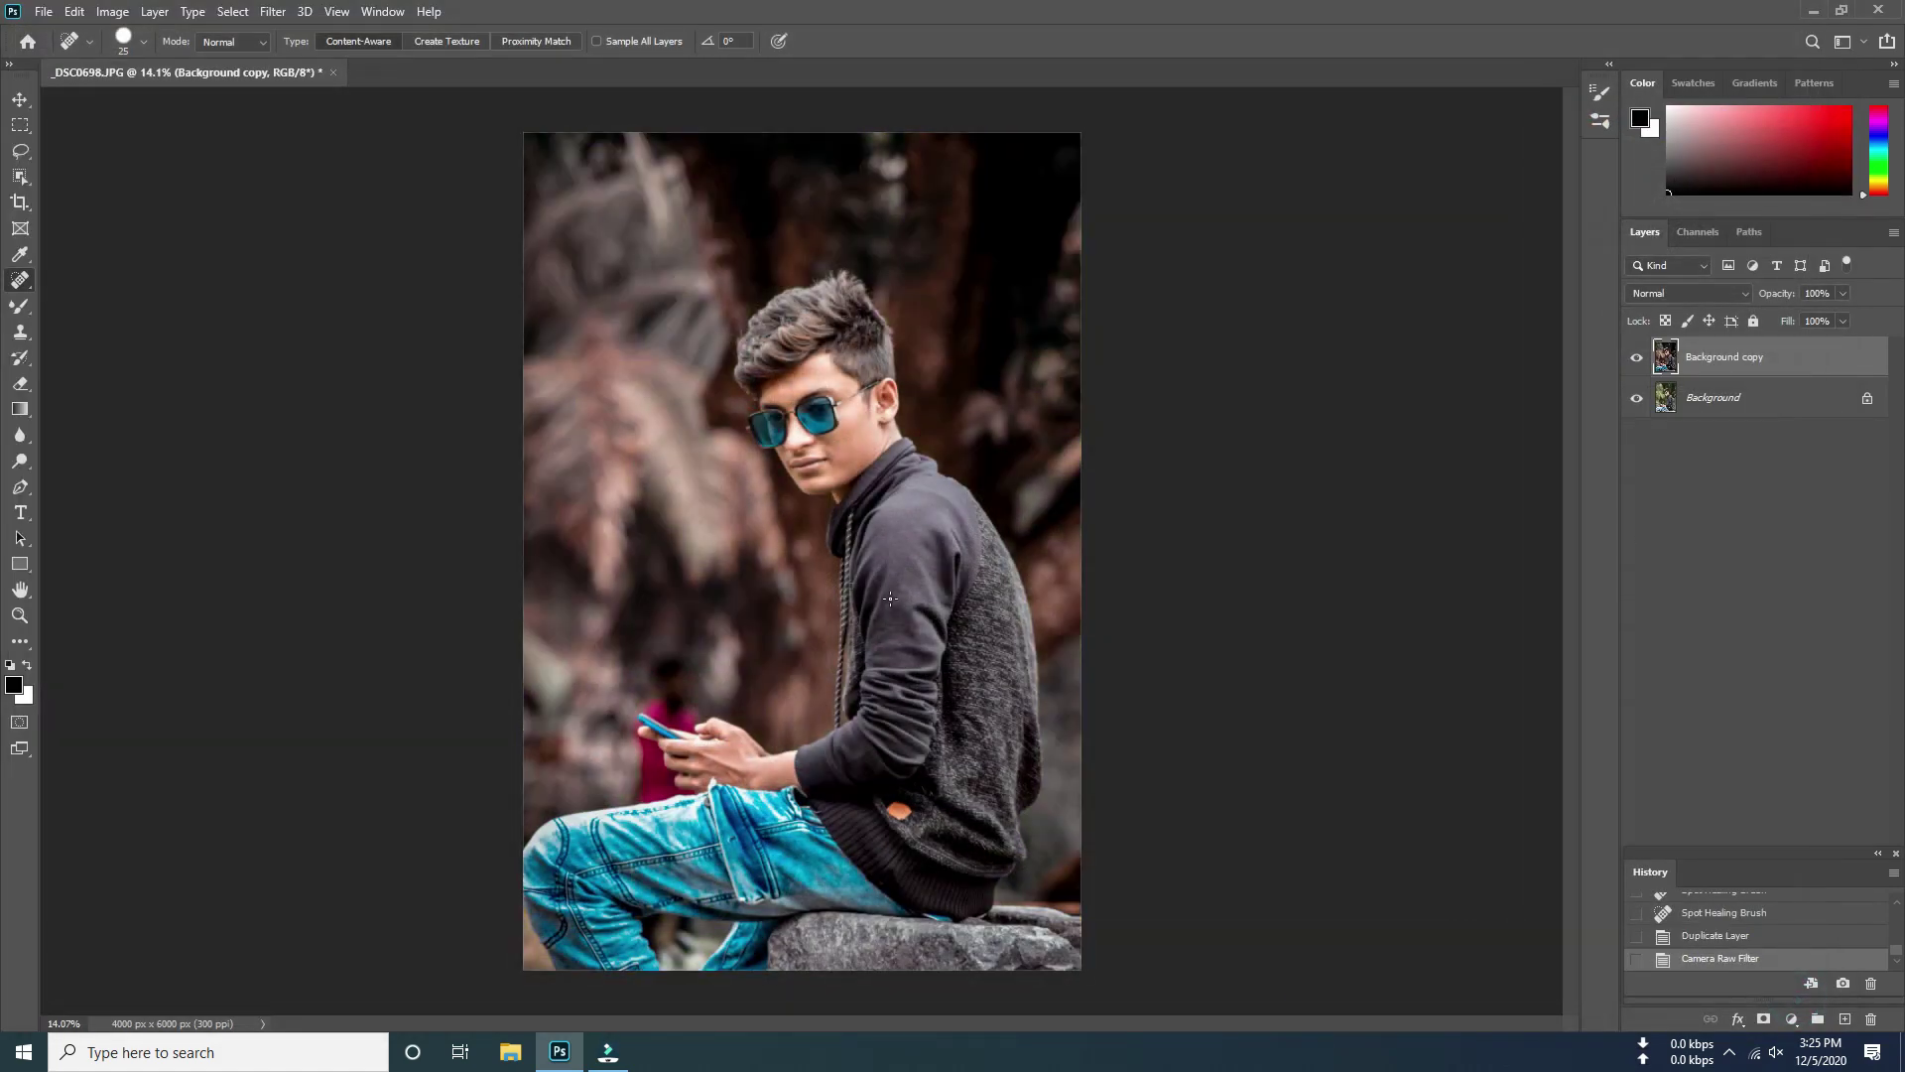
Duplicate the colour-graded Background copy to create Background copy 2 on top
scroll(891, 401, "up", 3)
scroll(891, 400, "up", 3)
scroll(891, 401, "up", 3)
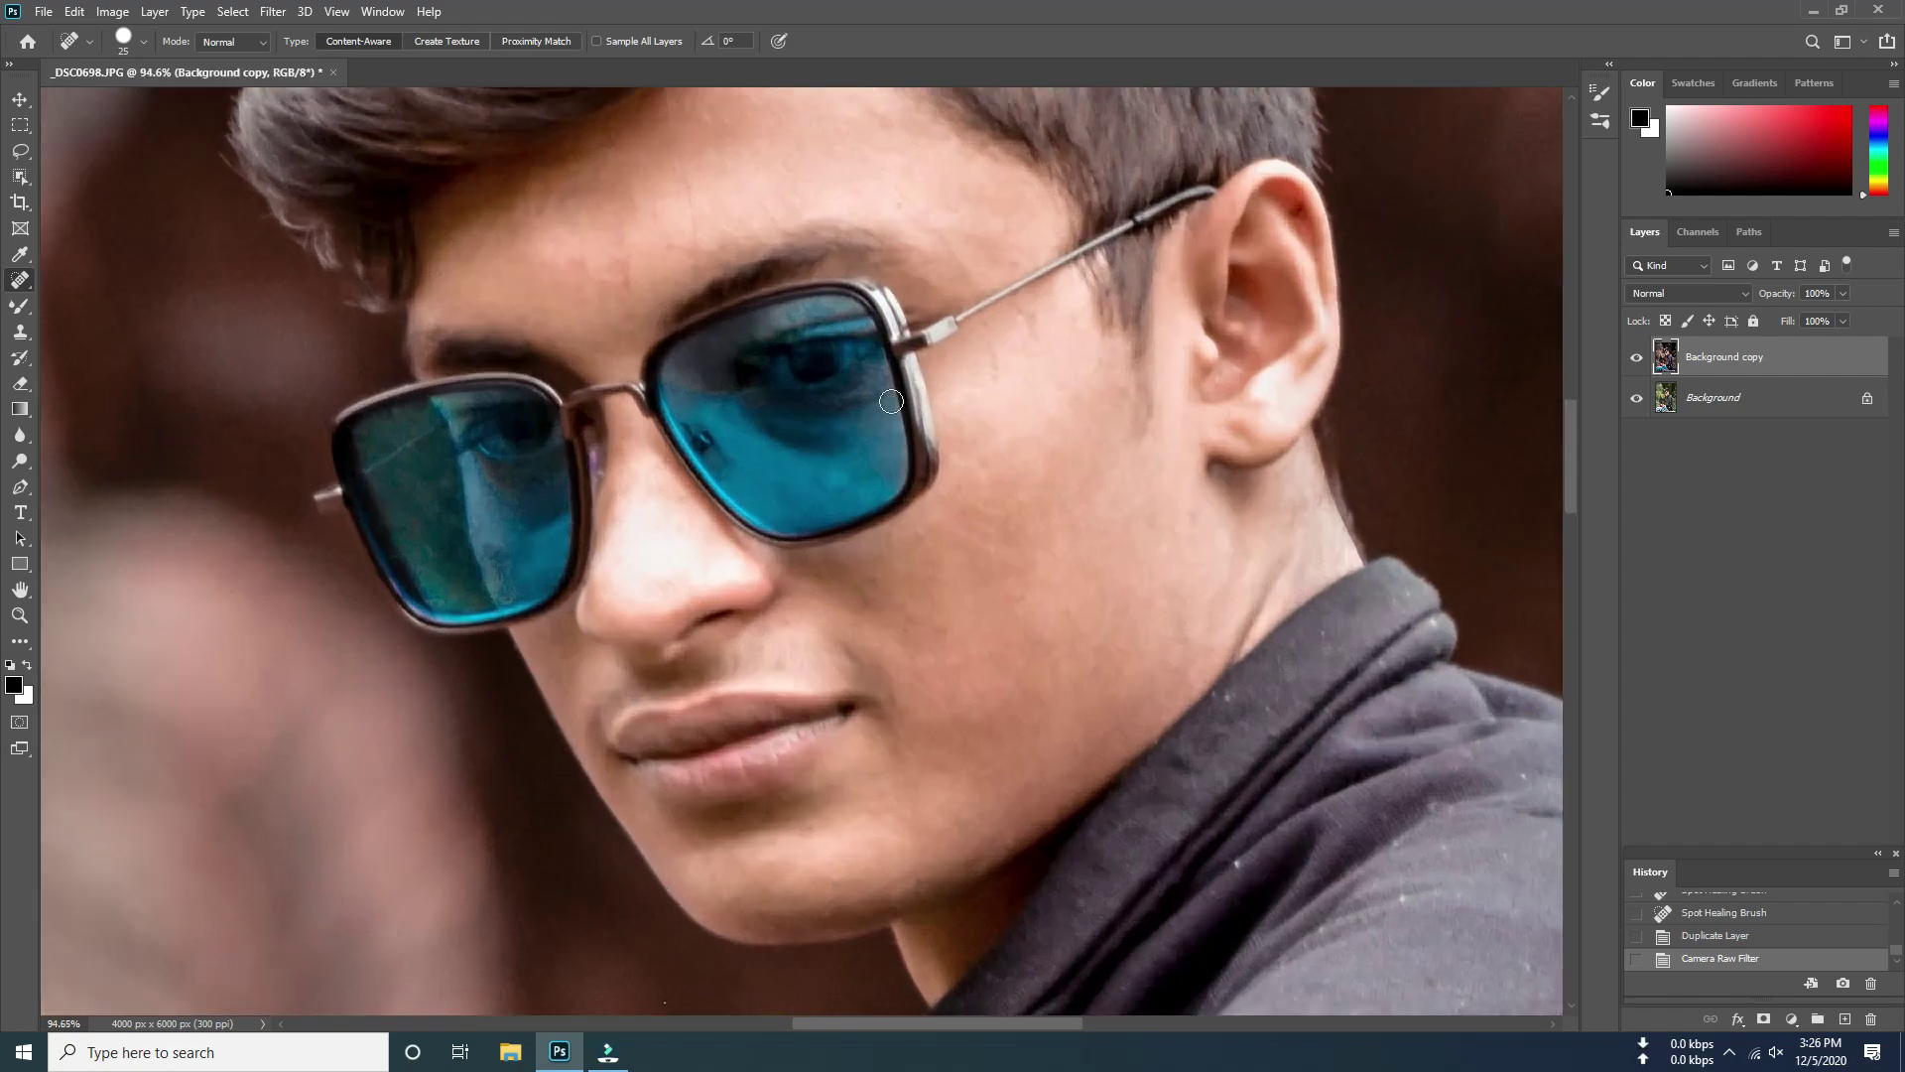
scroll(891, 401, "down", 2)
scroll(884, 446, "down", 2)
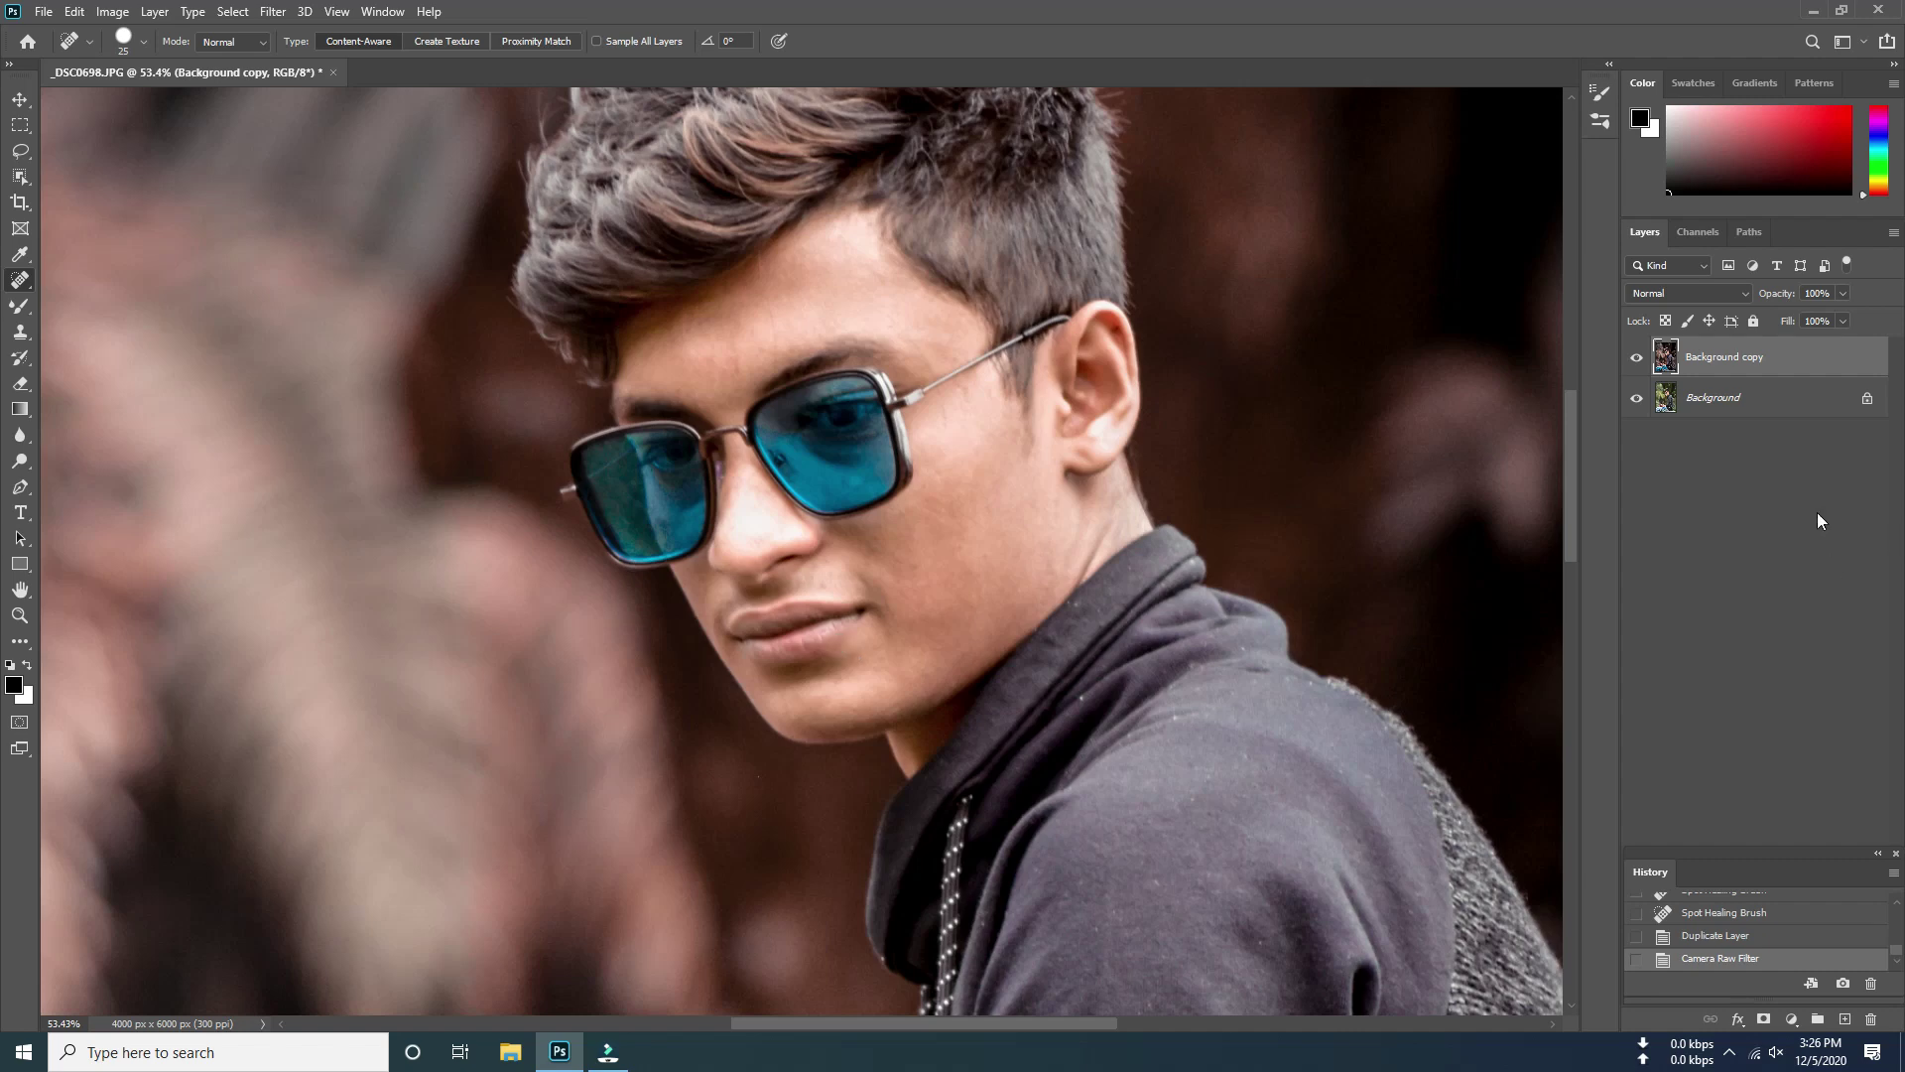
left_click_drag(1751, 367, 1846, 1020)
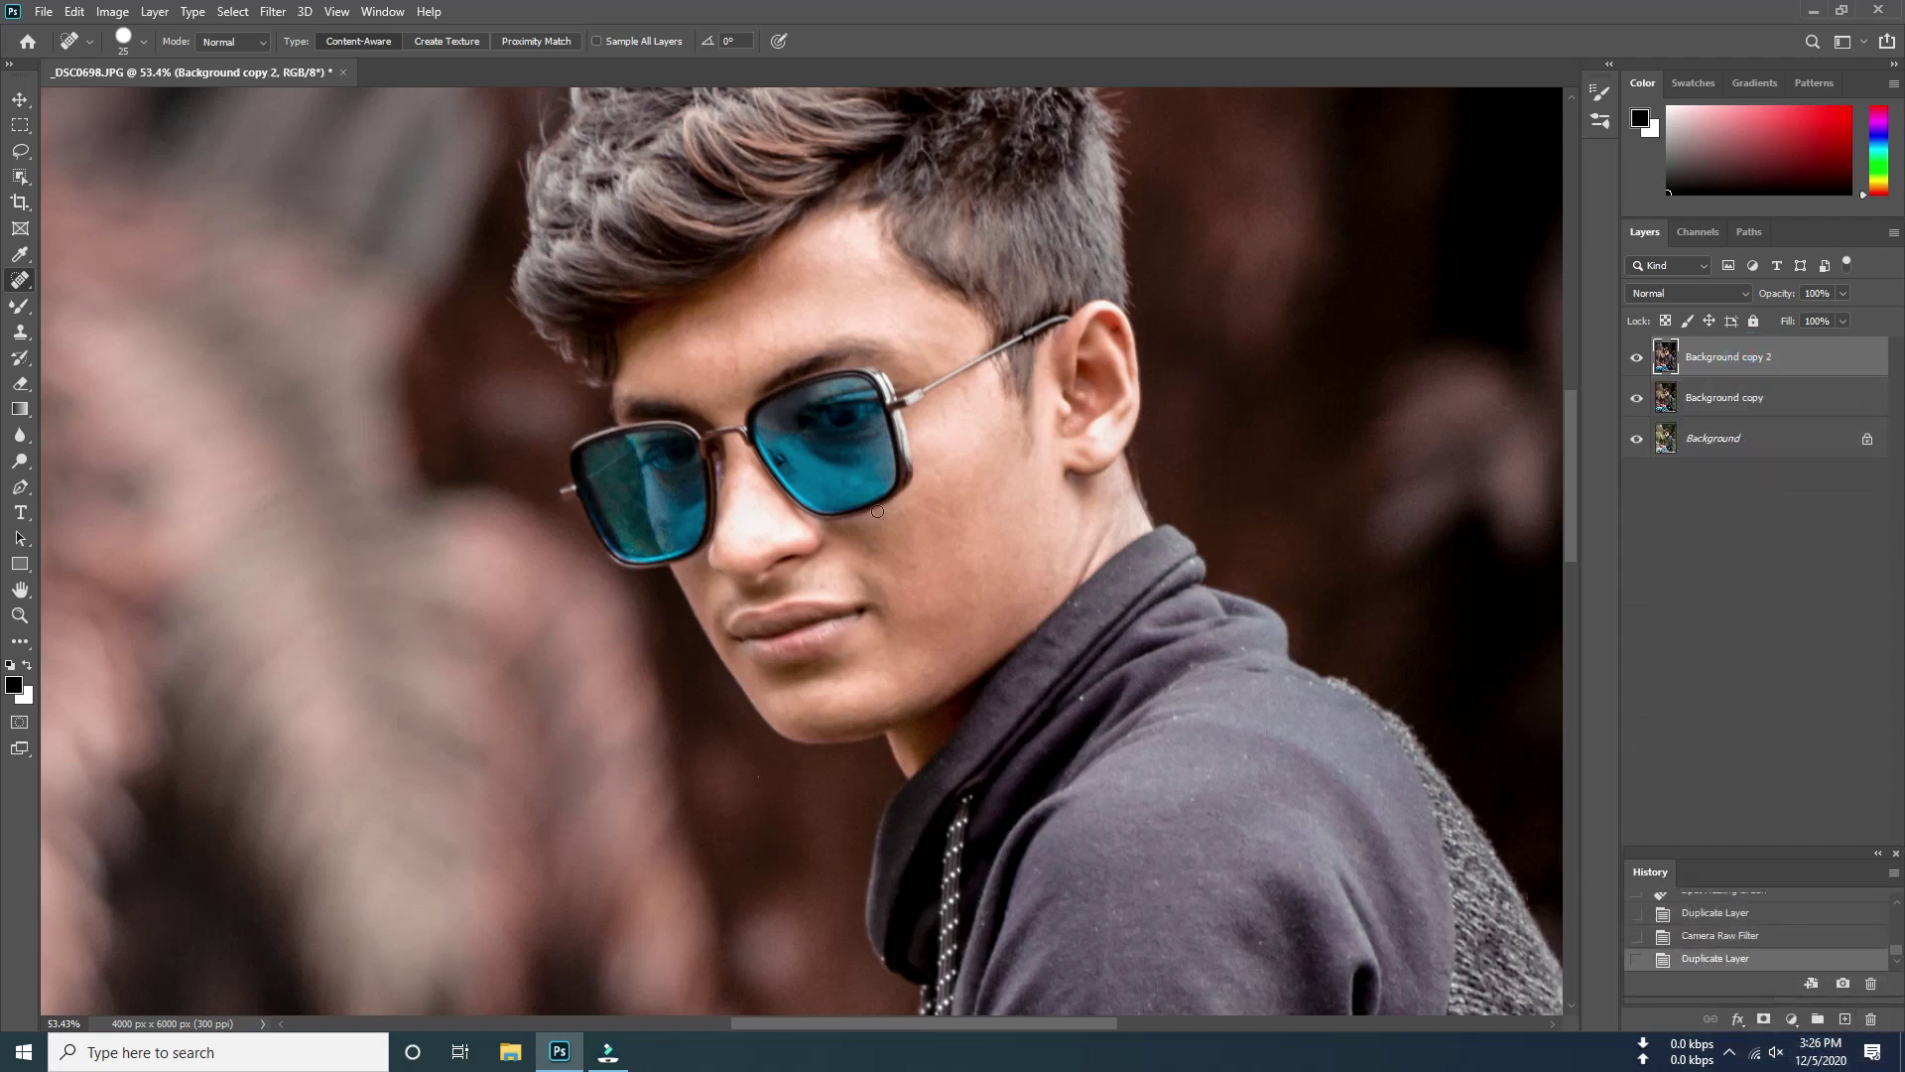
Lasso the nose area and copy-paste it onto a new Layer 1
left_click(21, 152)
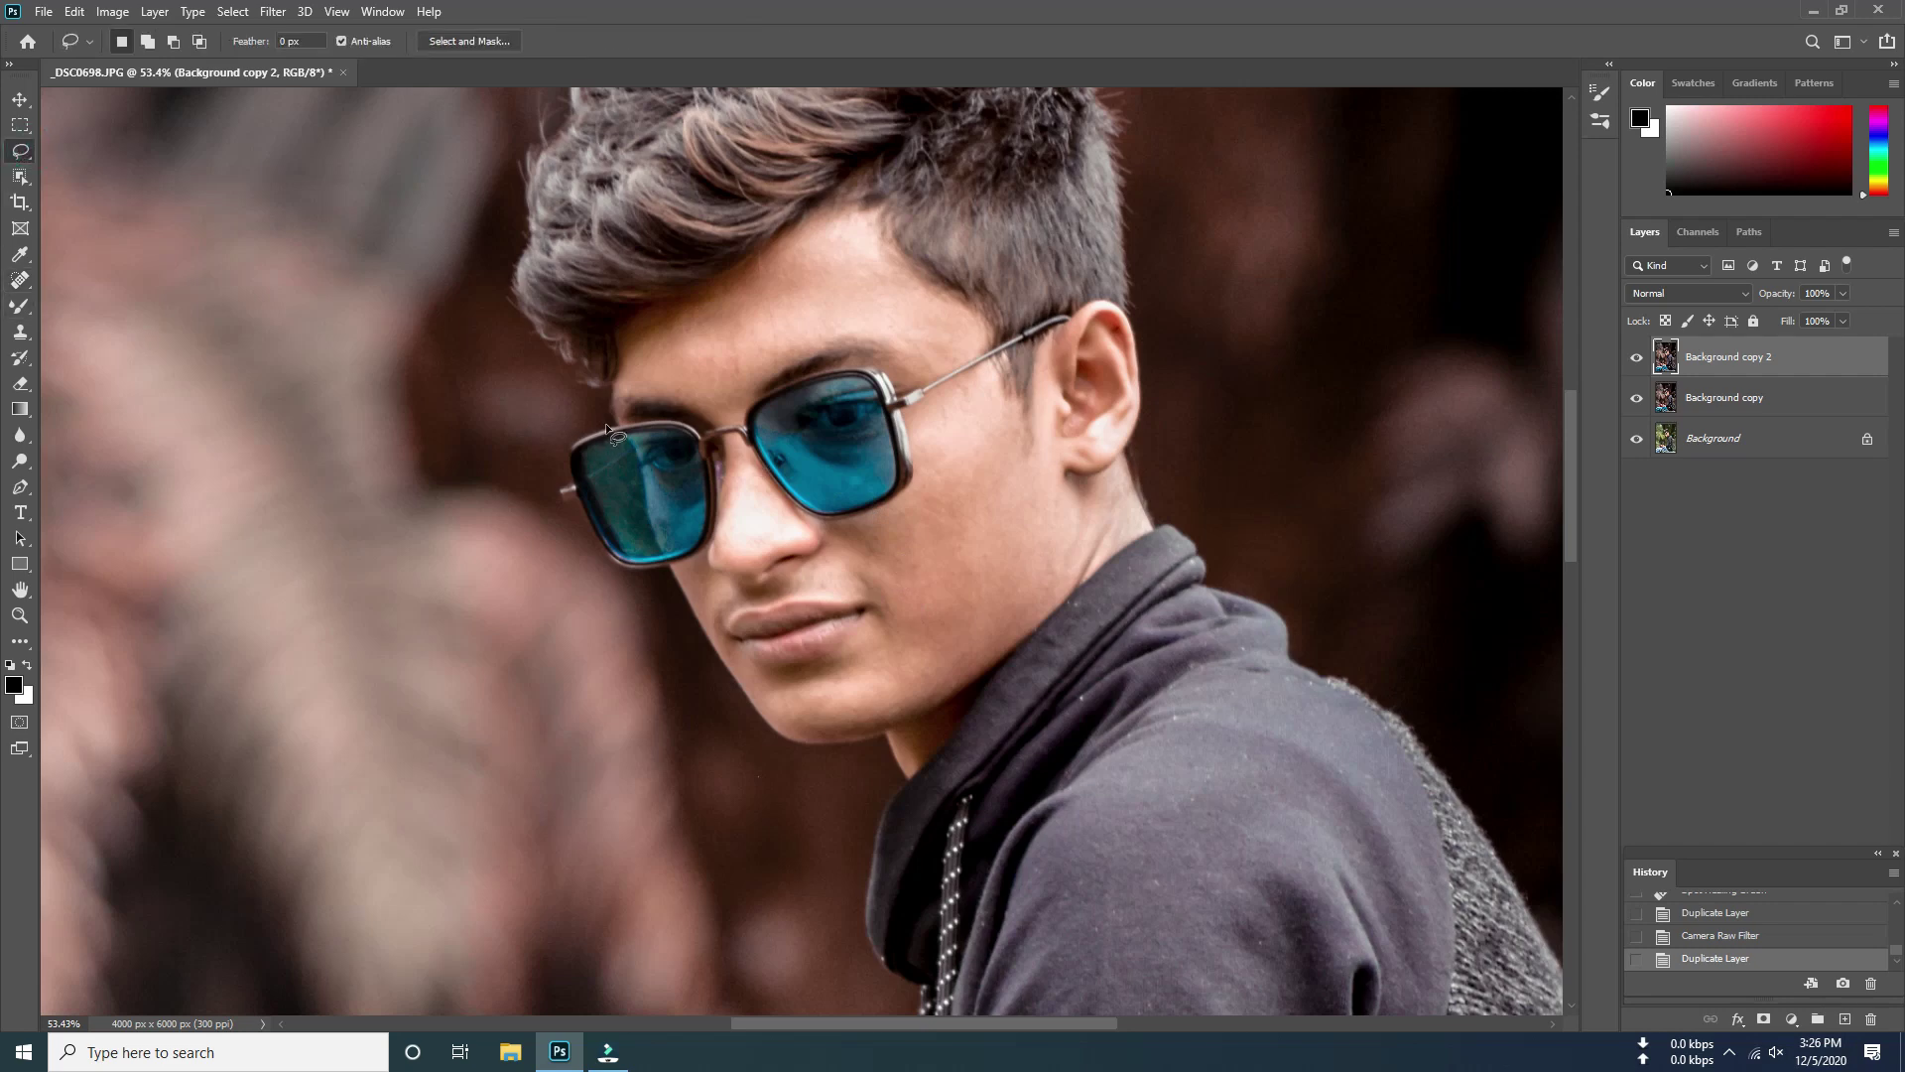
scroll(610, 433, "up", 1)
scroll(675, 455, "up", 1)
scroll(744, 580, "up", 1)
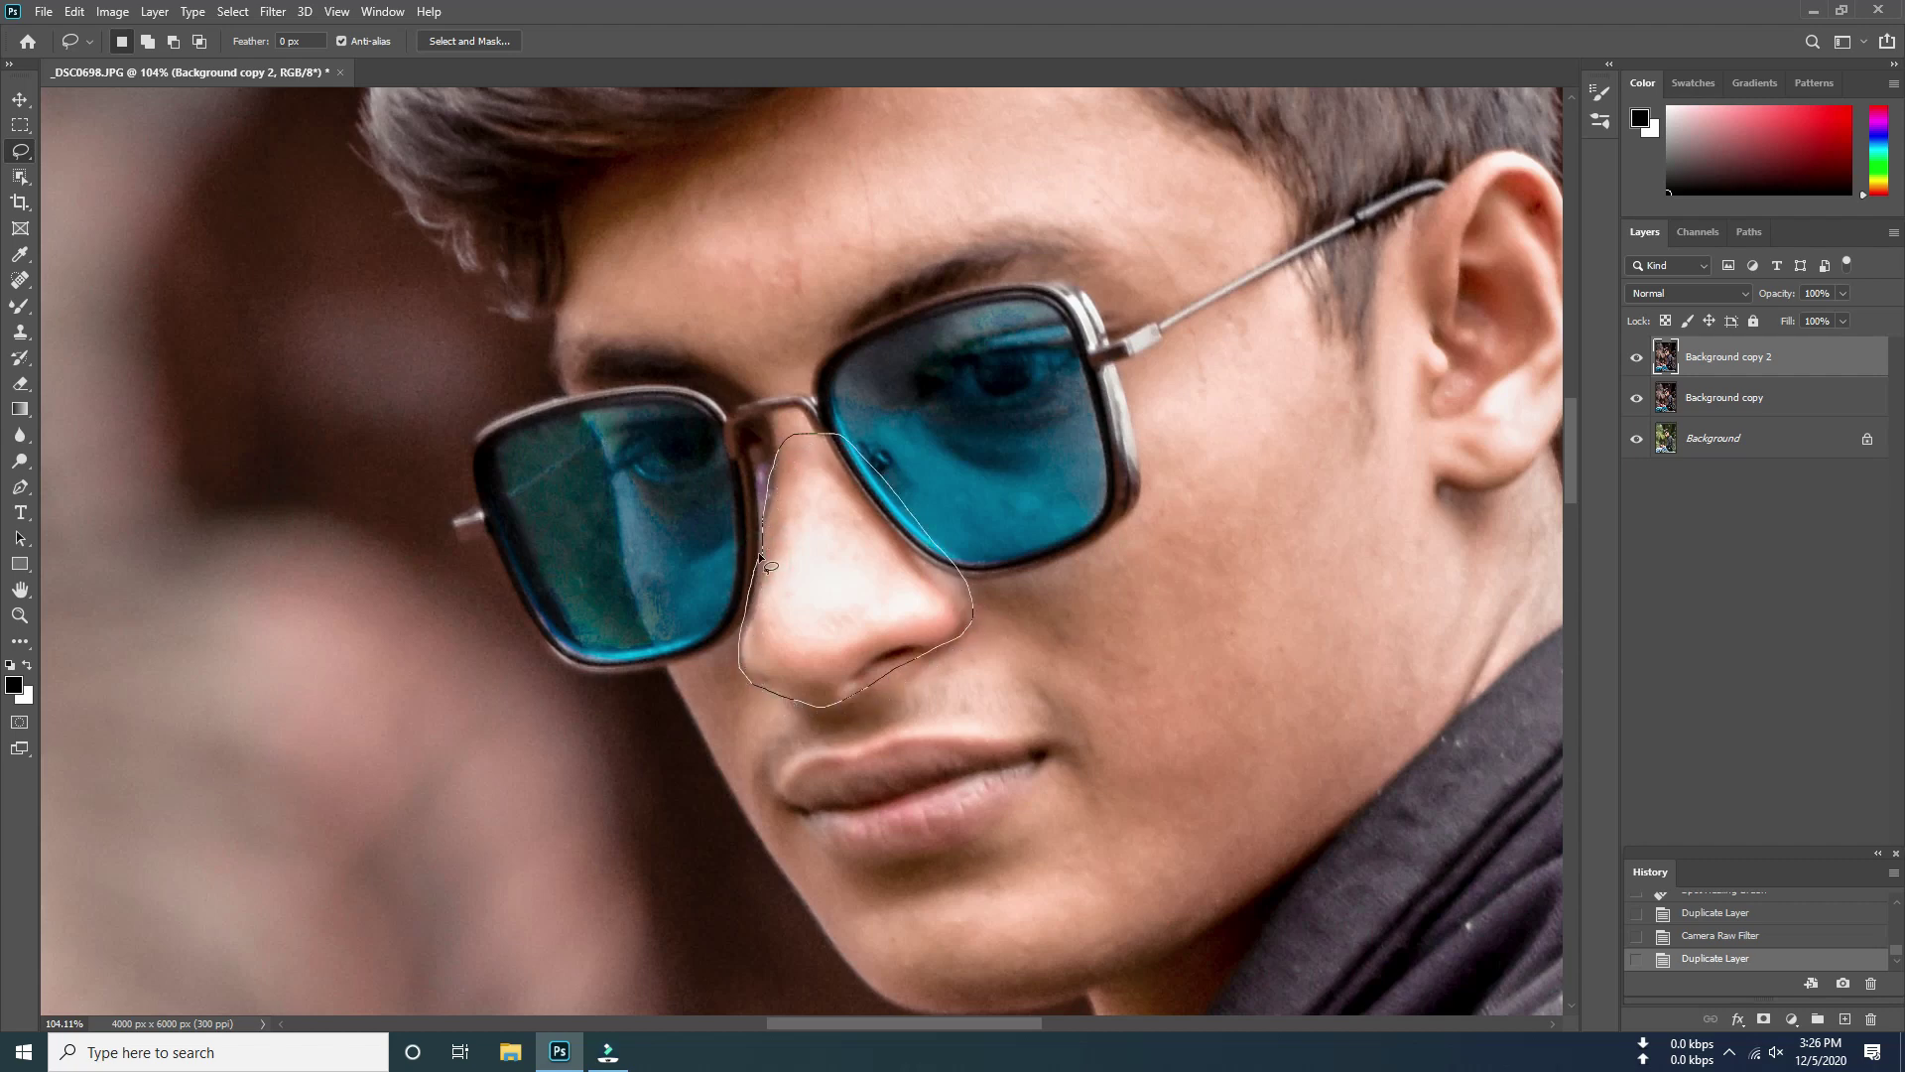
left_click_drag(767, 524, 768, 510)
scroll(755, 575, "down", 2)
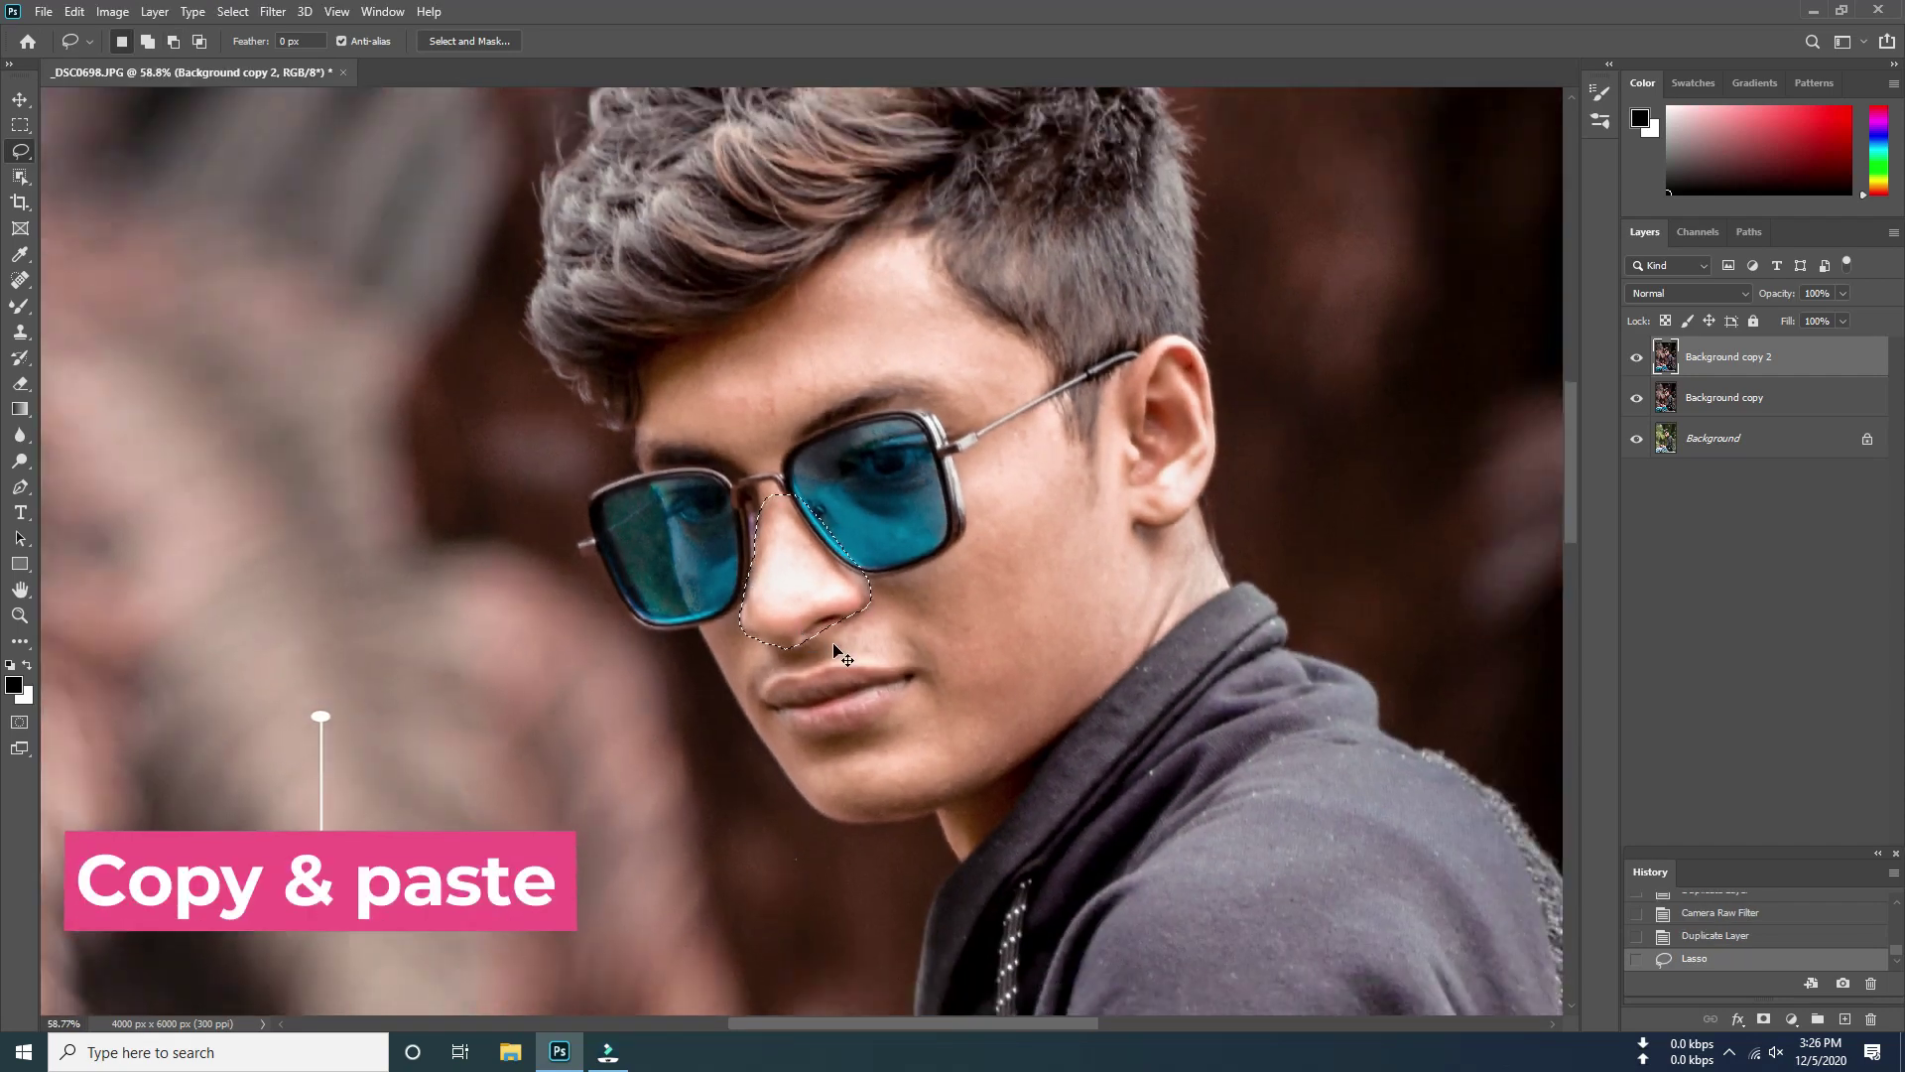
key("ctrl+c")
key("ctrl+v")
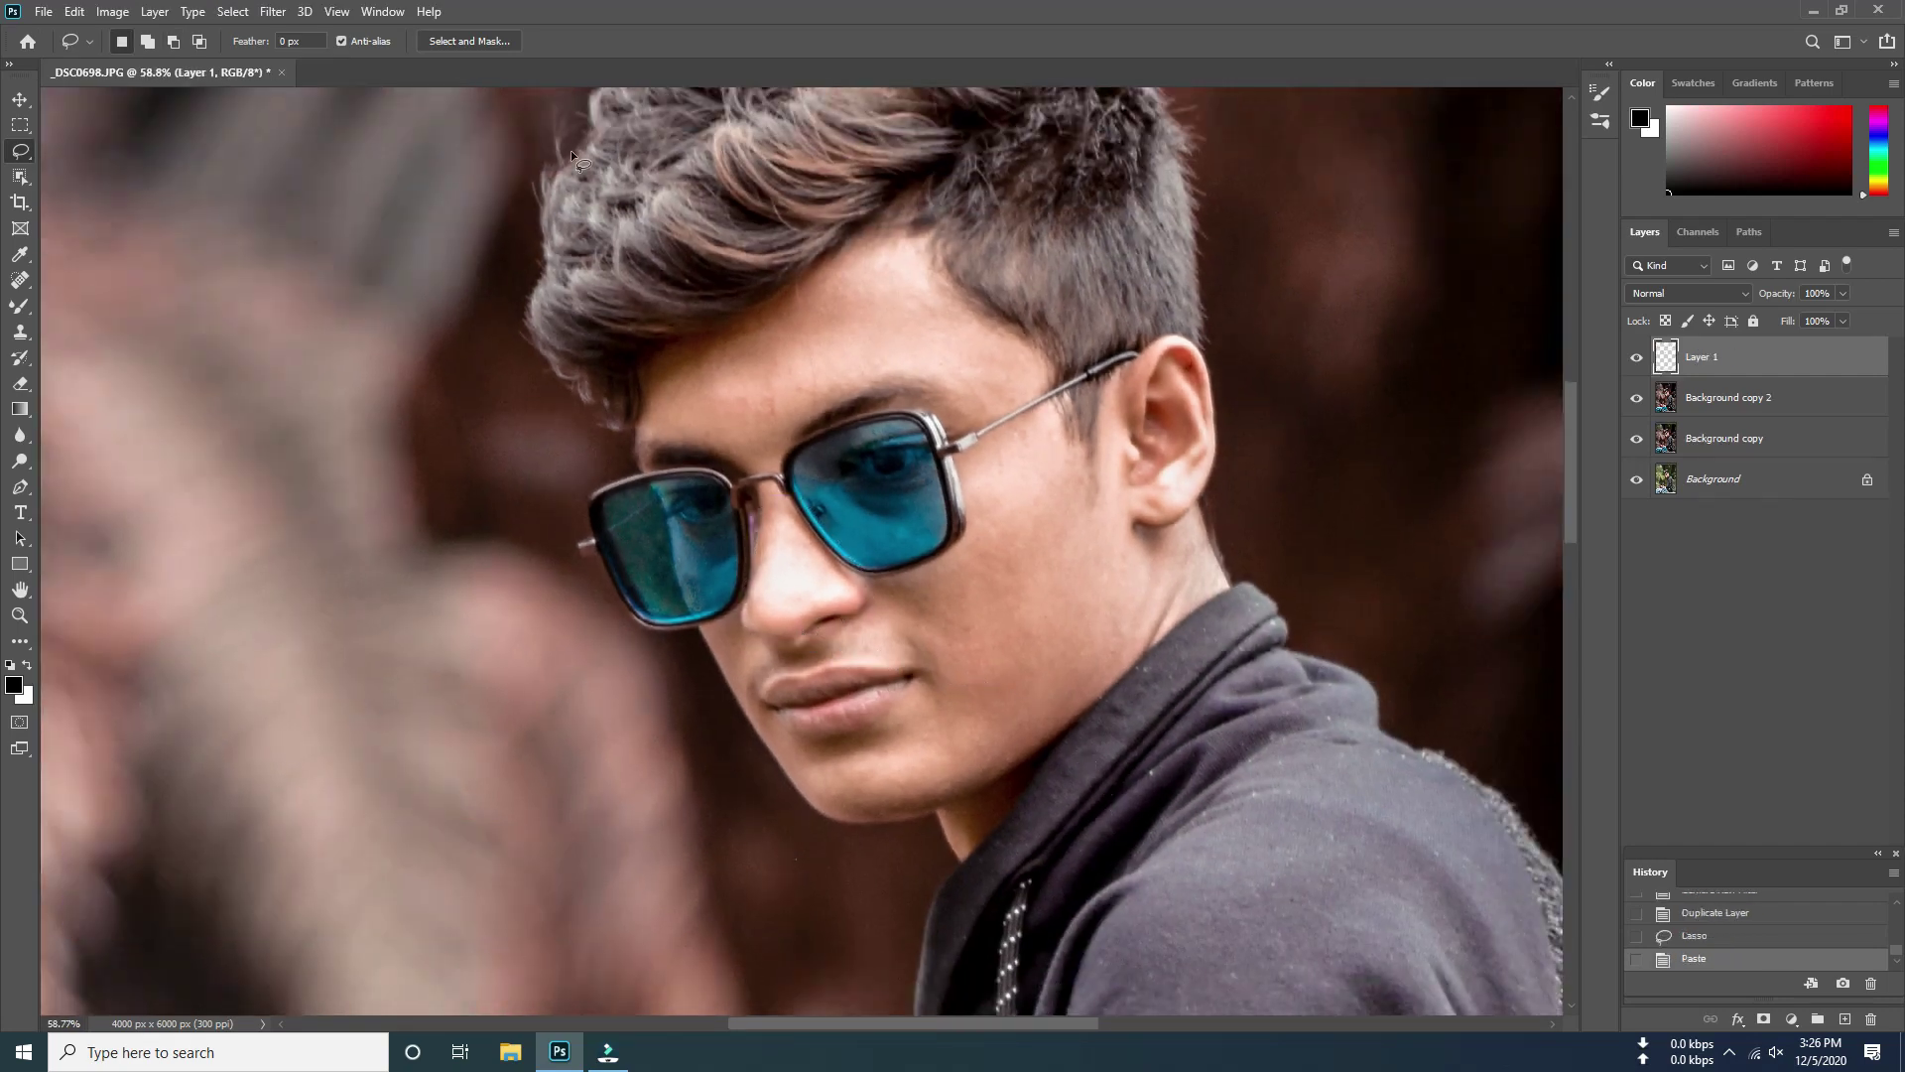
left_click(254, 10)
Set Camera Raw Whites to -100 and Highlights to -38 on the nose layer
left_click(297, 129)
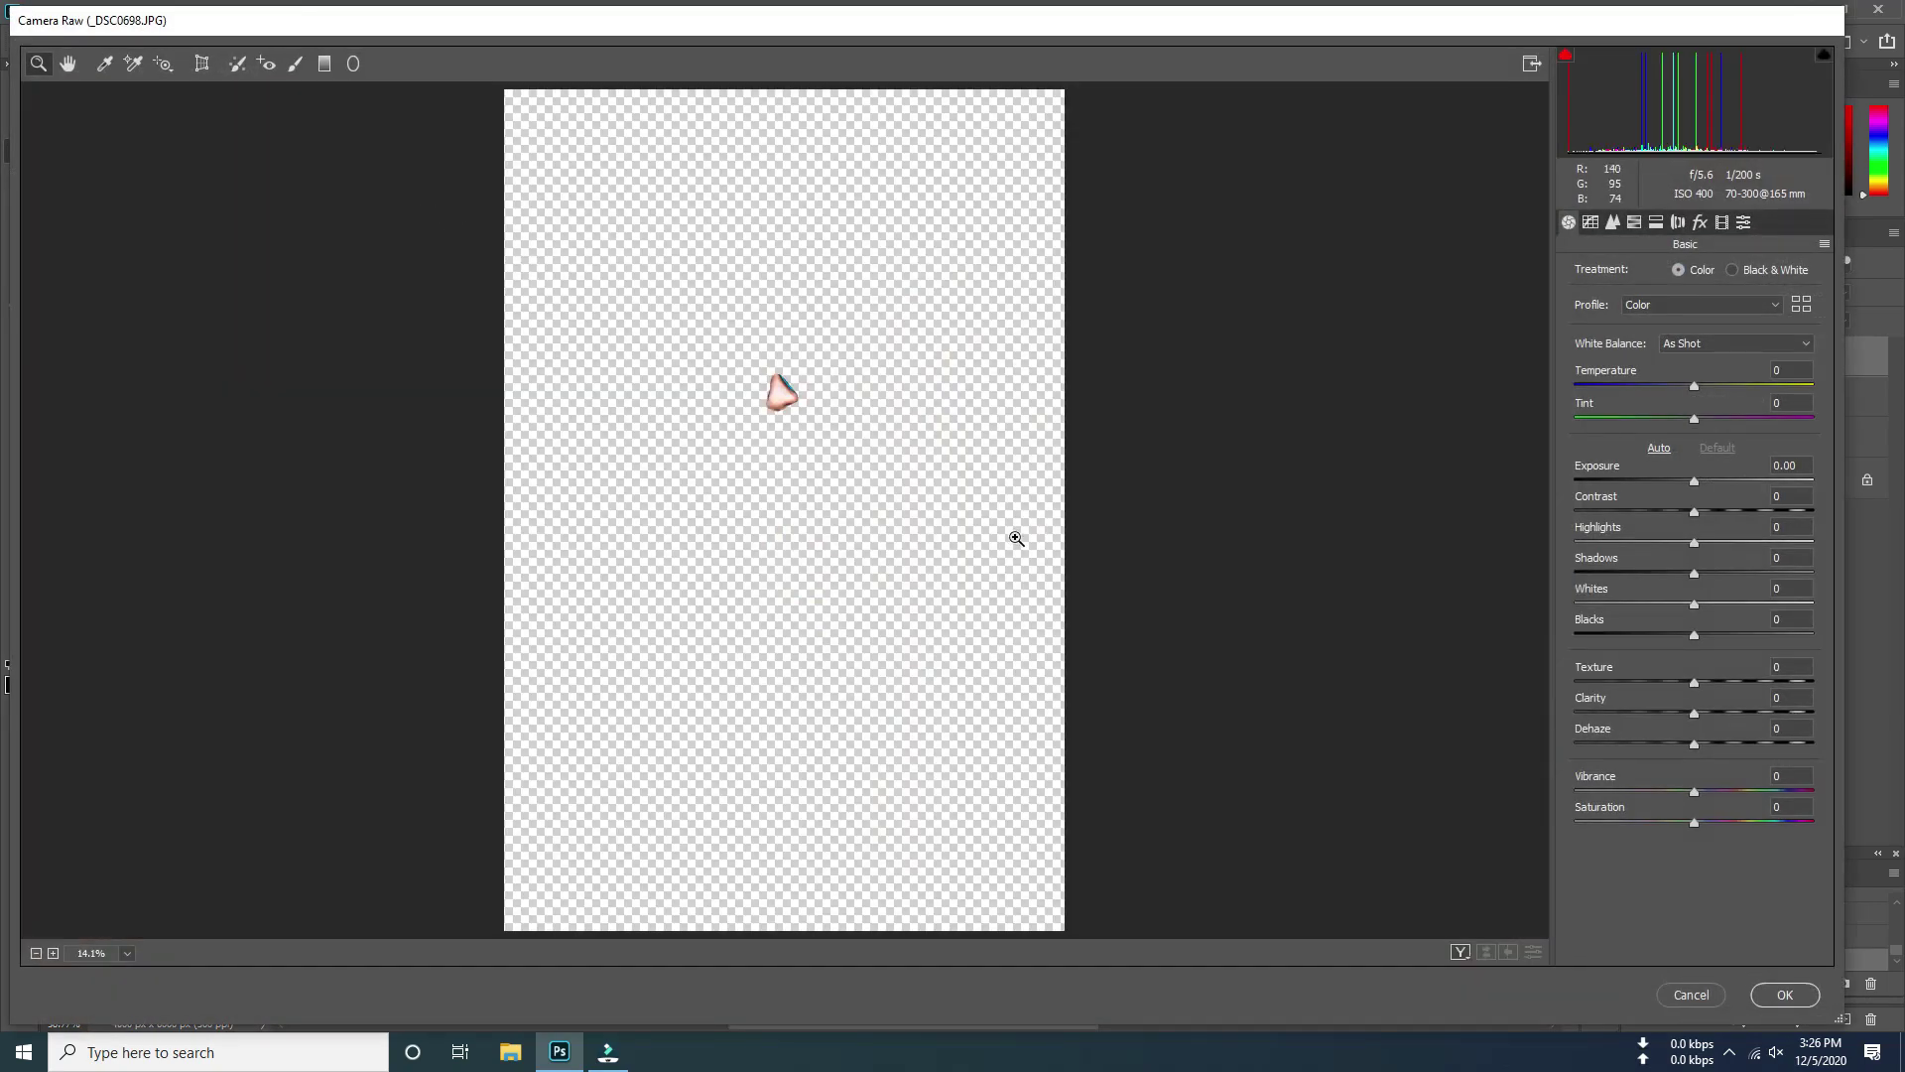
left_click_drag(1016, 538, 1490, 658)
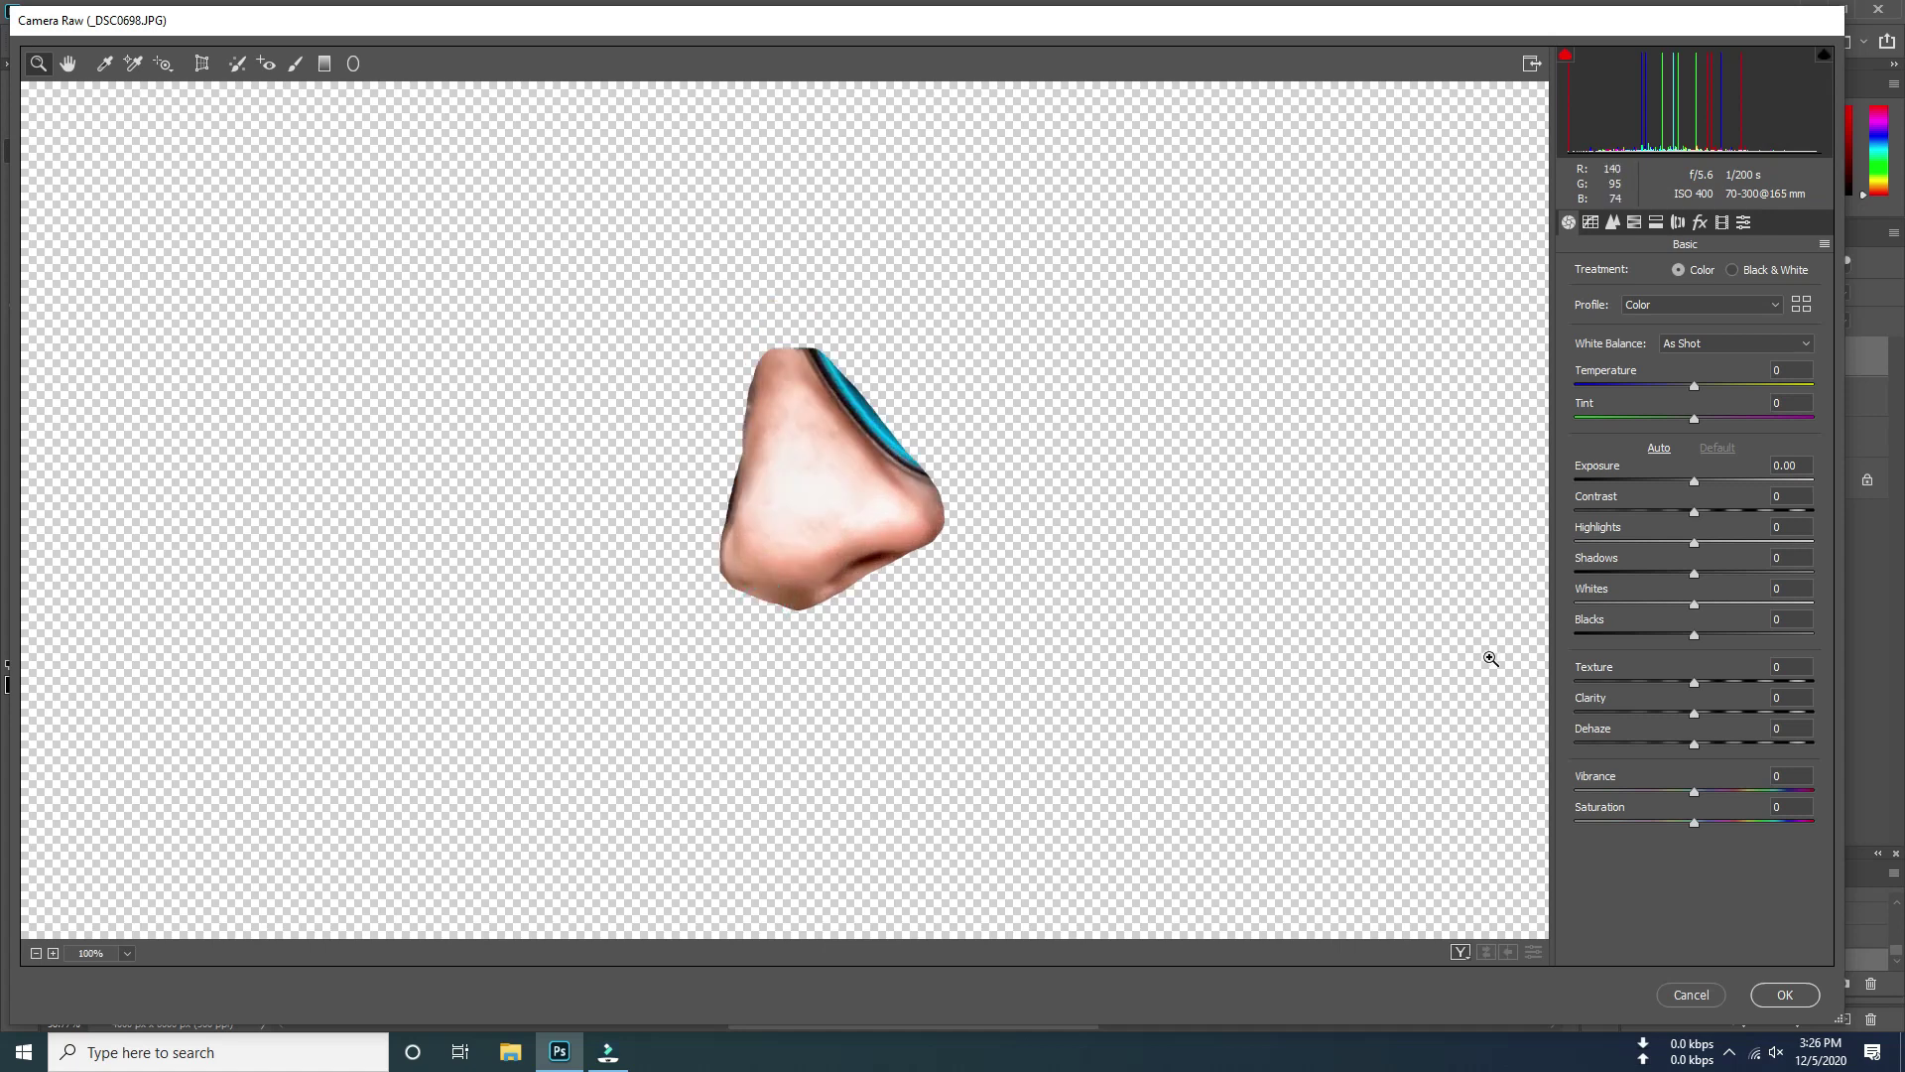
left_click_drag(1695, 607, 1629, 605)
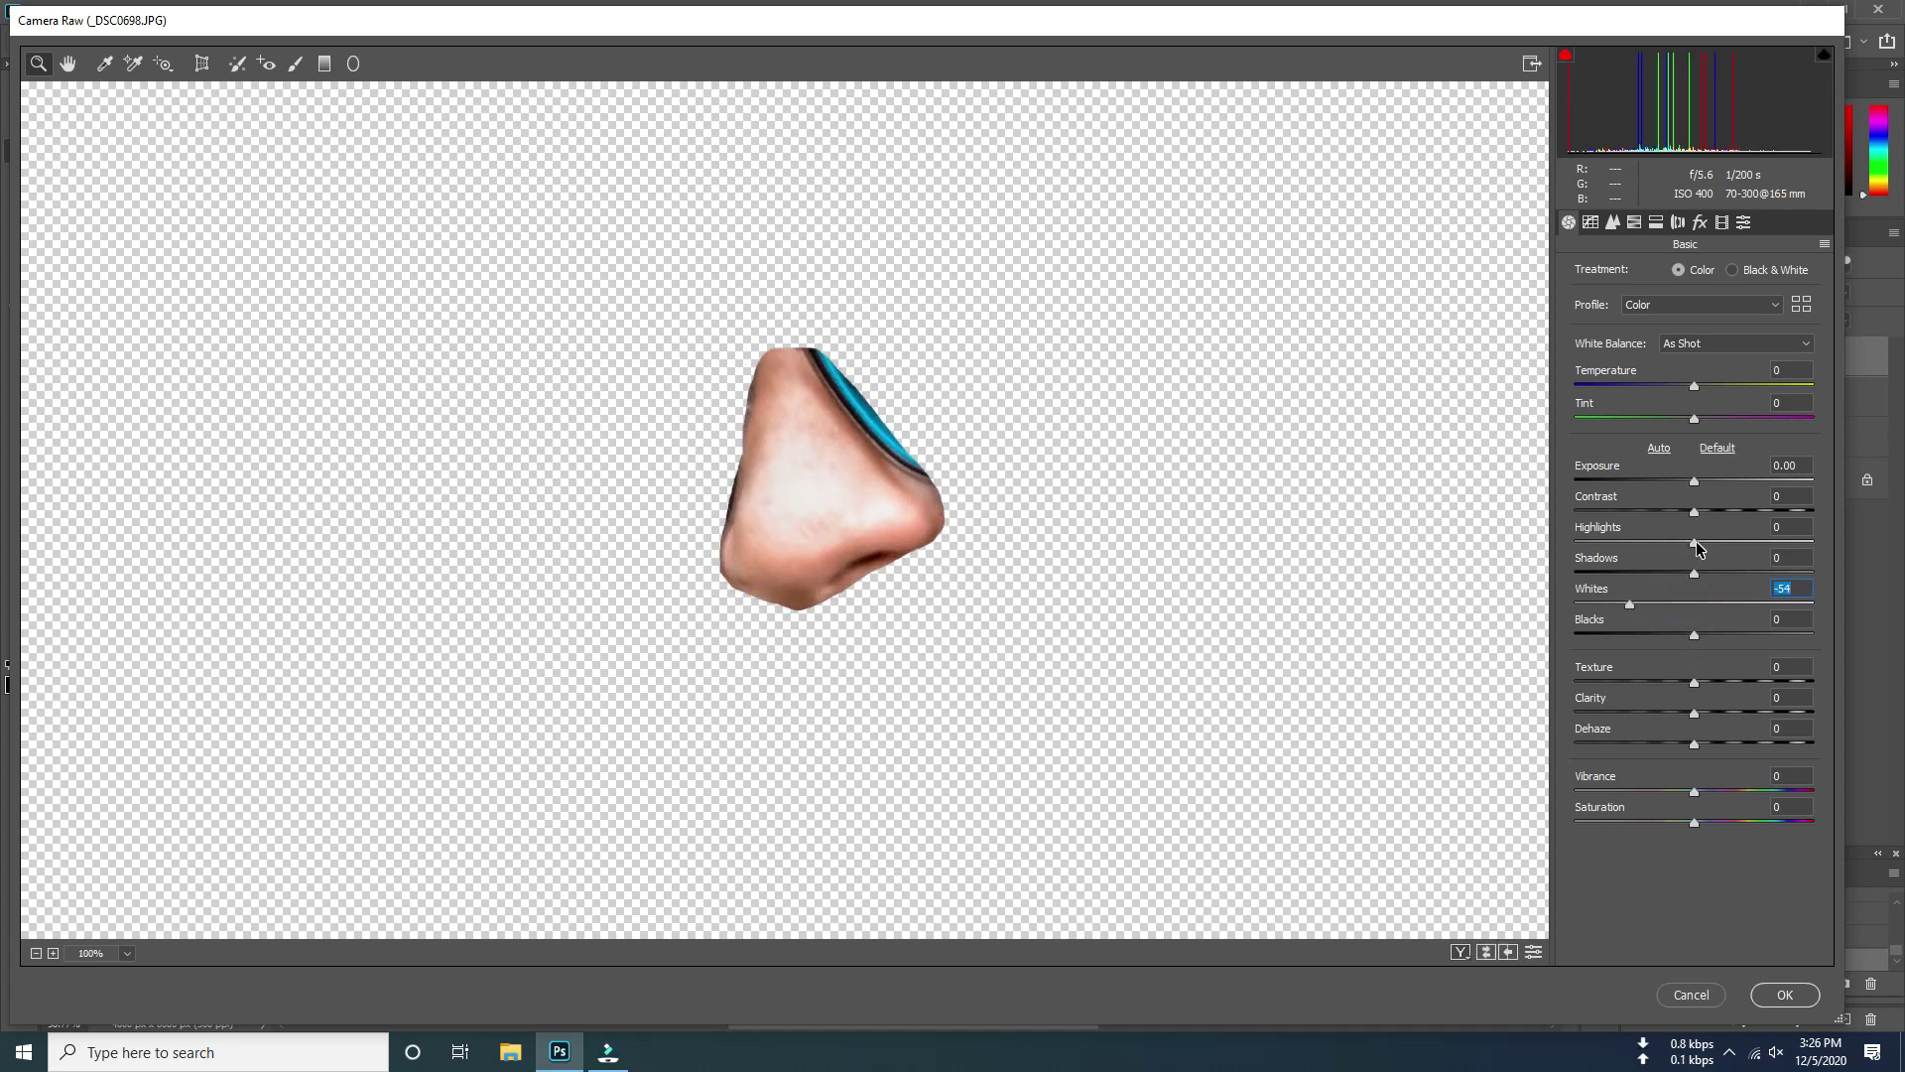
mouse_move(1695, 543)
left_mouse_down()
mouse_move(1594, 563)
mouse_move(1651, 556)
mouse_move(1598, 608)
left_mouse_up()
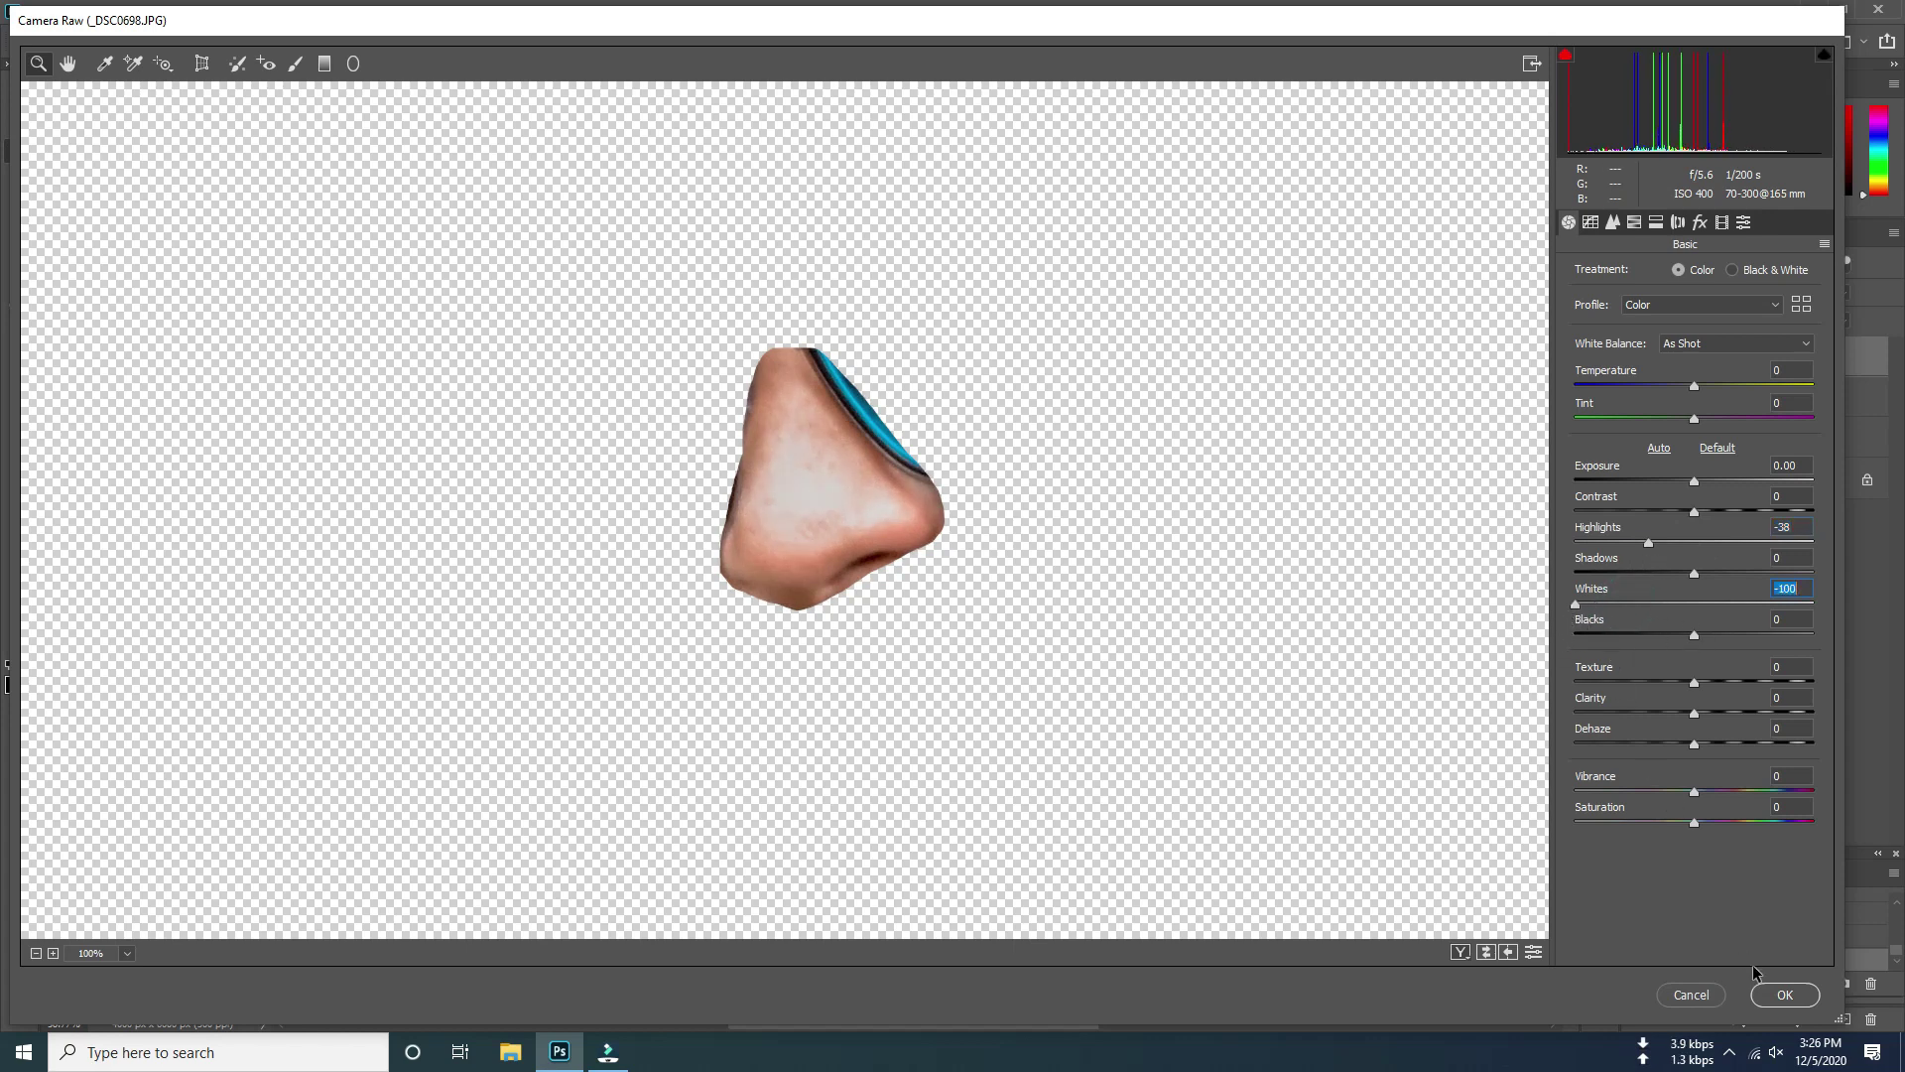
left_click(1785, 994)
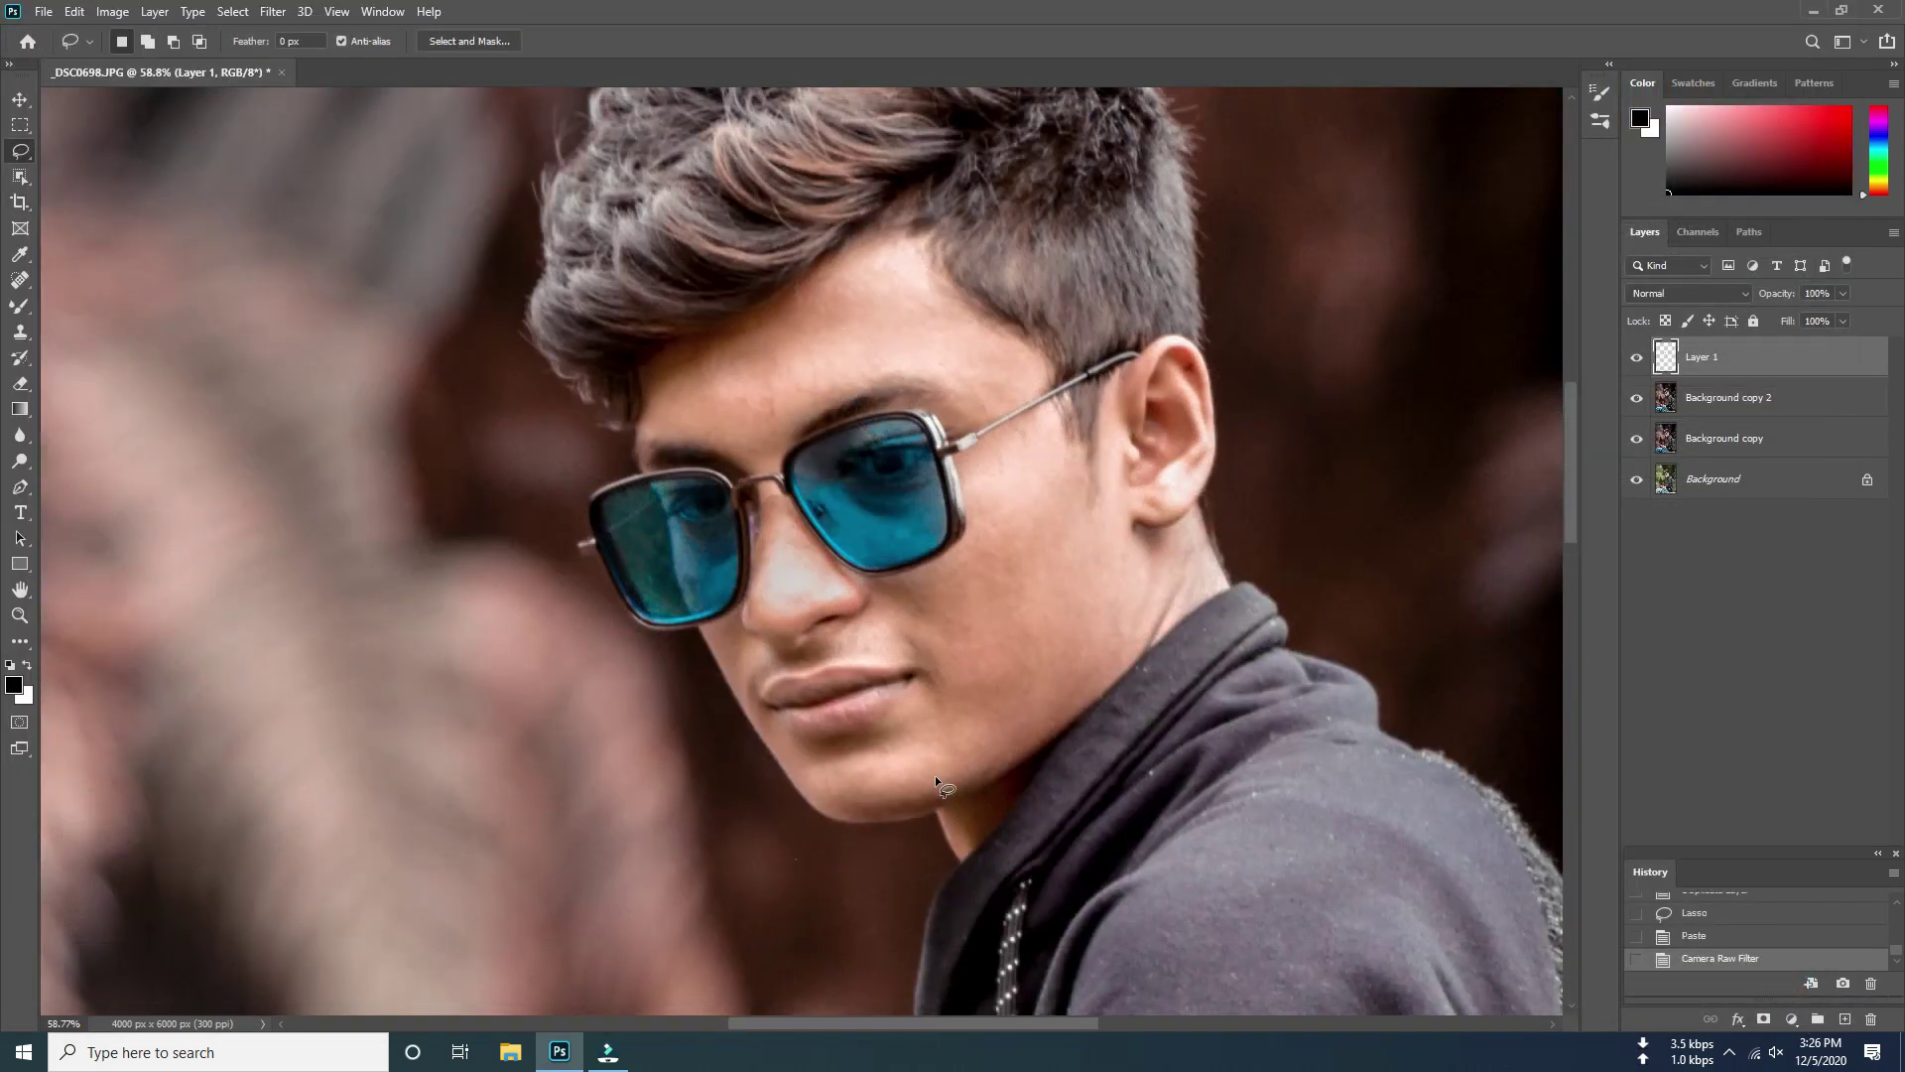
Erase Layer 1's hard patch edges along the nose bridge
scroll(848, 522, "up", 2)
scroll(719, 461, "up", 3)
scroll(719, 460, "up", 1)
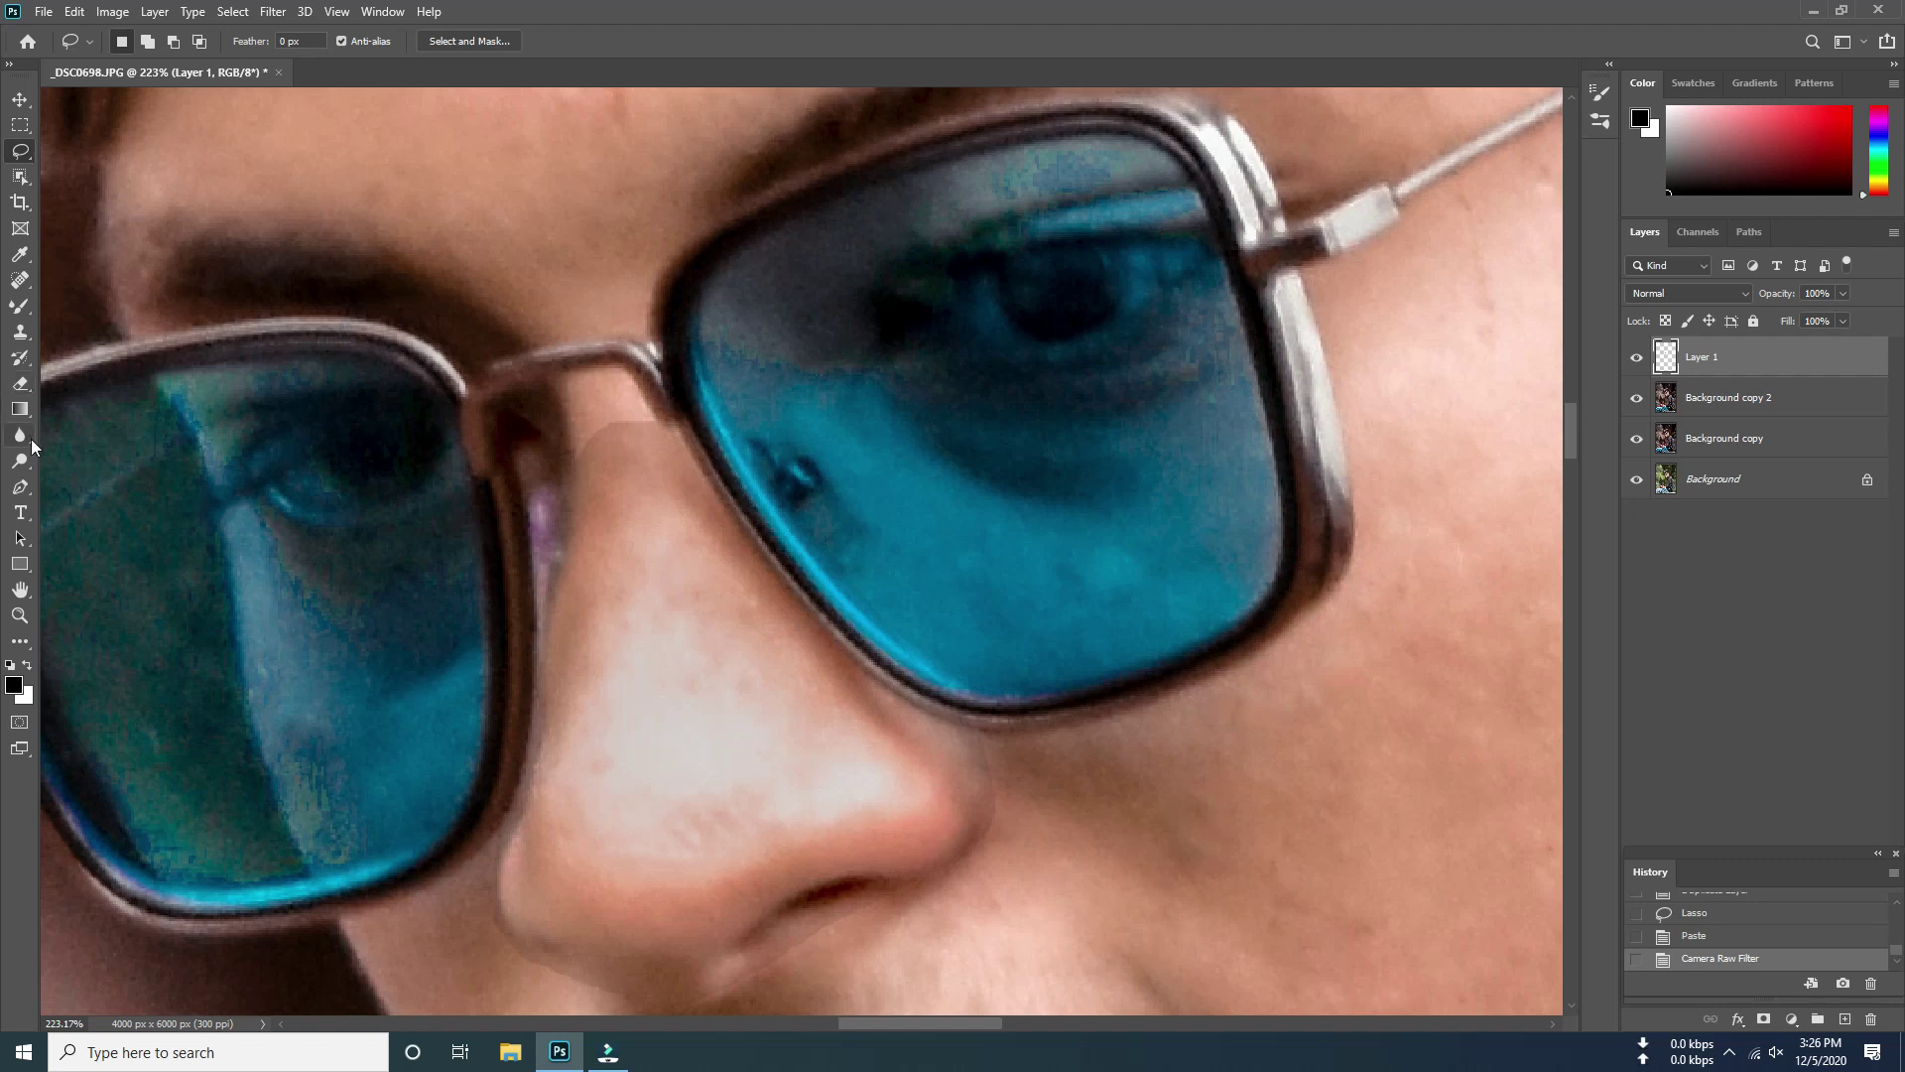
left_click(20, 387)
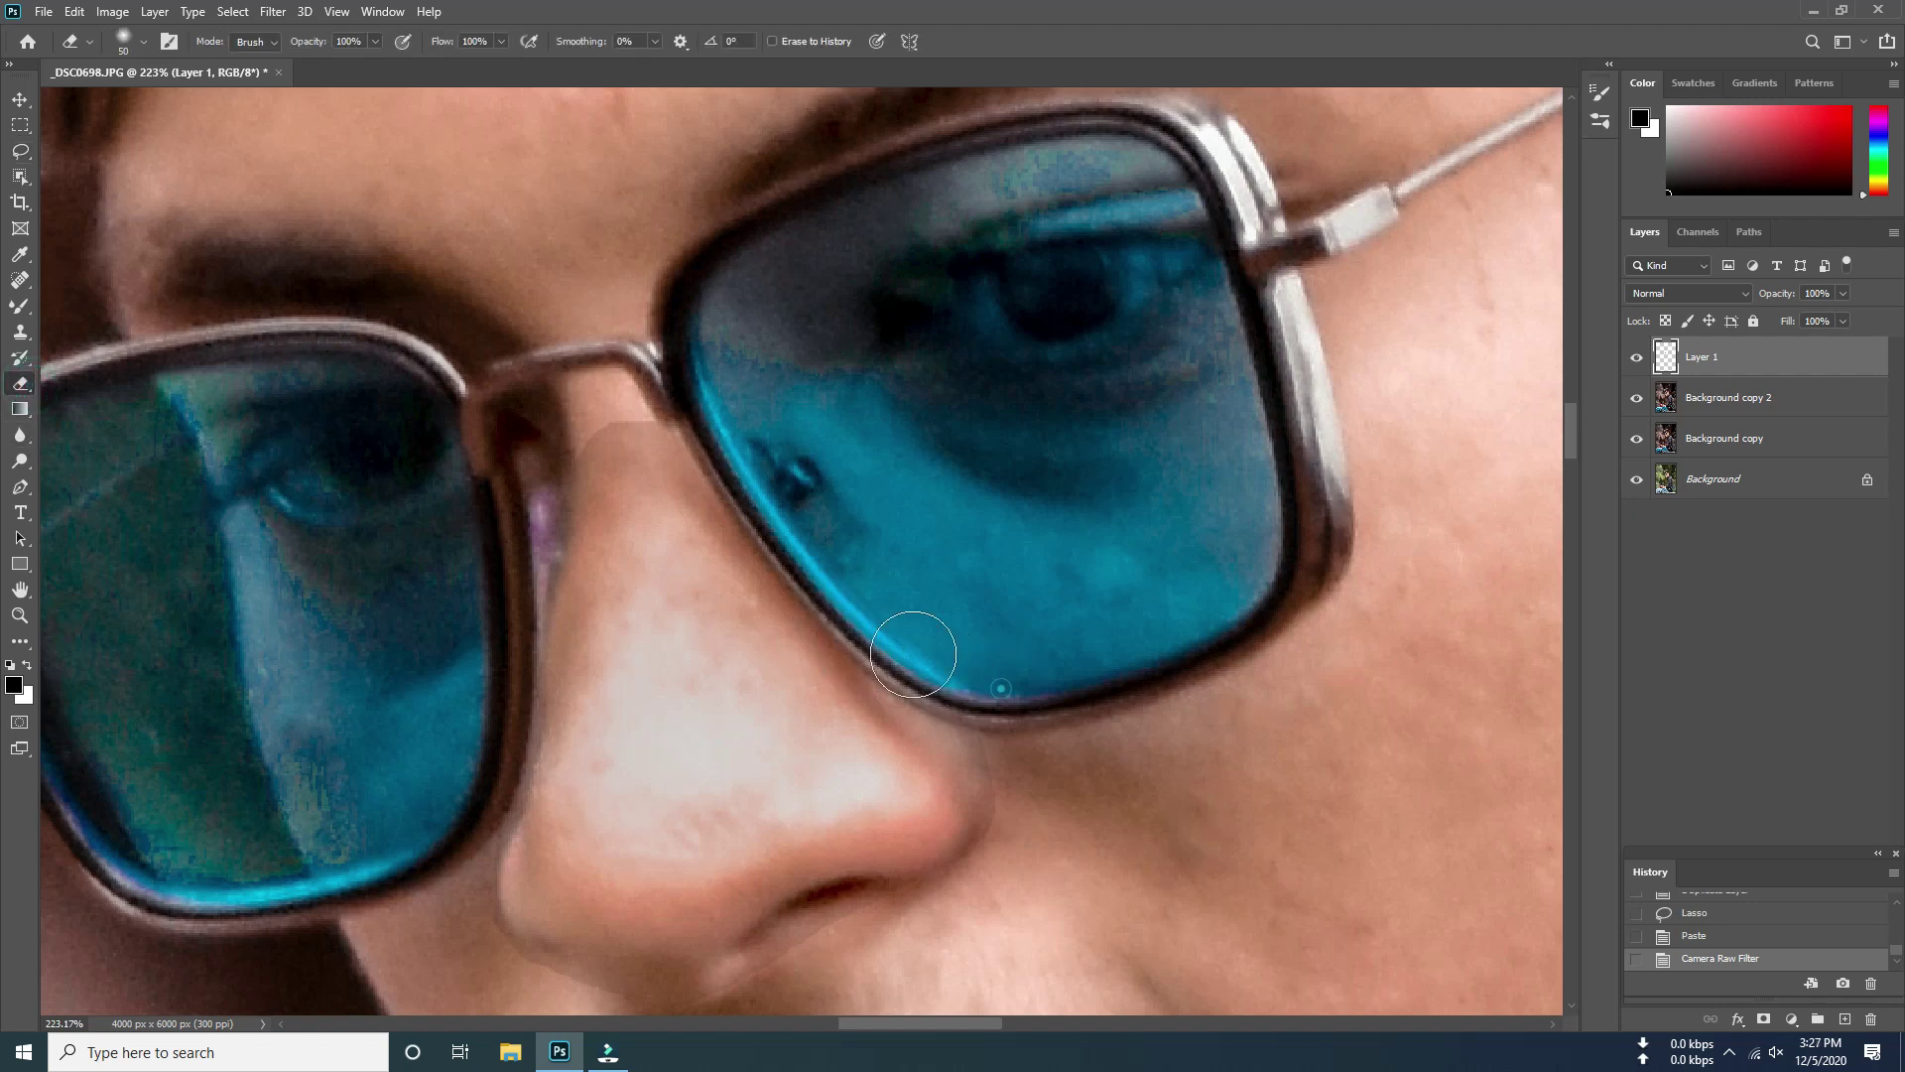
mouse_move(752, 480)
left_mouse_down()
mouse_move(504, 619)
mouse_move(460, 876)
mouse_move(467, 926)
mouse_move(552, 992)
left_mouse_up()
scroll(595, 942, "down", 2)
scroll(685, 855, "down", 2)
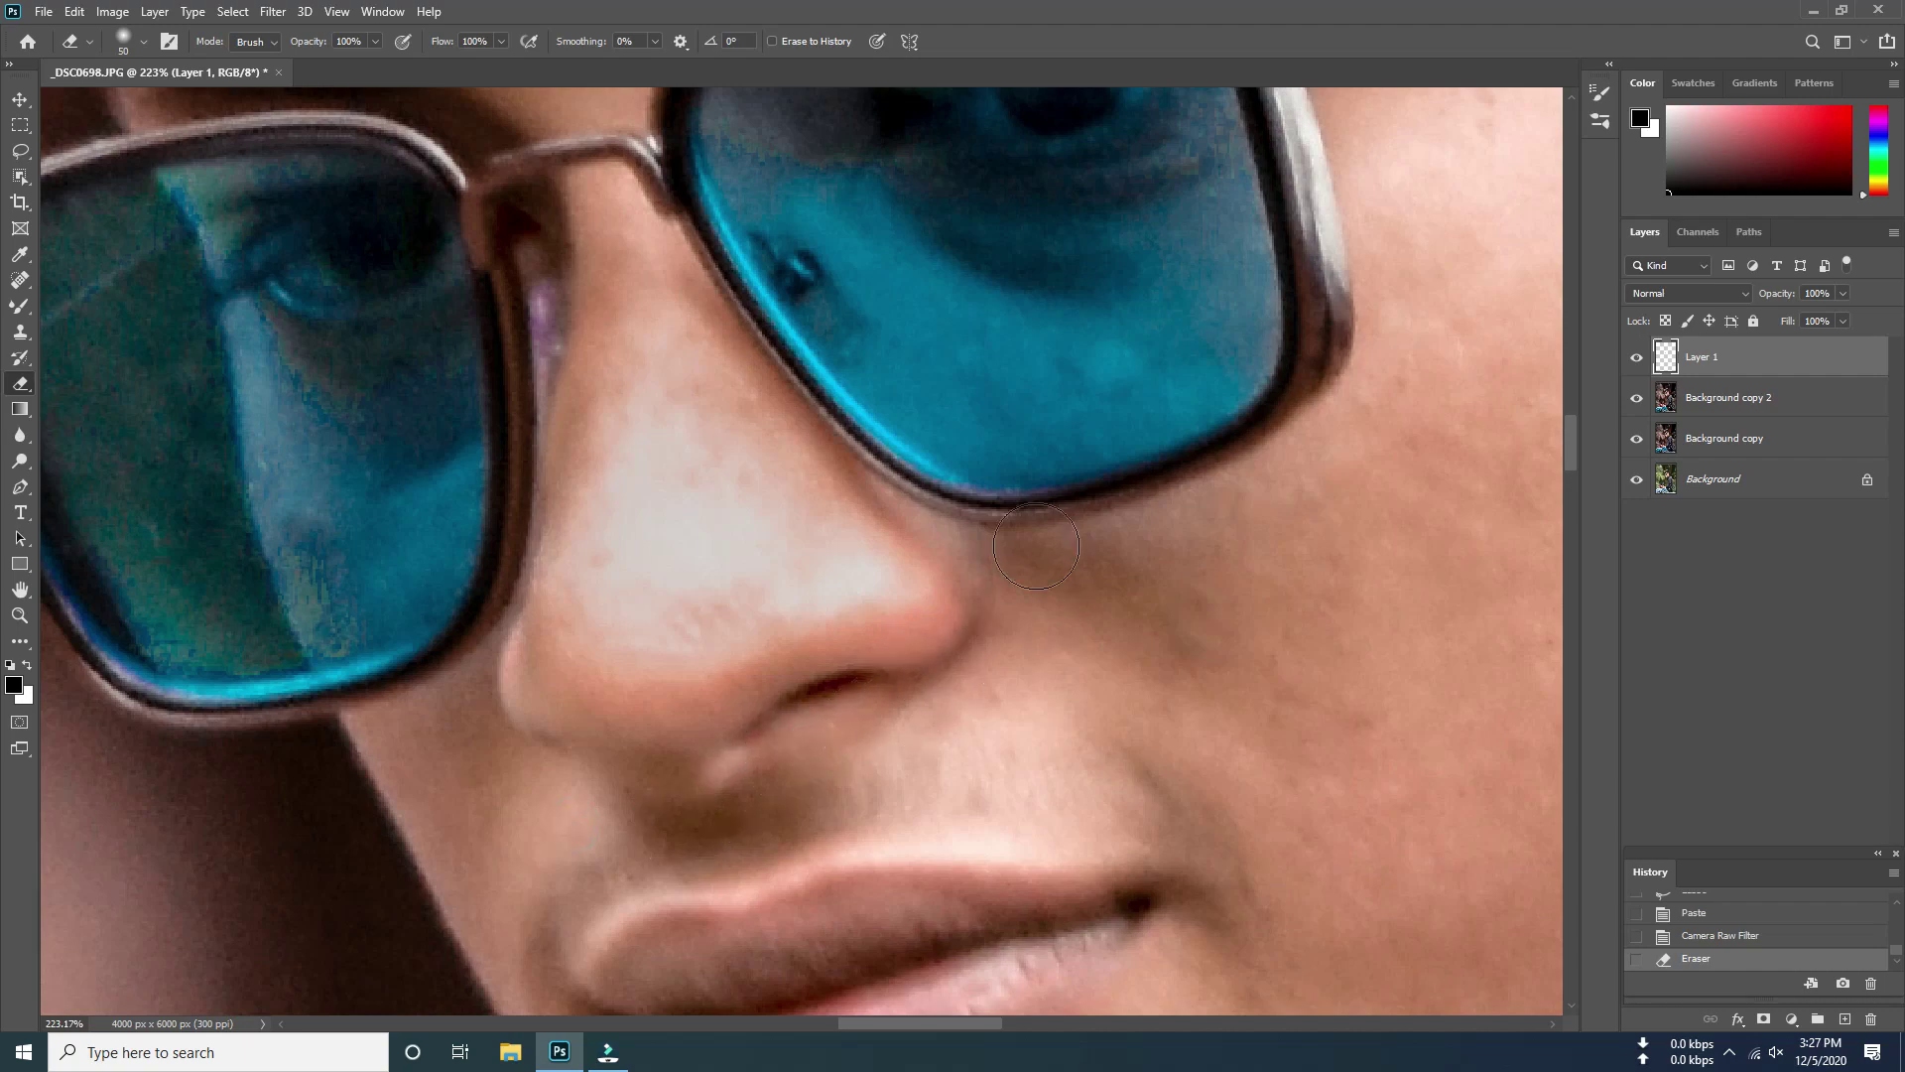
left_click_drag(826, 338, 774, 377)
Erase the remaining patch edges along the lens frame
scroll(695, 397, "down", 3)
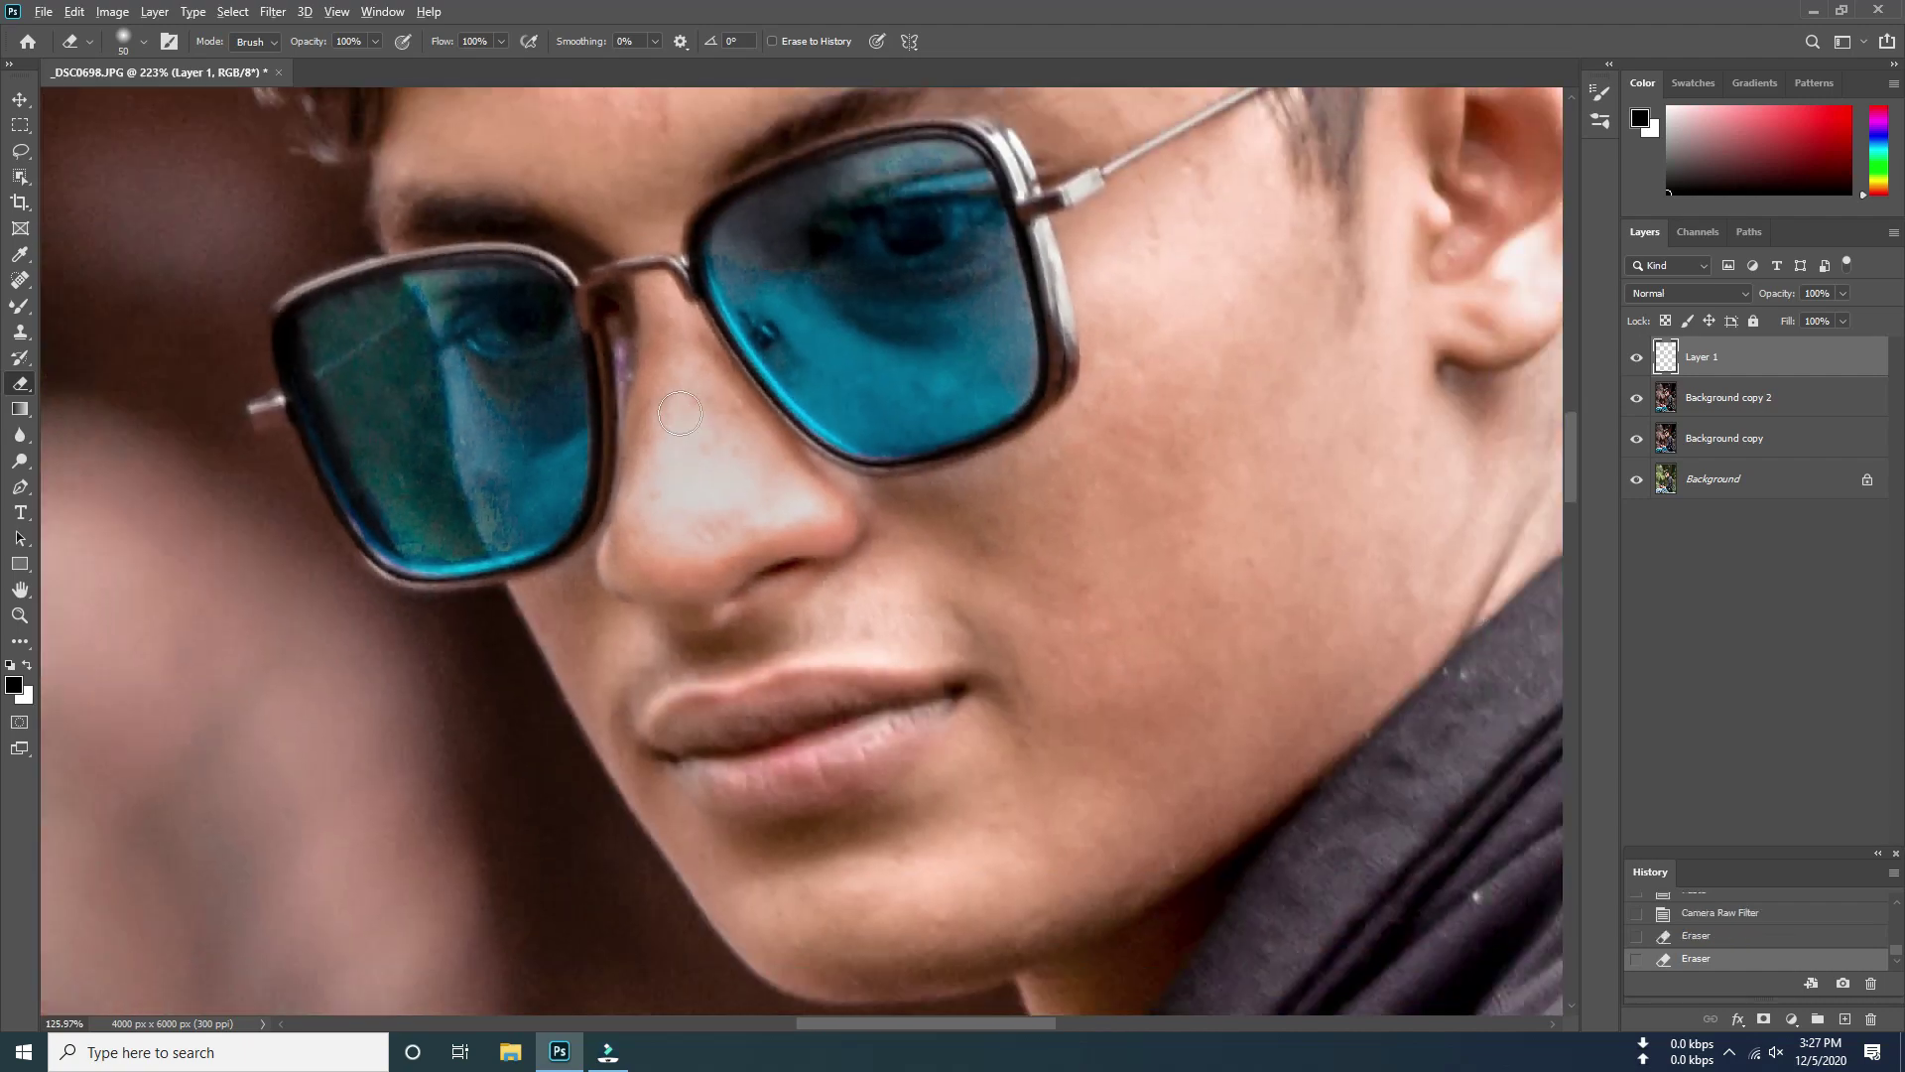
scroll(615, 417, "down", 2)
scroll(595, 421, "up", 1)
scroll(587, 423, "up", 2)
scroll(587, 424, "up", 2)
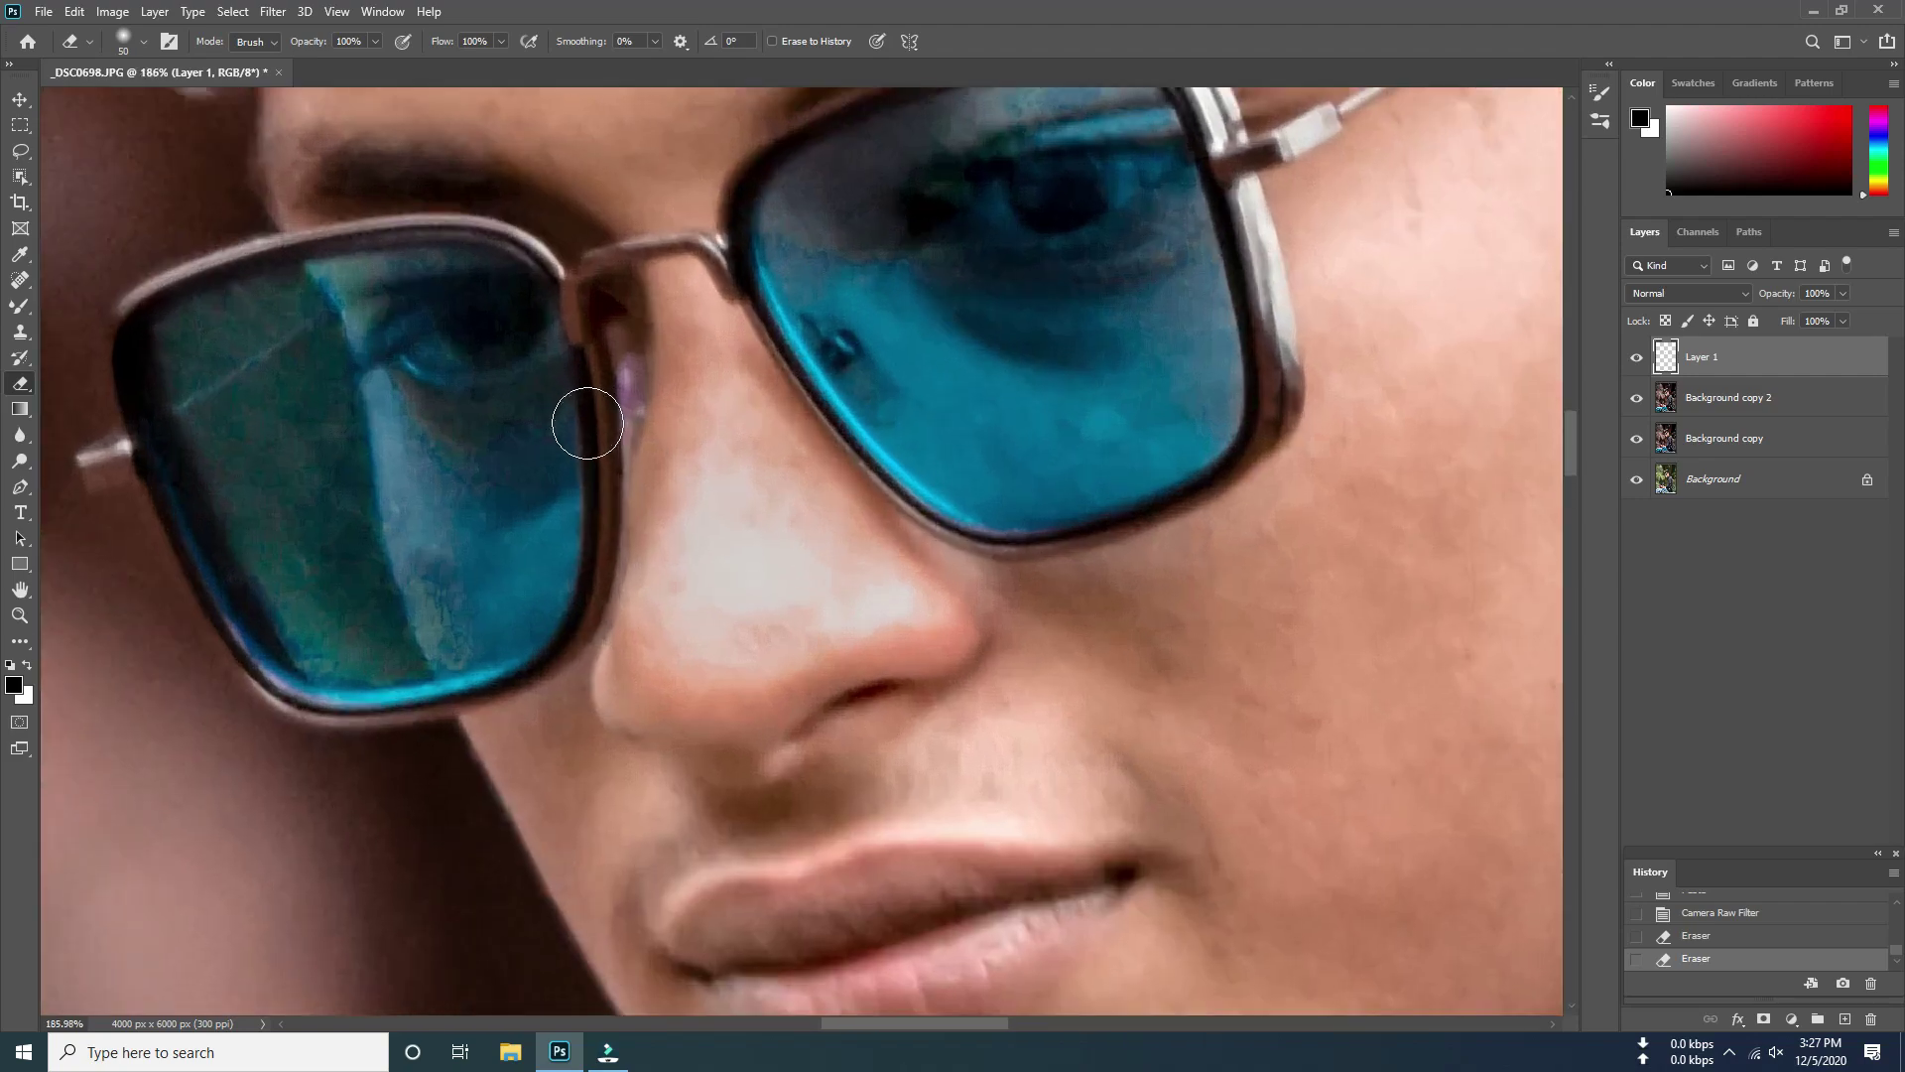
left_click_drag(599, 382, 588, 493)
left_click(1064, 610)
scroll(1064, 610, "down", 4)
scroll(1064, 609, "down", 2)
scroll(1064, 609, "down", 2)
Merge Layer 1 down into Background copy 2
scroll(1064, 609, "down", 1)
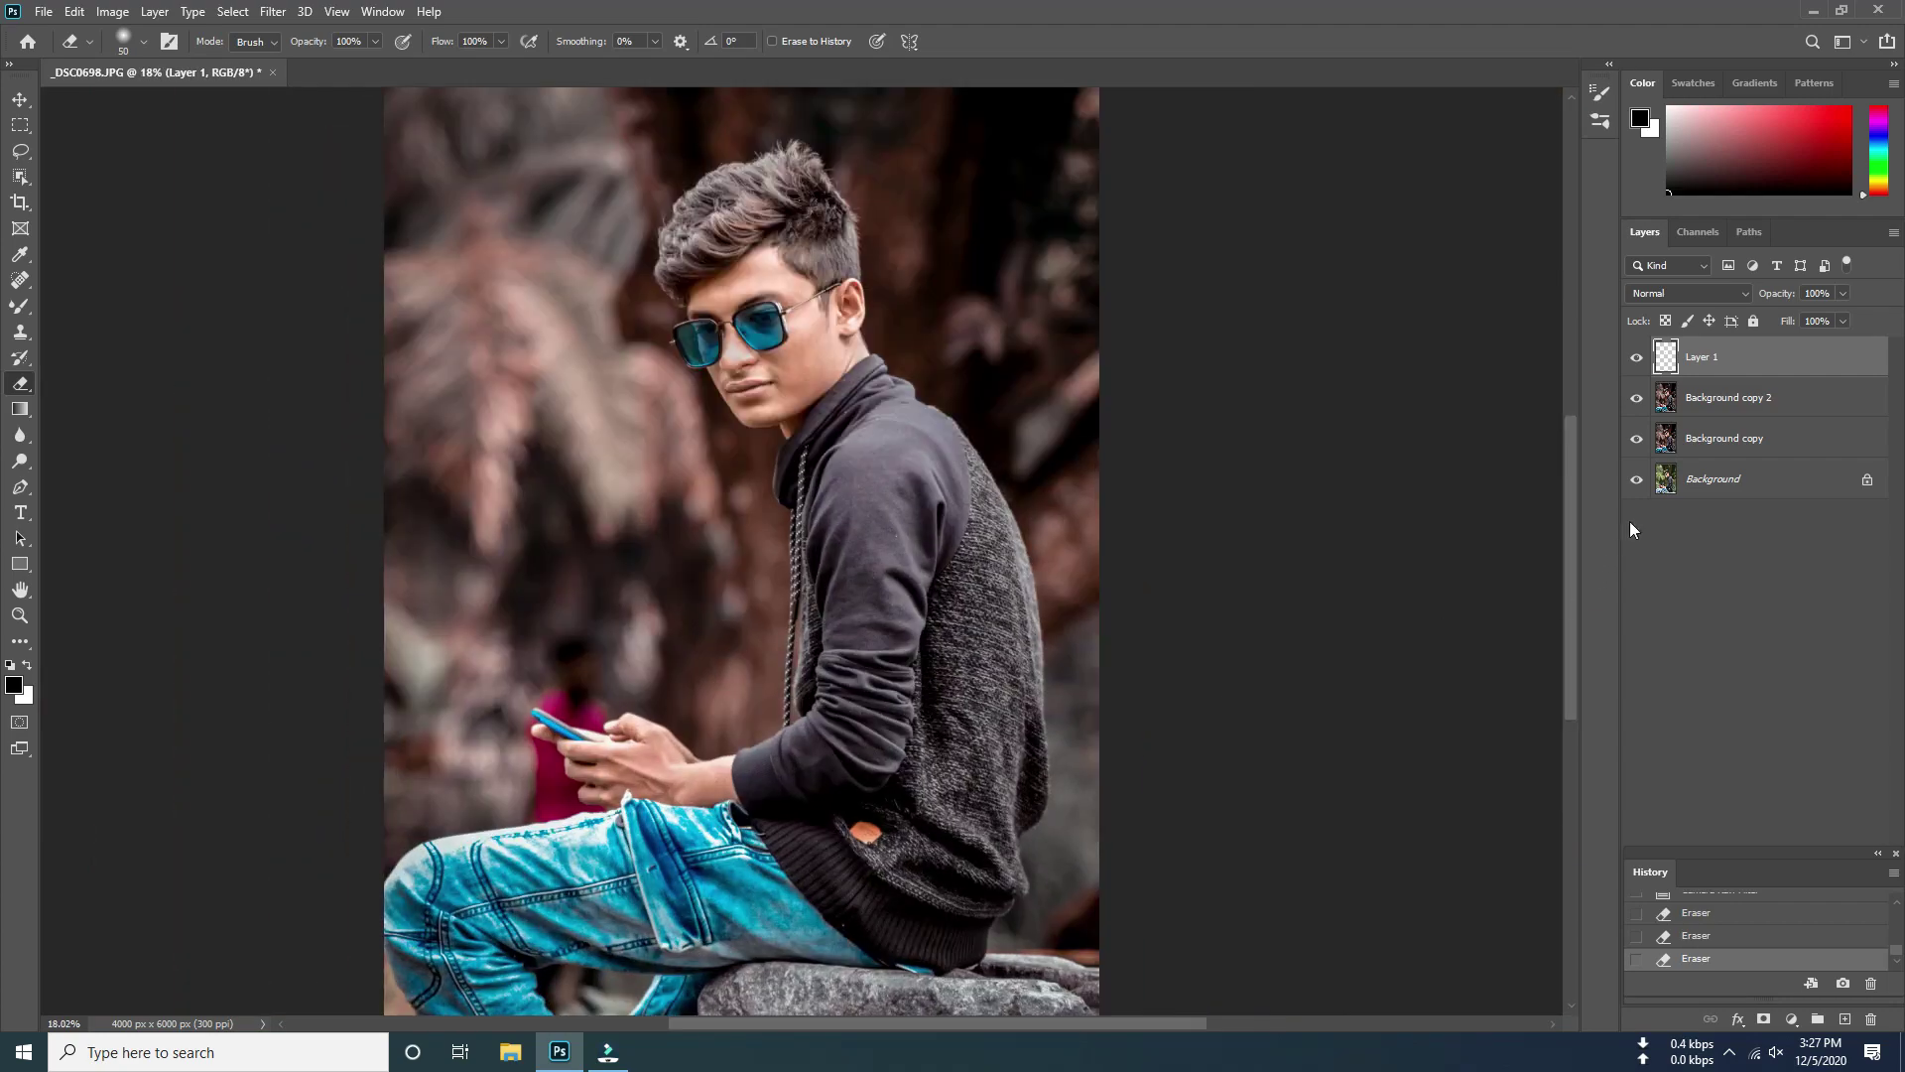
right_click(1748, 363)
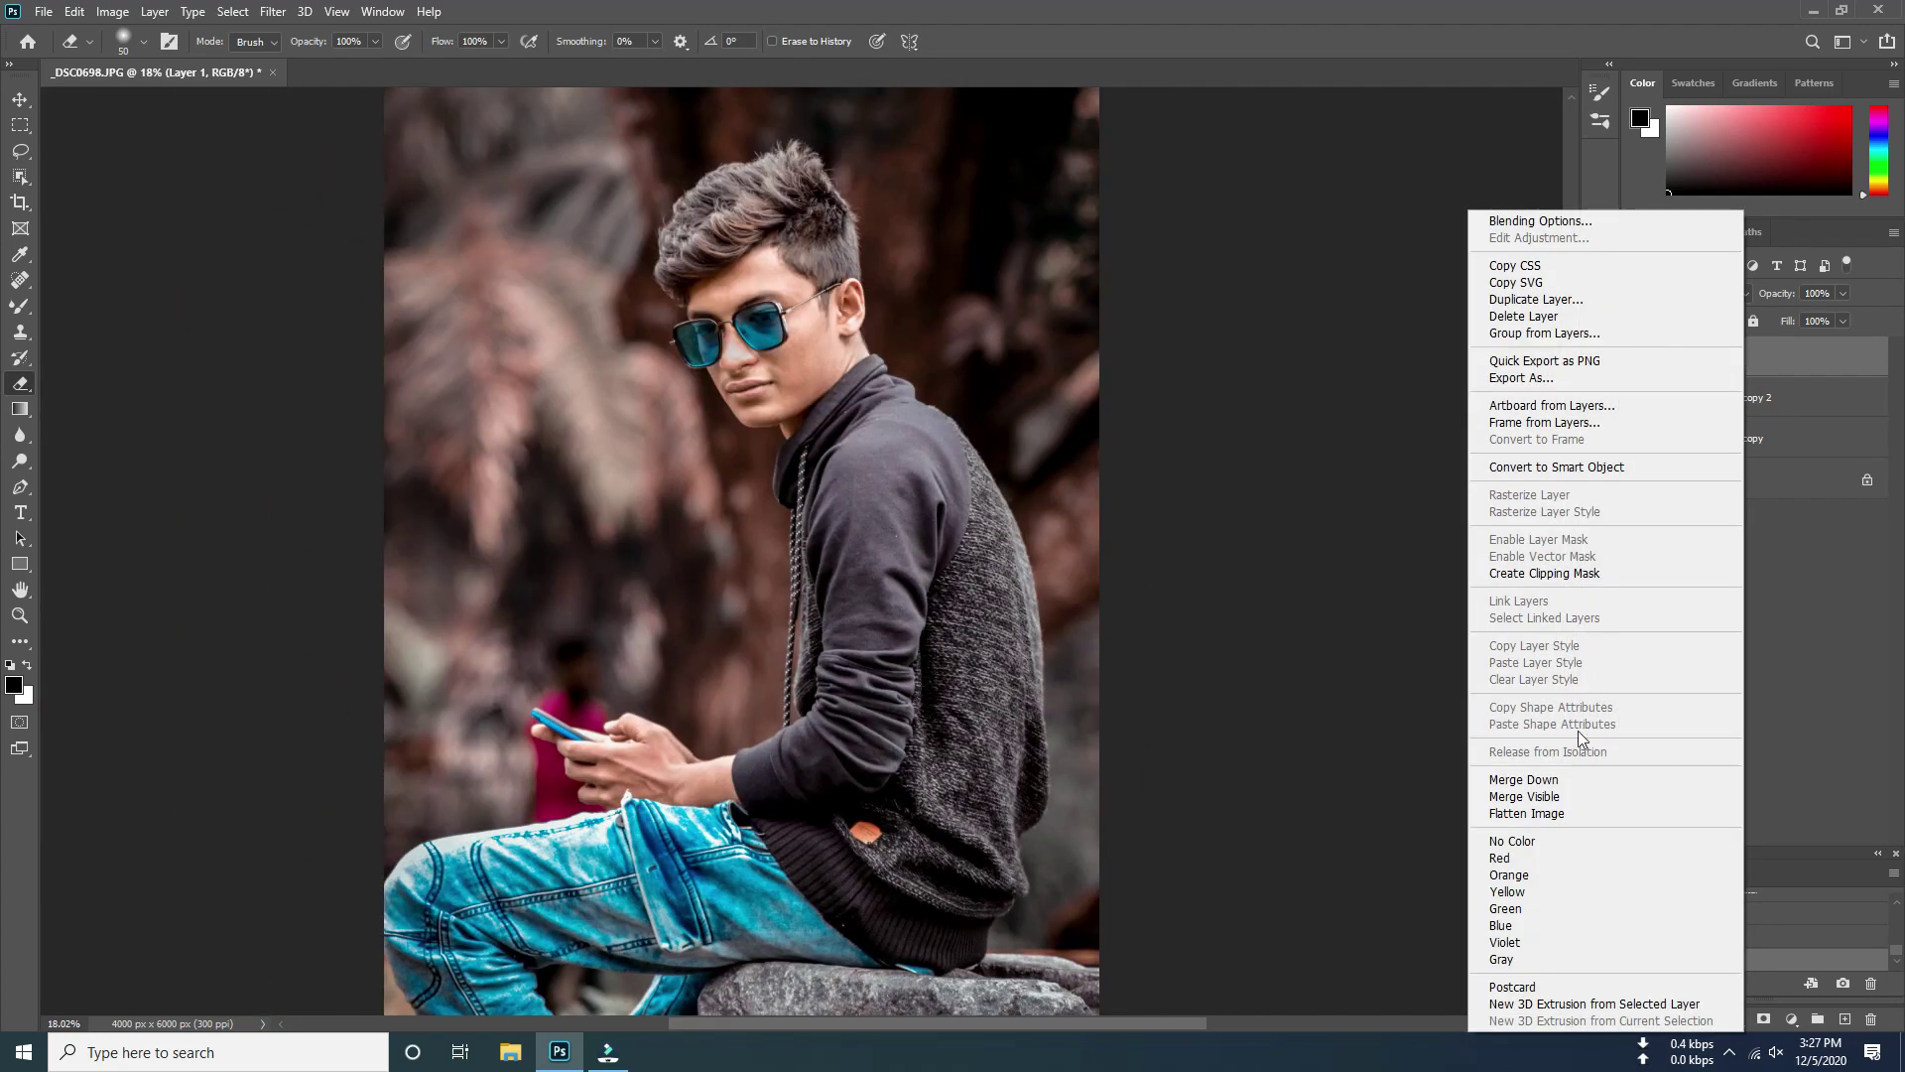
left_click(1577, 784)
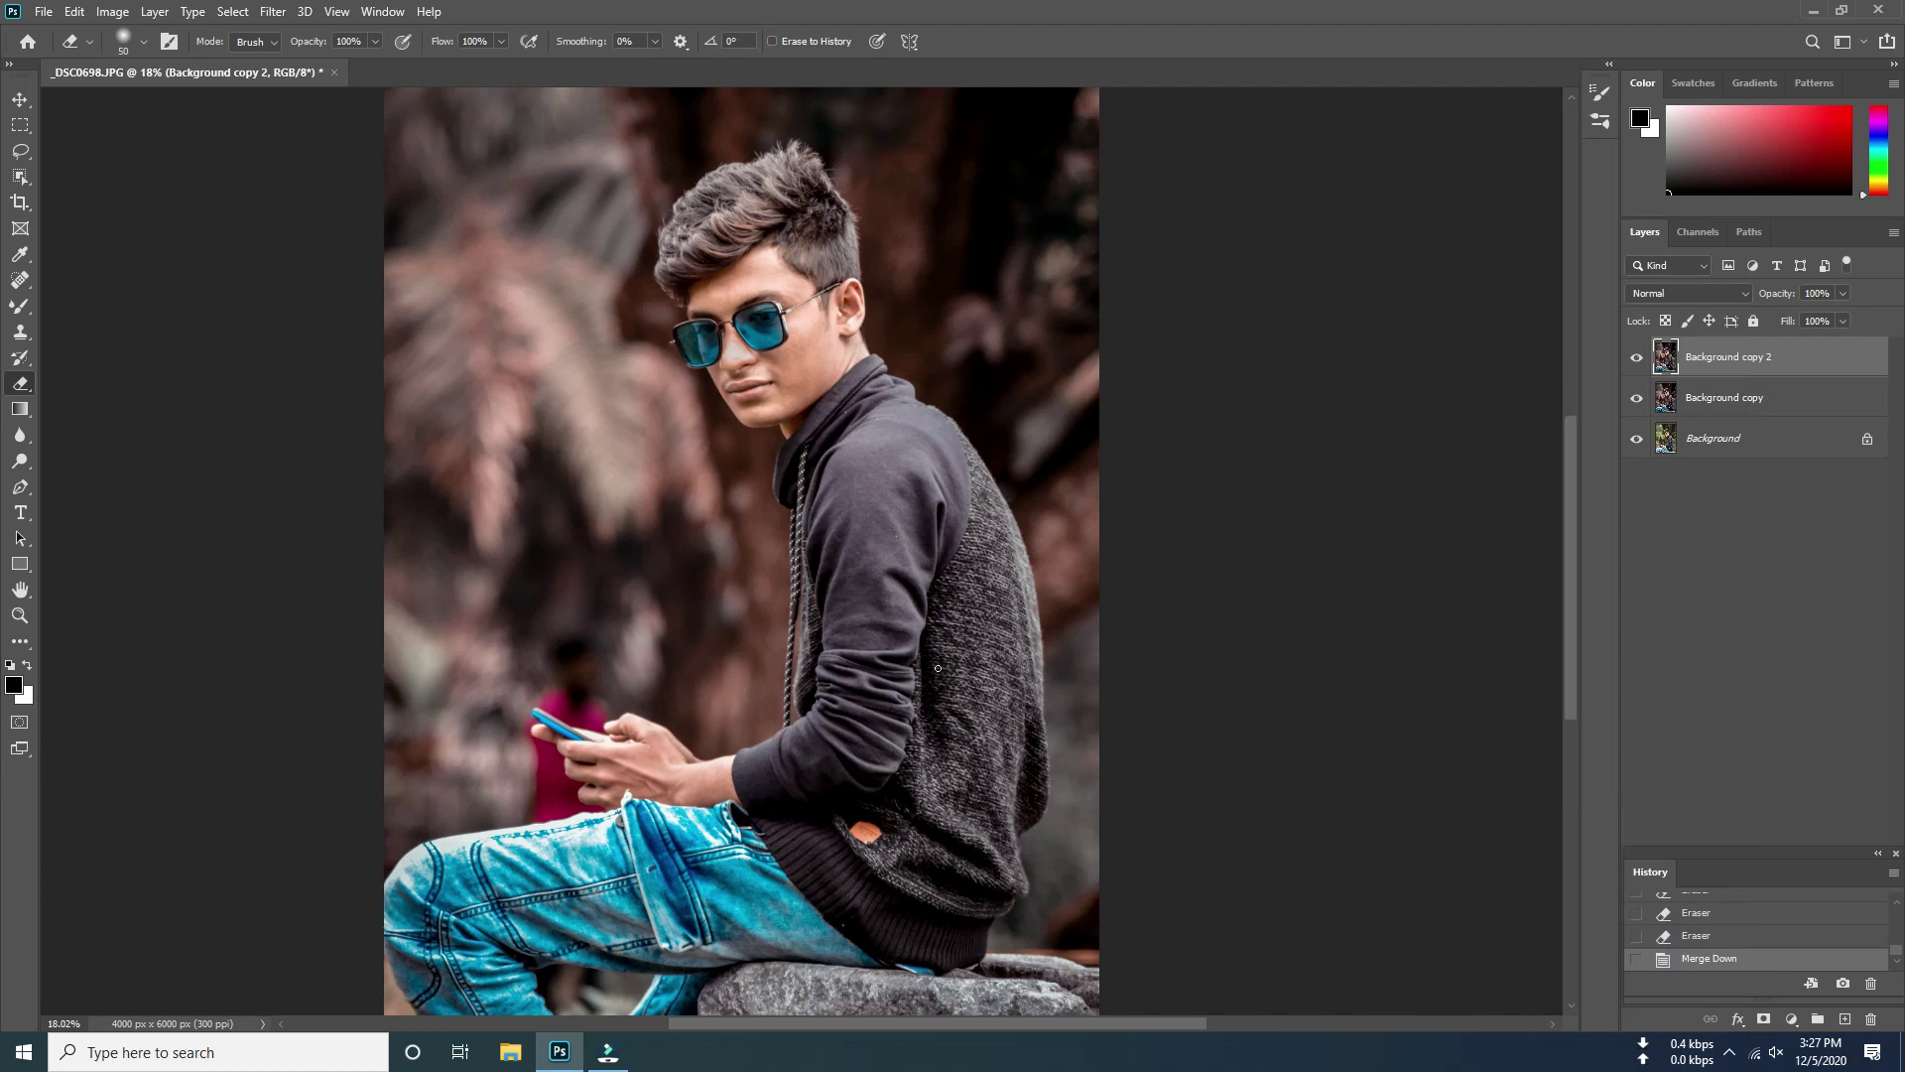
scroll(845, 661, "down", 2)
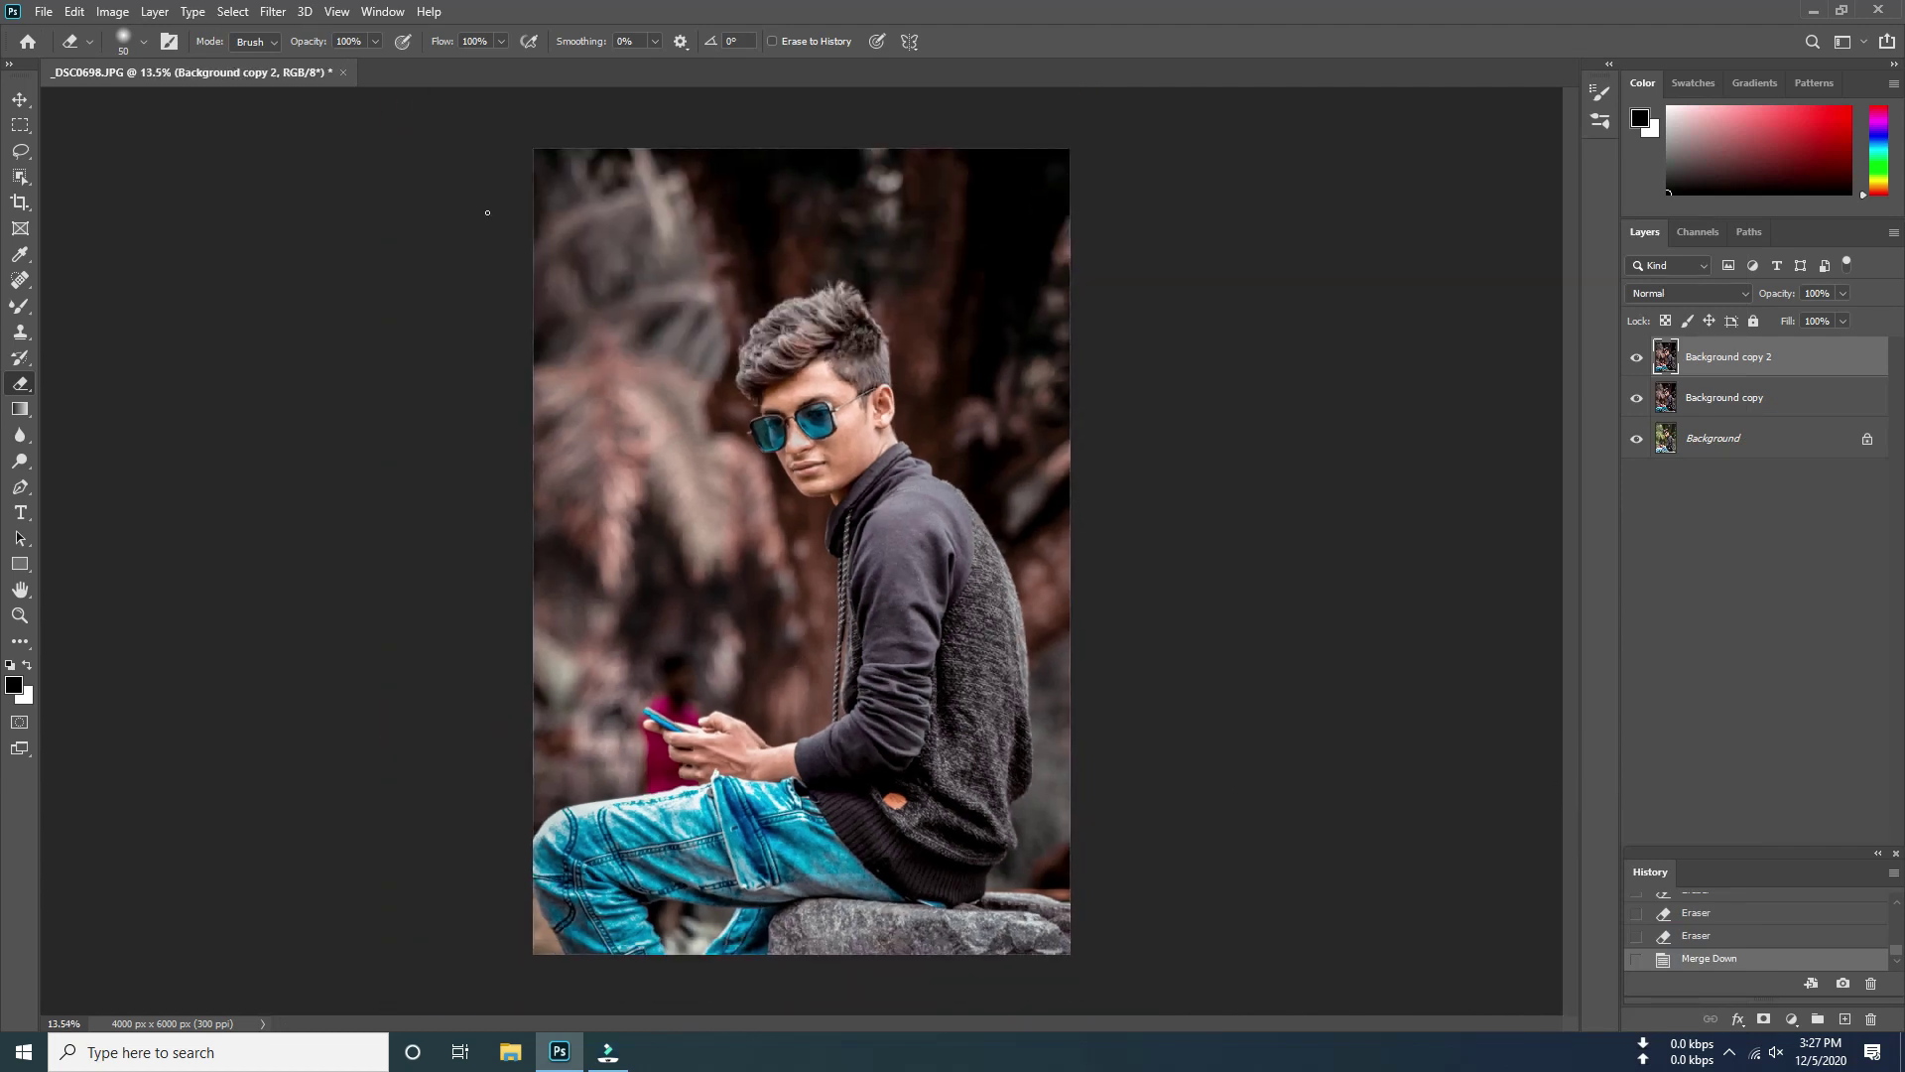
left_click(274, 12)
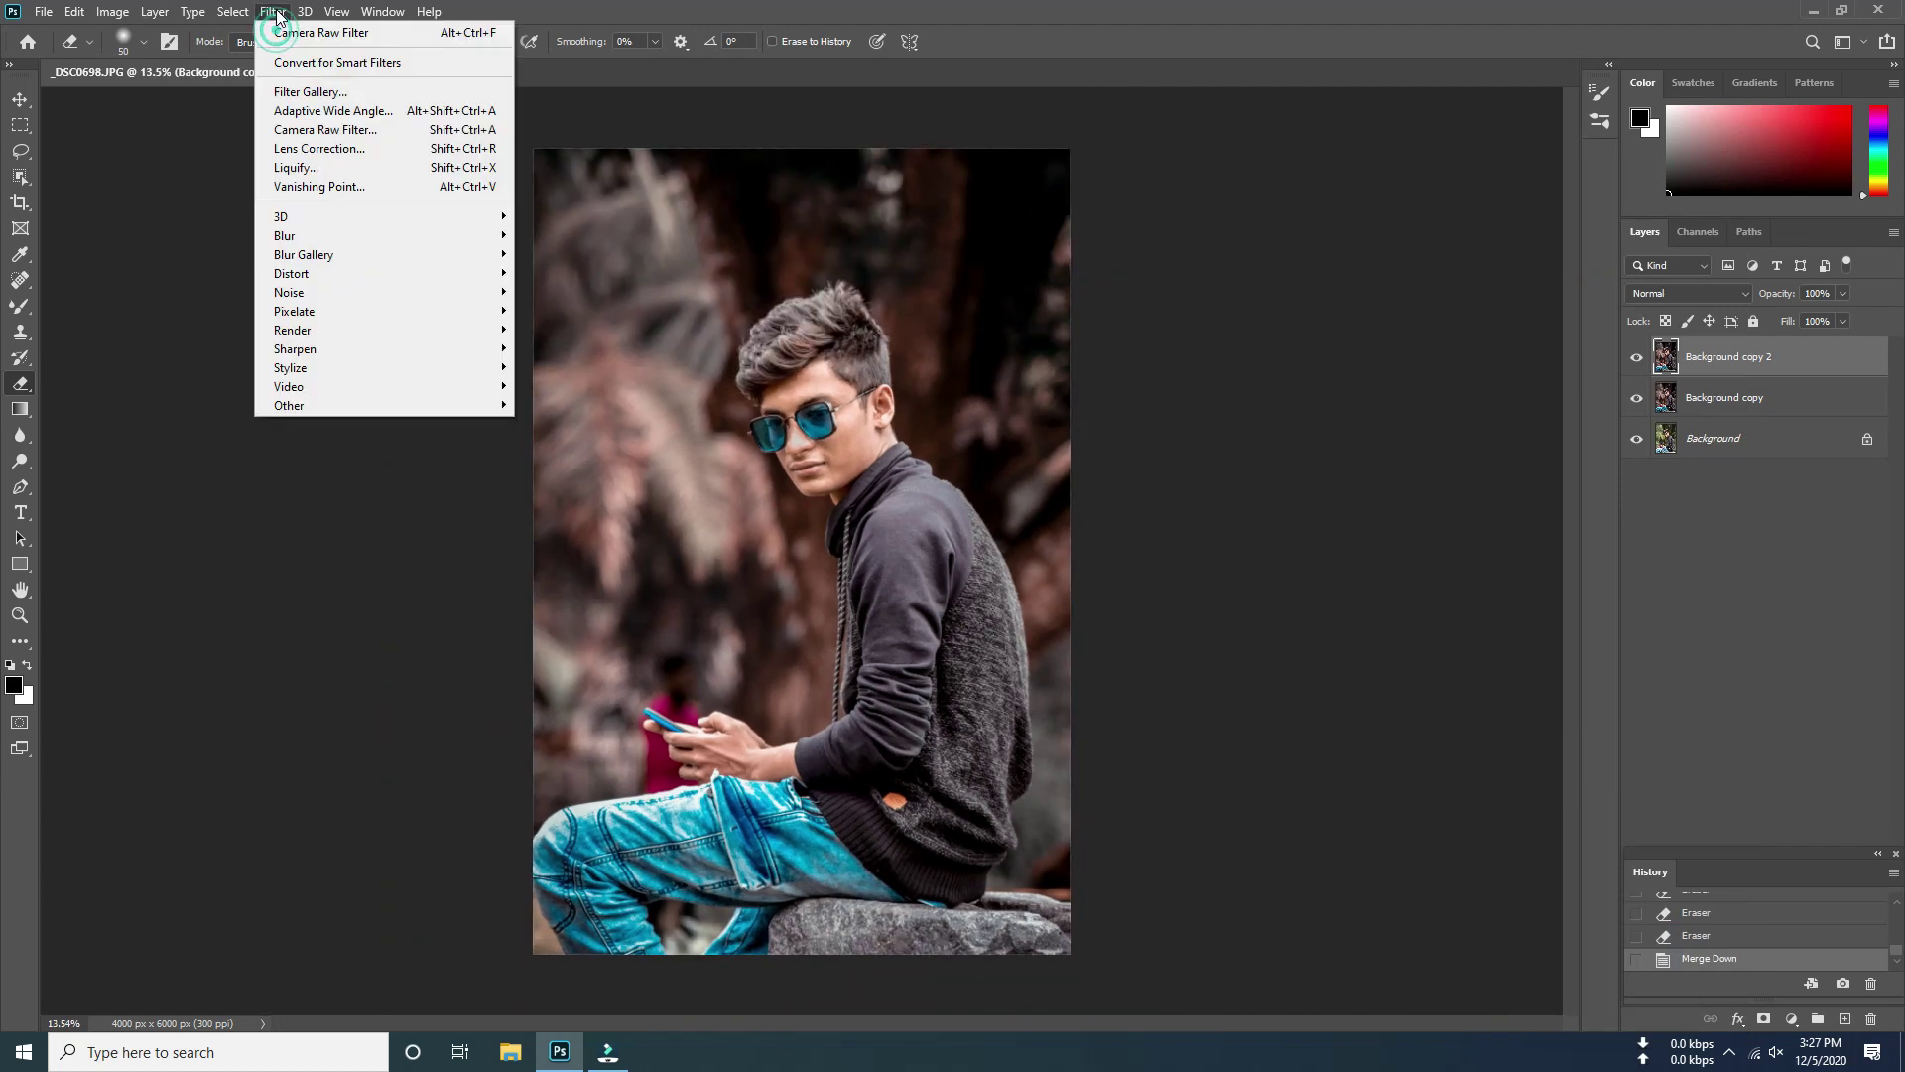
left_click(312, 167)
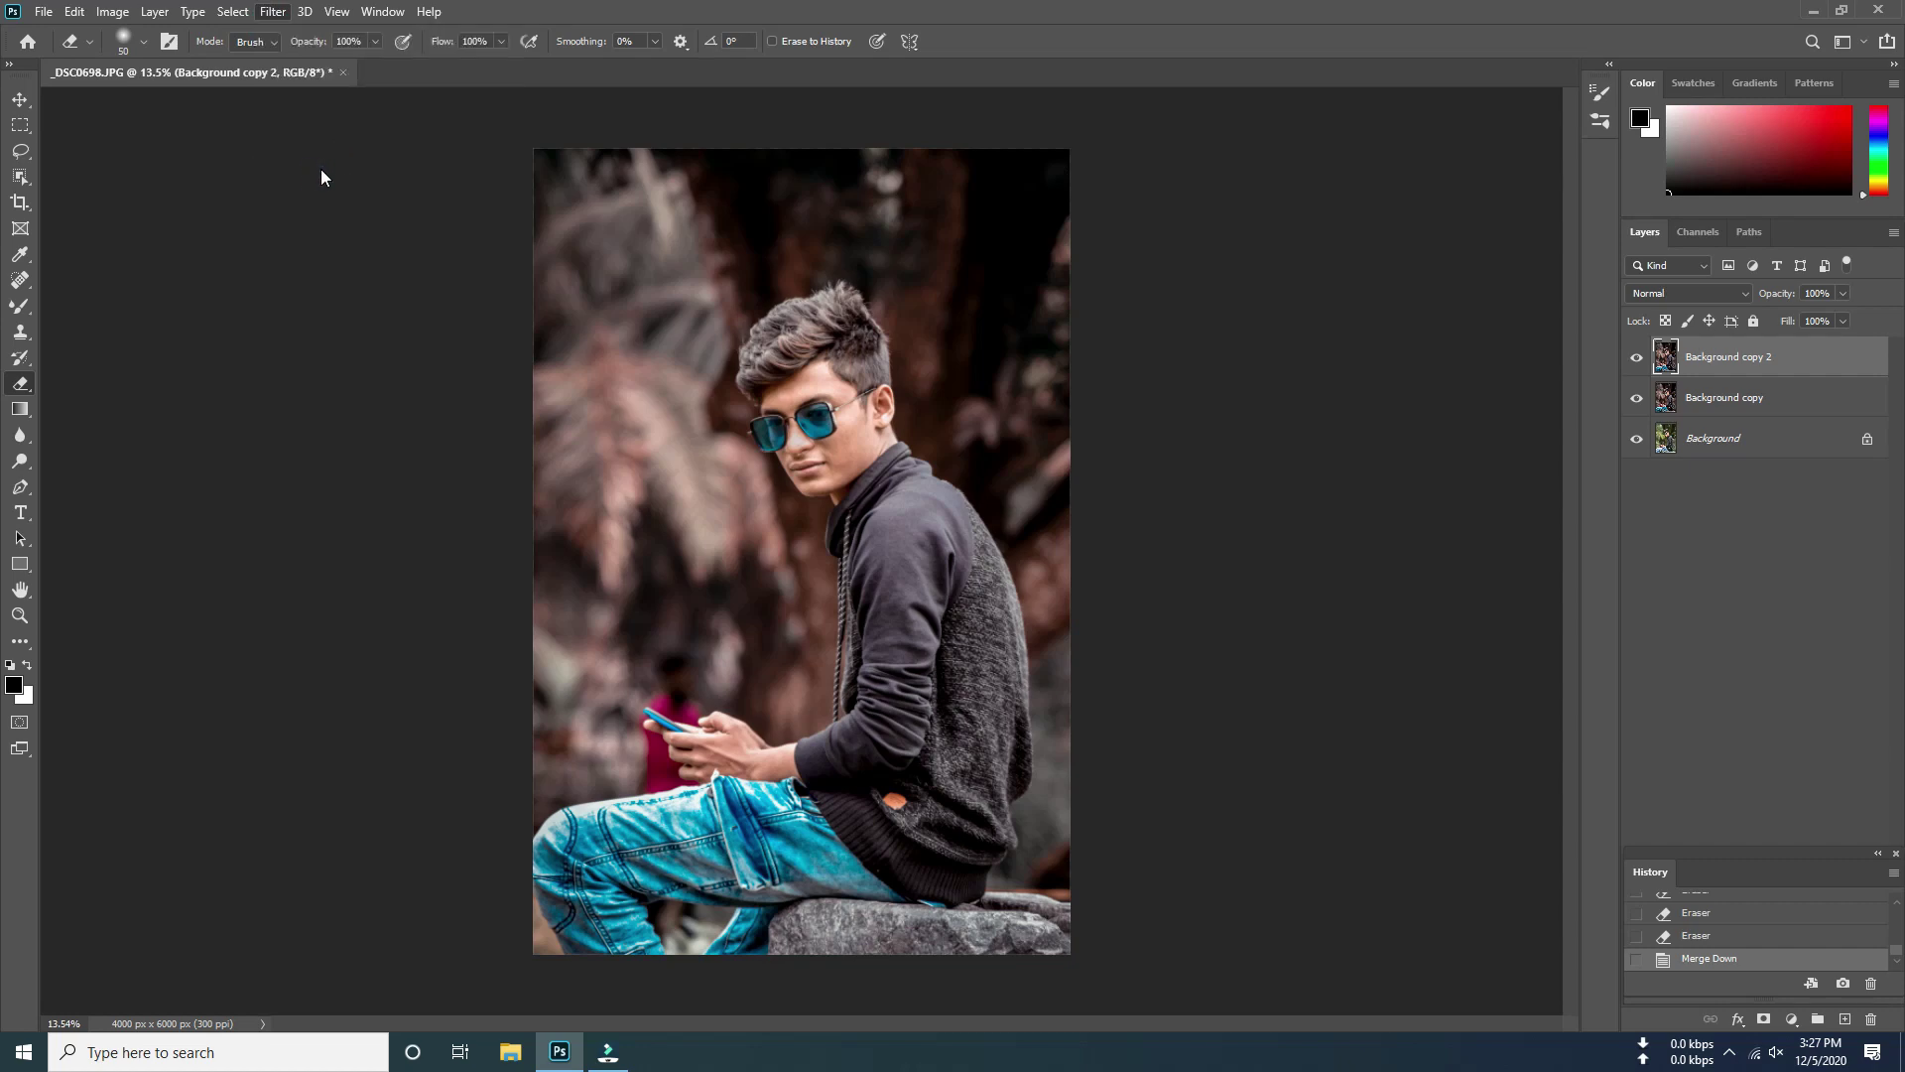
Push the hair upward and to the right with an enlarged Forward Warp brush
scroll(817, 287, "up", 2)
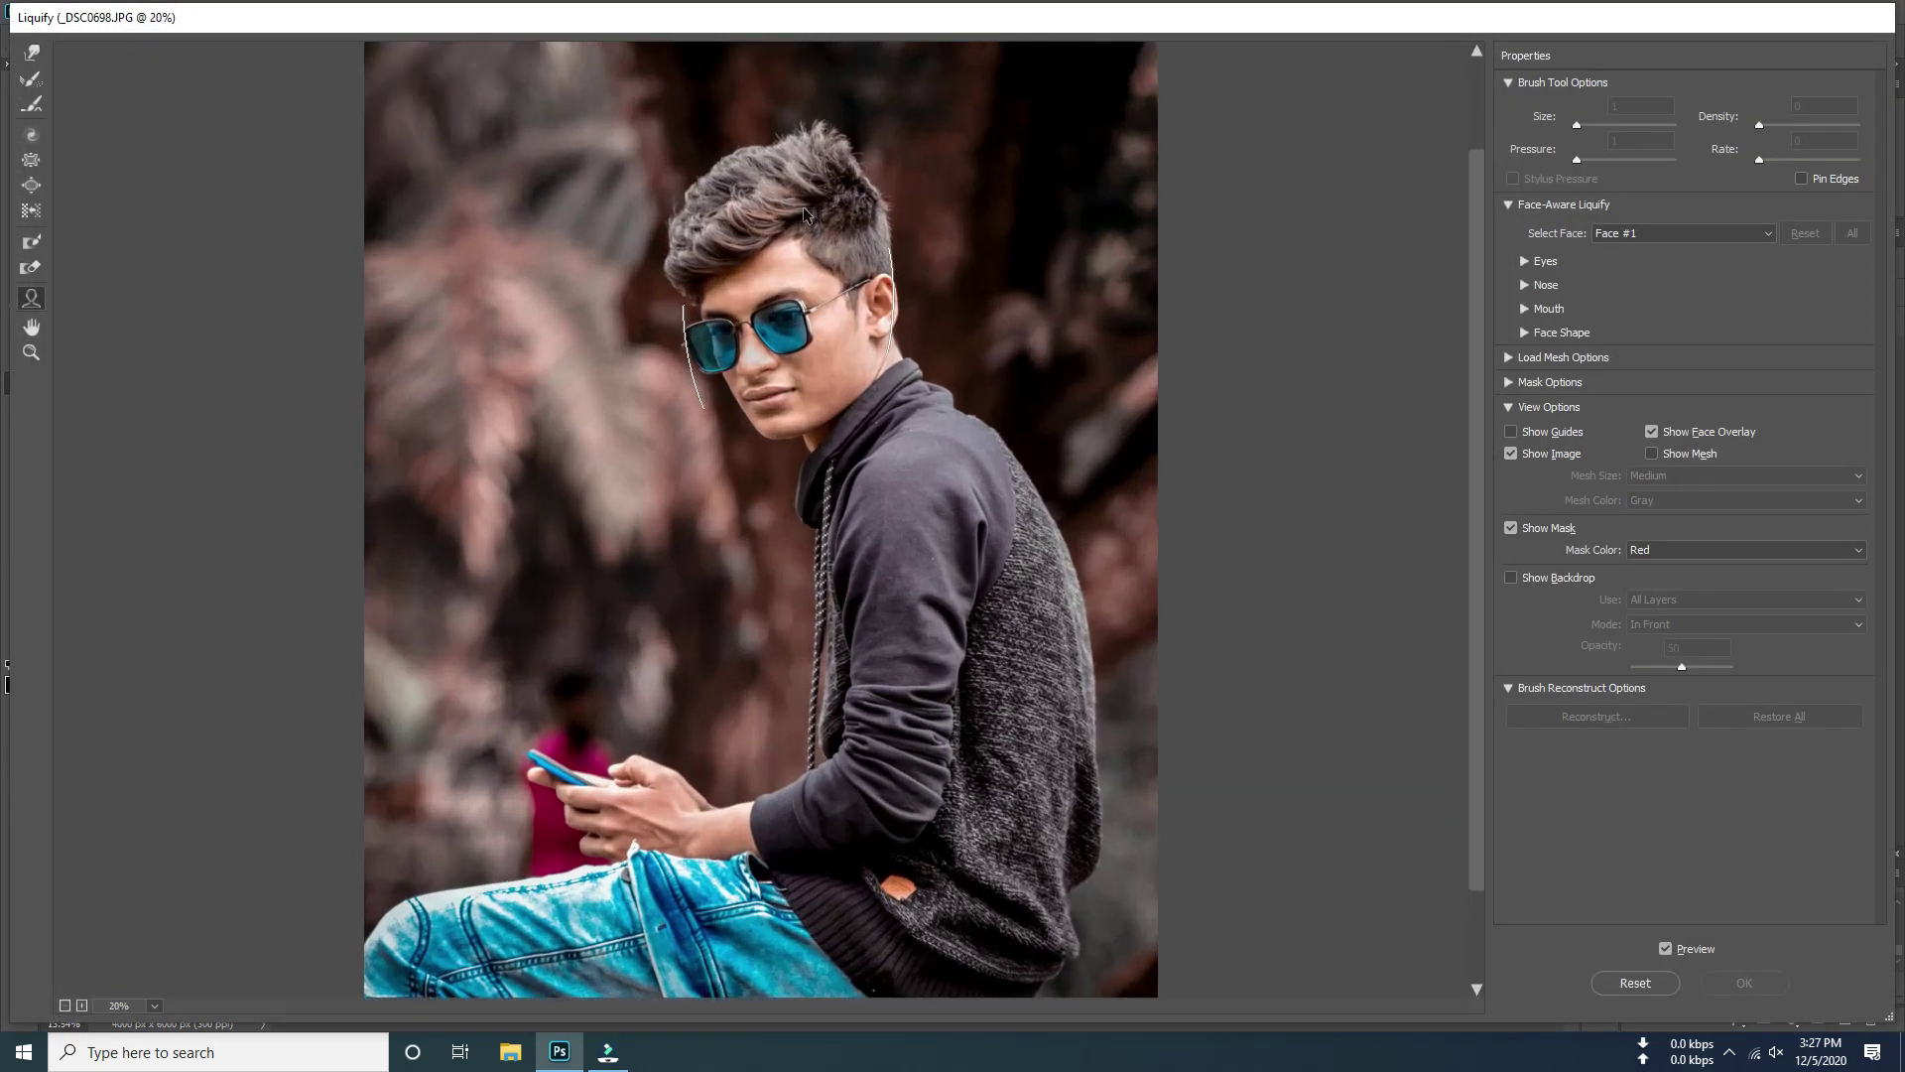
scroll(735, 264, "up", 1)
scroll(747, 406, "up", 1)
scroll(744, 429, "up", 1)
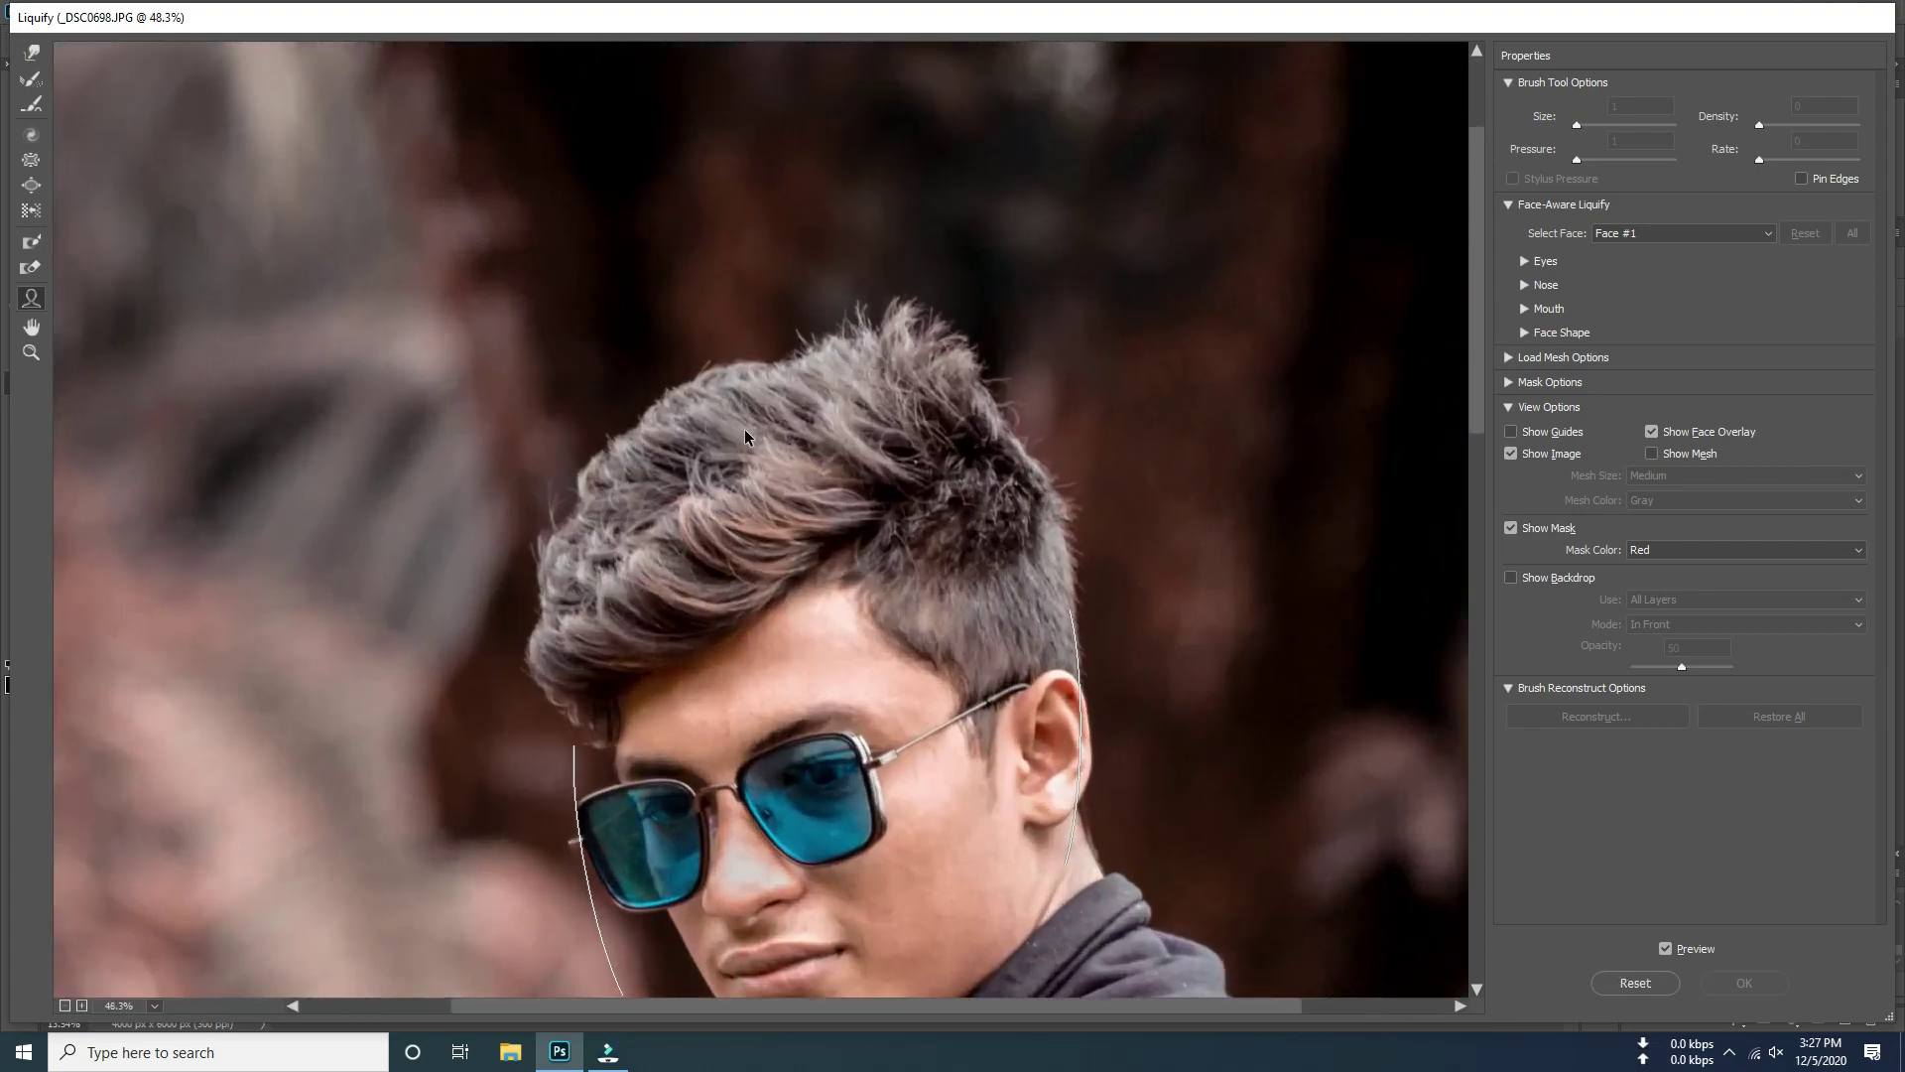
scroll(722, 389, "up", 1)
scroll(790, 520, "up", 1)
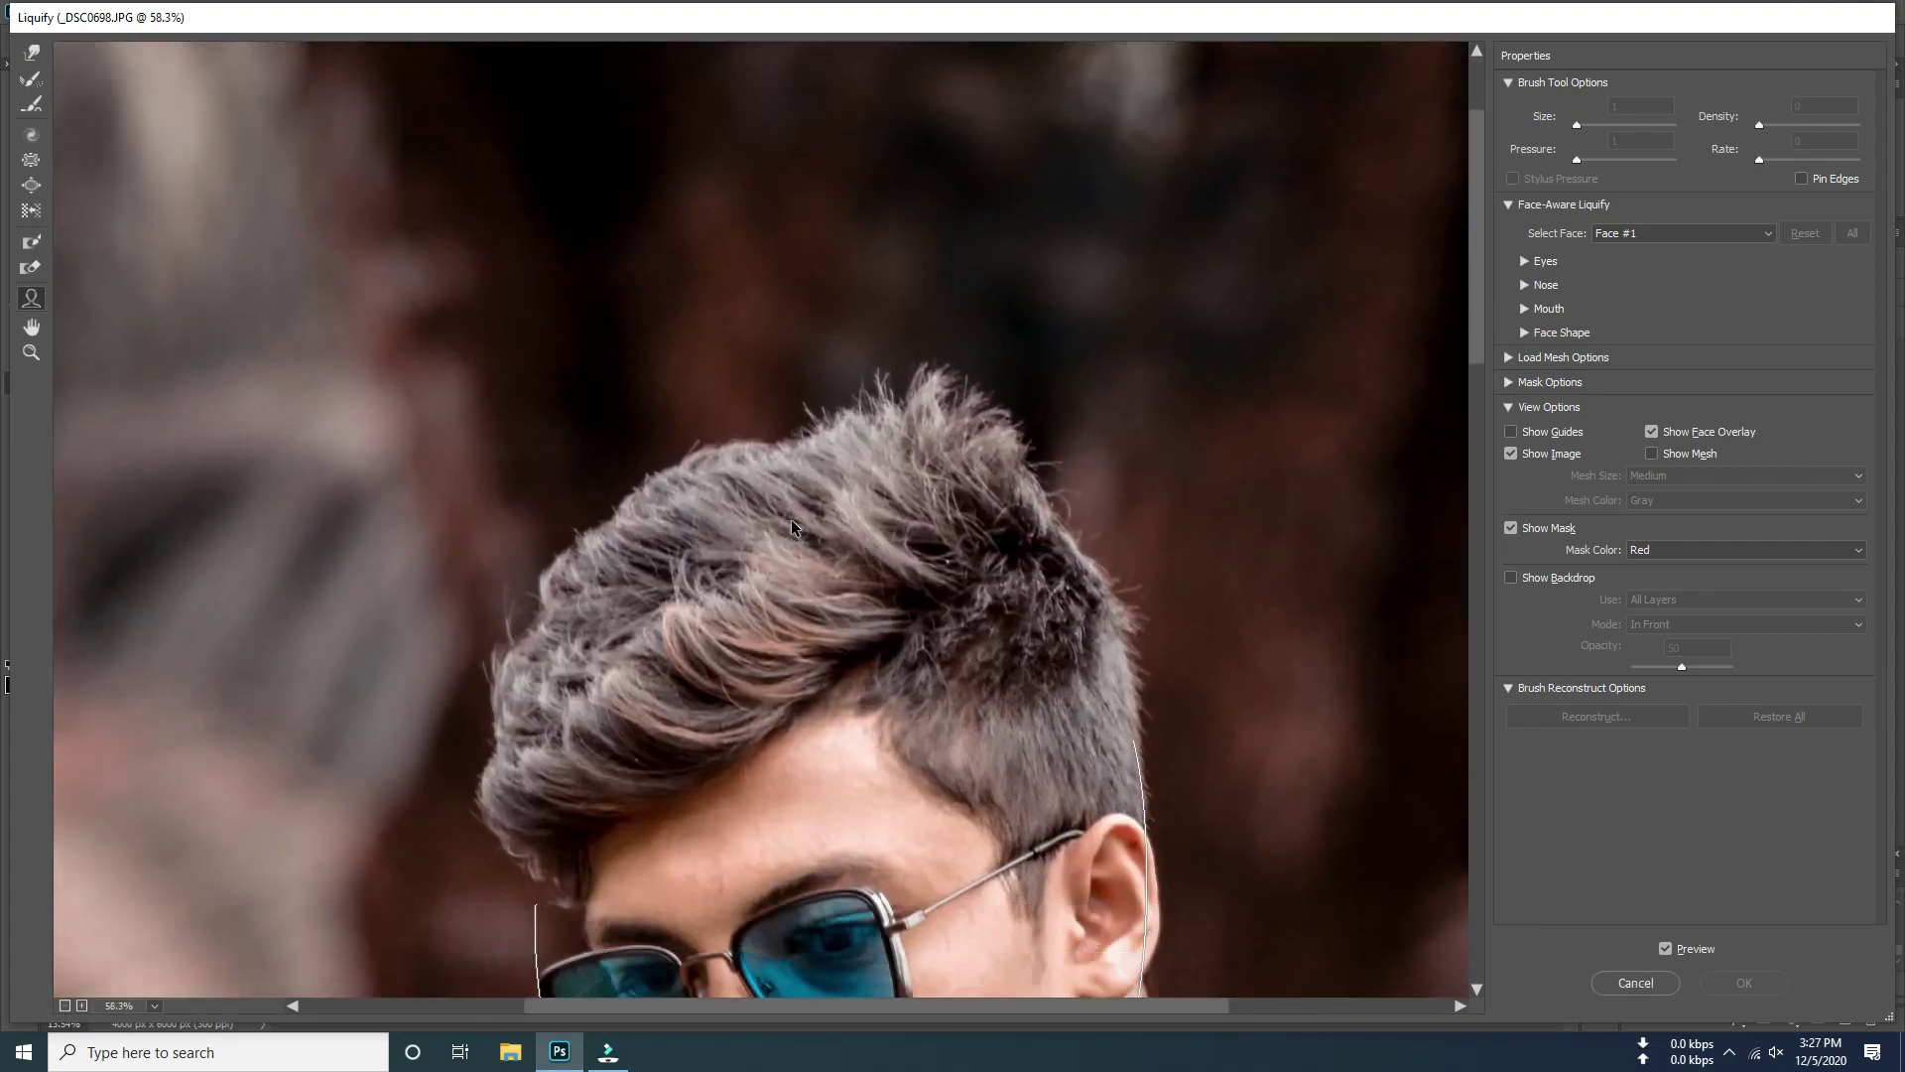
left_click(31, 52)
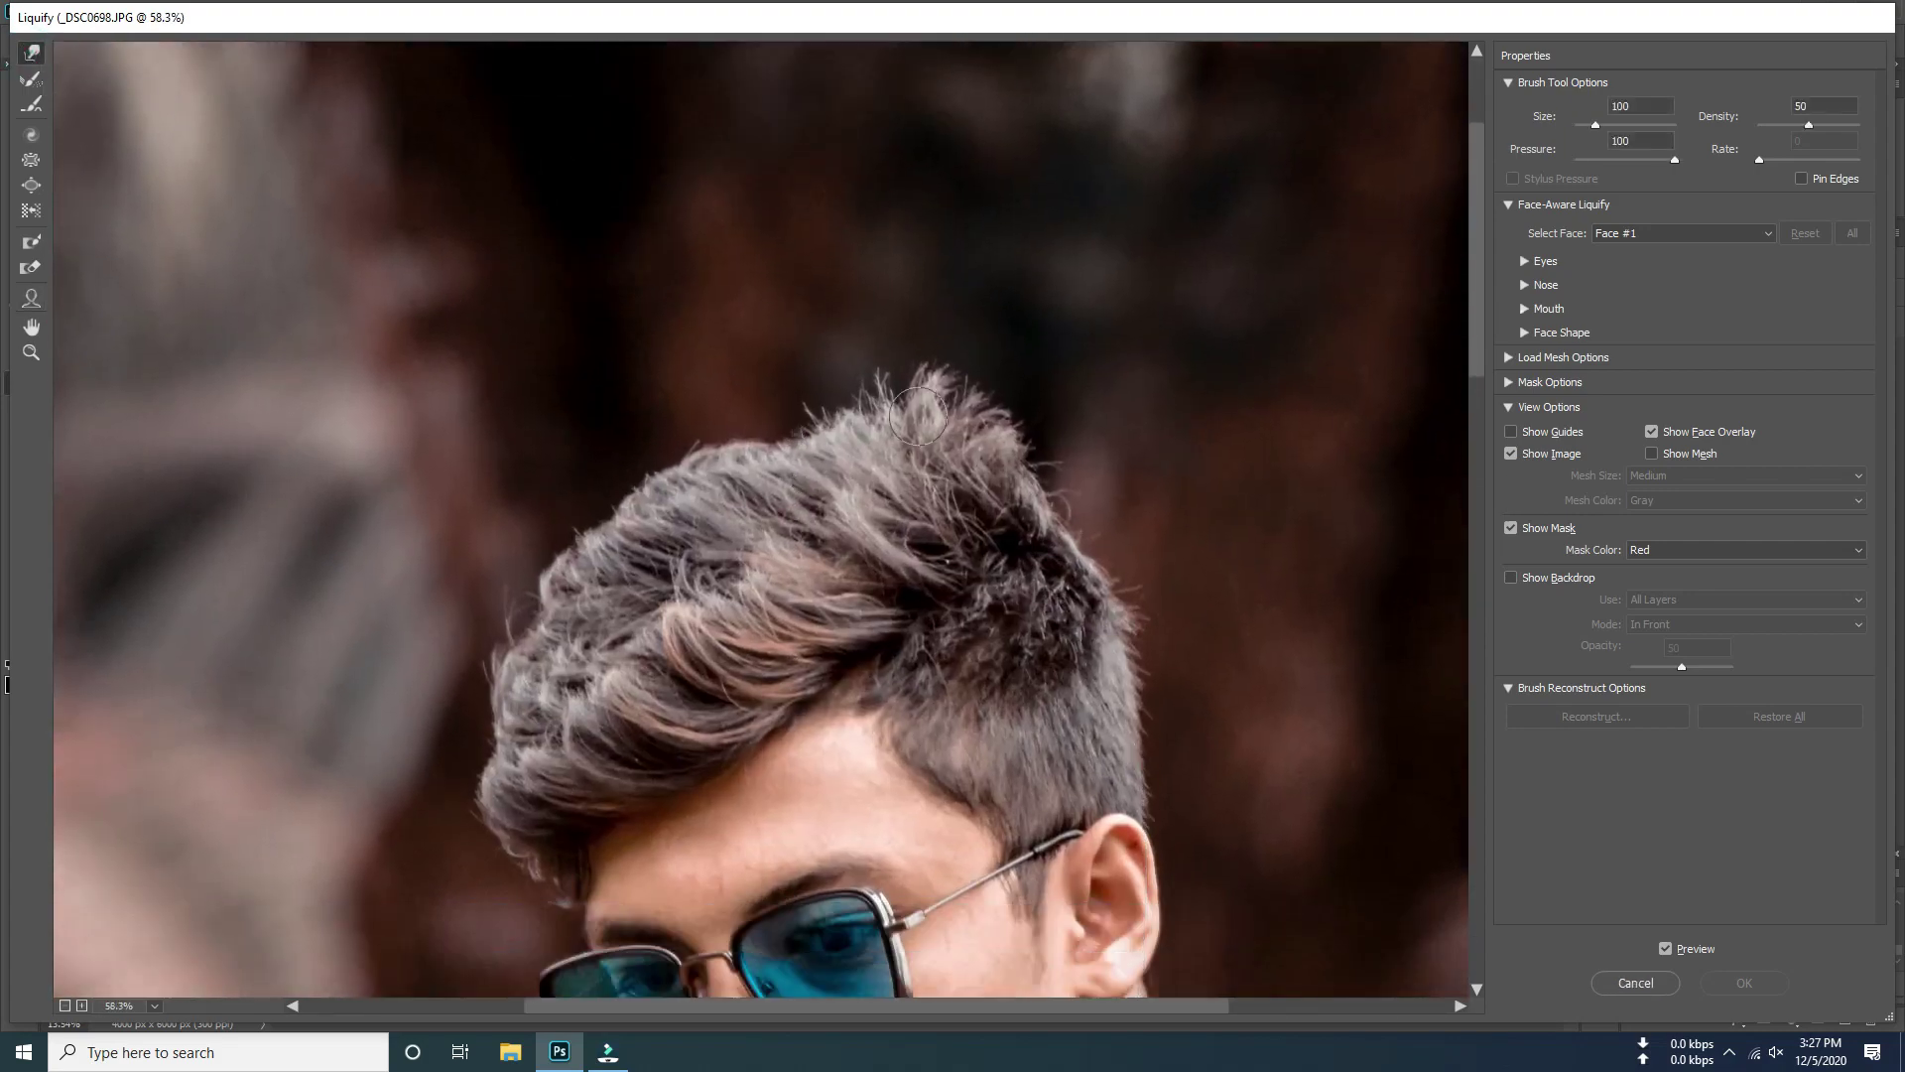
scroll(1161, 637, "down", 2)
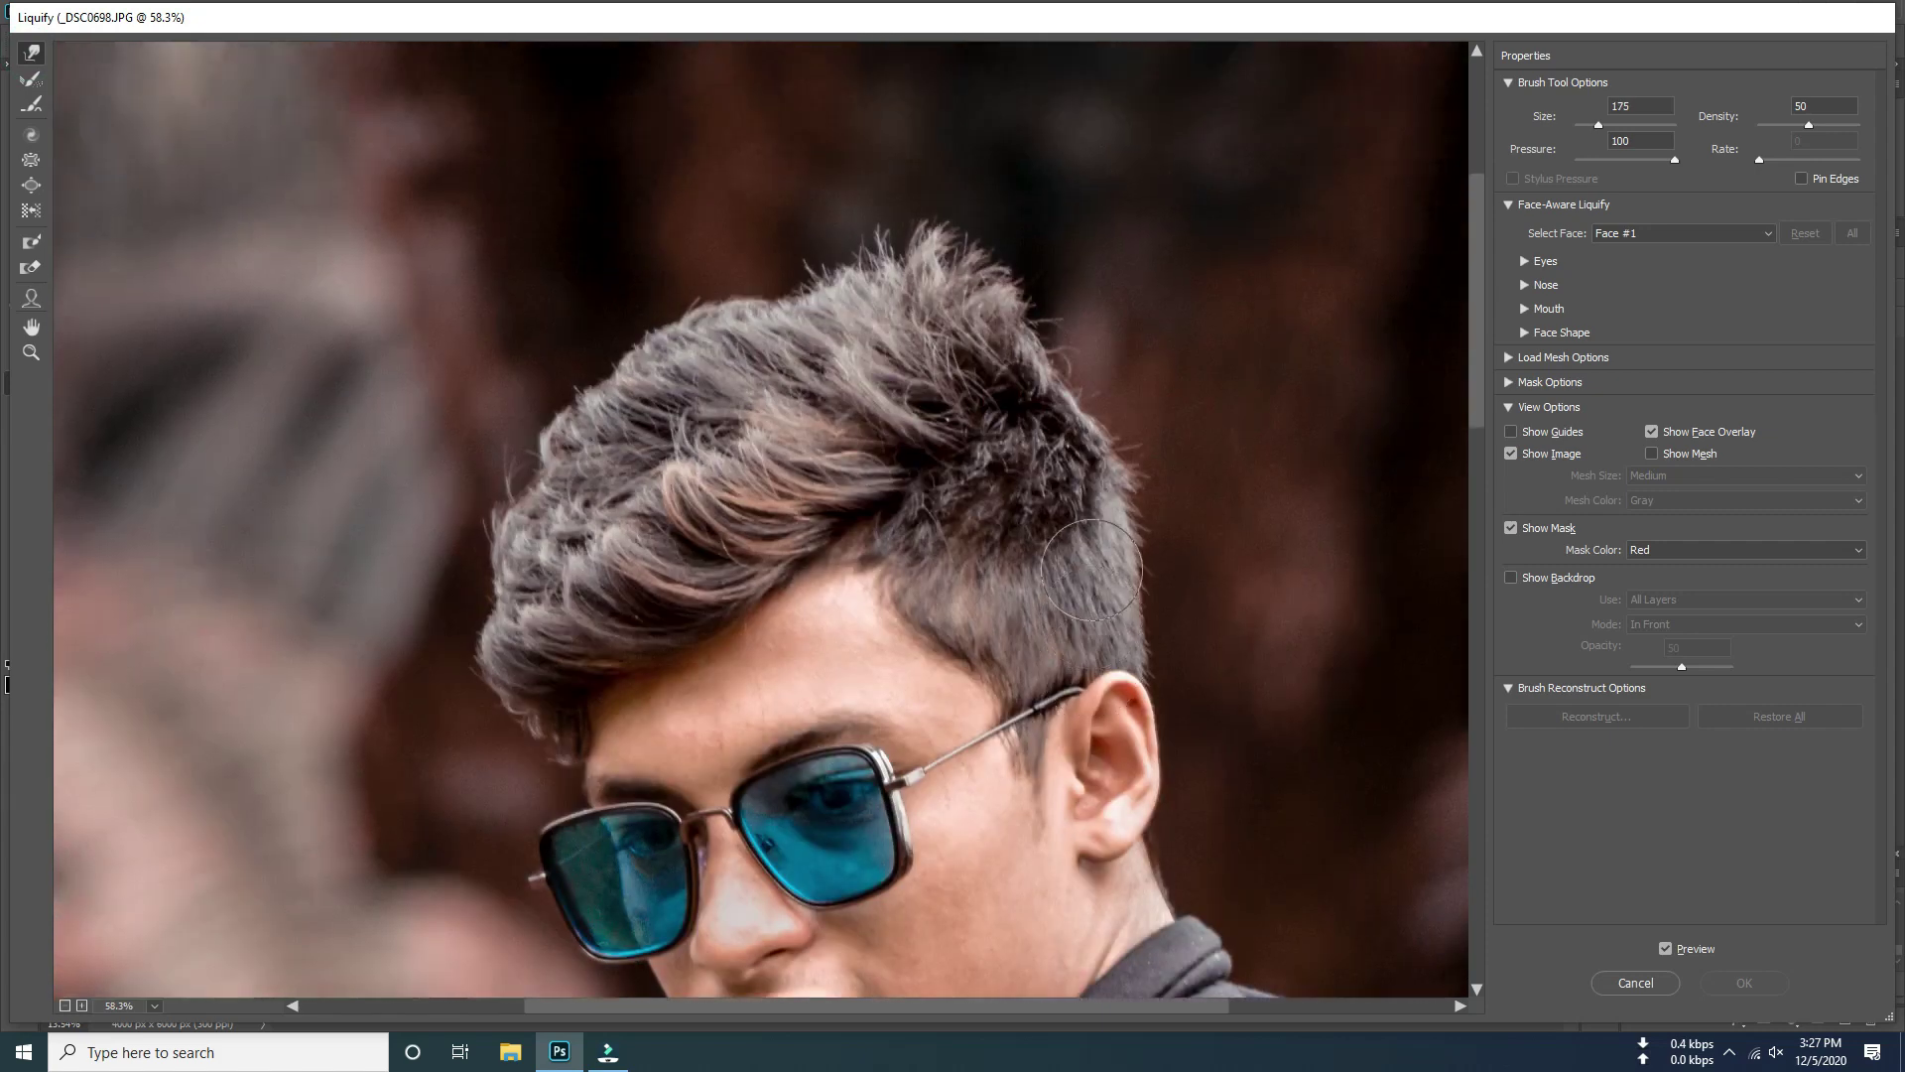
key("bracketright")
key("bracketright")
left_click_drag(1131, 496, 1112, 501)
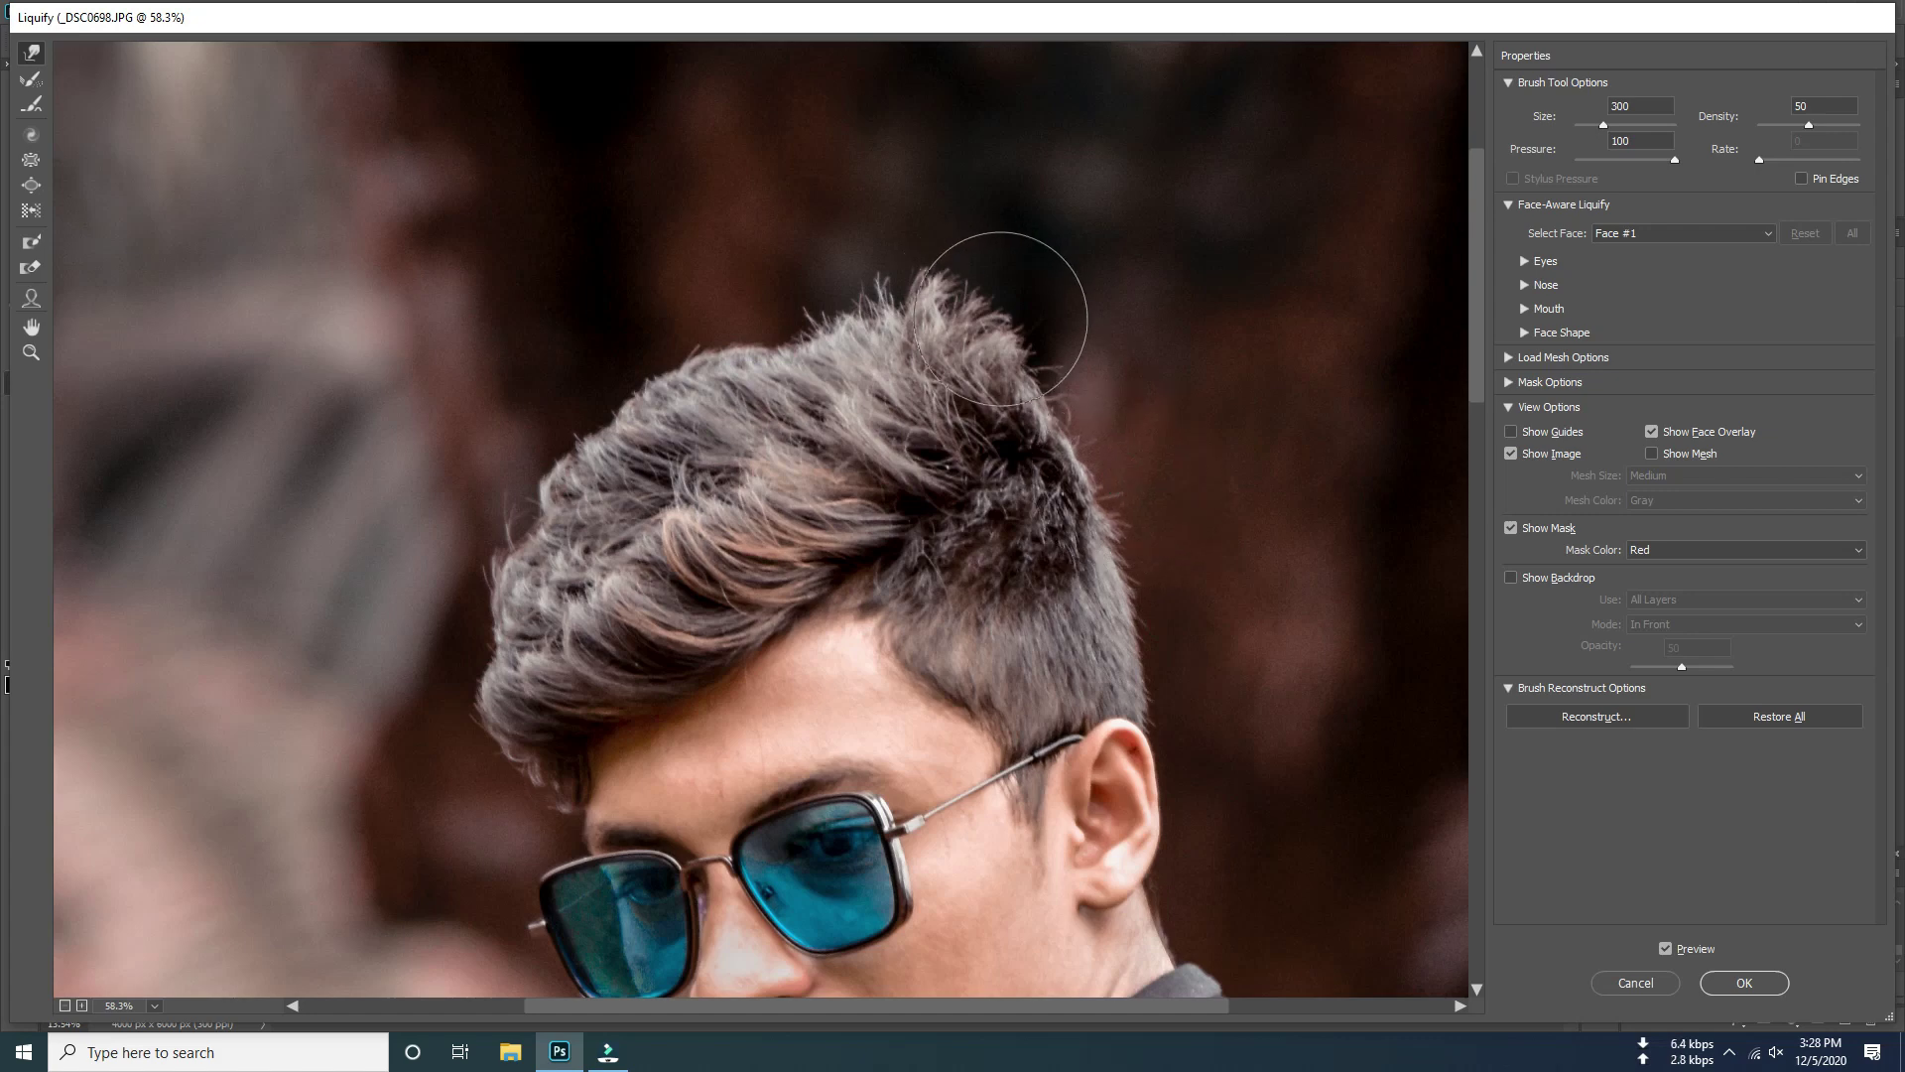
key("bracketright")
mouse_move(1013, 343)
left_mouse_down()
mouse_move(1050, 316)
mouse_move(735, 324)
mouse_move(584, 553)
mouse_move(522, 607)
mouse_move(496, 511)
mouse_move(765, 425)
mouse_move(542, 624)
mouse_move(425, 531)
mouse_move(555, 442)
mouse_move(588, 361)
mouse_move(713, 360)
mouse_move(638, 318)
mouse_move(595, 332)
mouse_move(869, 271)
mouse_move(770, 247)
mouse_move(952, 242)
mouse_move(992, 199)
mouse_move(949, 205)
left_mouse_up()
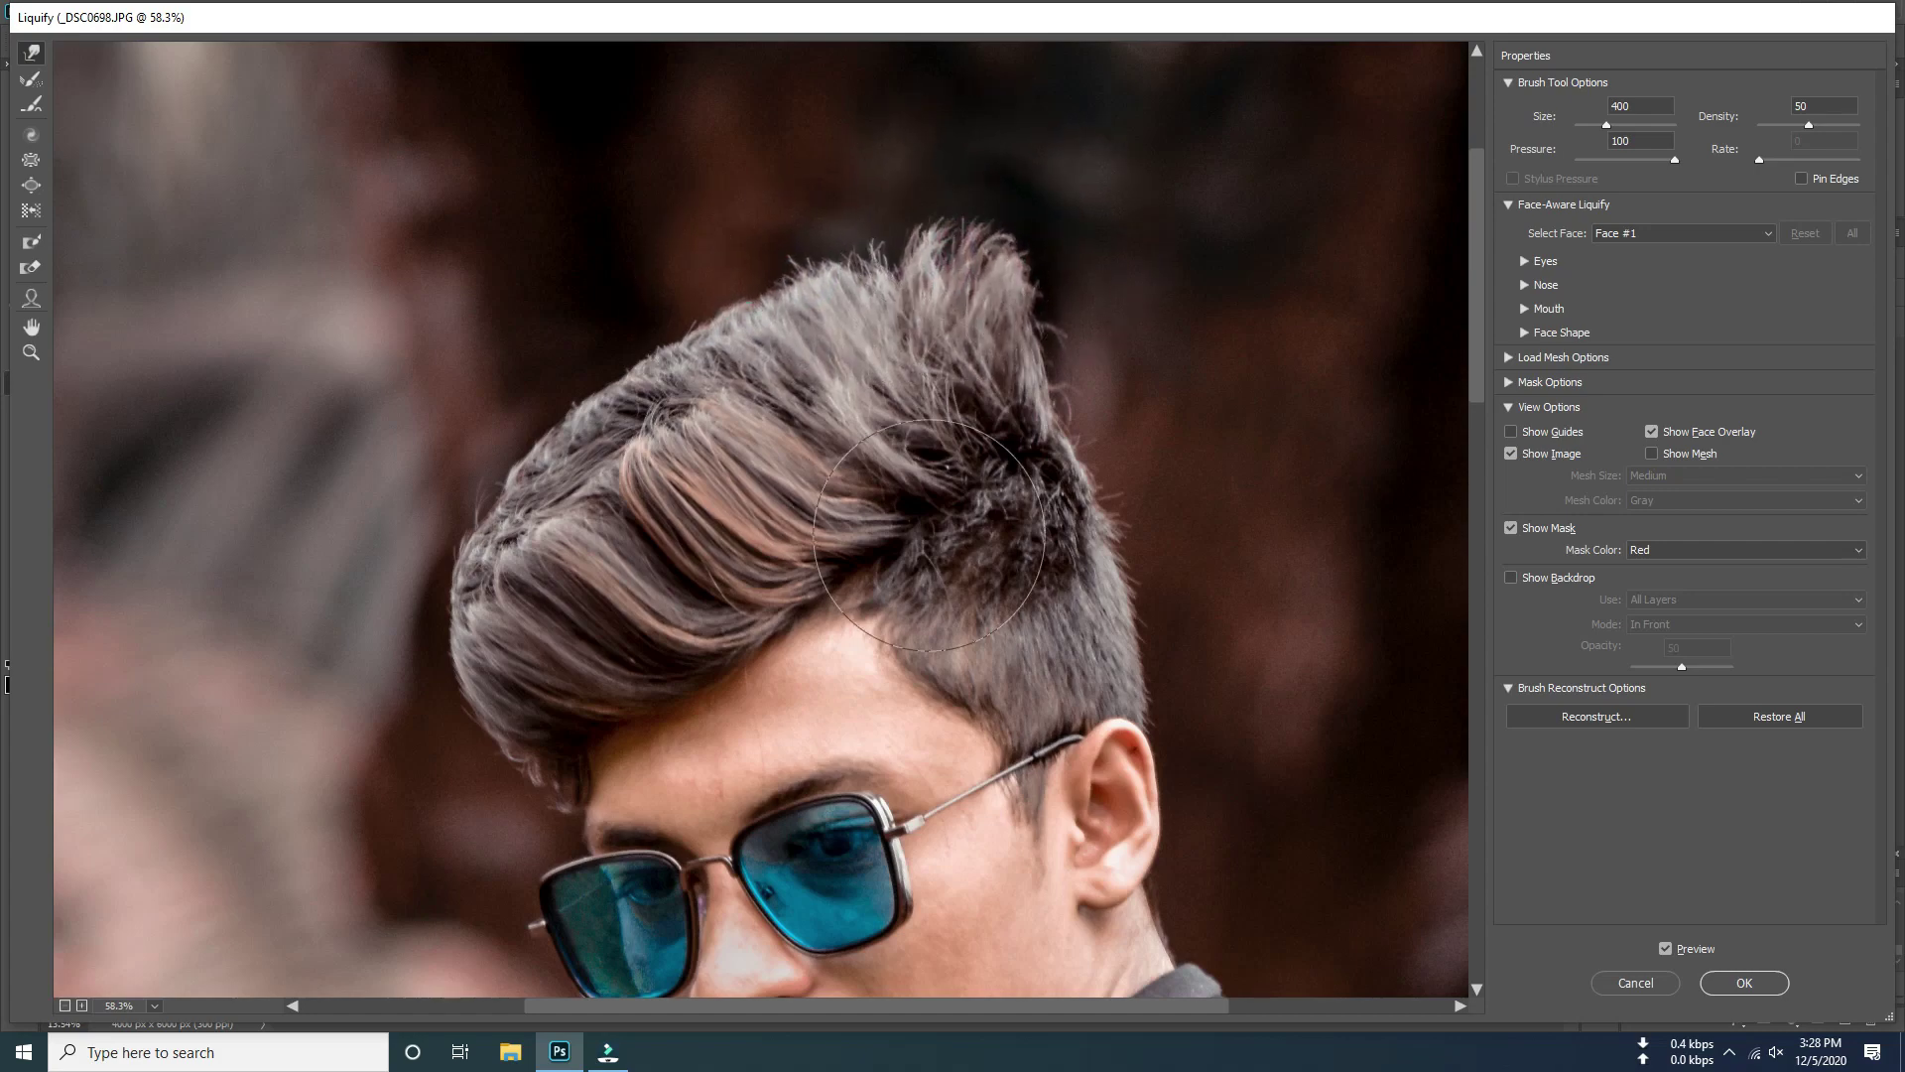
Reshape the top hair tuft's outline and apply the Liquify changes
scroll(992, 496, "down", 3)
scroll(1002, 496, "up", 2)
scroll(963, 406, "up", 1)
mouse_move(934, 392)
left_mouse_down()
mouse_move(982, 383)
mouse_move(1008, 413)
mouse_move(897, 391)
mouse_move(800, 410)
left_mouse_up()
scroll(800, 410, "down", 2)
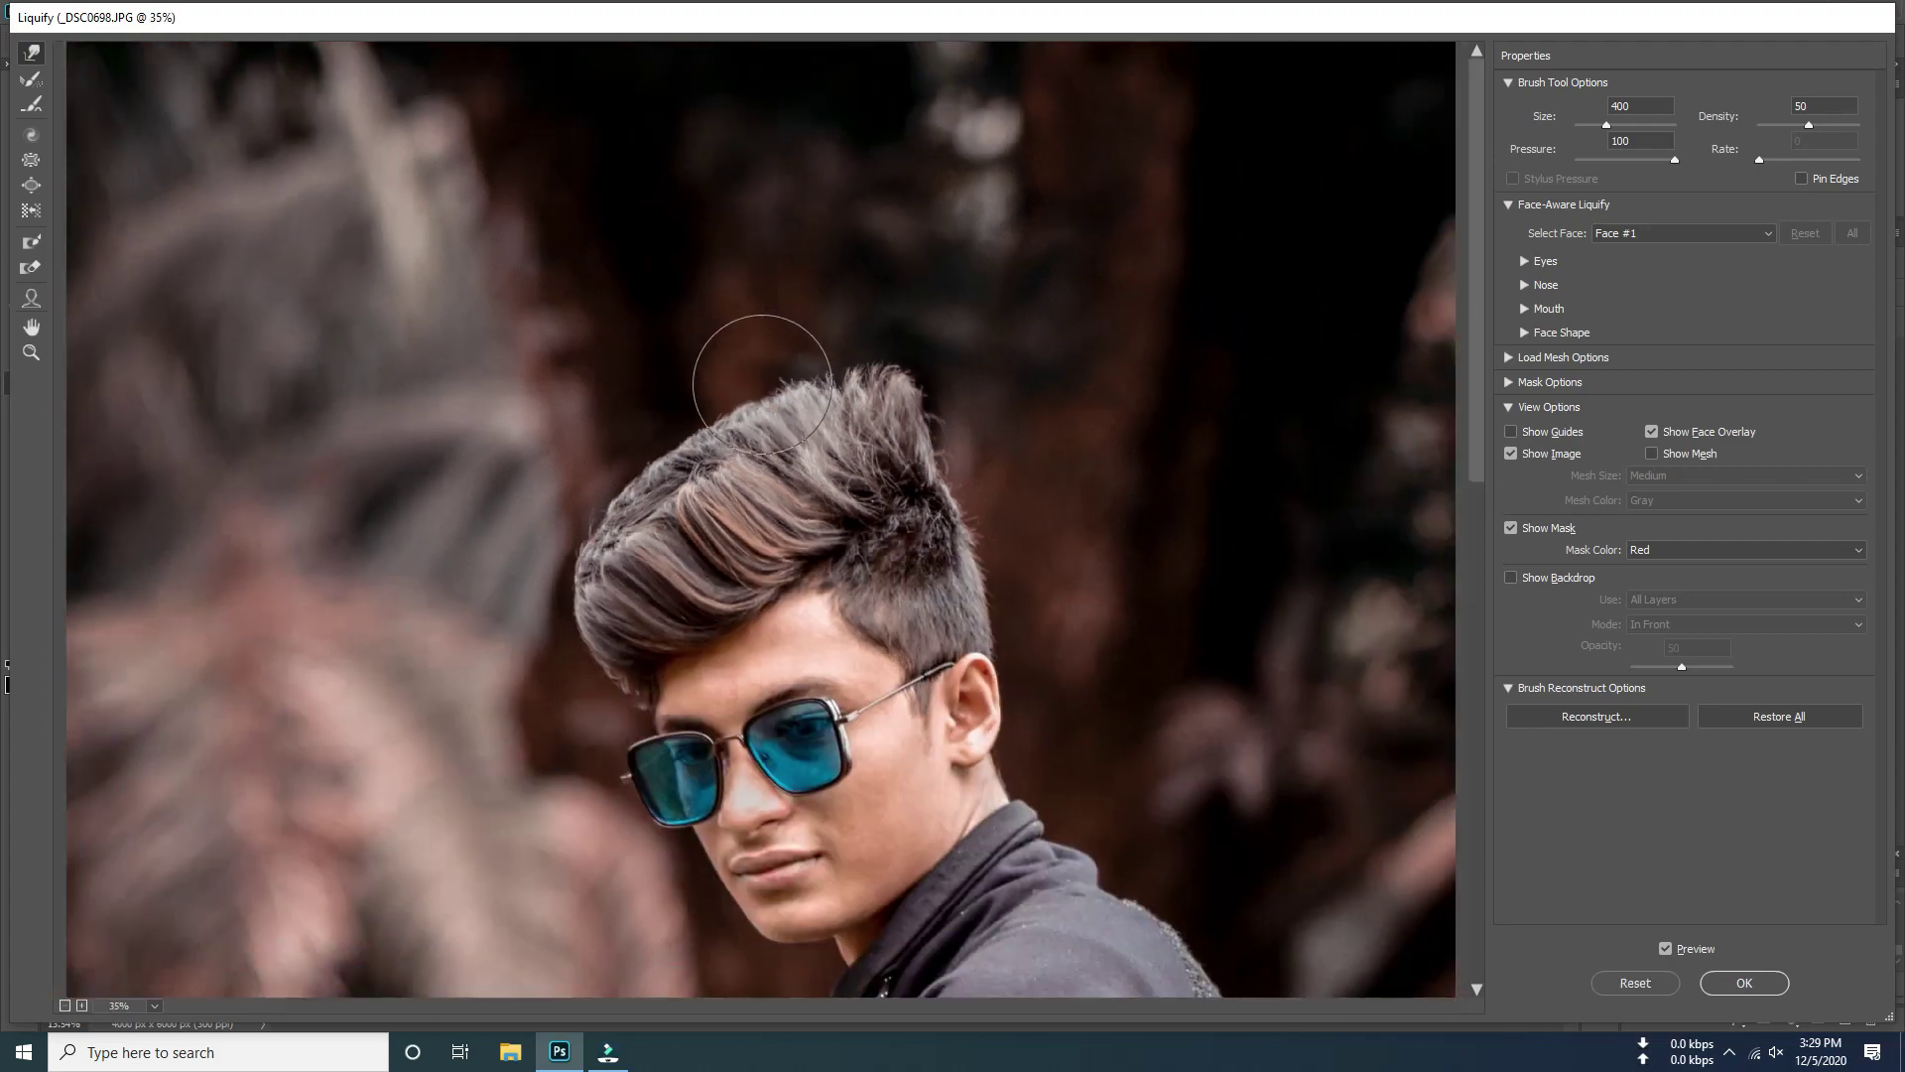
scroll(744, 370, "down", 1)
scroll(1068, 740, "down", 1)
key("Return")
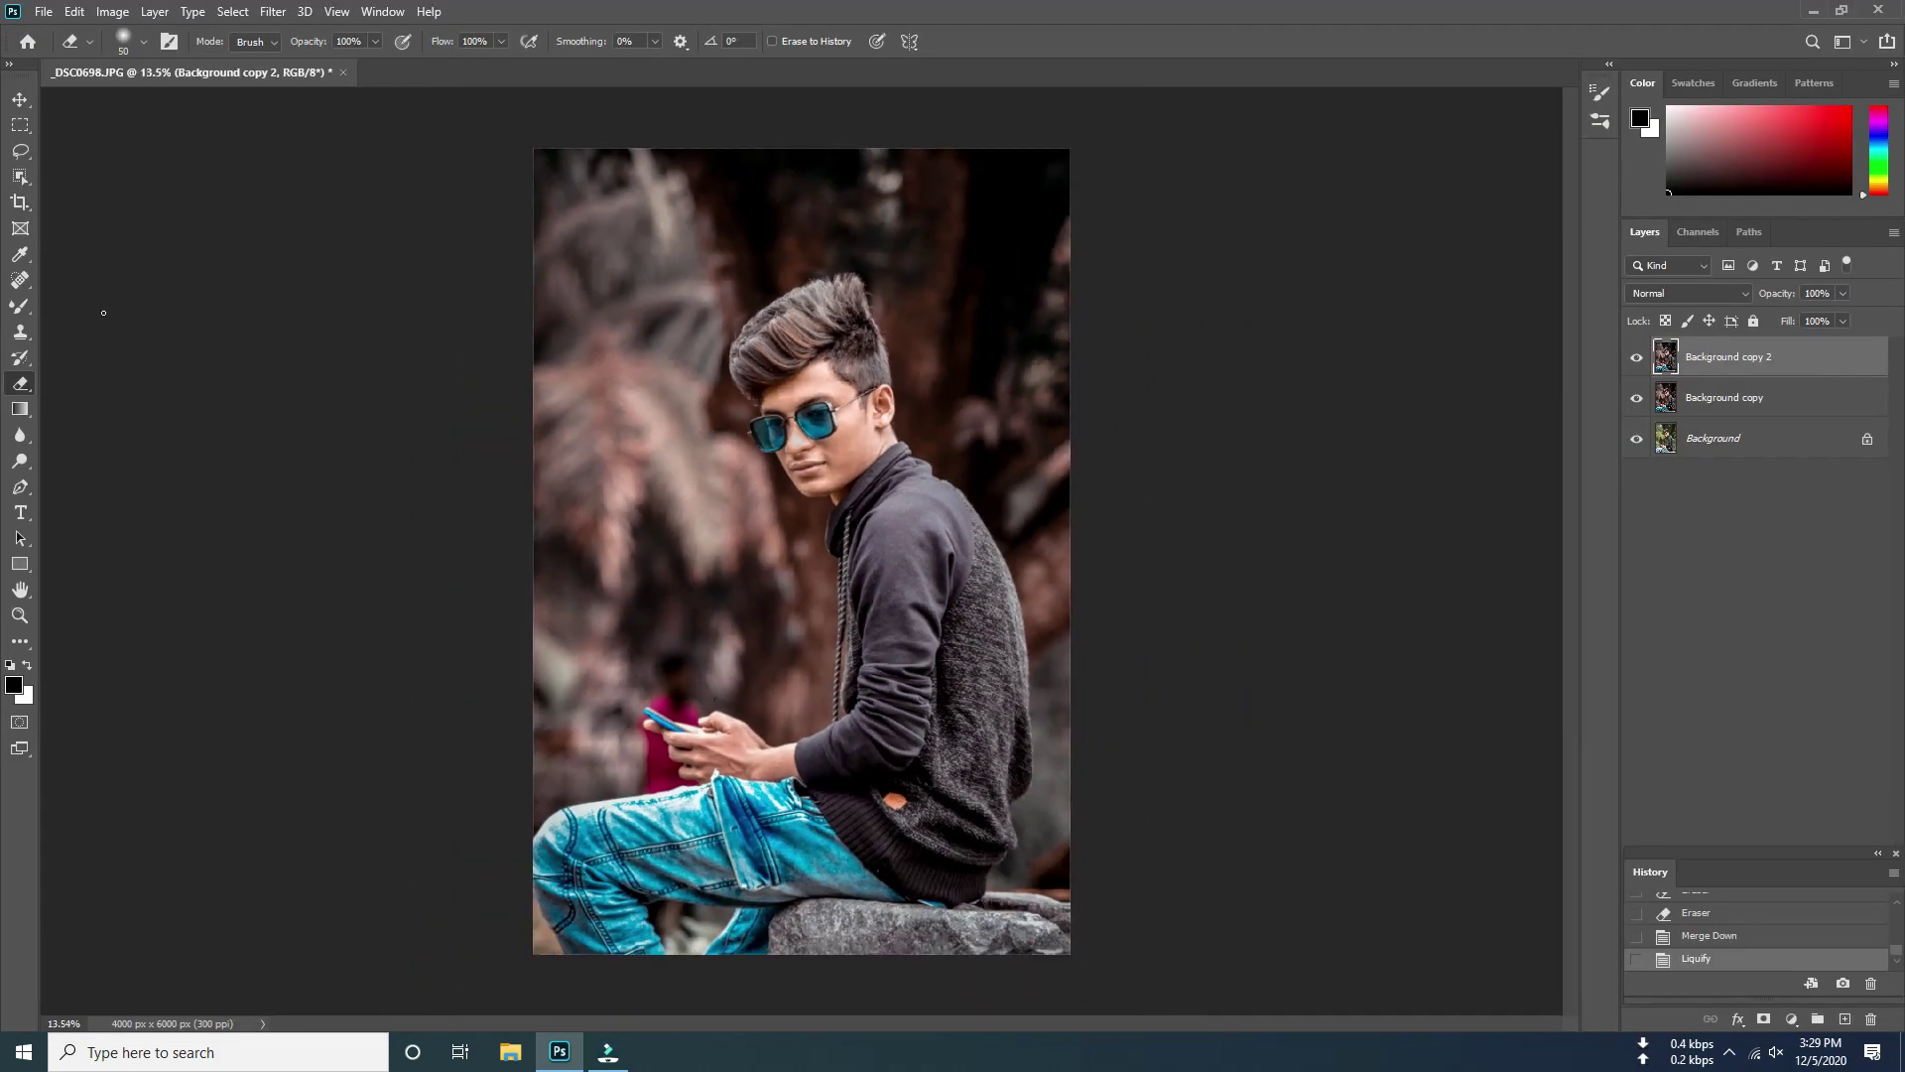
Duplicate Background copy 2 into Background copy 3, with the Mixer Brush selected
left_click(19, 307)
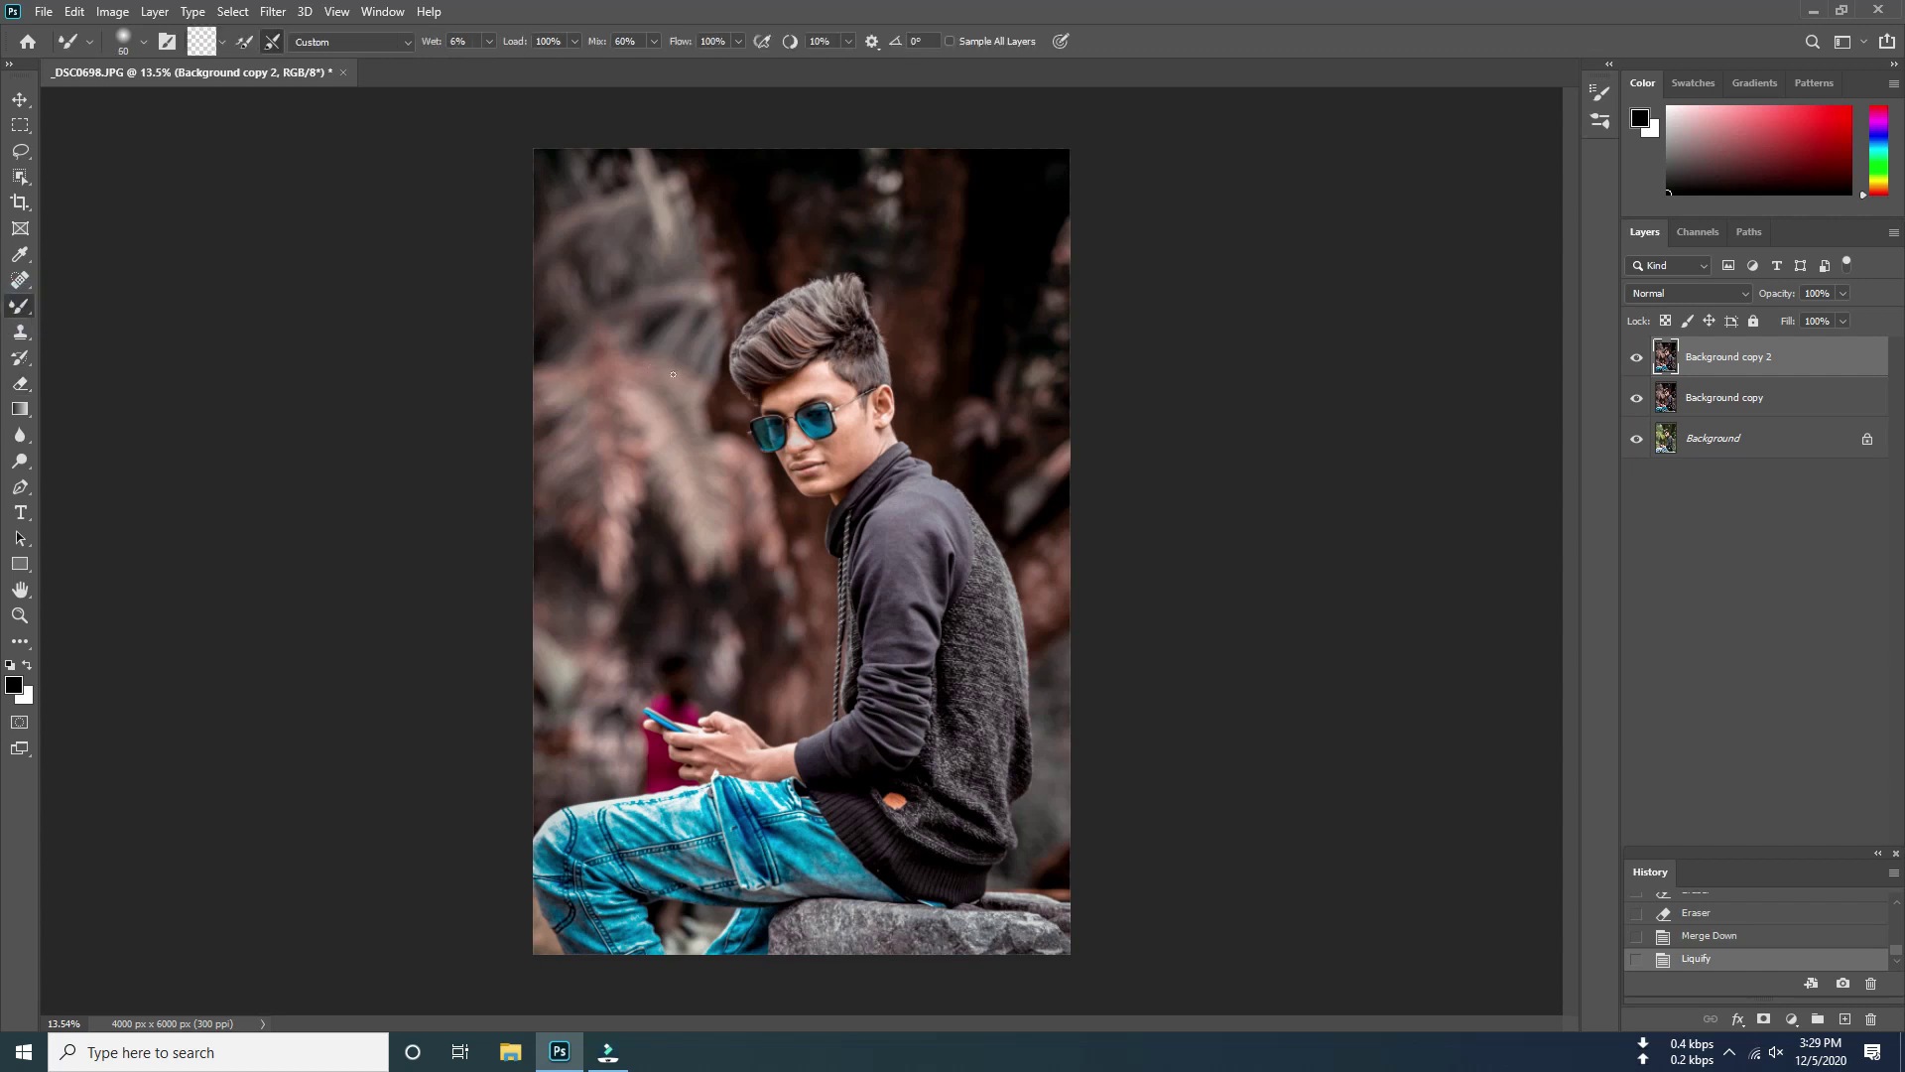
left_click_drag(1749, 369, 1842, 1020)
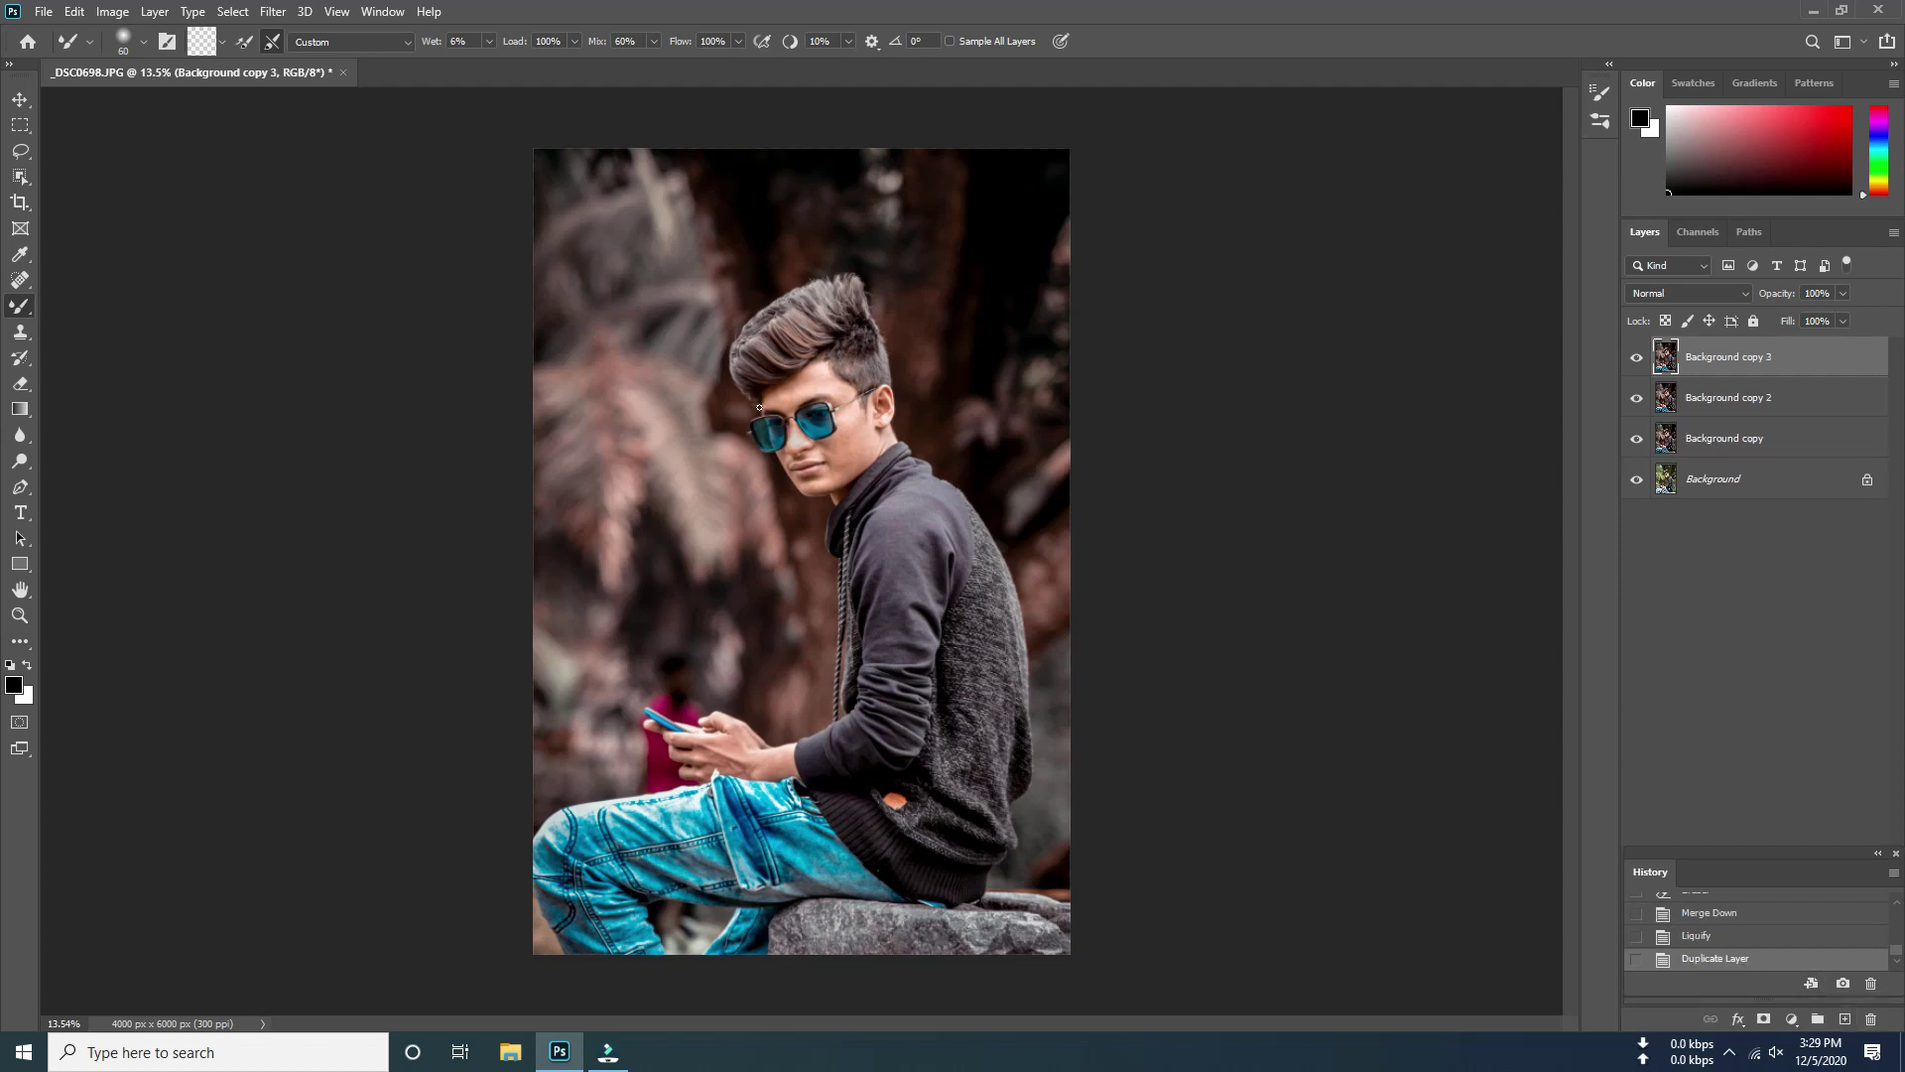
scroll(759, 407, "up", 3)
scroll(766, 412, "up", 3)
scroll(774, 417, "up", 3)
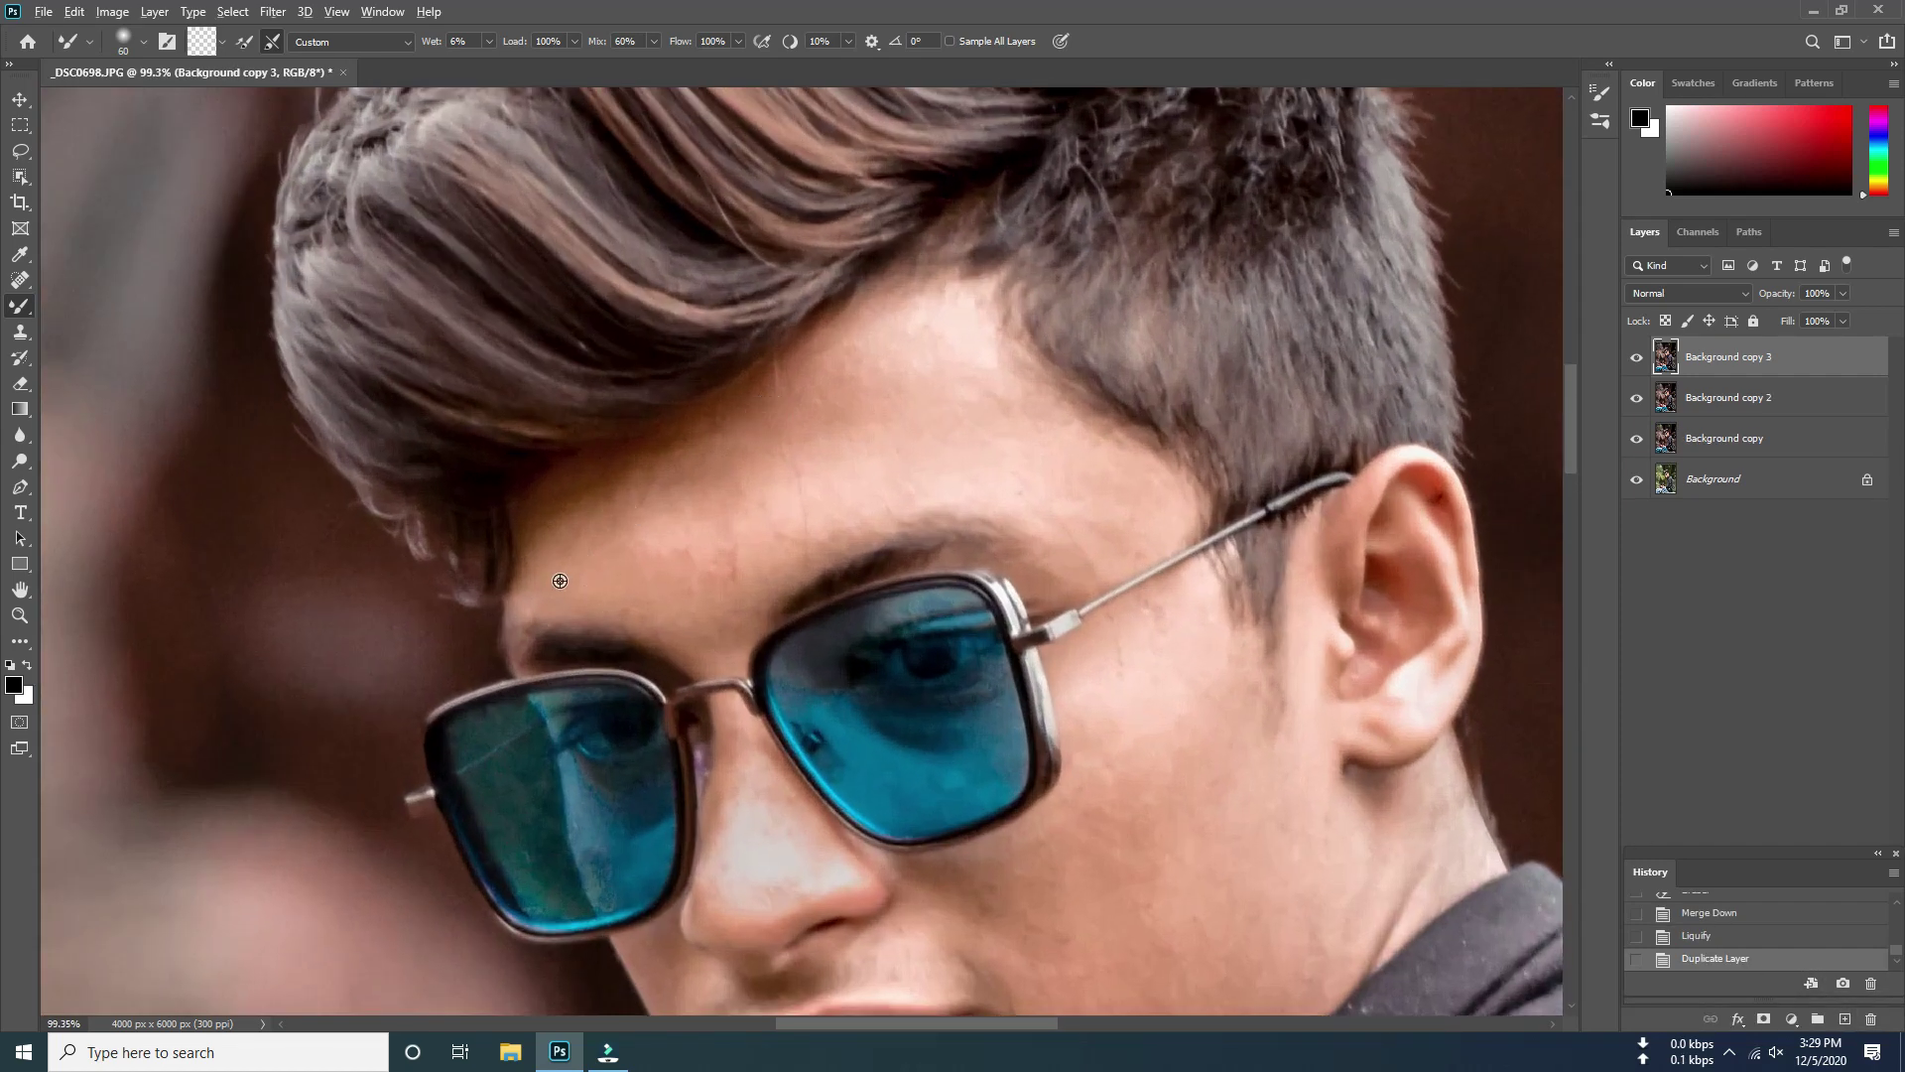
scroll(559, 580, "up", 1)
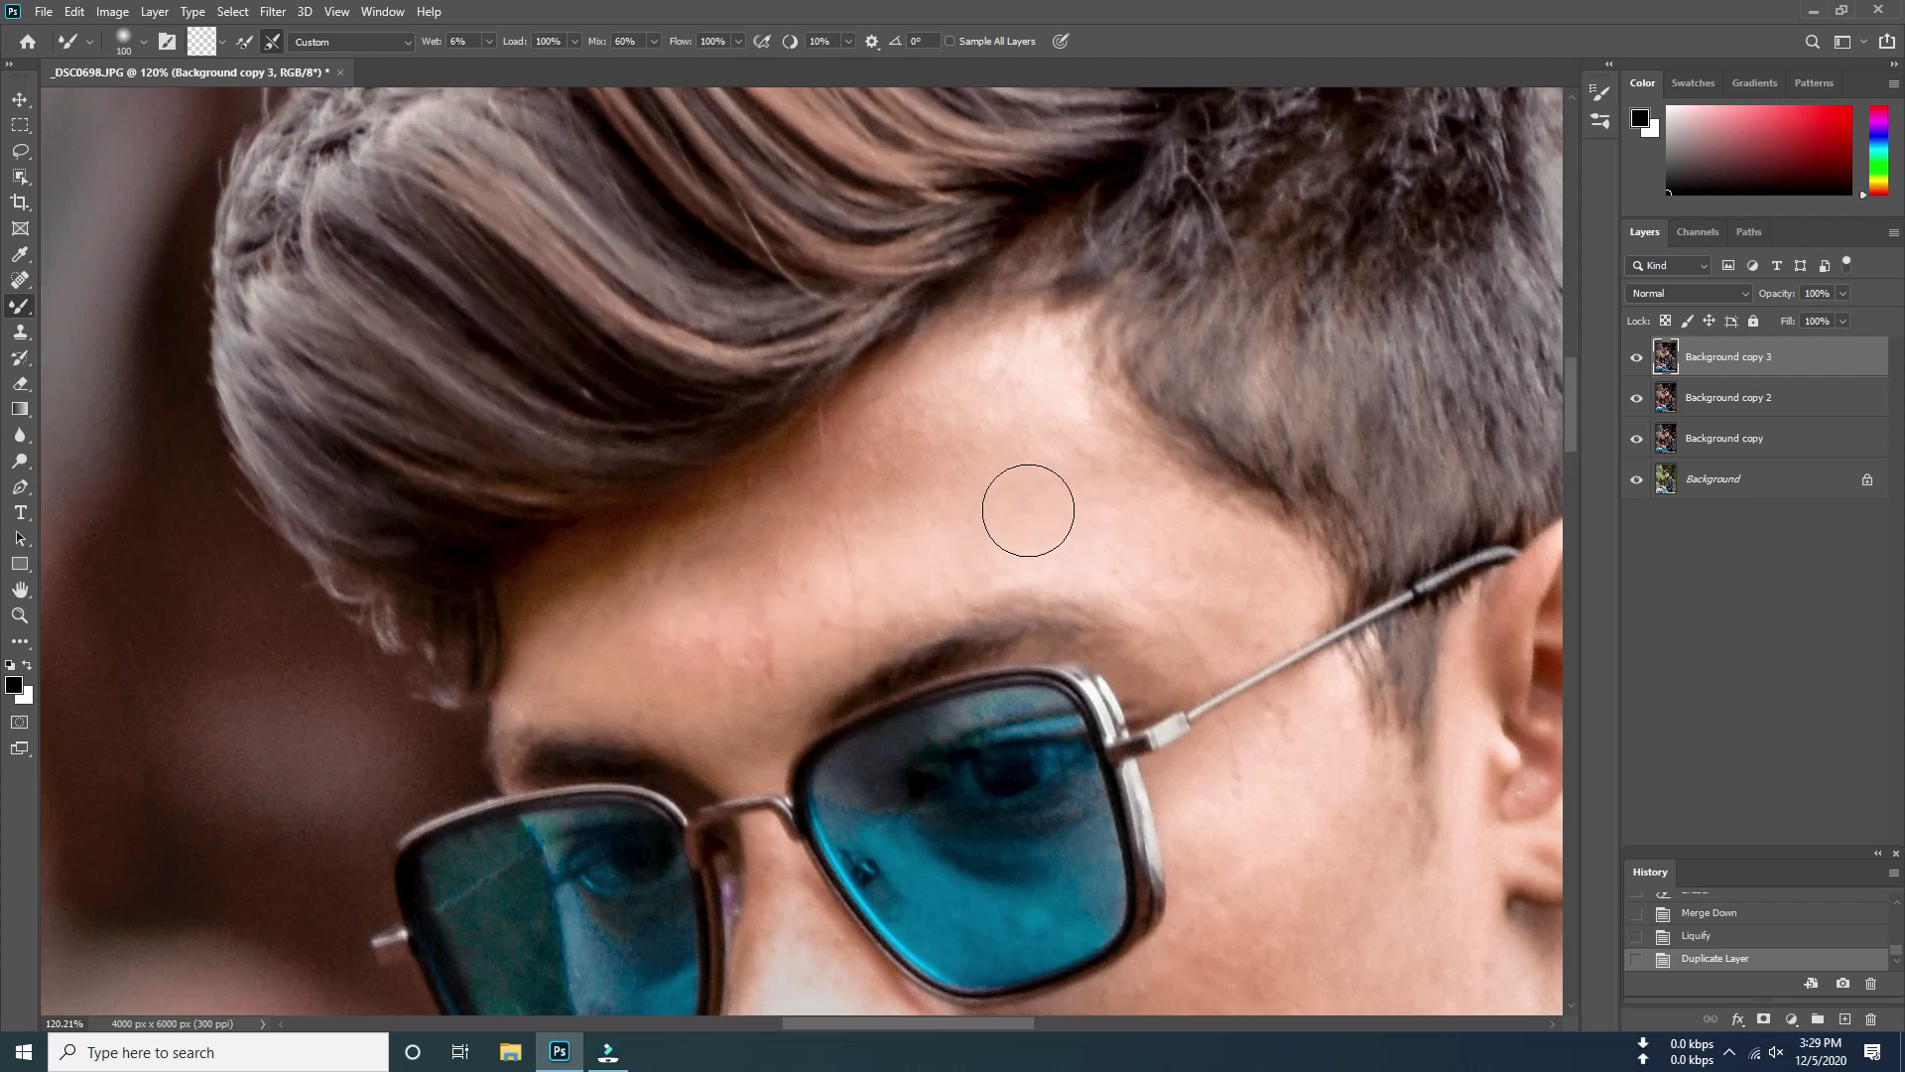
Mixer-brush the forehead skin smooth from the hairline down to the temple
mouse_move(868, 429)
left_mouse_down()
mouse_move(804, 466)
mouse_move(890, 465)
left_mouse_up()
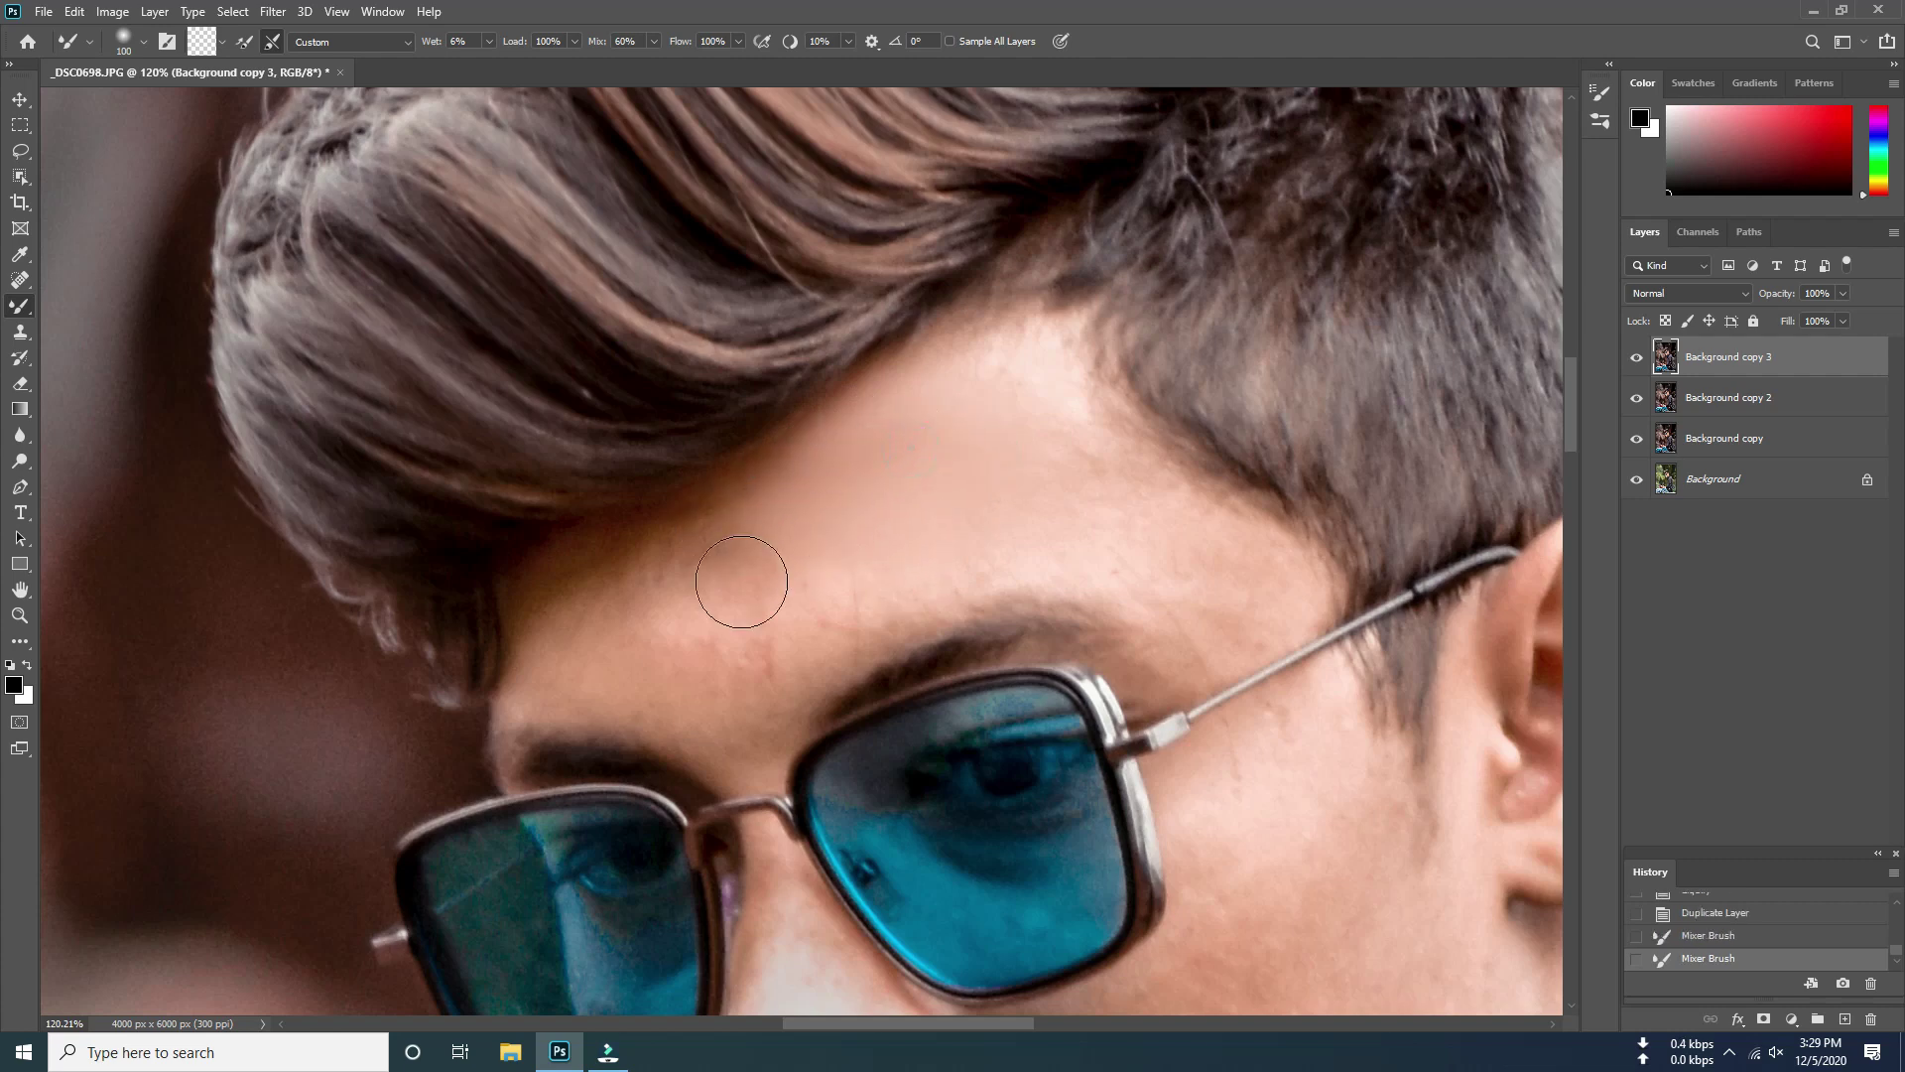
left_click_drag(741, 581, 595, 590)
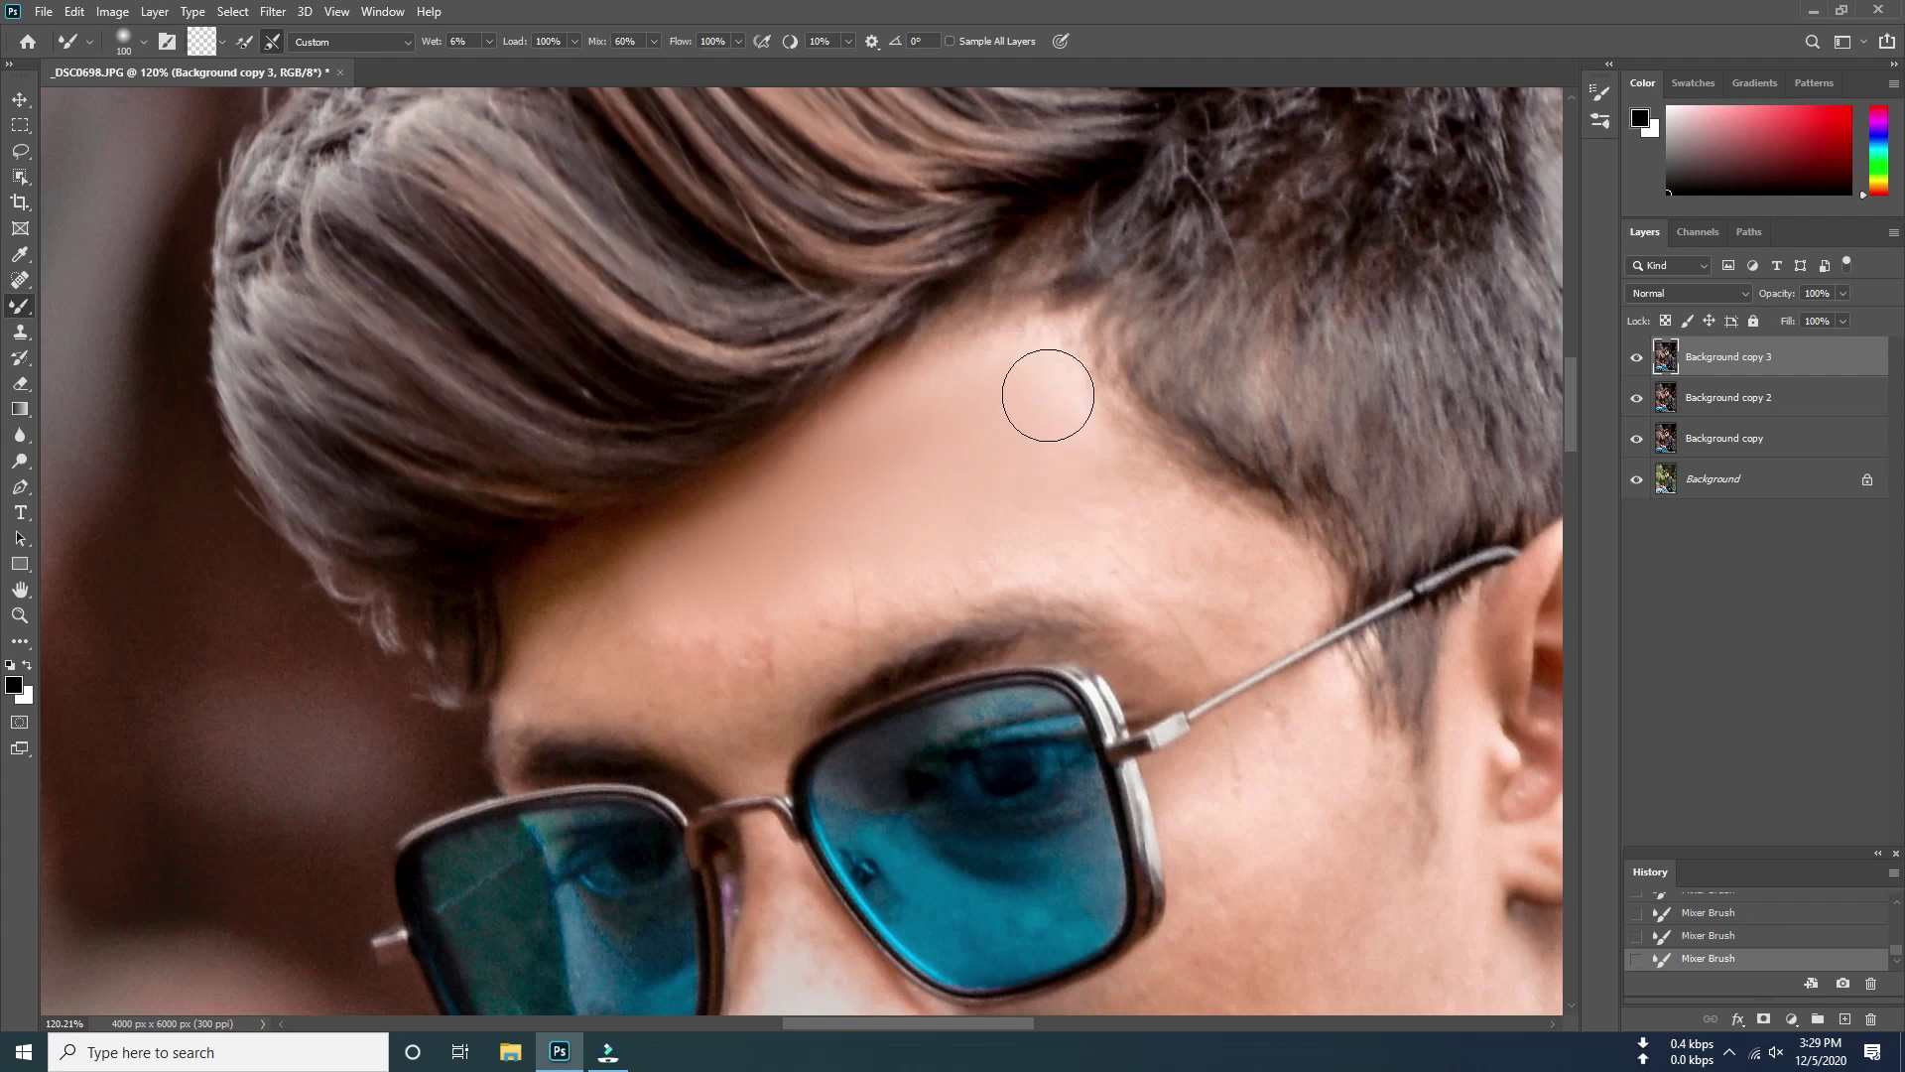
mouse_move(944, 555)
left_mouse_down()
mouse_move(796, 630)
mouse_move(830, 583)
mouse_move(636, 656)
left_mouse_up()
left_click_drag(739, 541, 555, 593)
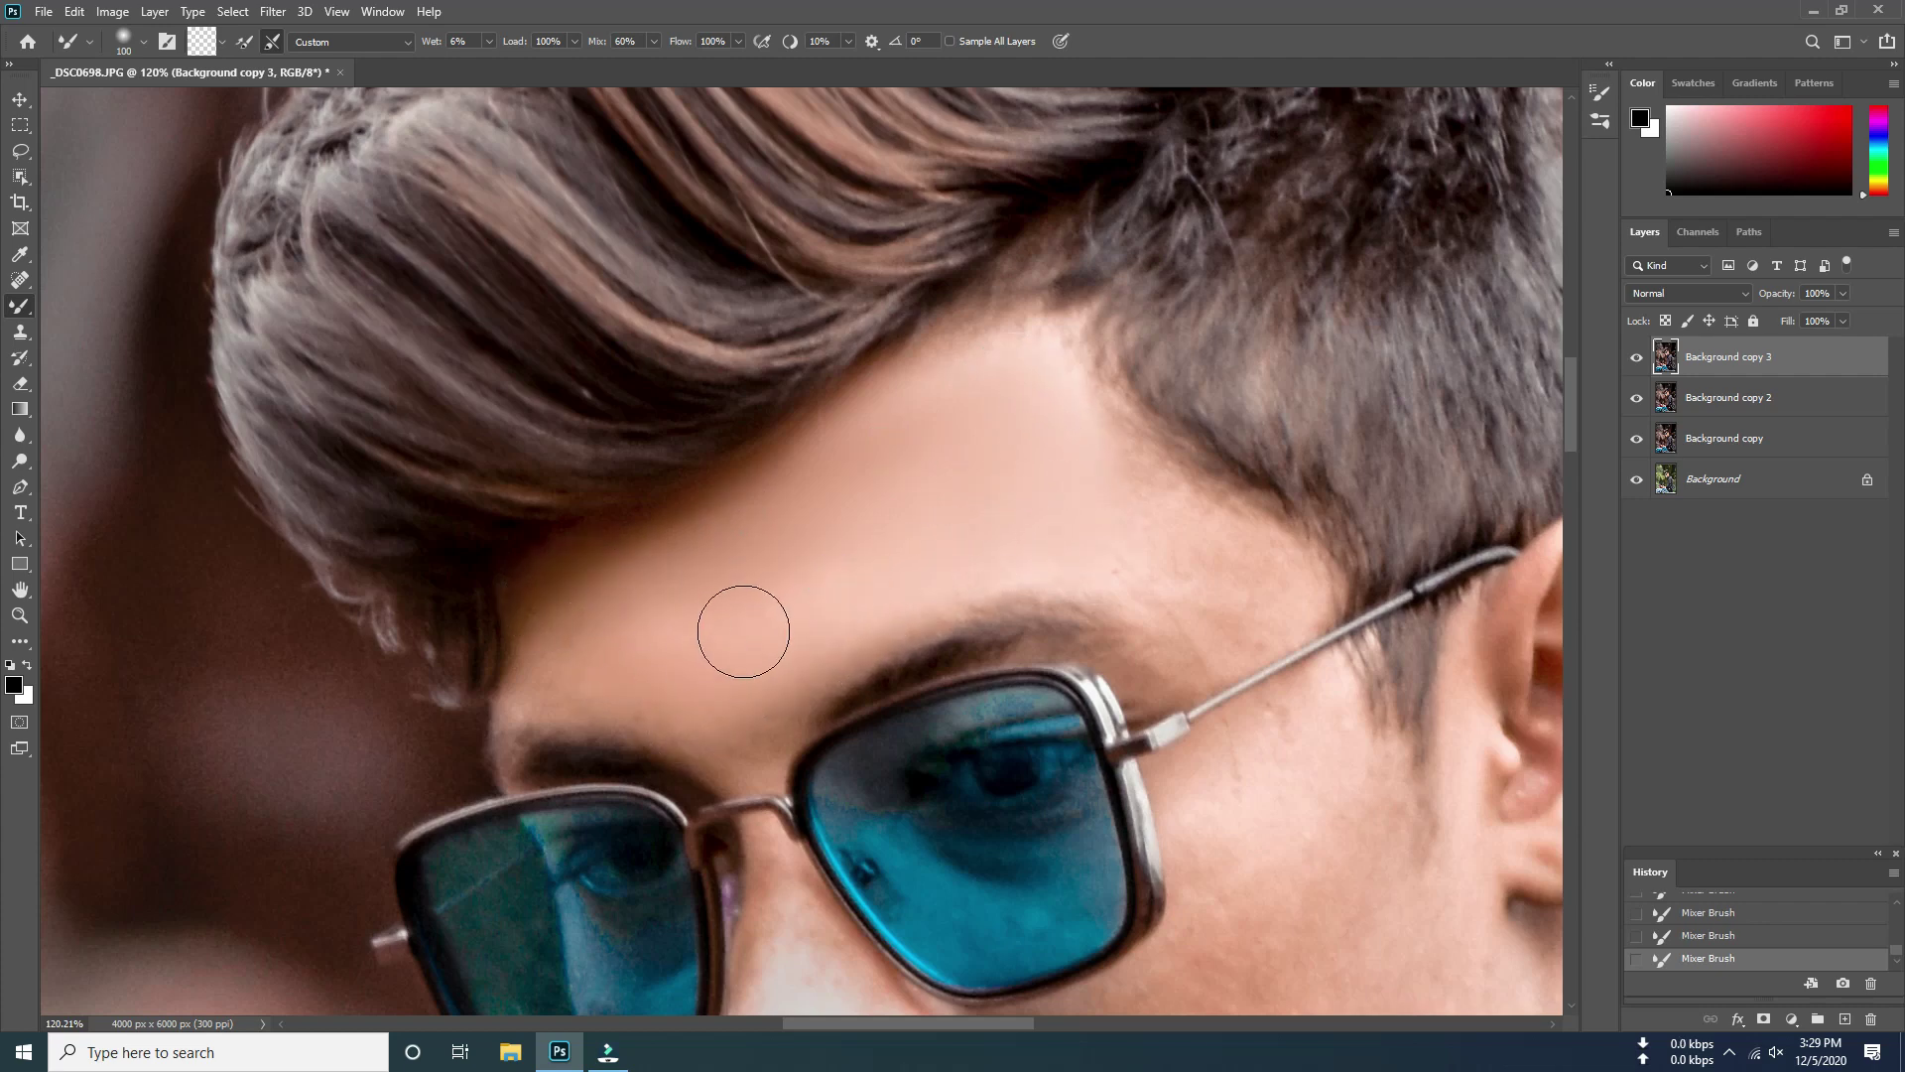
mouse_move(743, 631)
left_mouse_down()
mouse_move(572, 639)
mouse_move(629, 650)
mouse_move(586, 595)
mouse_move(854, 424)
mouse_move(595, 584)
left_mouse_up()
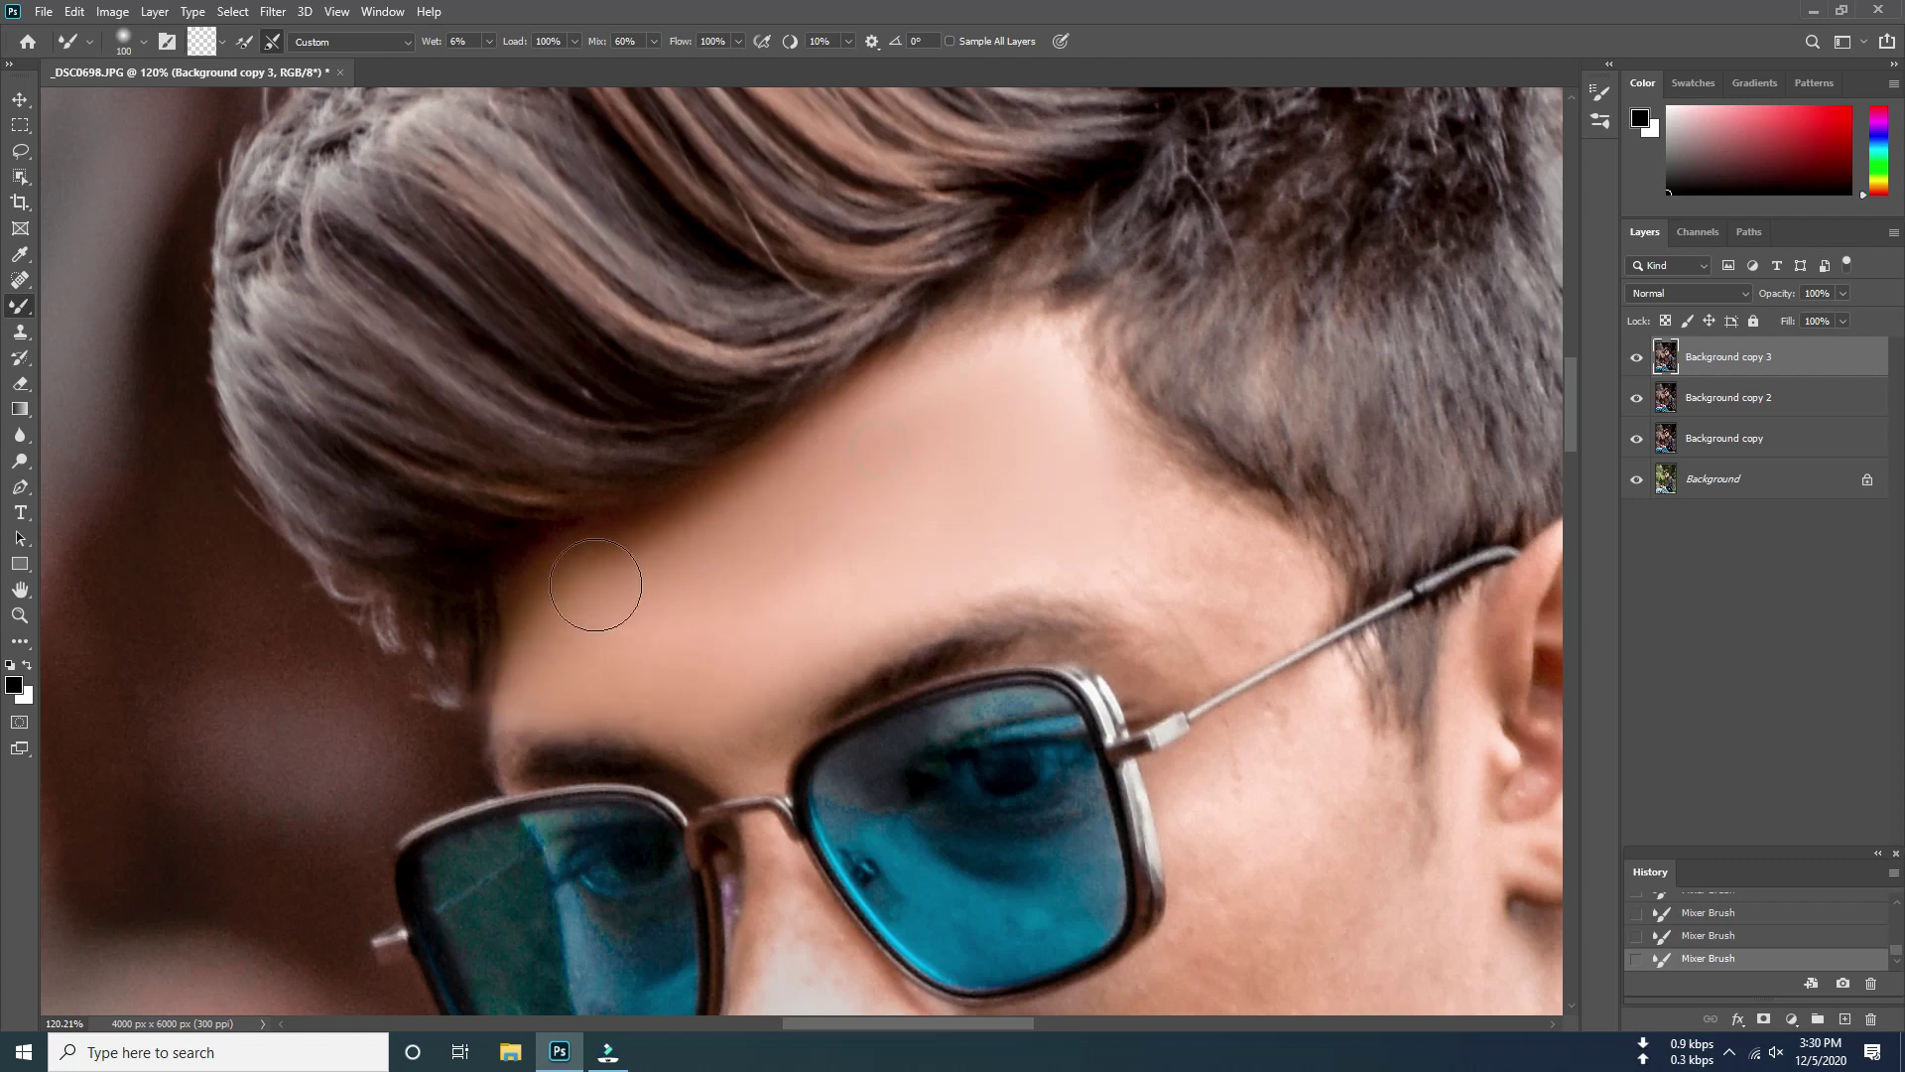
mouse_move(895, 413)
left_mouse_down()
mouse_move(1046, 374)
mouse_move(1135, 483)
left_mouse_up()
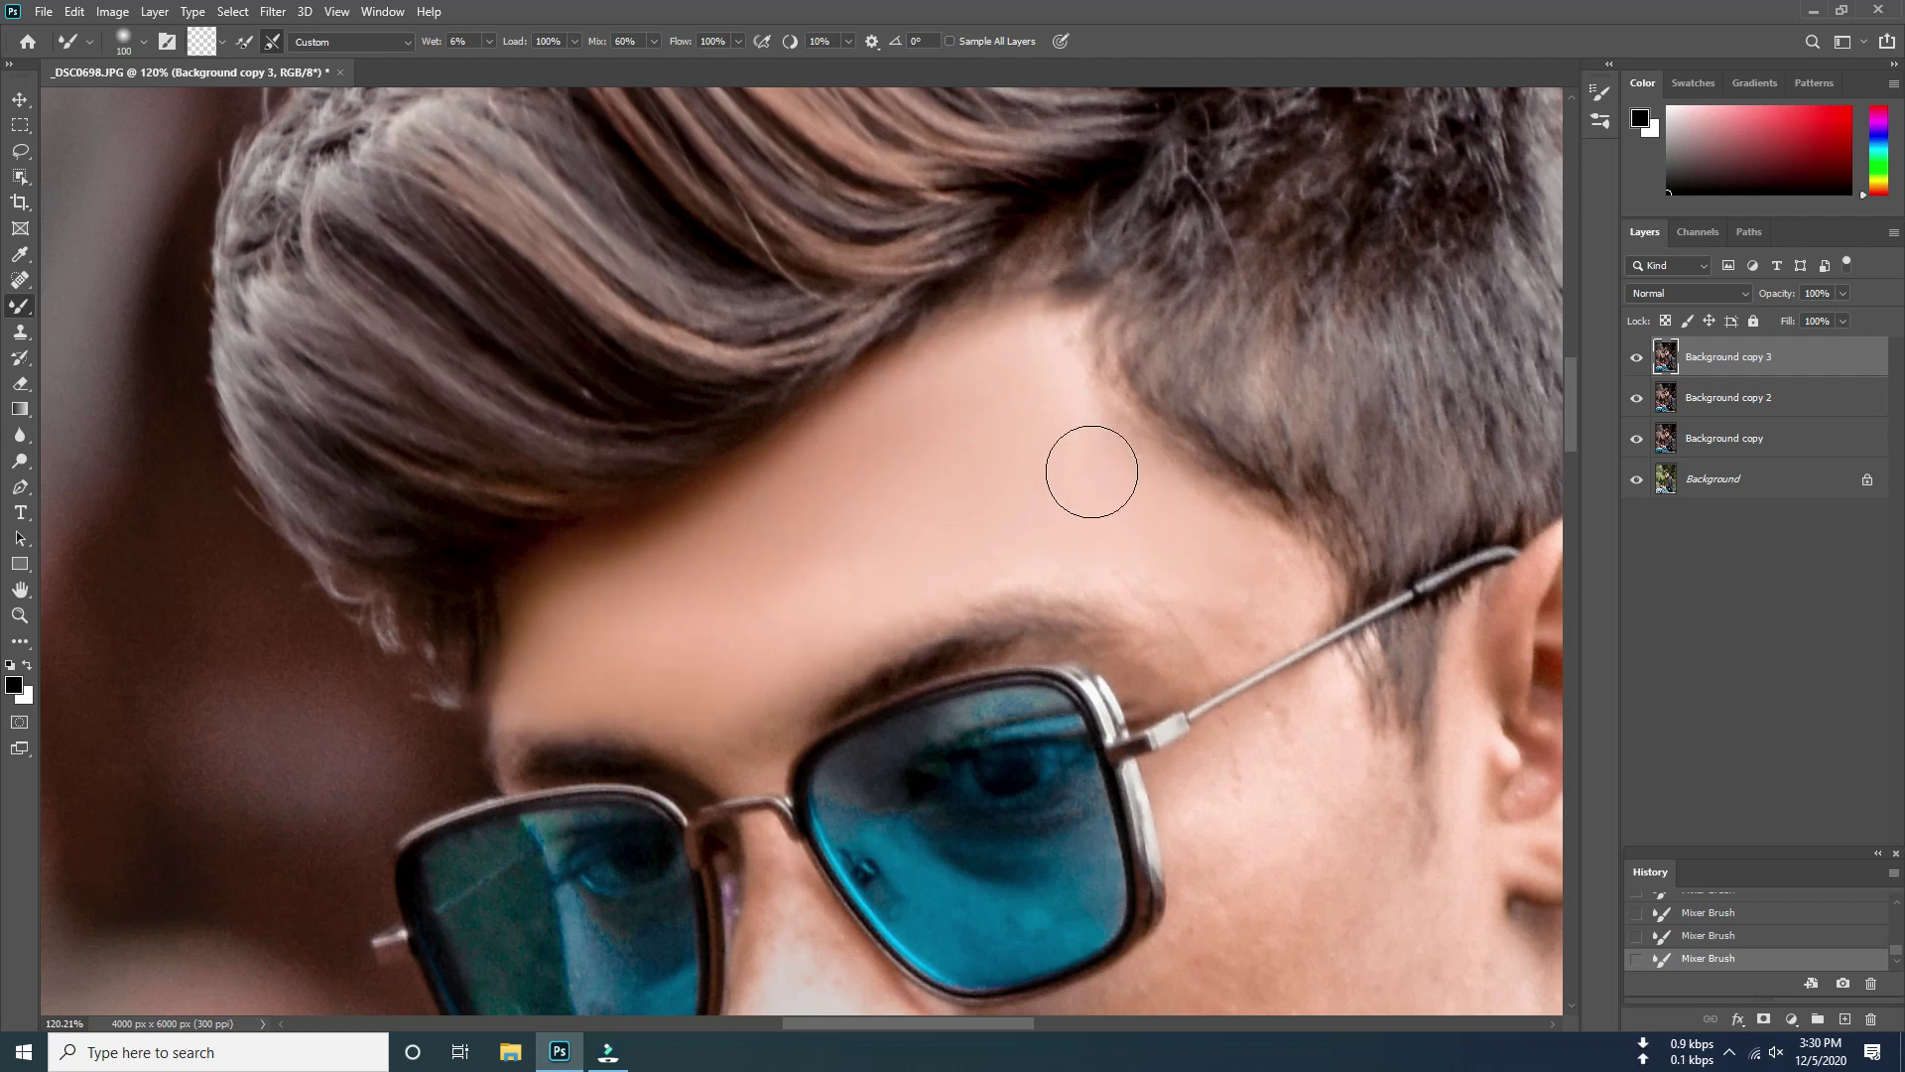
left_click_drag(1264, 607, 1032, 541)
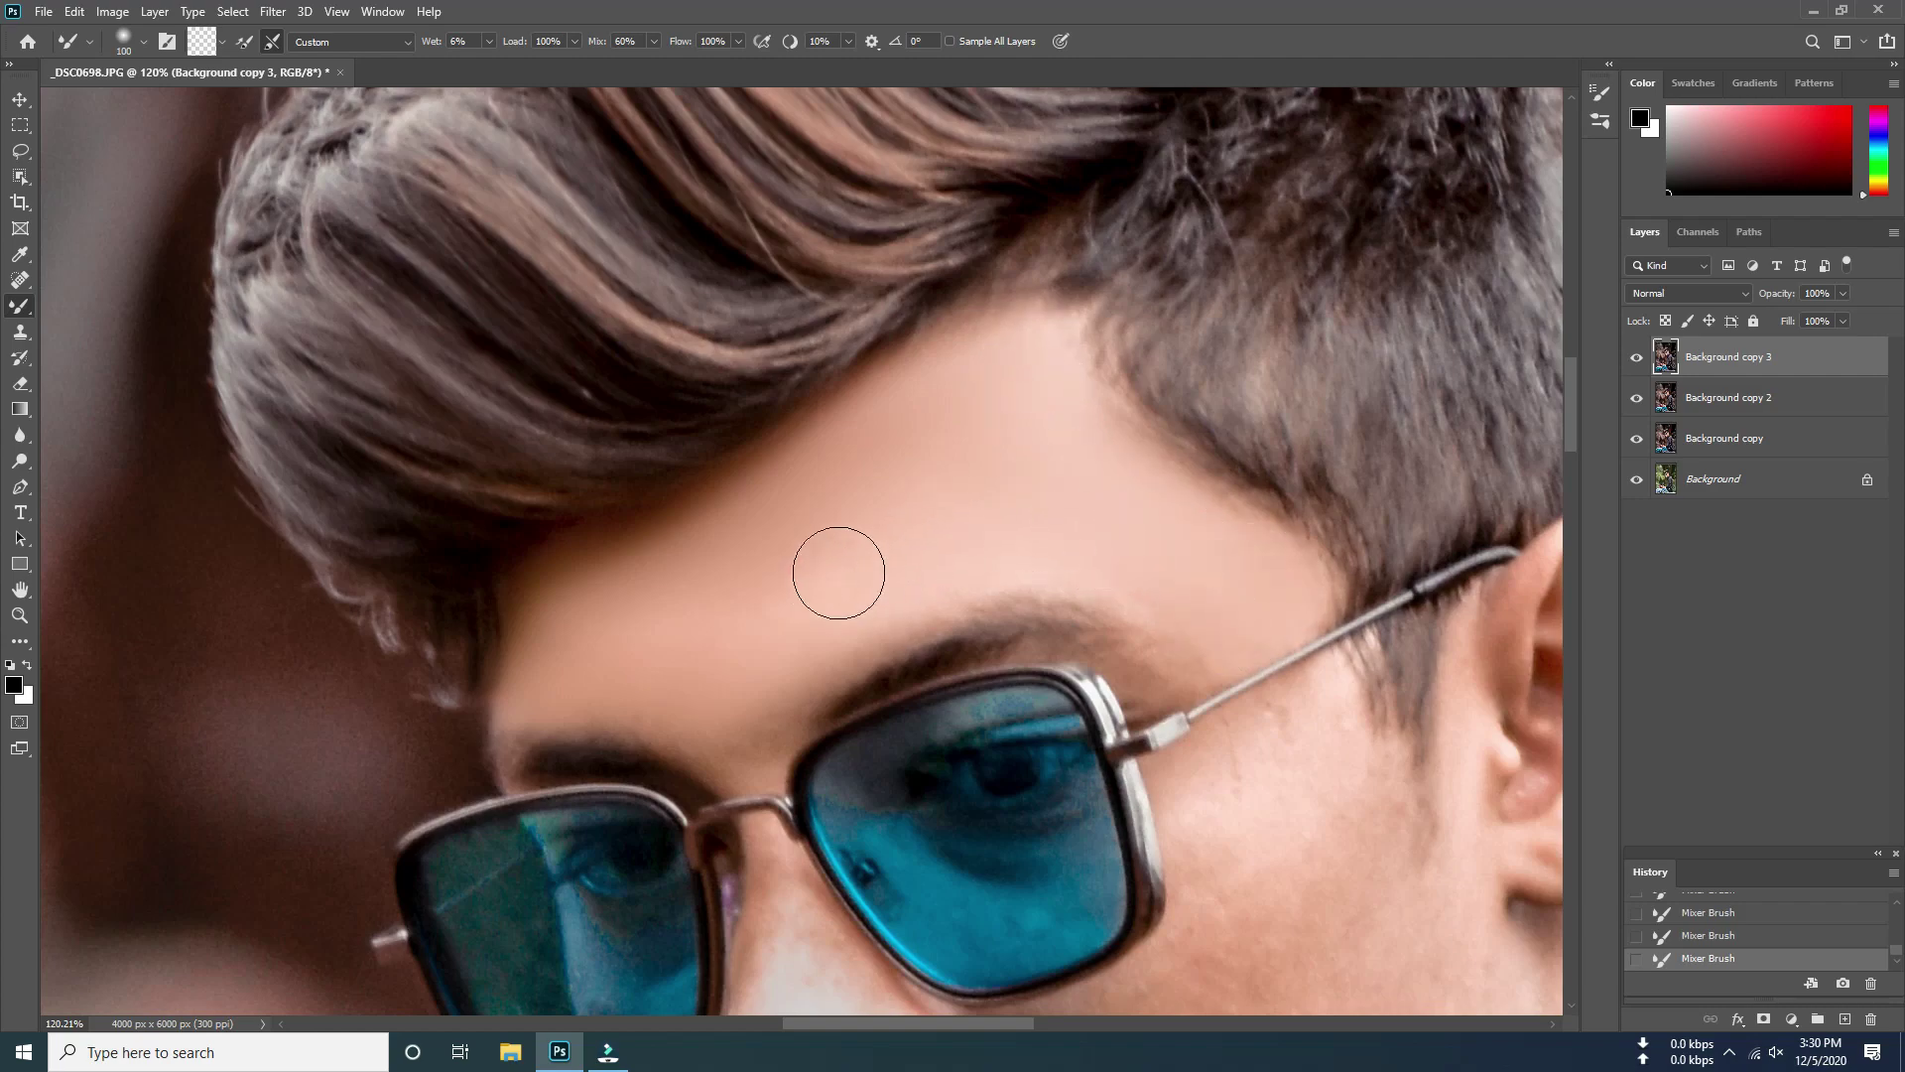
scroll(770, 459, "down", 1)
scroll(770, 451, "down", 3)
scroll(936, 497, "up", 4)
Blend away the dark spots and smooth the cheek skin below the glasses
scroll(949, 501, "down", 1)
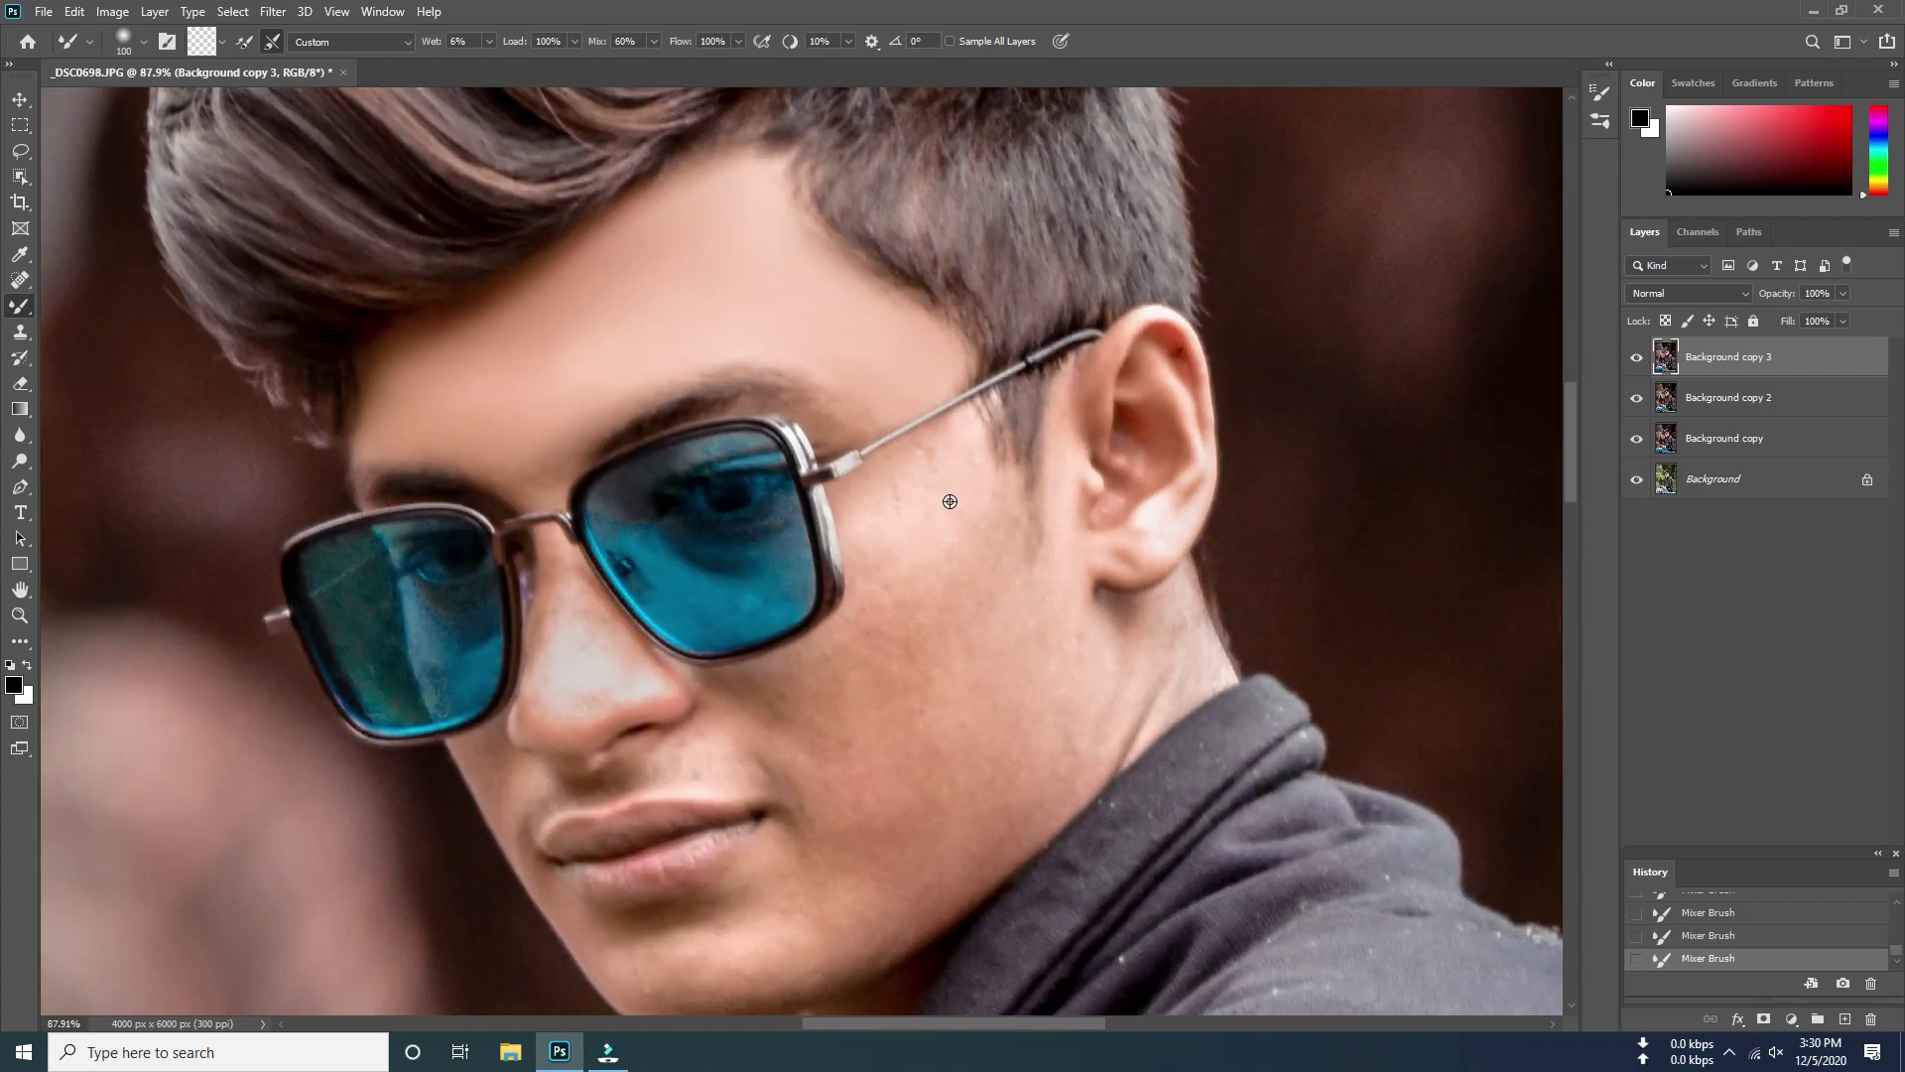
scroll(949, 501, "up", 2)
mouse_move(961, 456)
left_mouse_down()
mouse_move(872, 467)
mouse_move(872, 544)
mouse_move(1012, 500)
mouse_move(1071, 545)
mouse_move(1025, 566)
left_mouse_up()
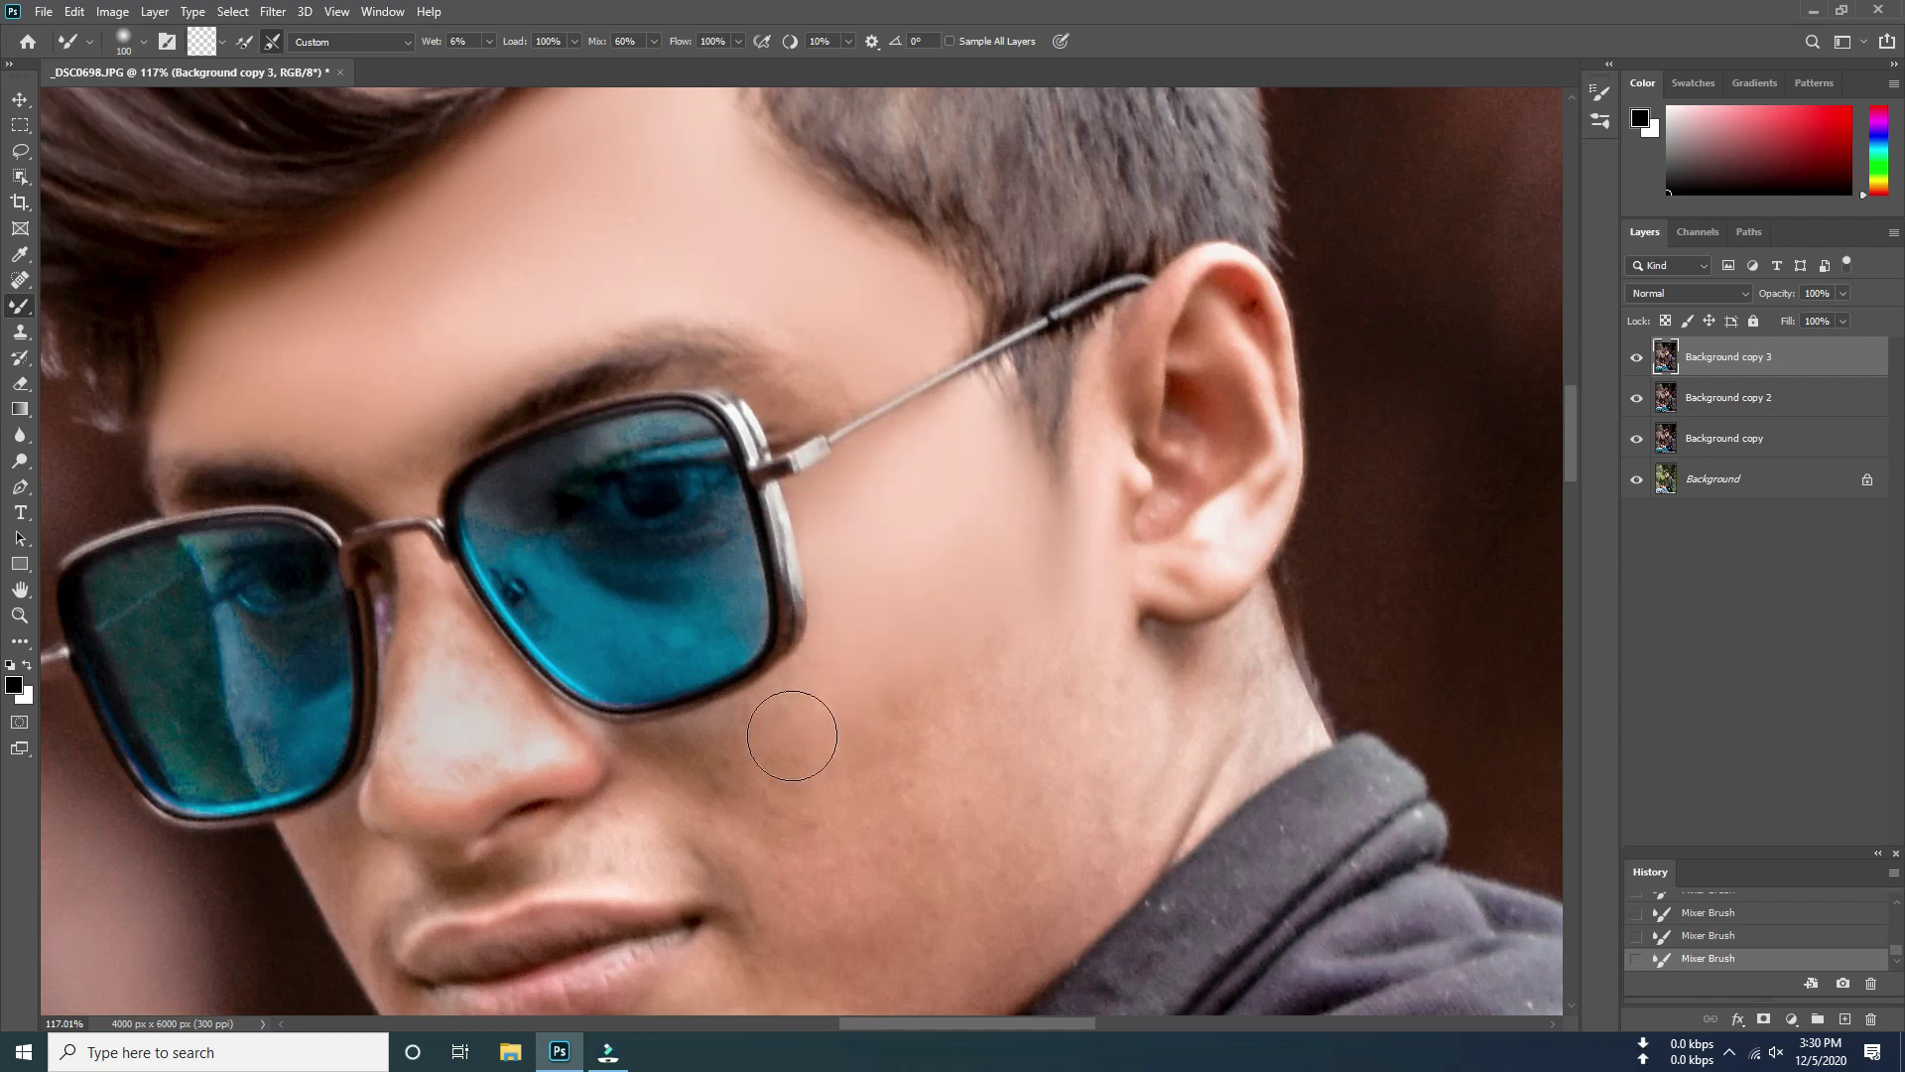
scroll(790, 731, "down", 3)
scroll(754, 724, "up", 2)
scroll(723, 717, "up", 3)
scroll(723, 717, "down", 1)
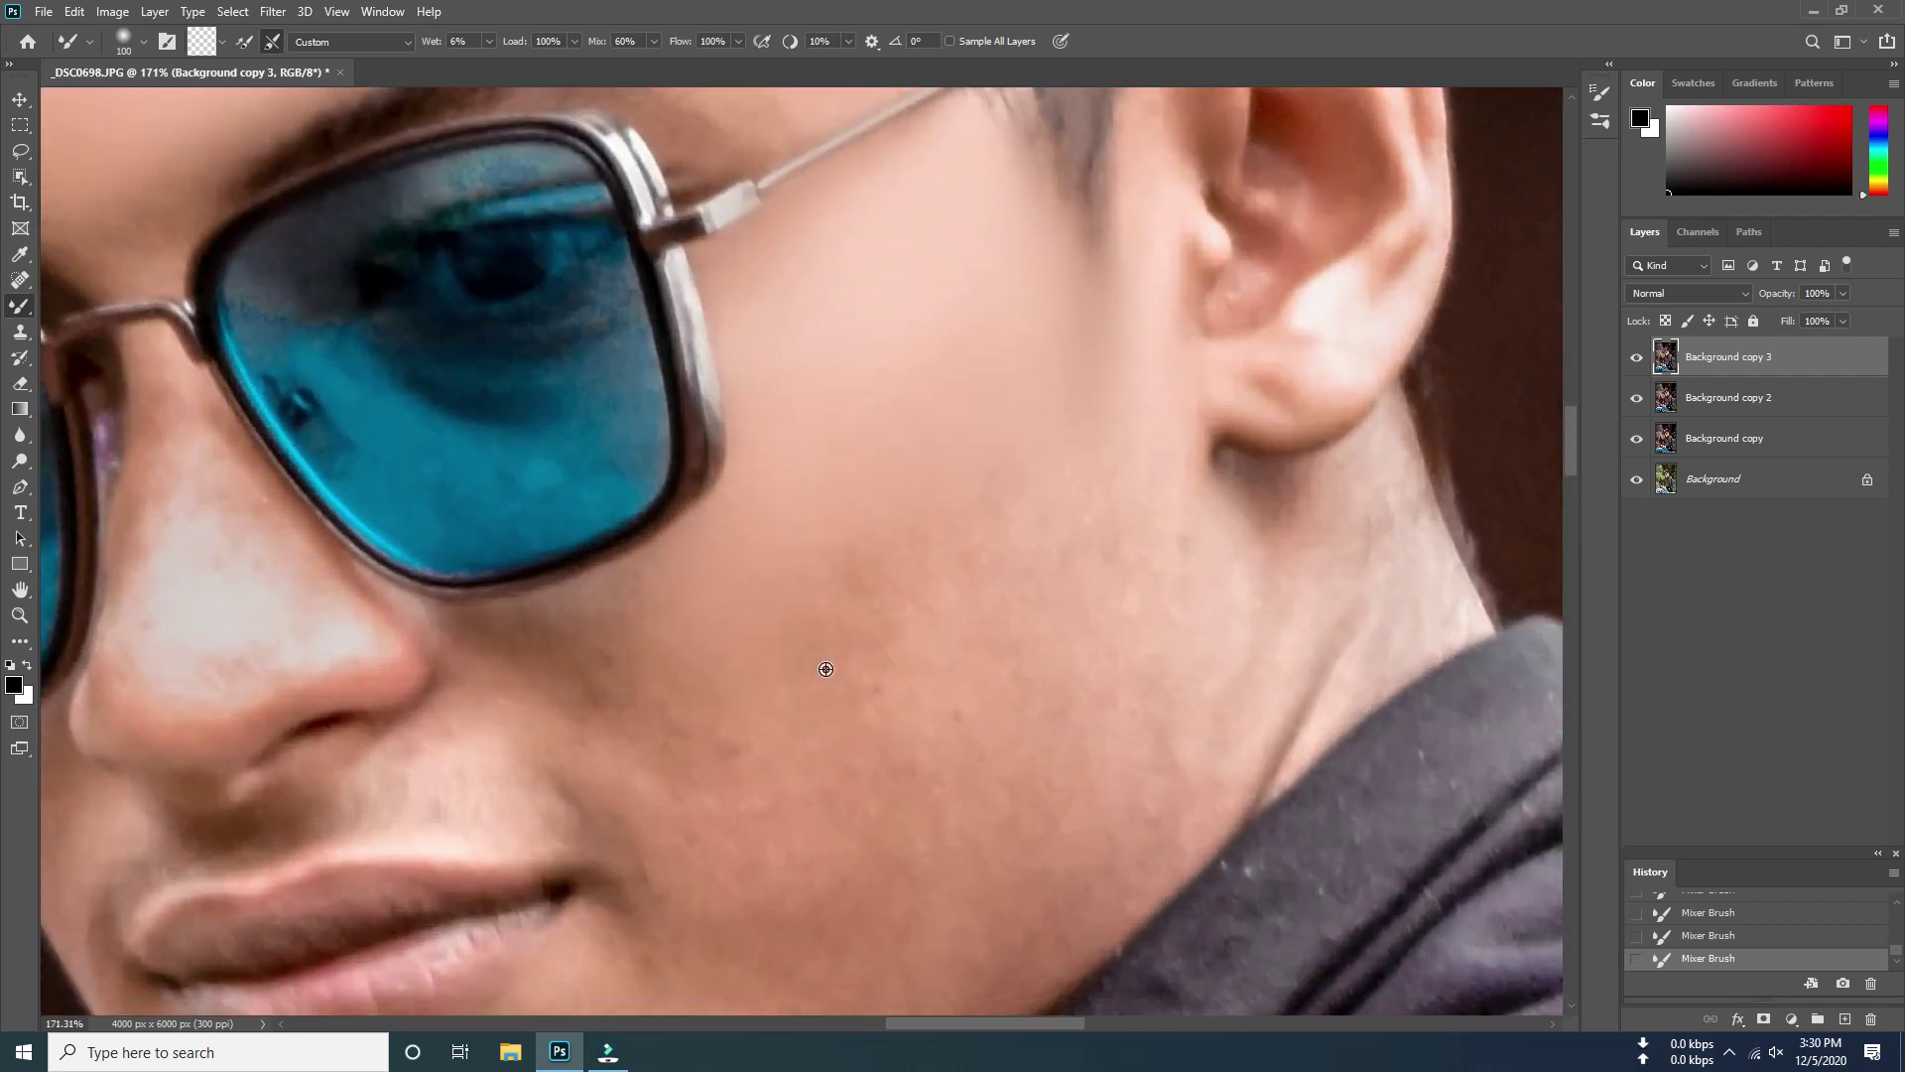
scroll(821, 667, "down", 1)
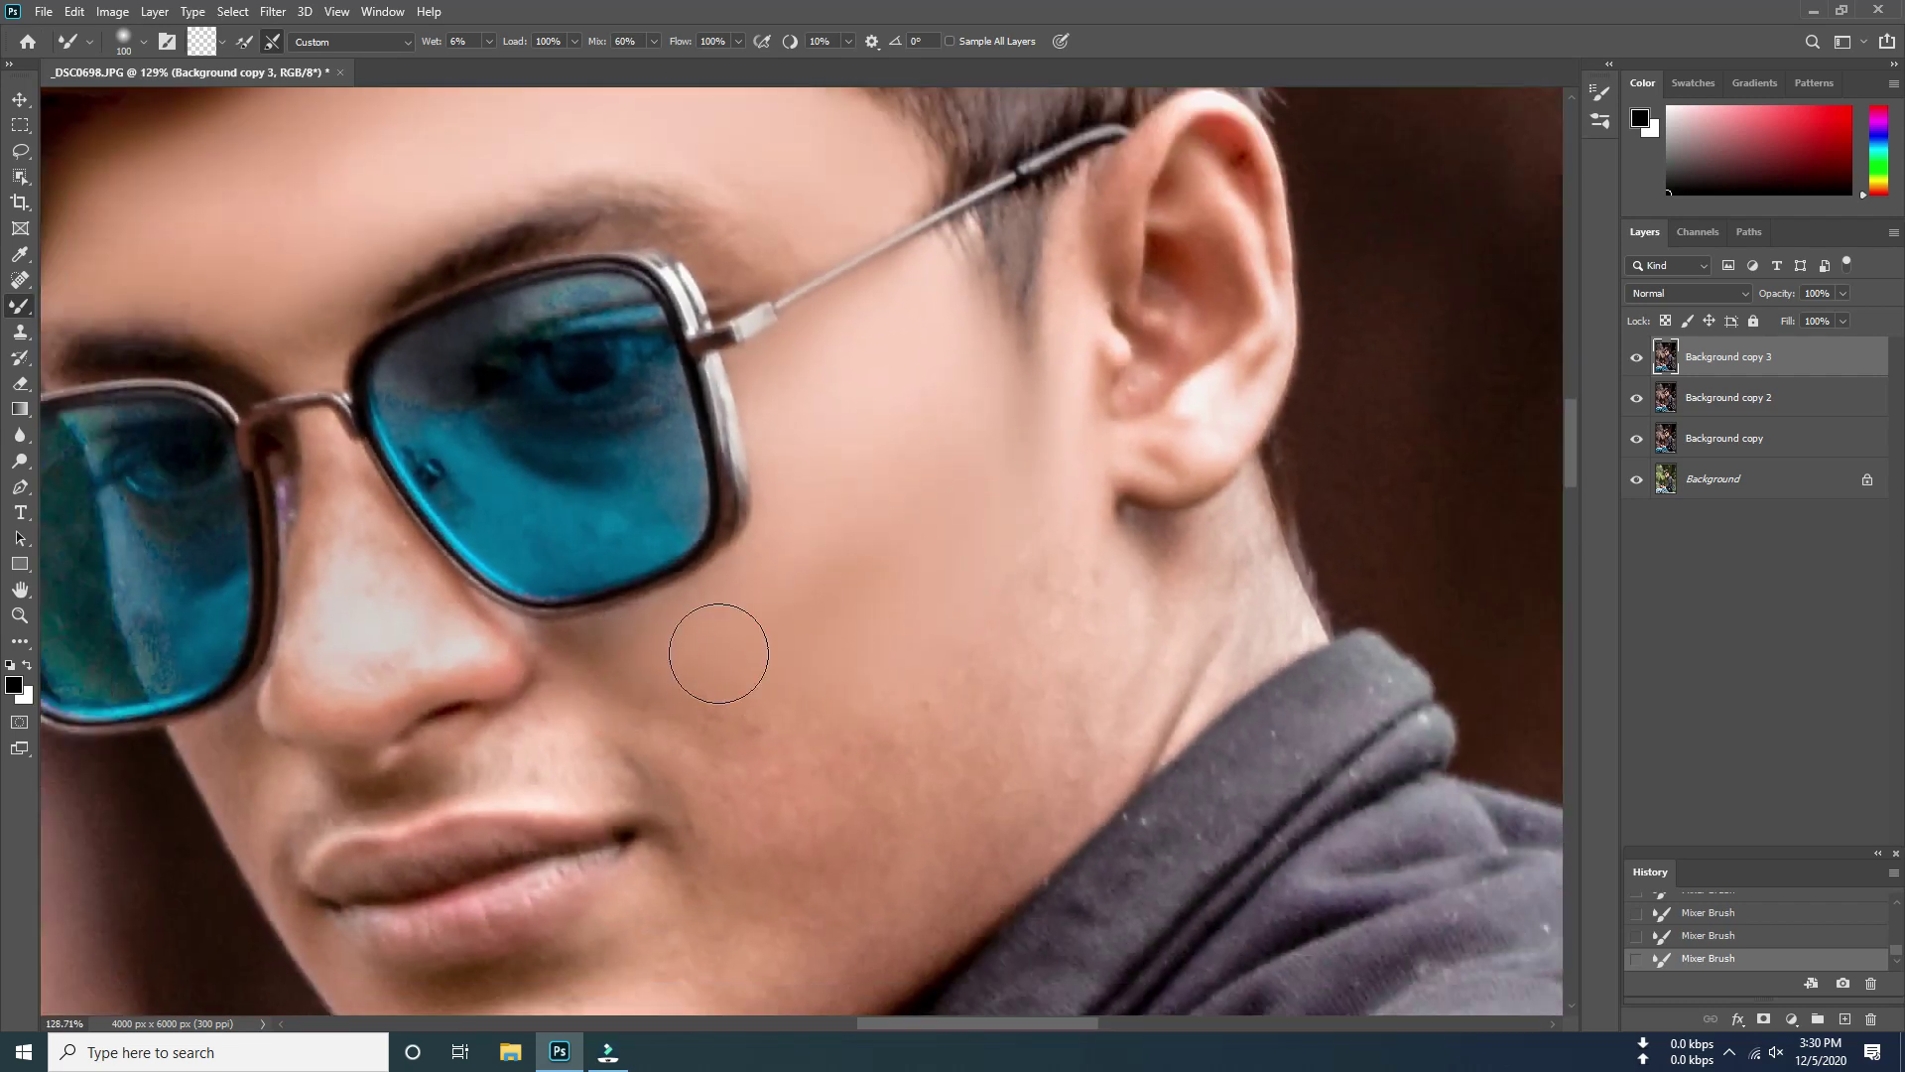
scroll(715, 651, "up", 3)
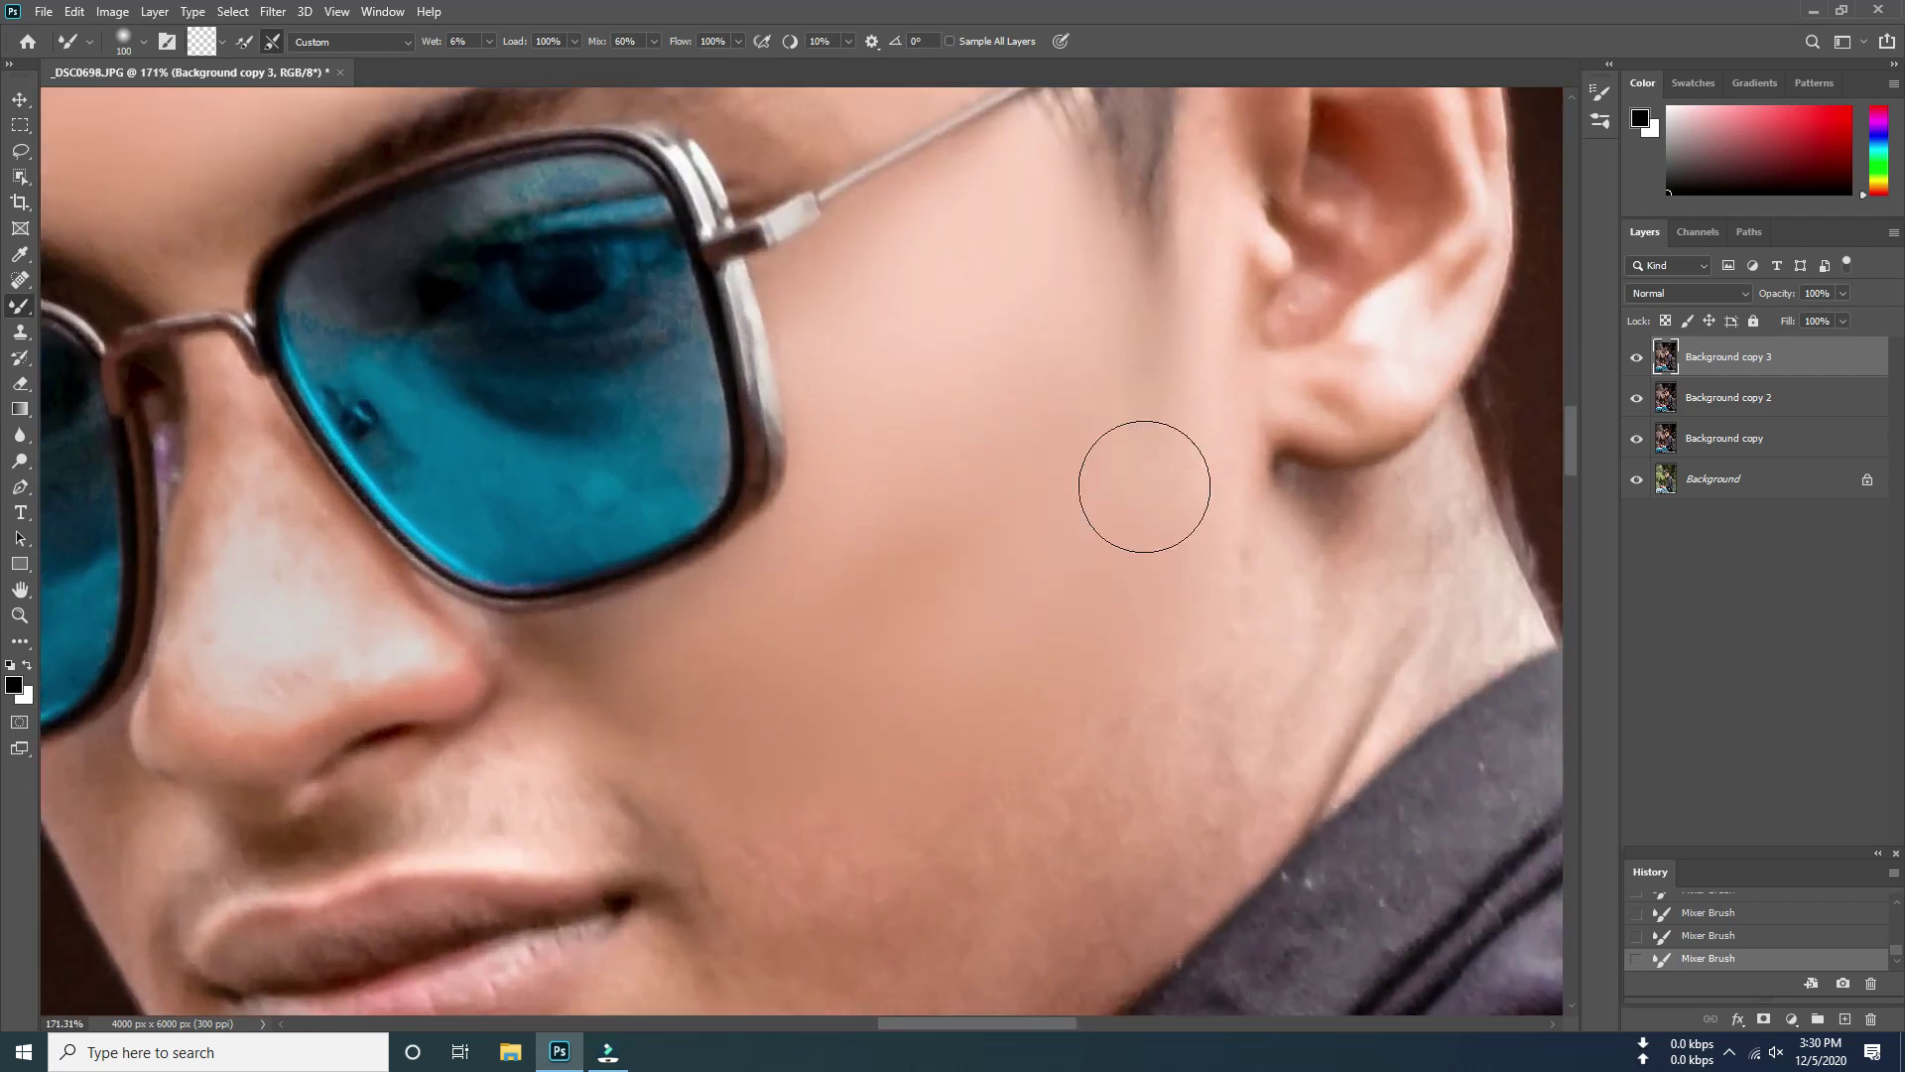
scroll(1052, 788, "down", 1)
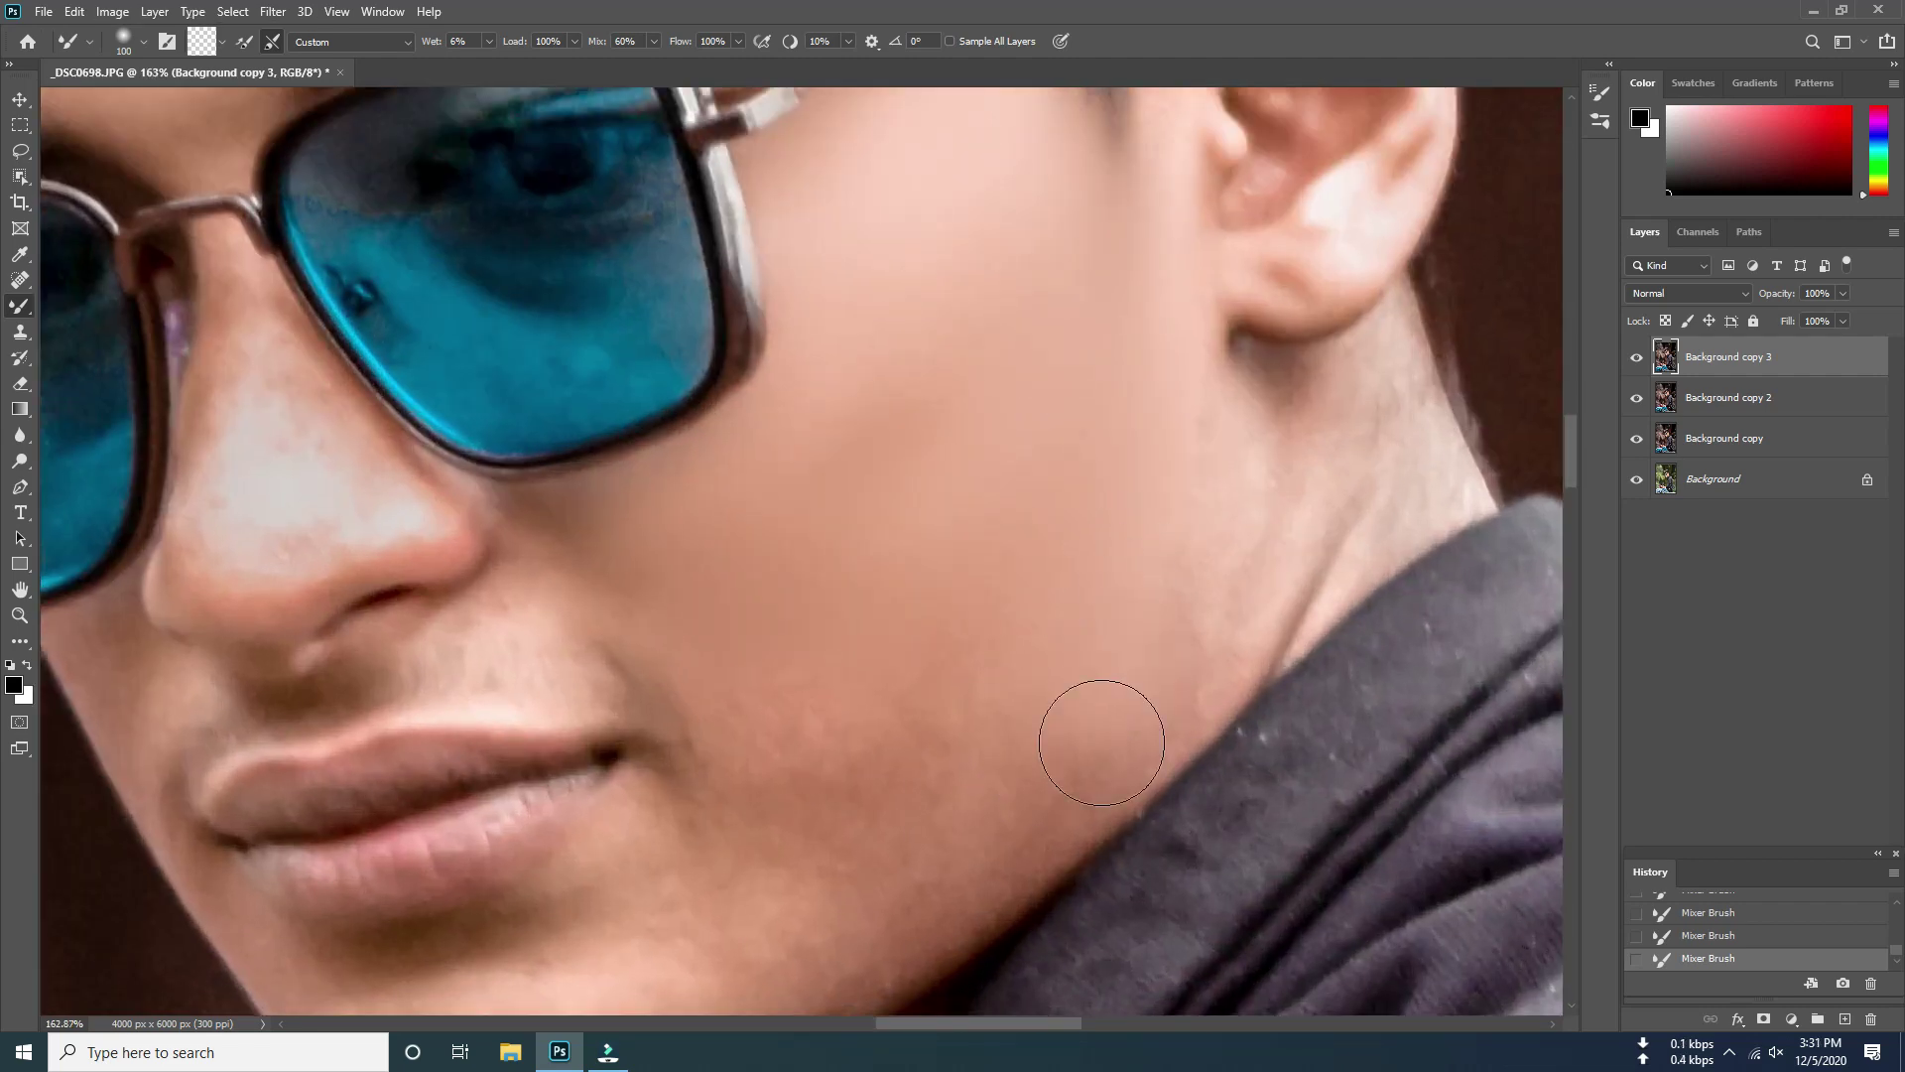
left_click_drag(1097, 731, 1140, 668)
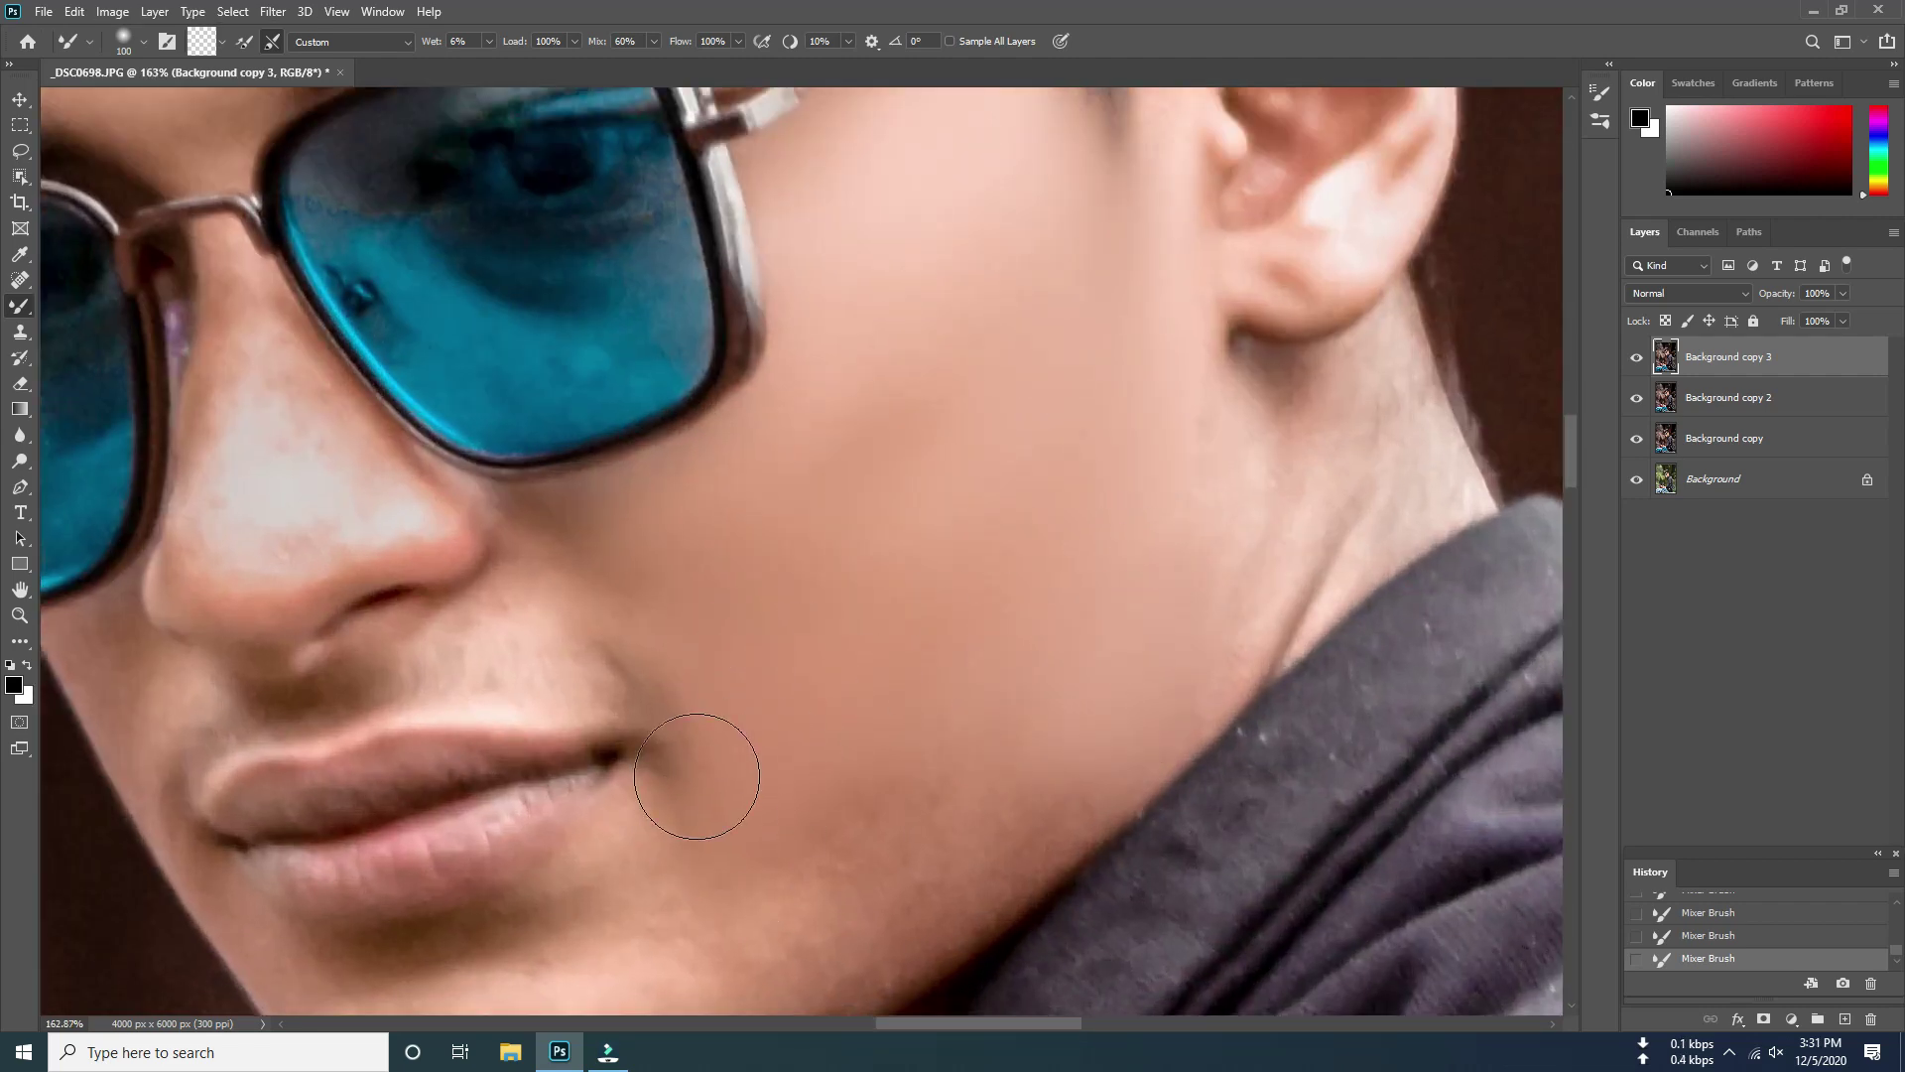
Smooth the skin along the jawline and chin using a slightly smaller brush
scroll(735, 794, "down", 1)
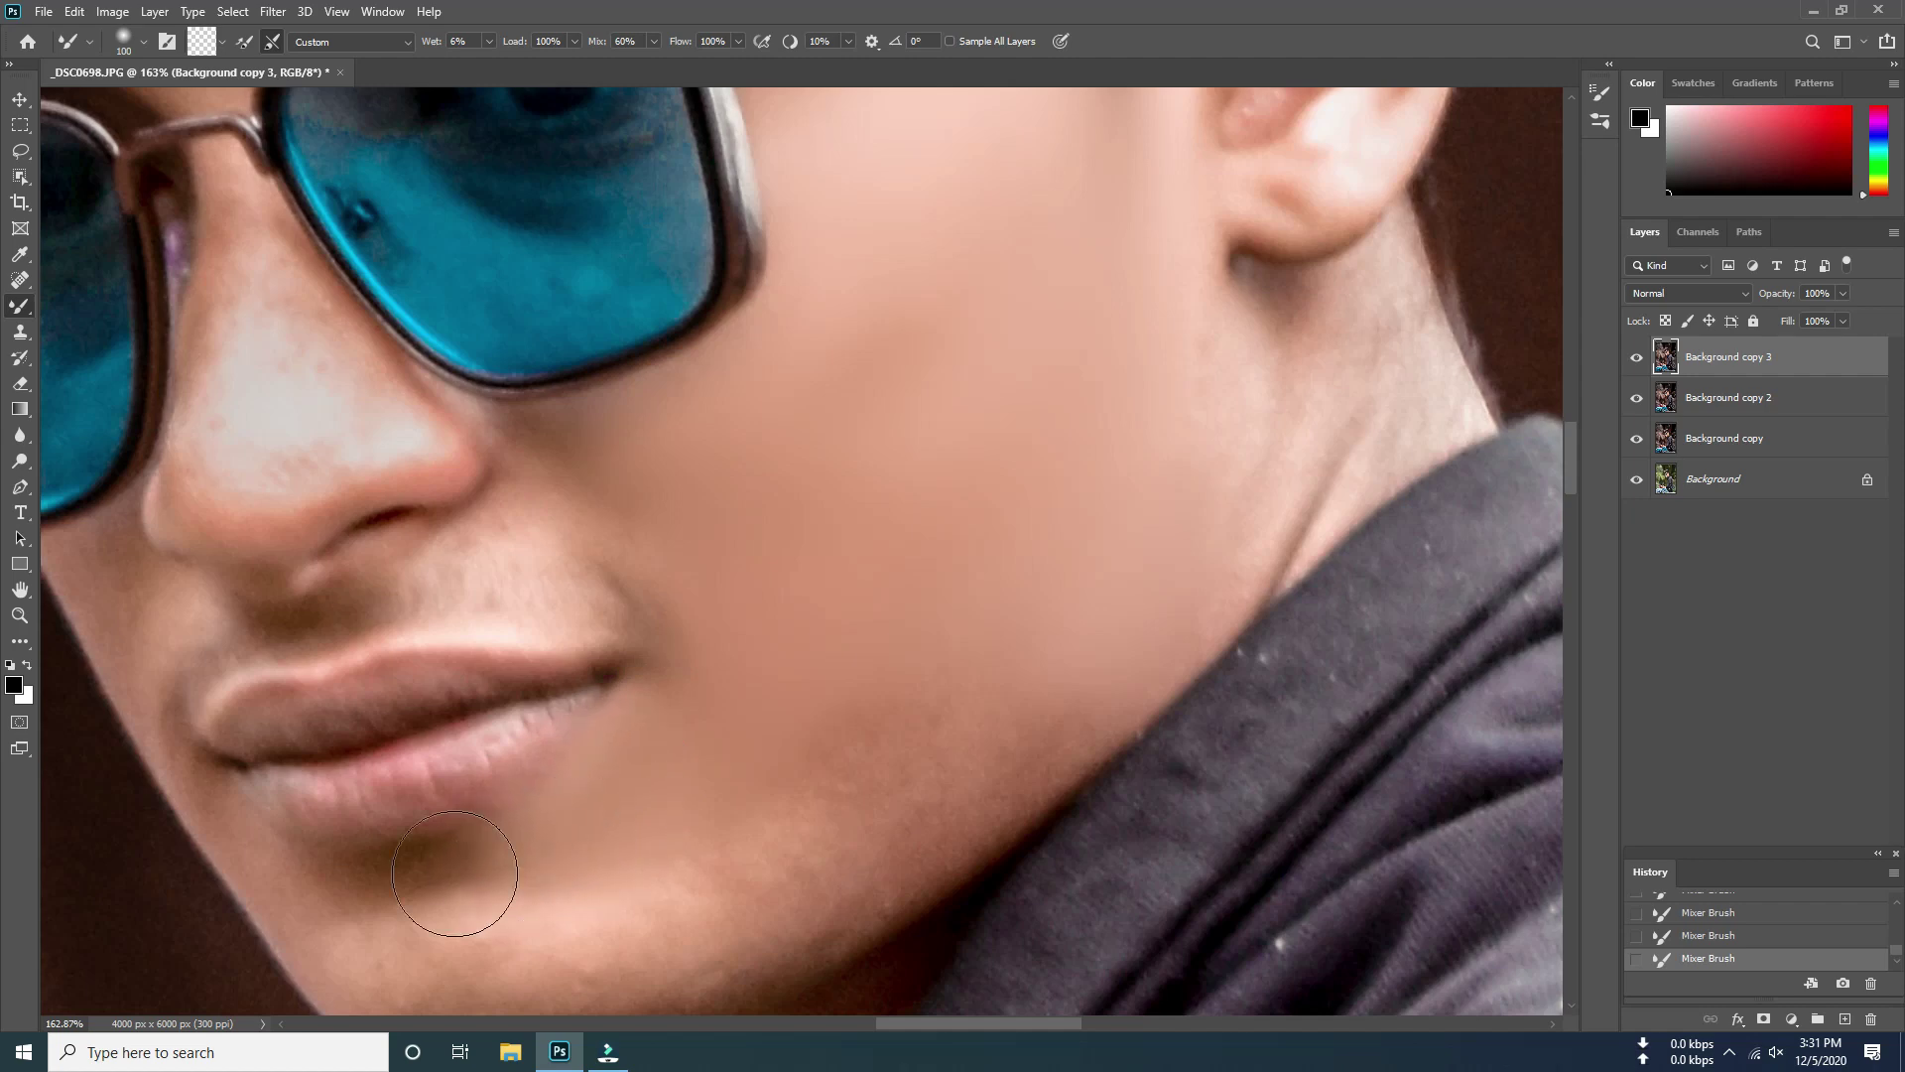
scroll(659, 795, "down", 1)
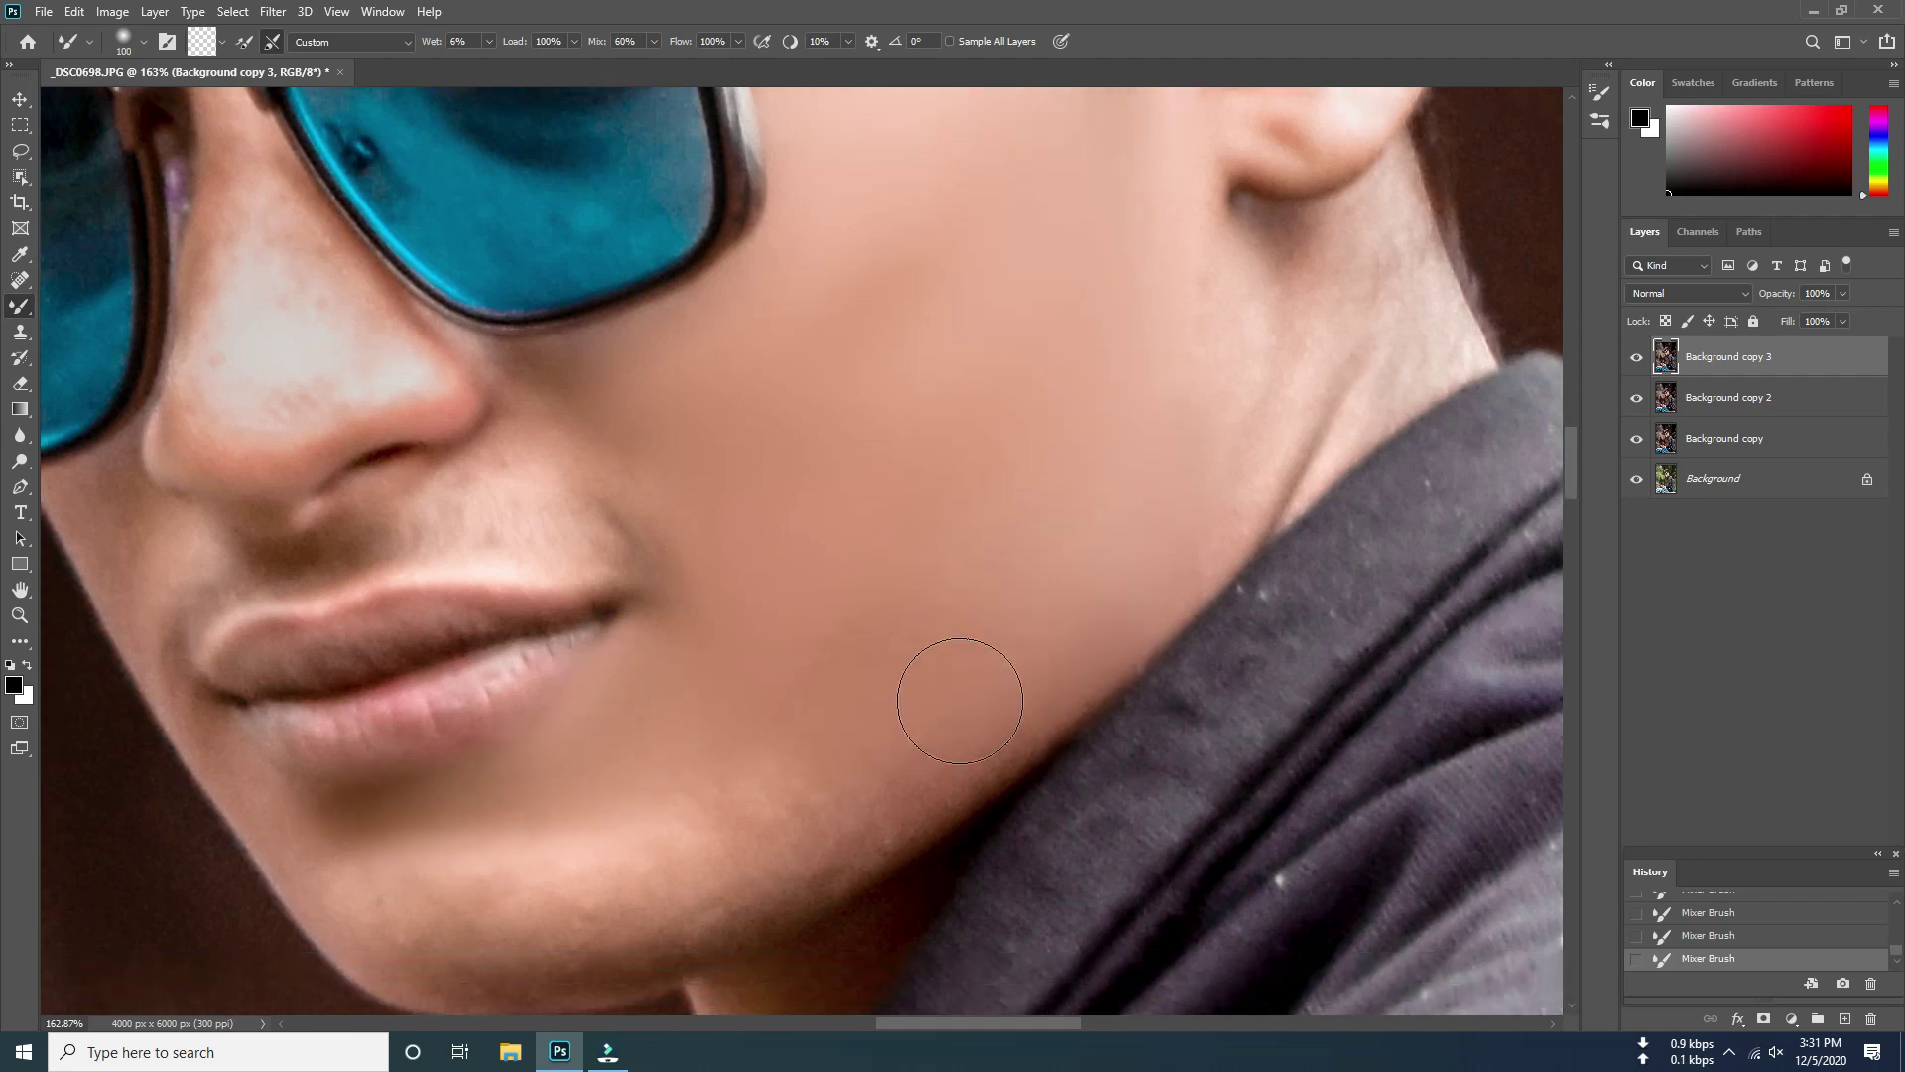
scroll(635, 844, "up", 1)
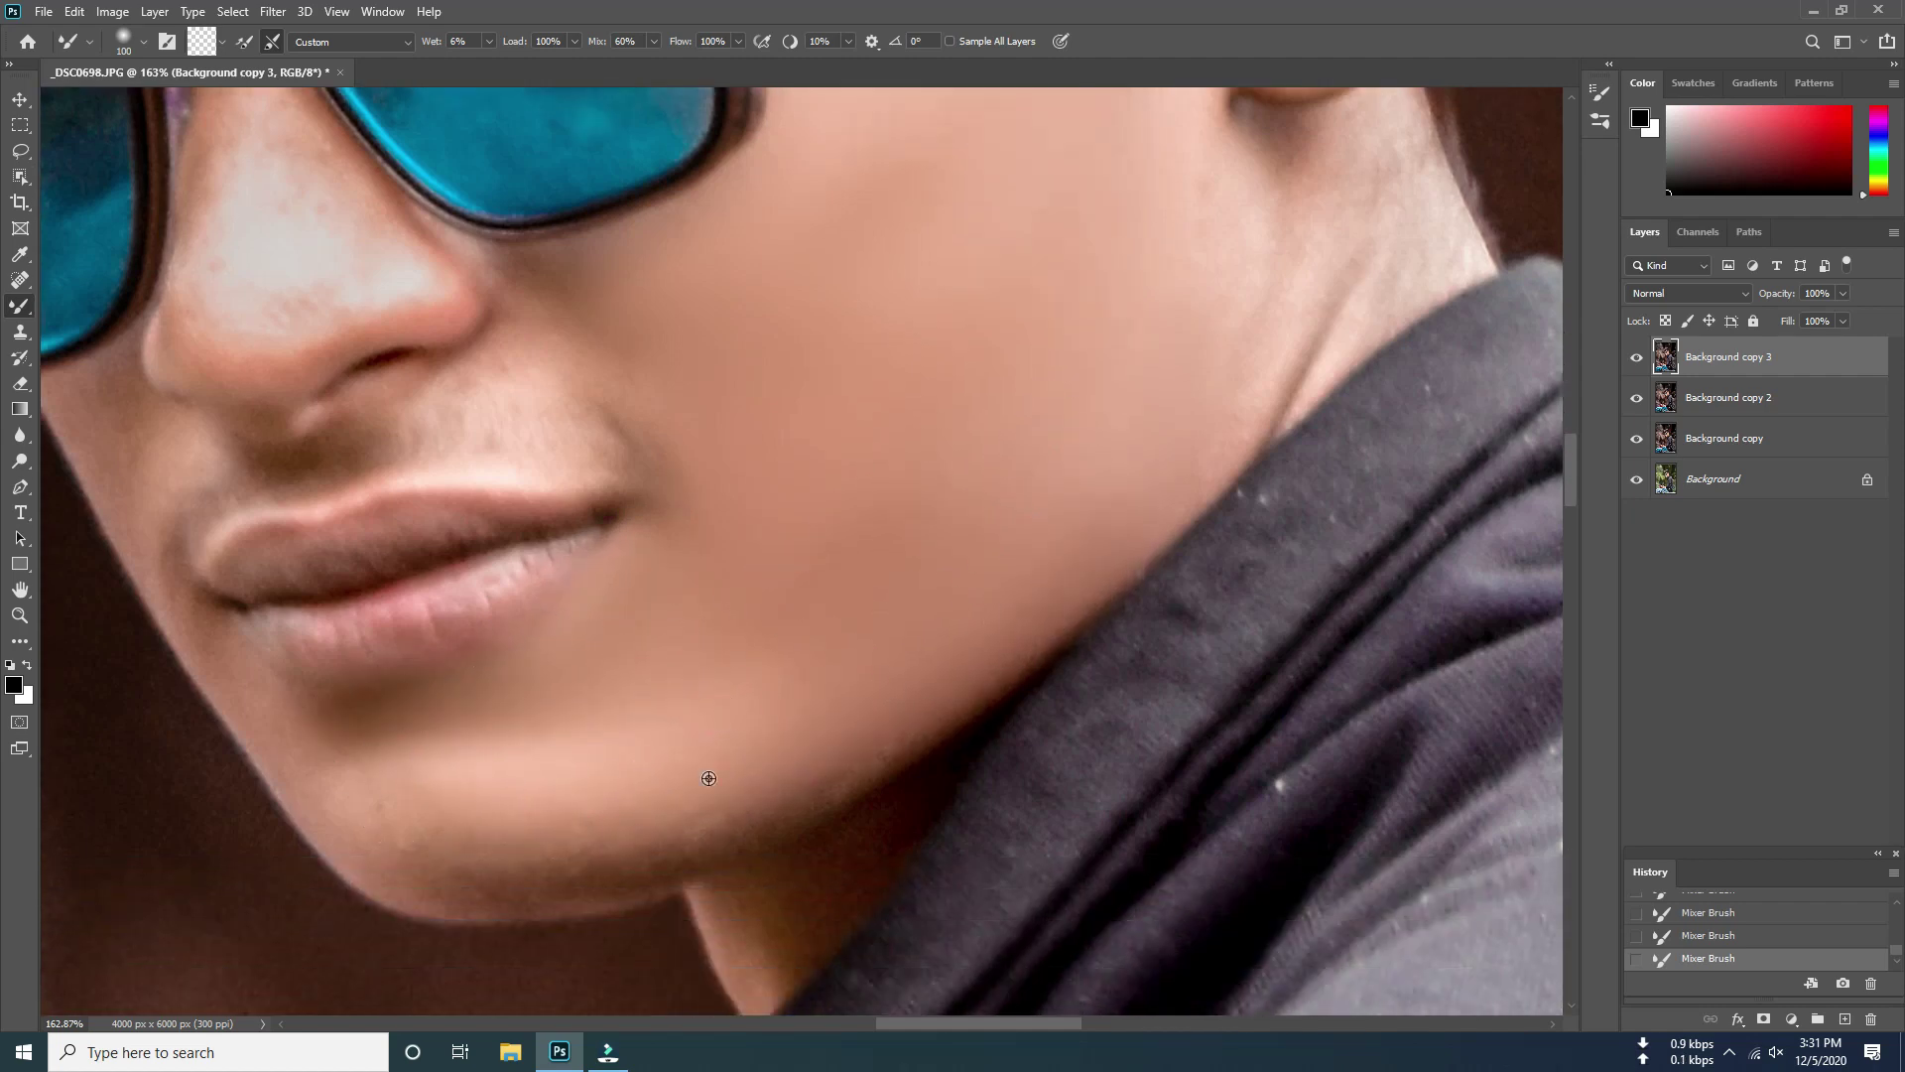
left_click_drag(275, 801, 1099, 529)
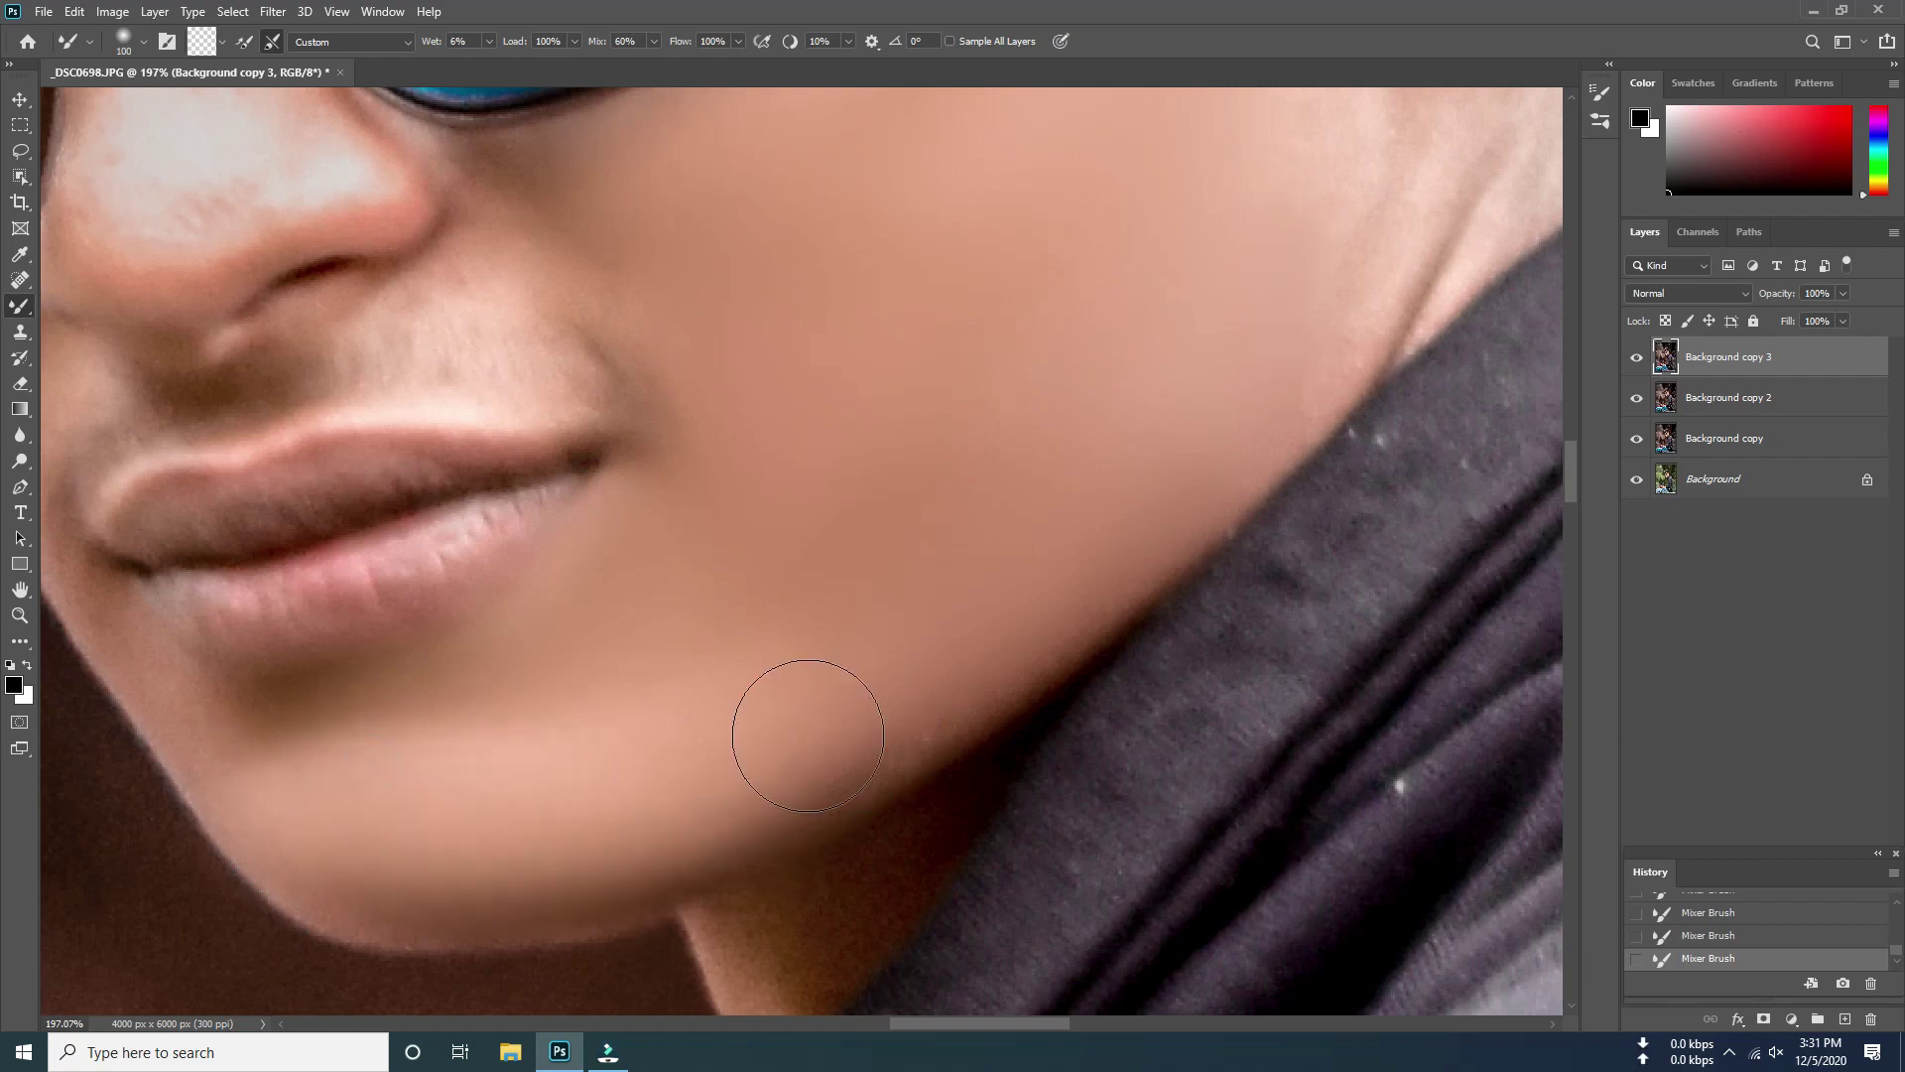
scroll(1099, 529, "down", 6)
scroll(854, 615, "up", 3)
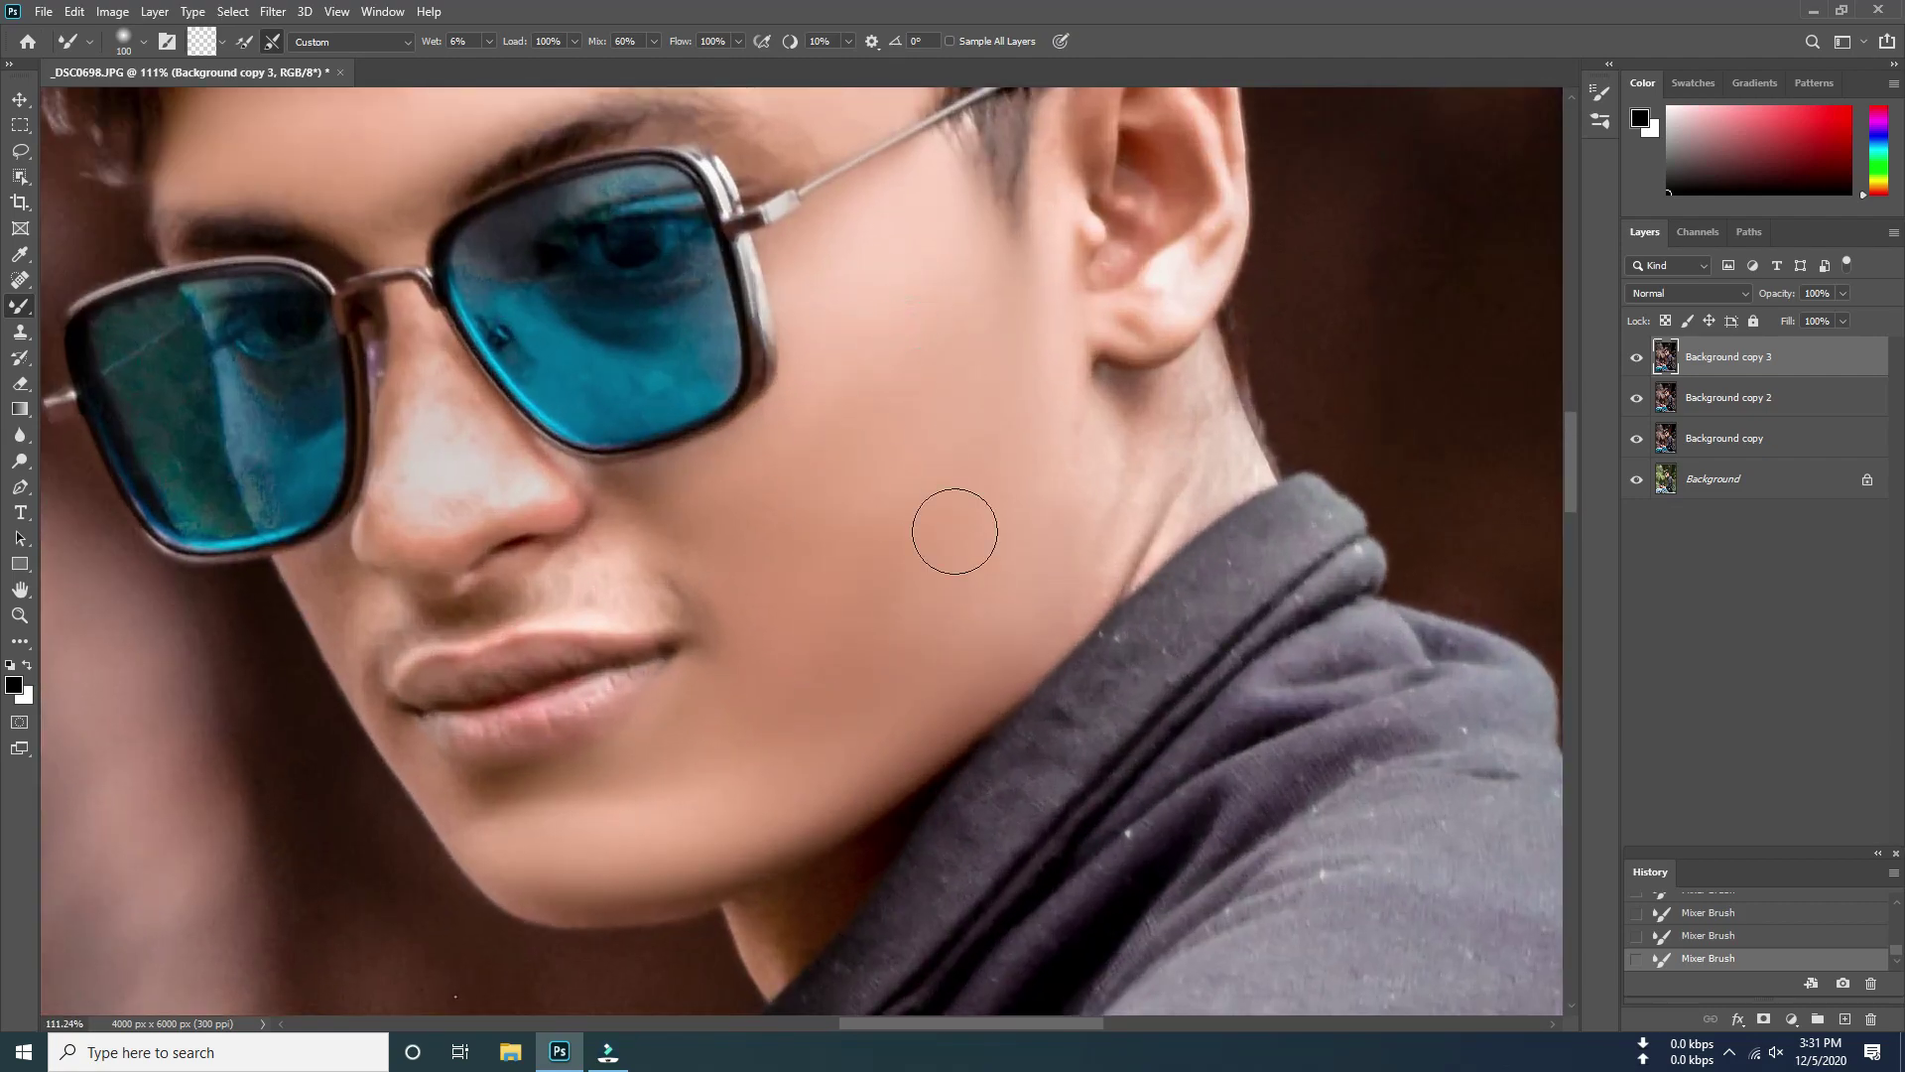
scroll(954, 531, "down", 4)
scroll(635, 774, "up", 4)
scroll(630, 778, "up", 1)
key("bracketleft")
key("bracketleft")
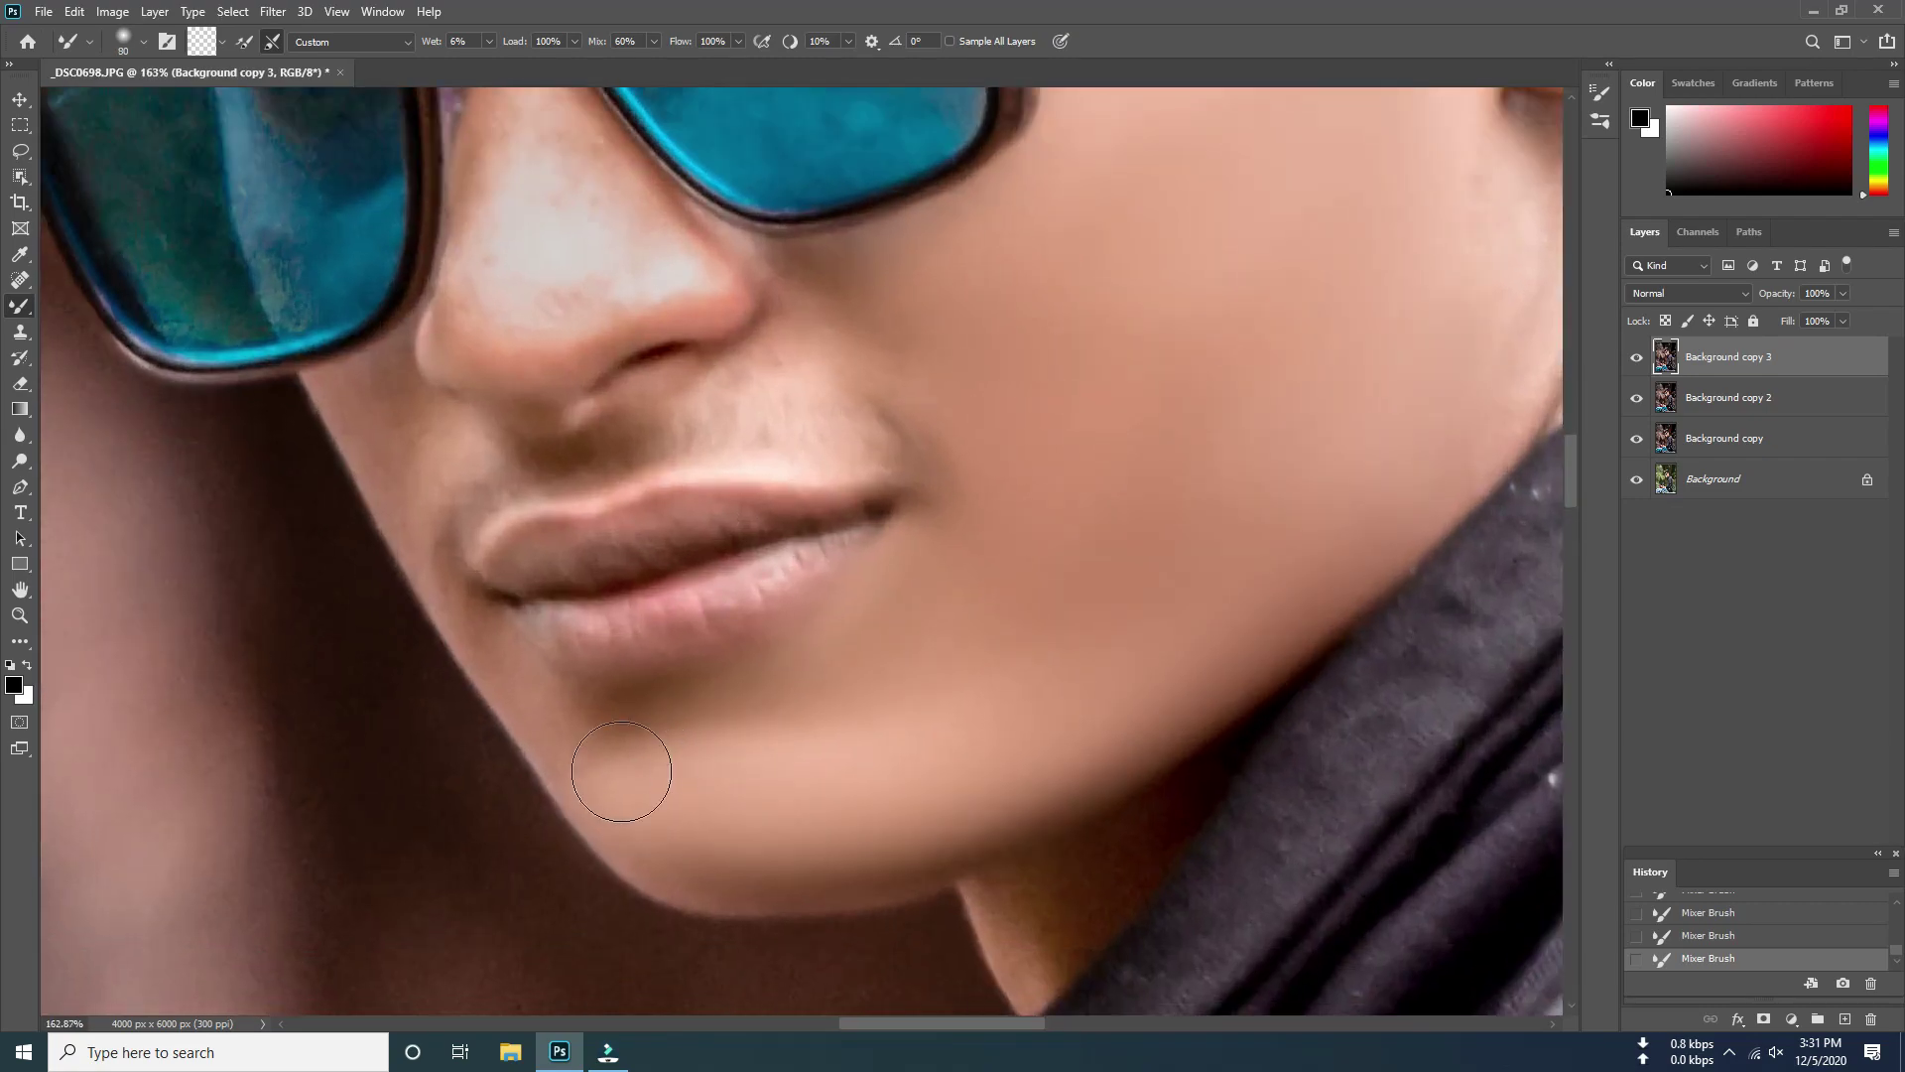
left_click_drag(595, 766, 589, 747)
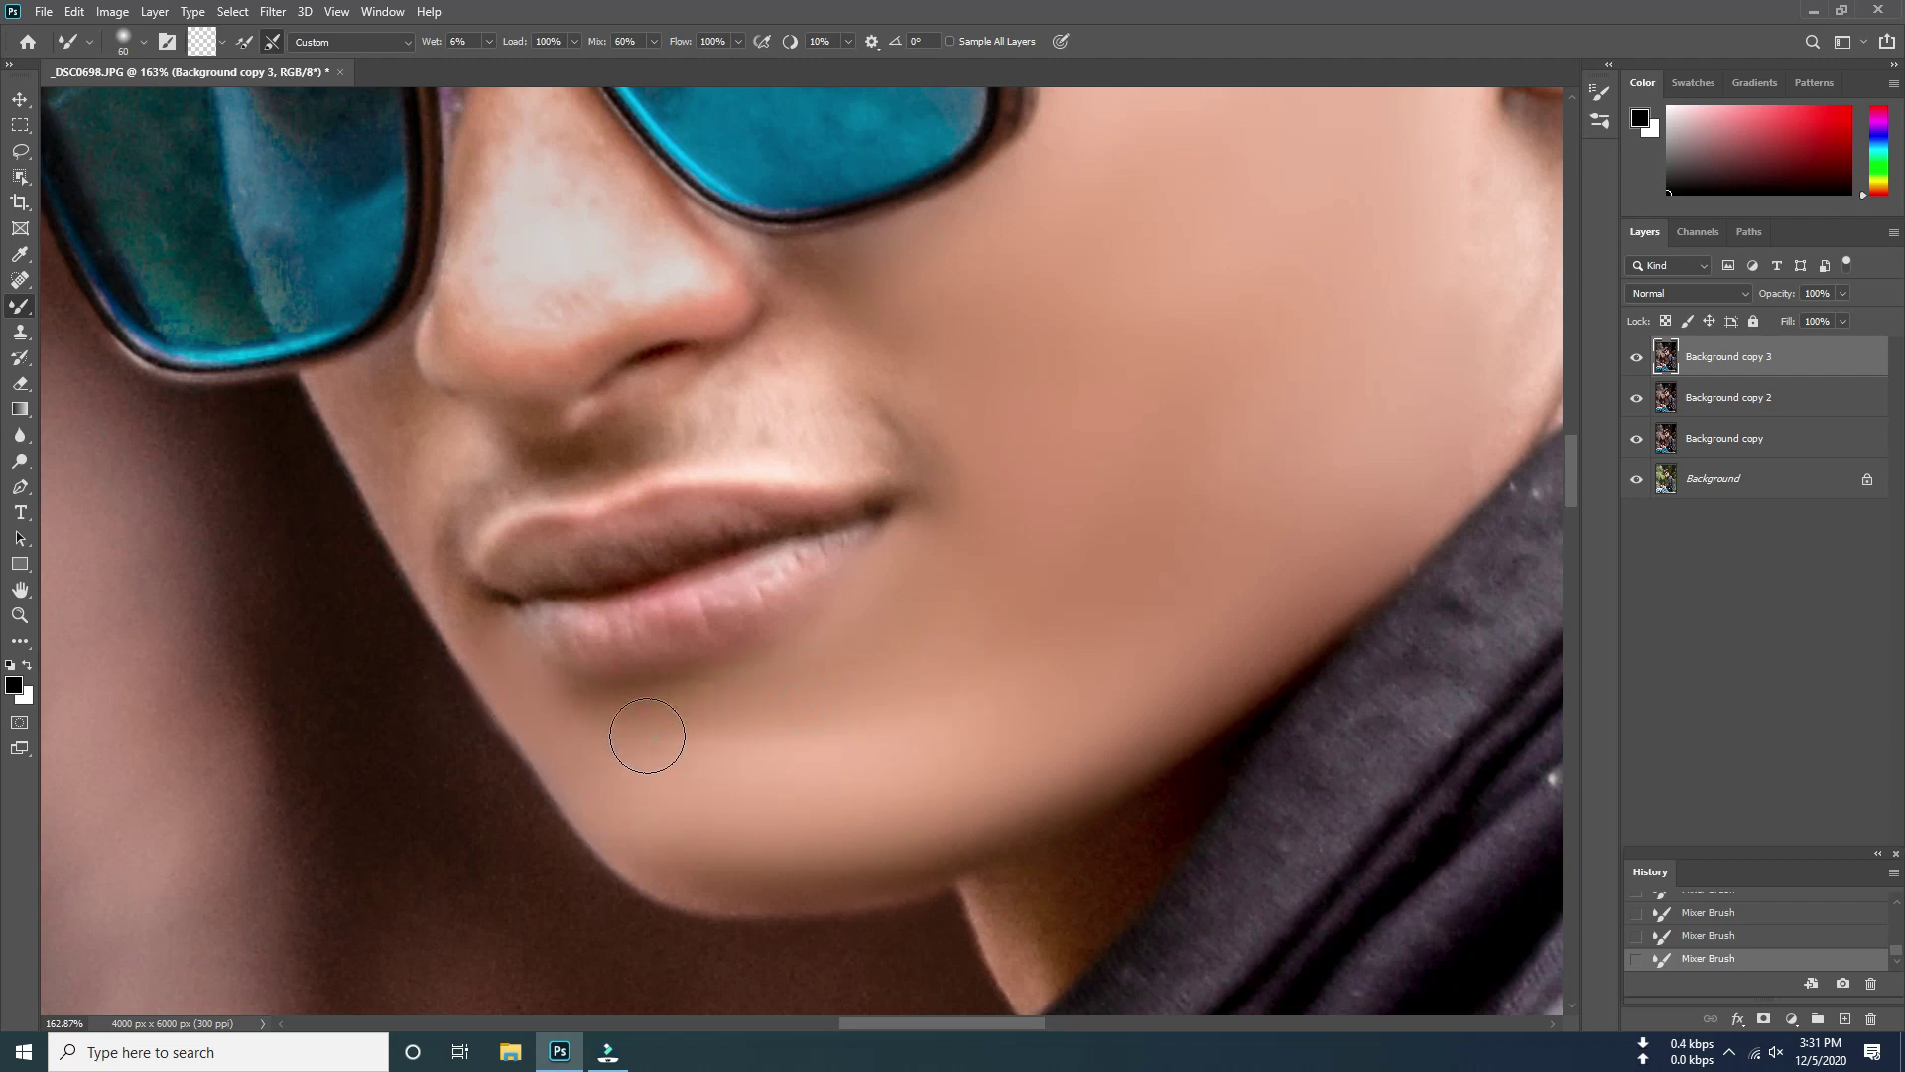
scroll(526, 680, "down", 1)
scroll(681, 714, "down", 2)
Smooth the grainy skin and crease on the neck below the ear
scroll(714, 787, "down", 1)
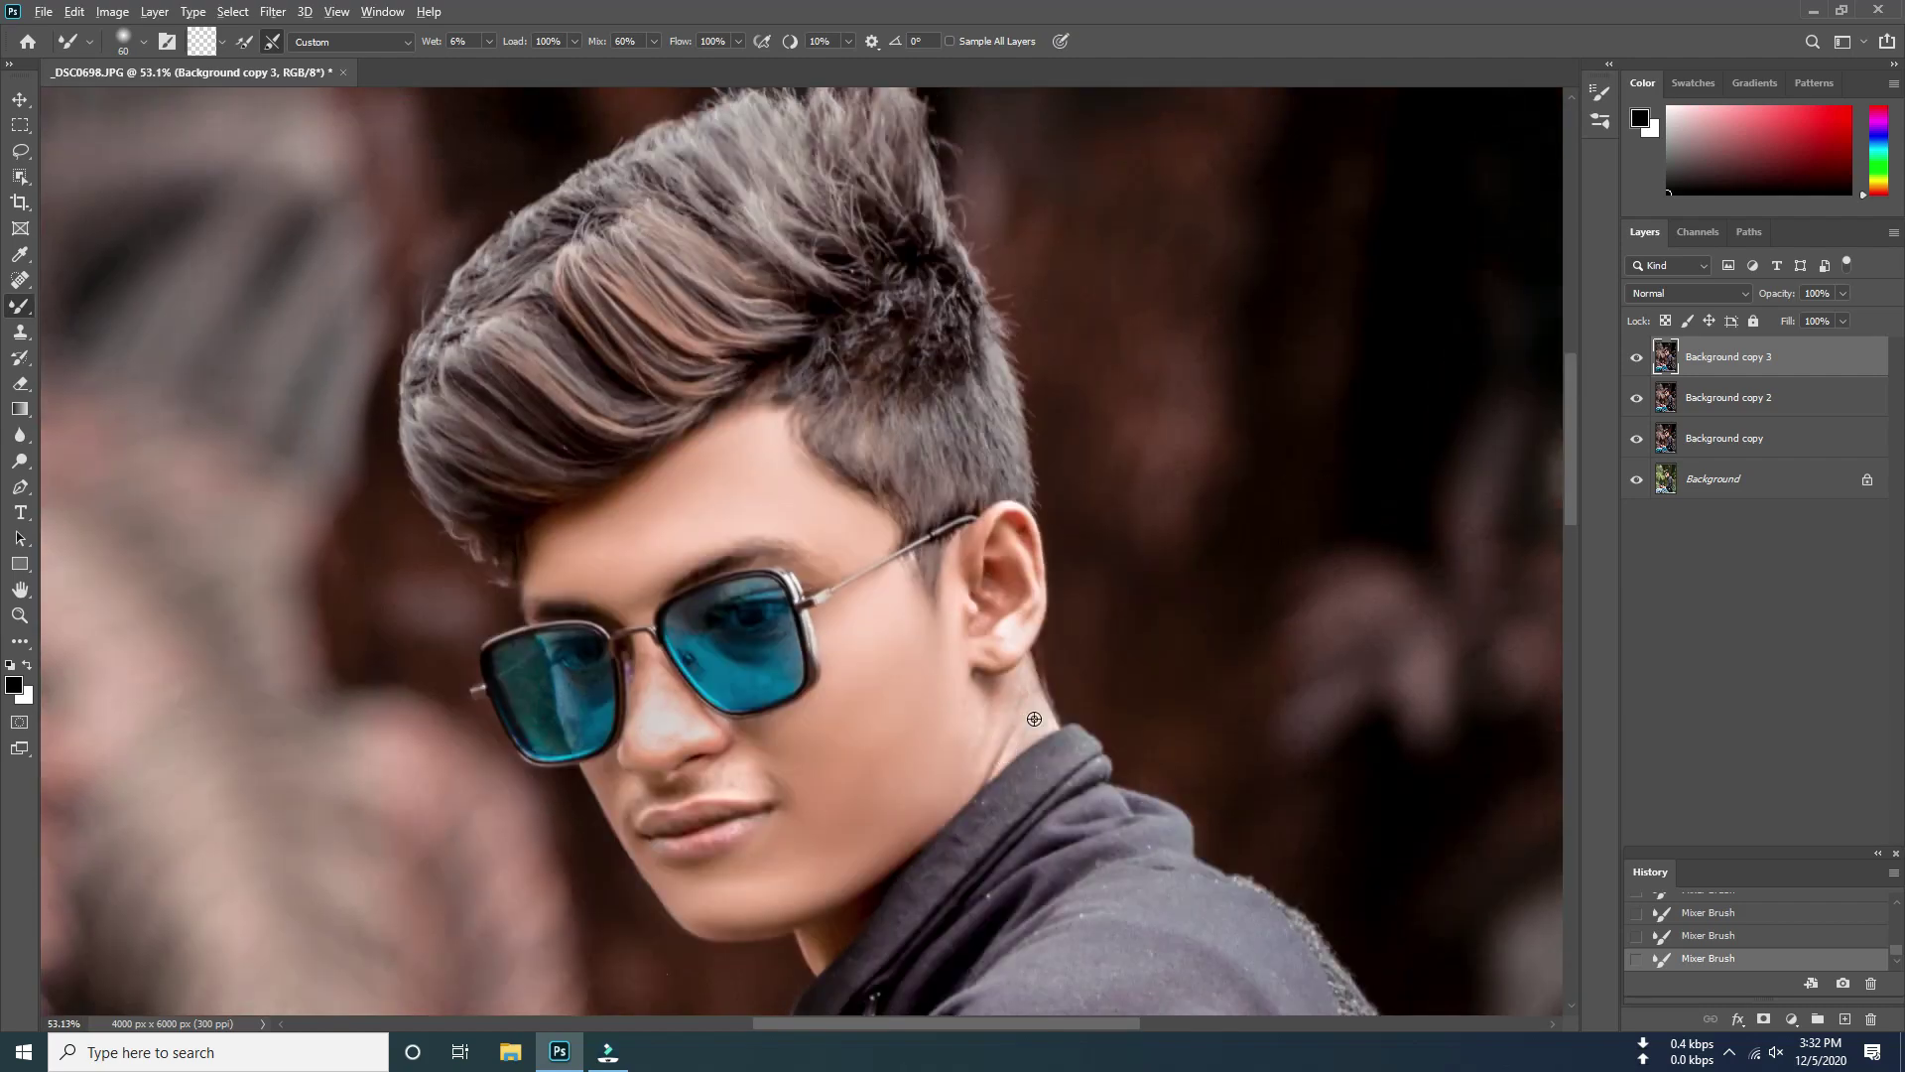
scroll(997, 665, "up", 4)
scroll(938, 650, "up", 1)
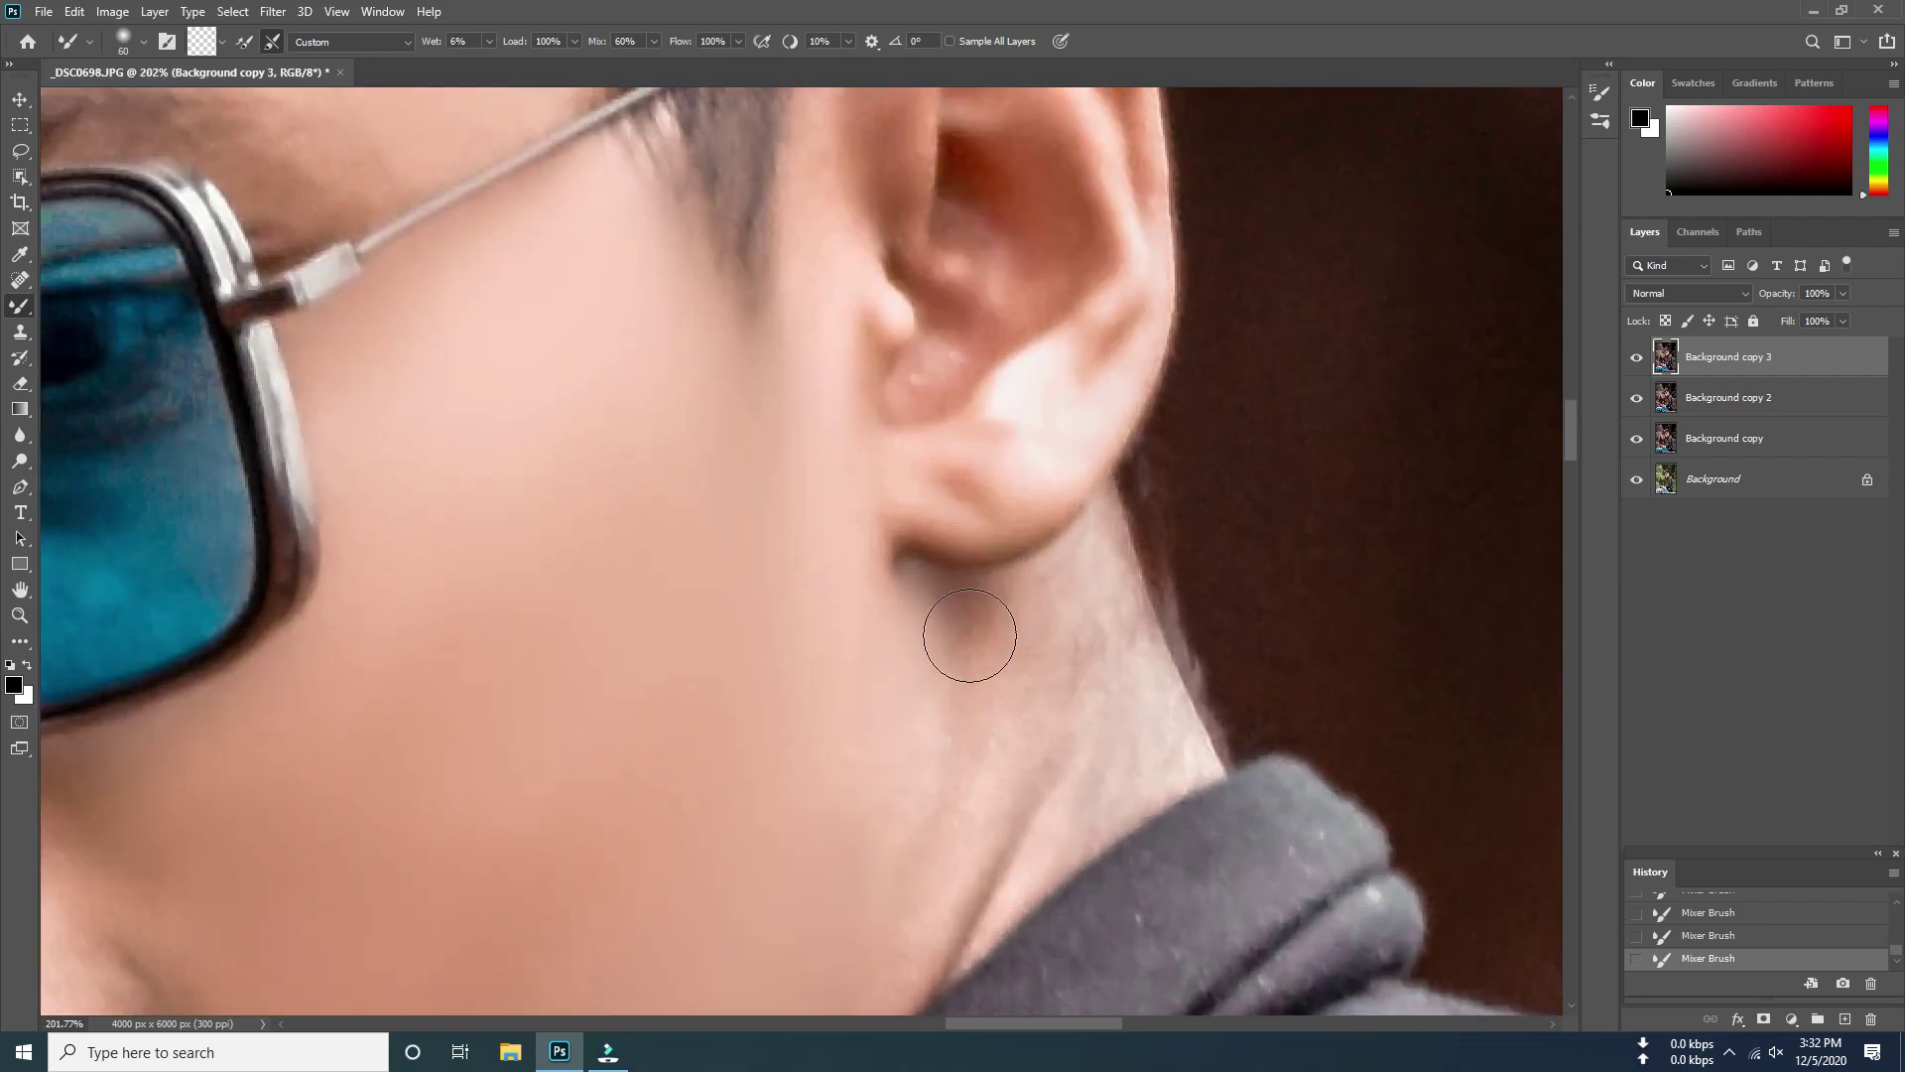
mouse_move(941, 624)
left_mouse_down()
mouse_move(943, 668)
mouse_move(1058, 625)
mouse_move(986, 651)
mouse_move(1089, 589)
mouse_move(1081, 608)
mouse_move(1165, 765)
left_mouse_up()
scroll(1091, 714, "down", 2)
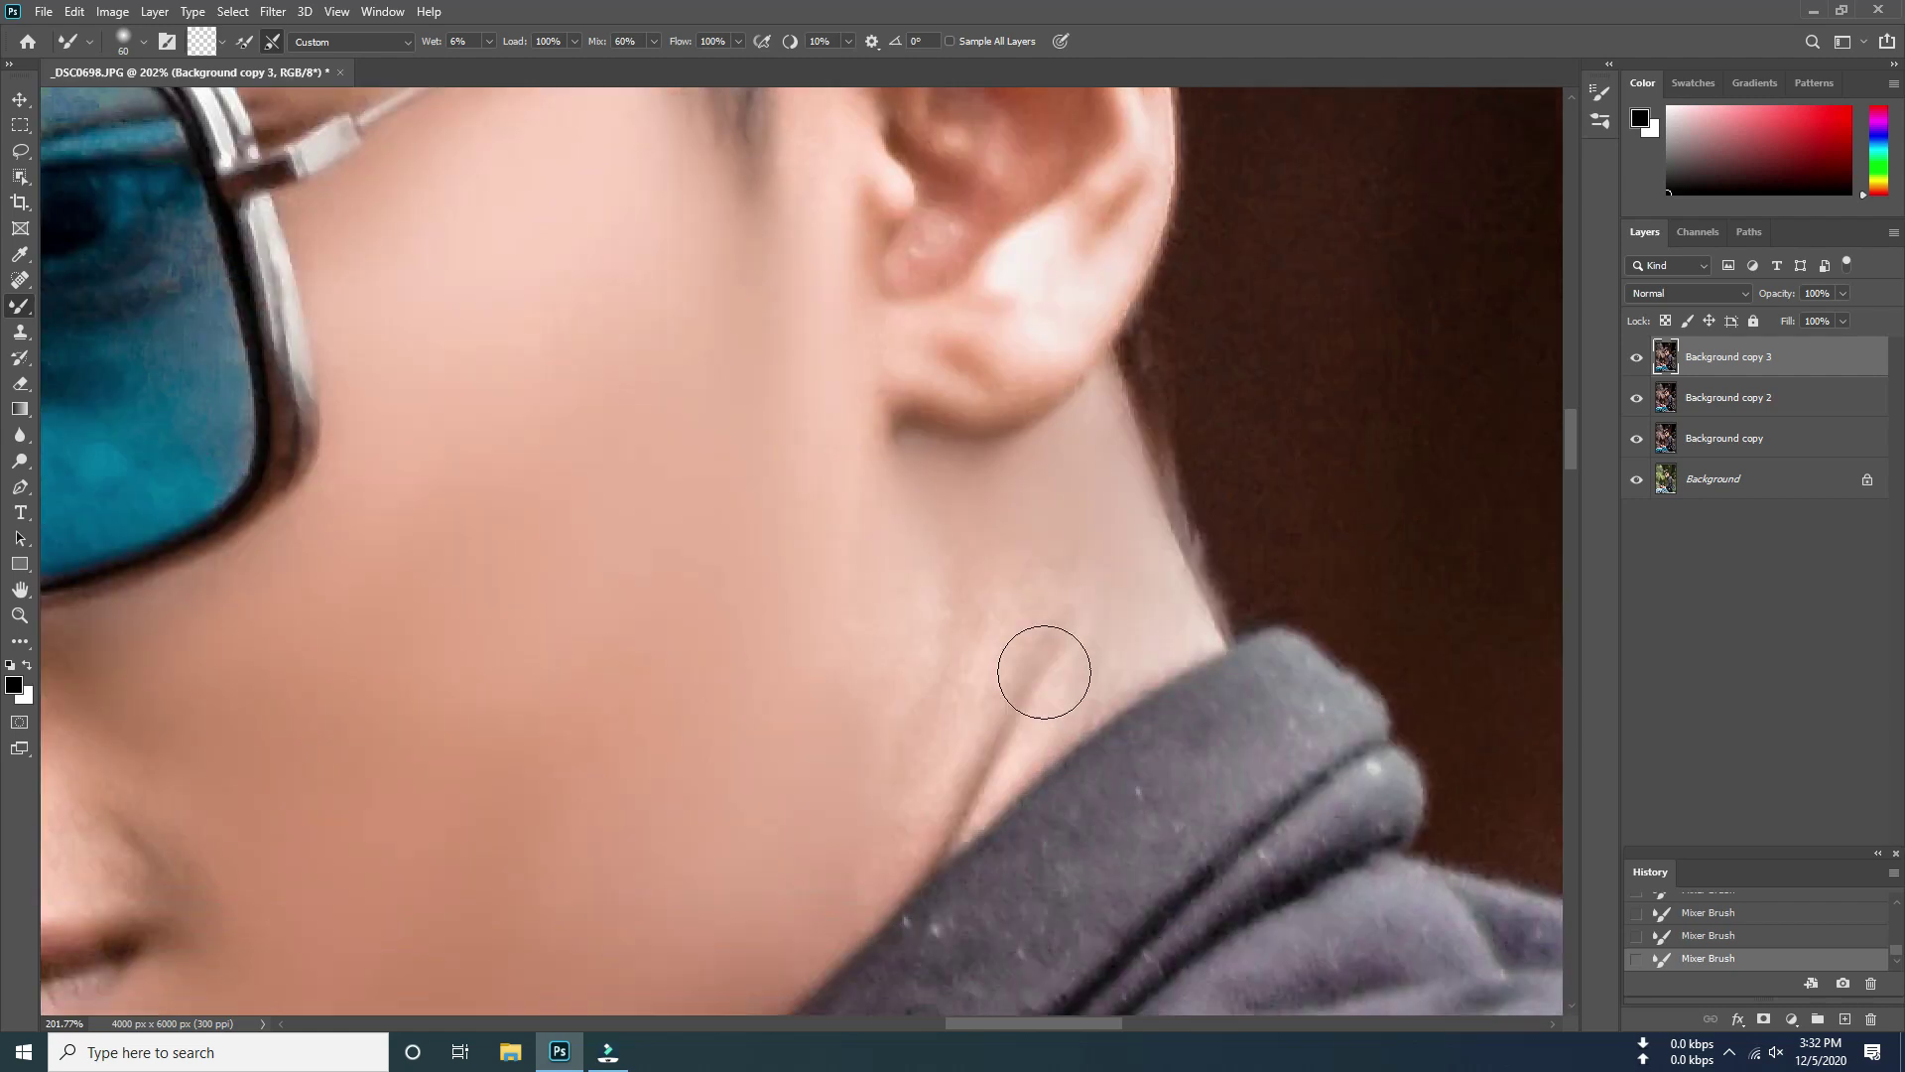
scroll(1042, 668, "down", 1)
mouse_move(891, 499)
left_mouse_down()
mouse_move(986, 578)
mouse_move(860, 829)
mouse_move(1148, 552)
mouse_move(976, 713)
mouse_move(1044, 554)
left_mouse_up()
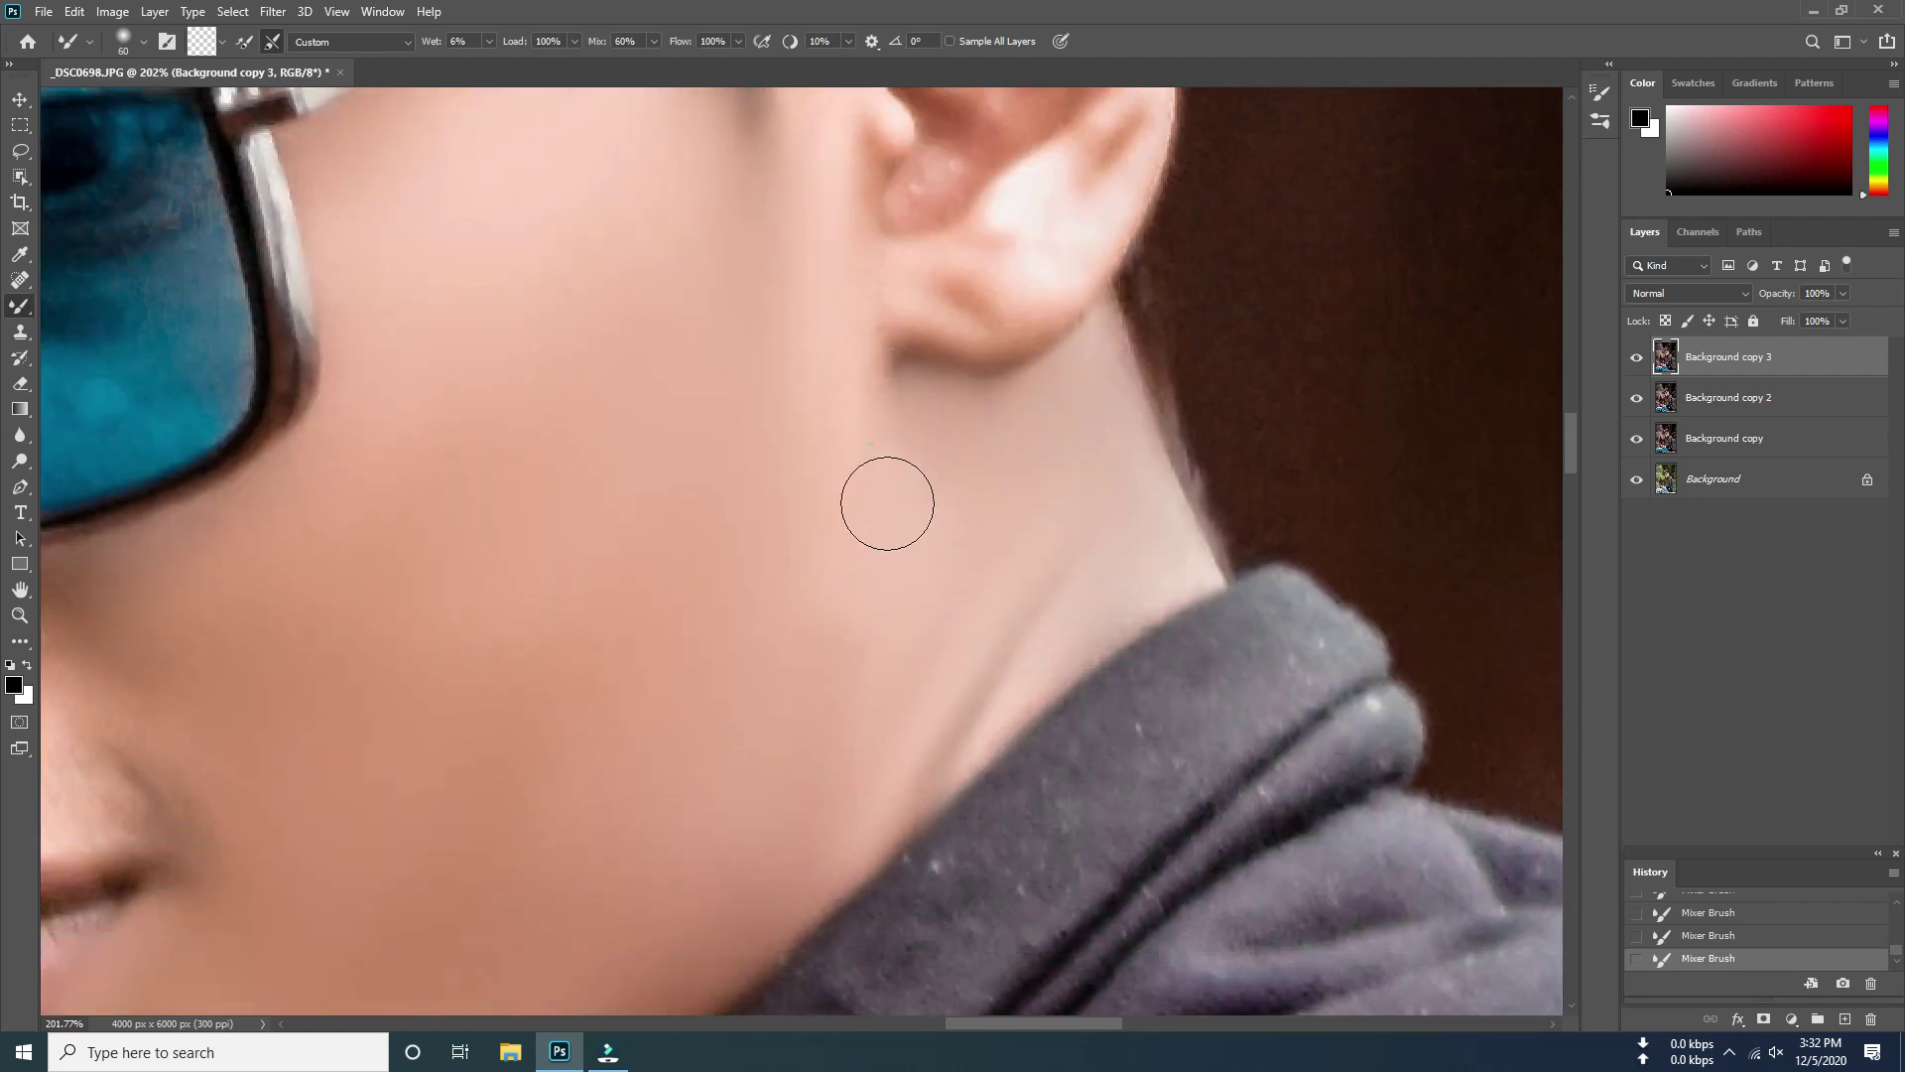
Smooth the ear's inner front edge and soften the hair edge above the ear
scroll(884, 502, "down", 5)
scroll(893, 476, "up", 1)
scroll(932, 447, "up", 3)
scroll(932, 448, "up", 2)
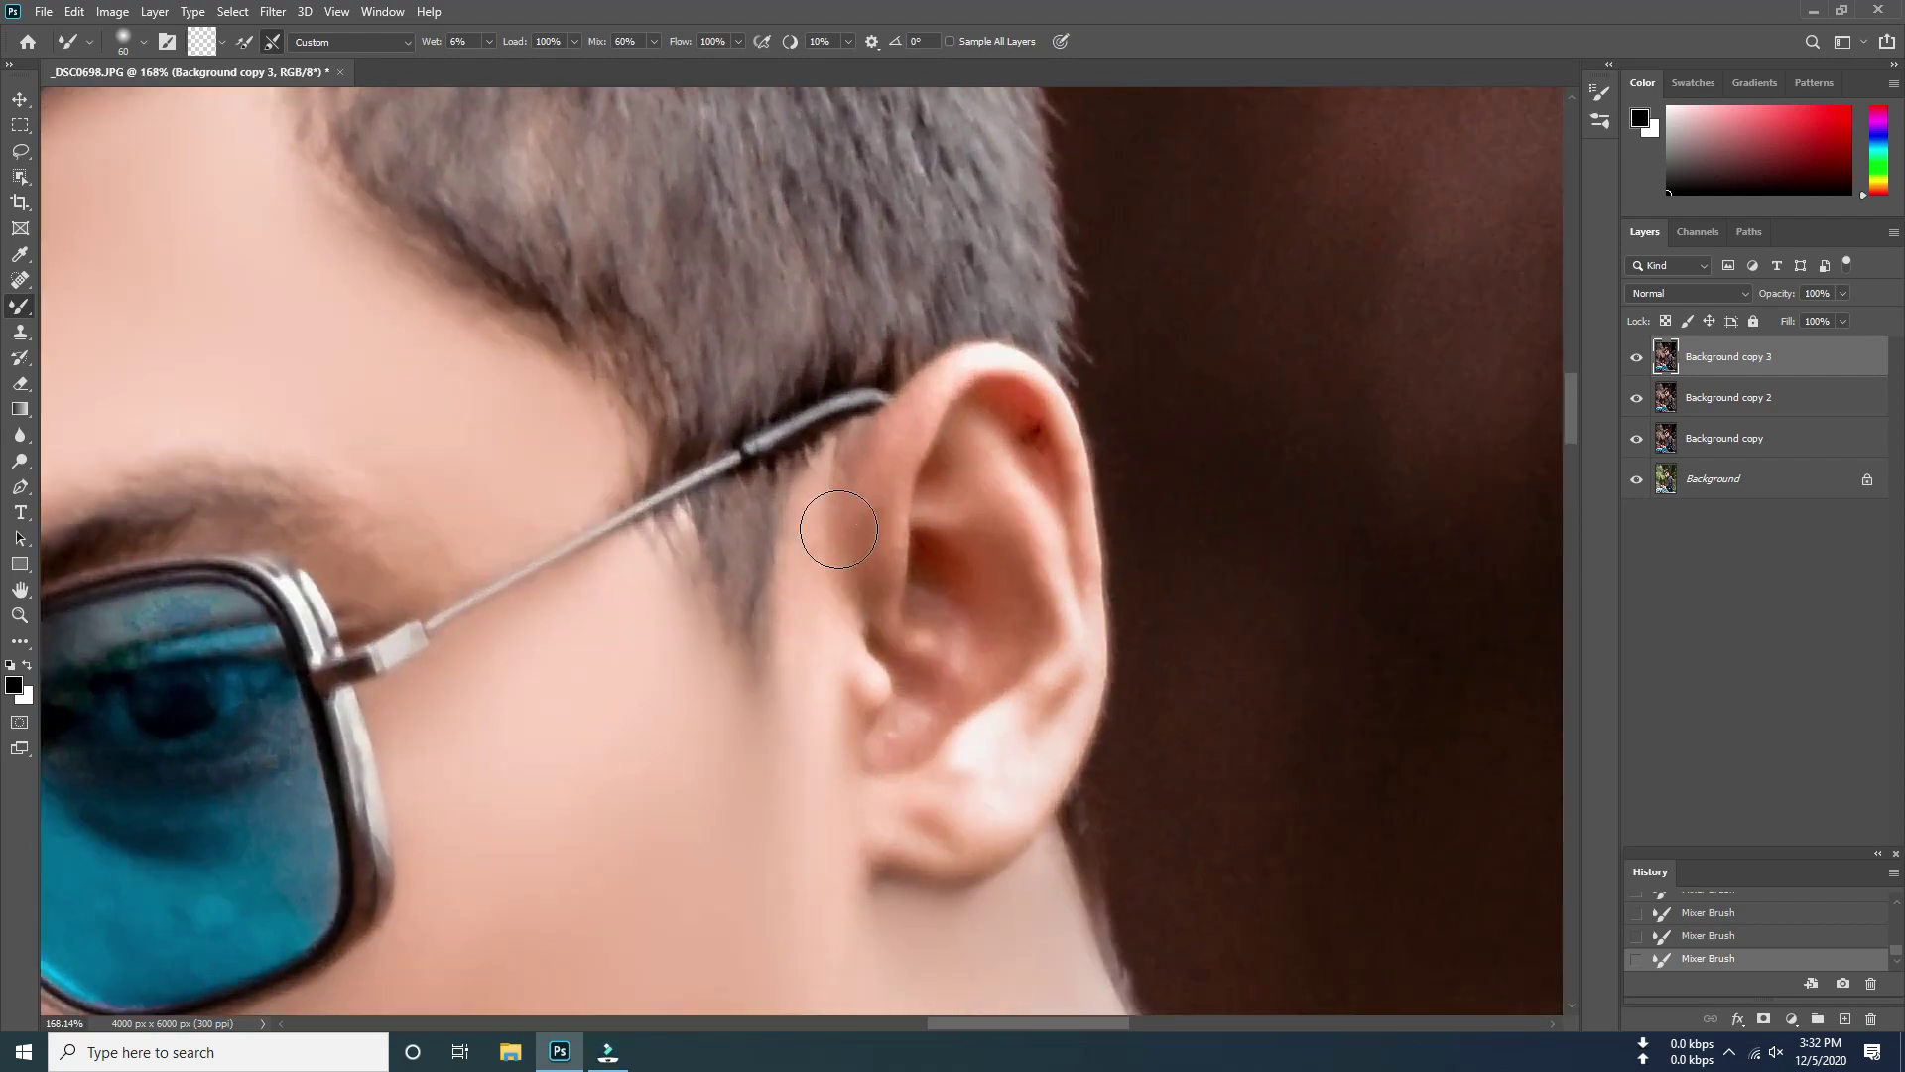
left_click_drag(837, 540, 908, 651)
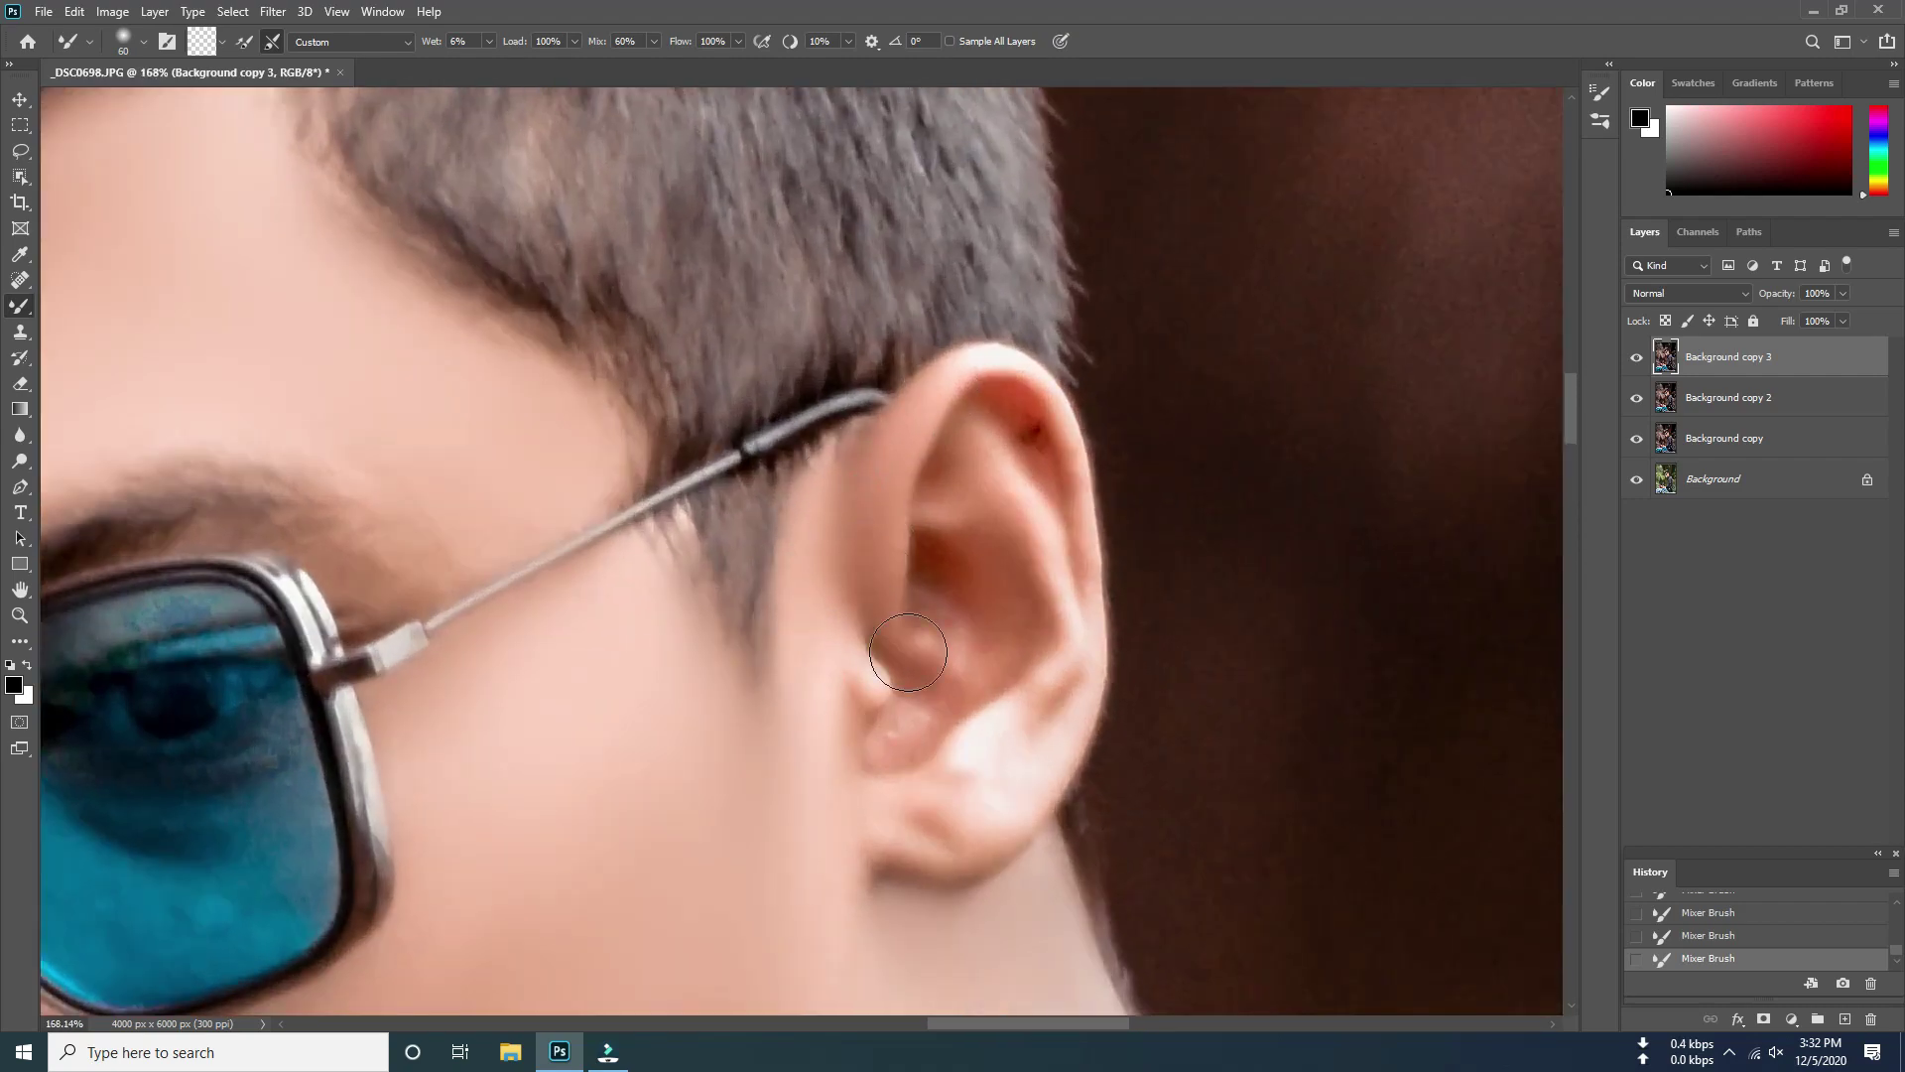
left_click_drag(880, 466, 1018, 374)
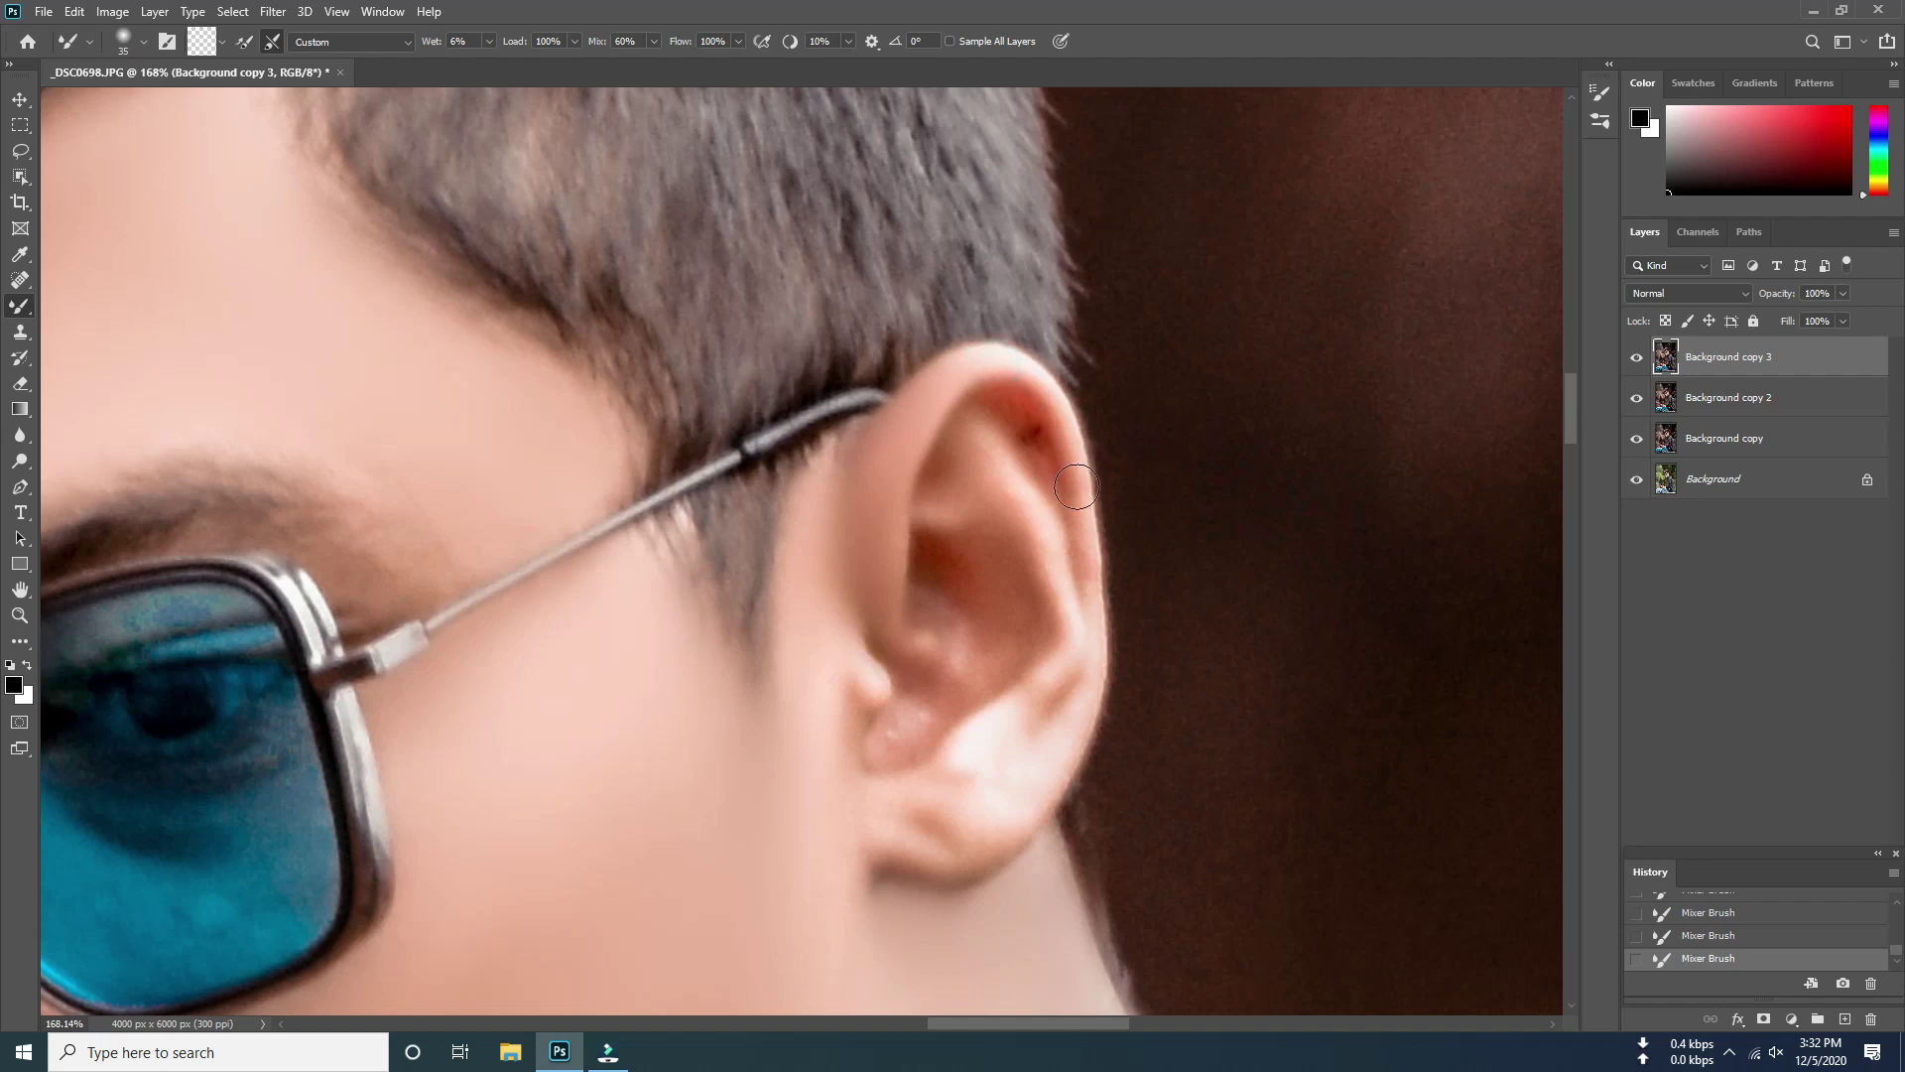
Spot-heal the red ear-rim spot, then smooth the earlobe and the reddish area inside the ear
left_click(20, 279)
left_click(1032, 434)
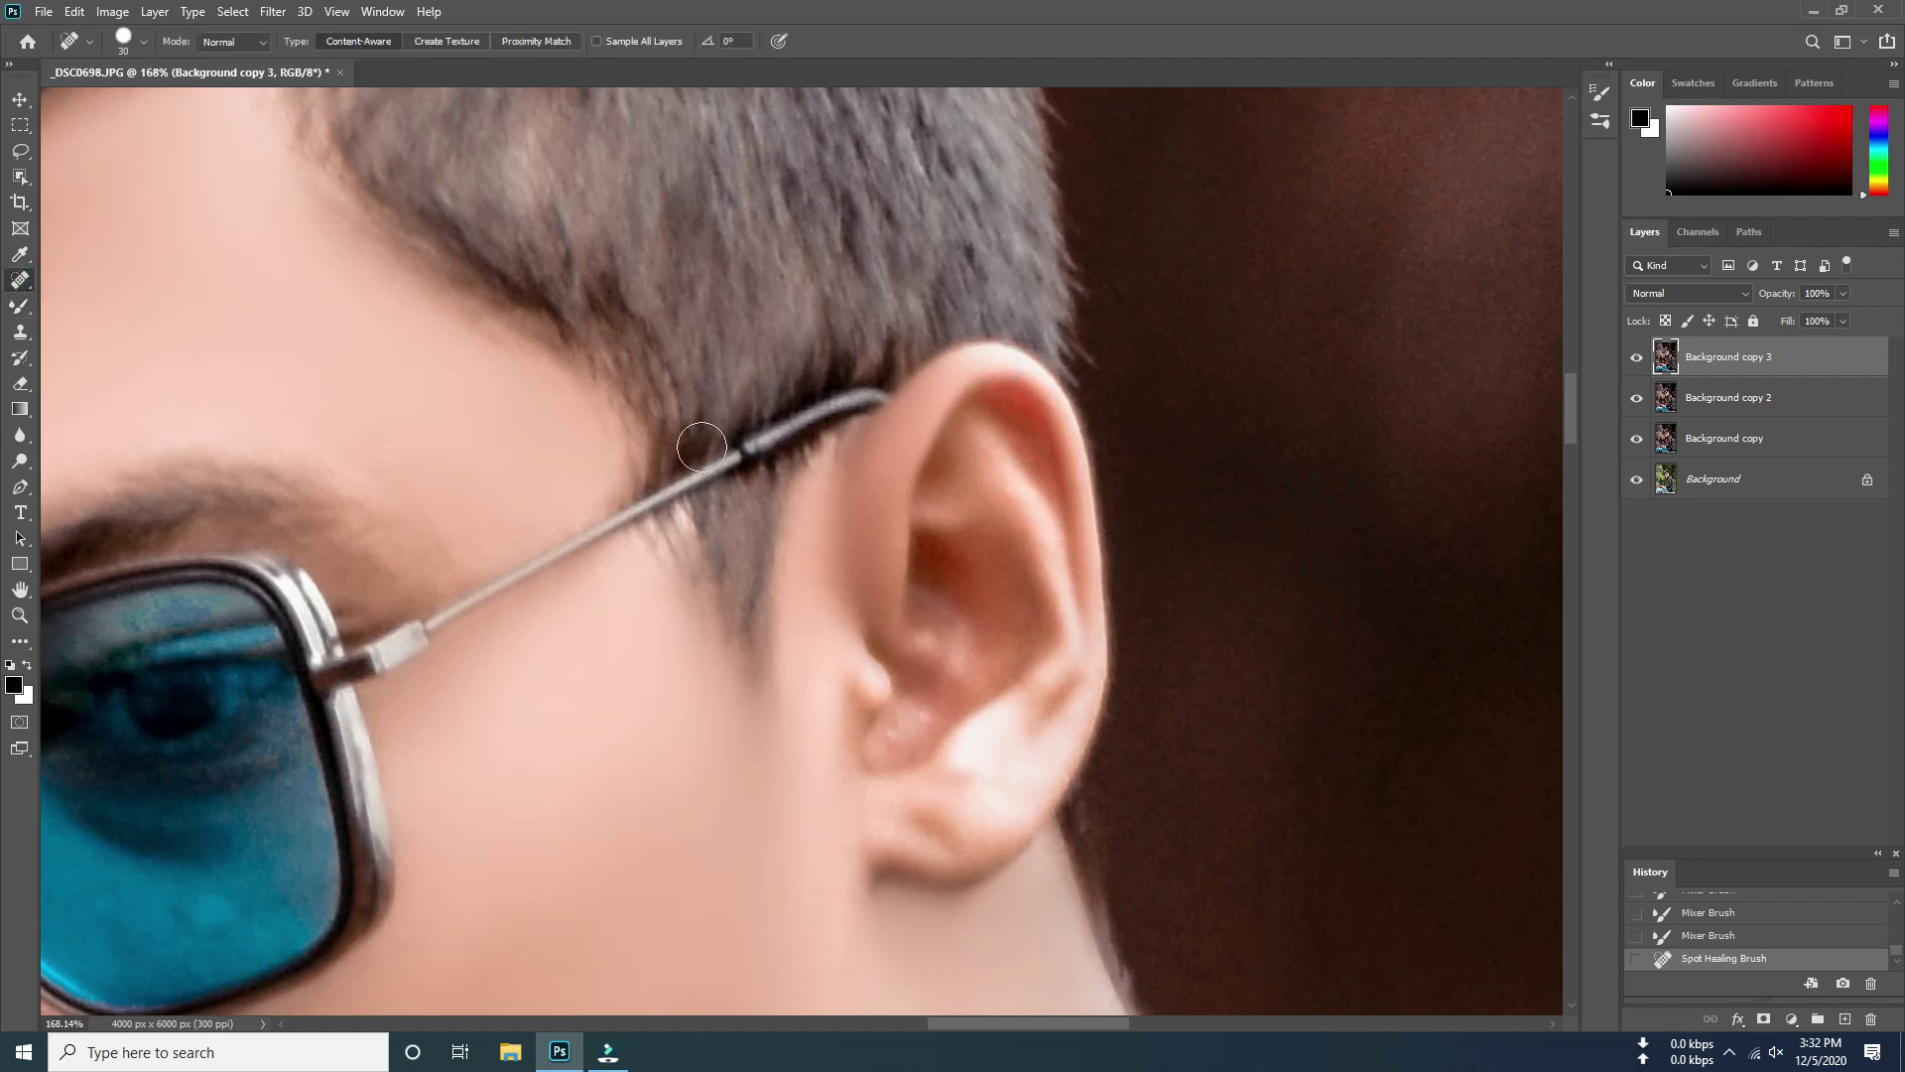
left_click(22, 305)
left_click_drag(1031, 443, 1038, 455)
scroll(1089, 553, "down", 1)
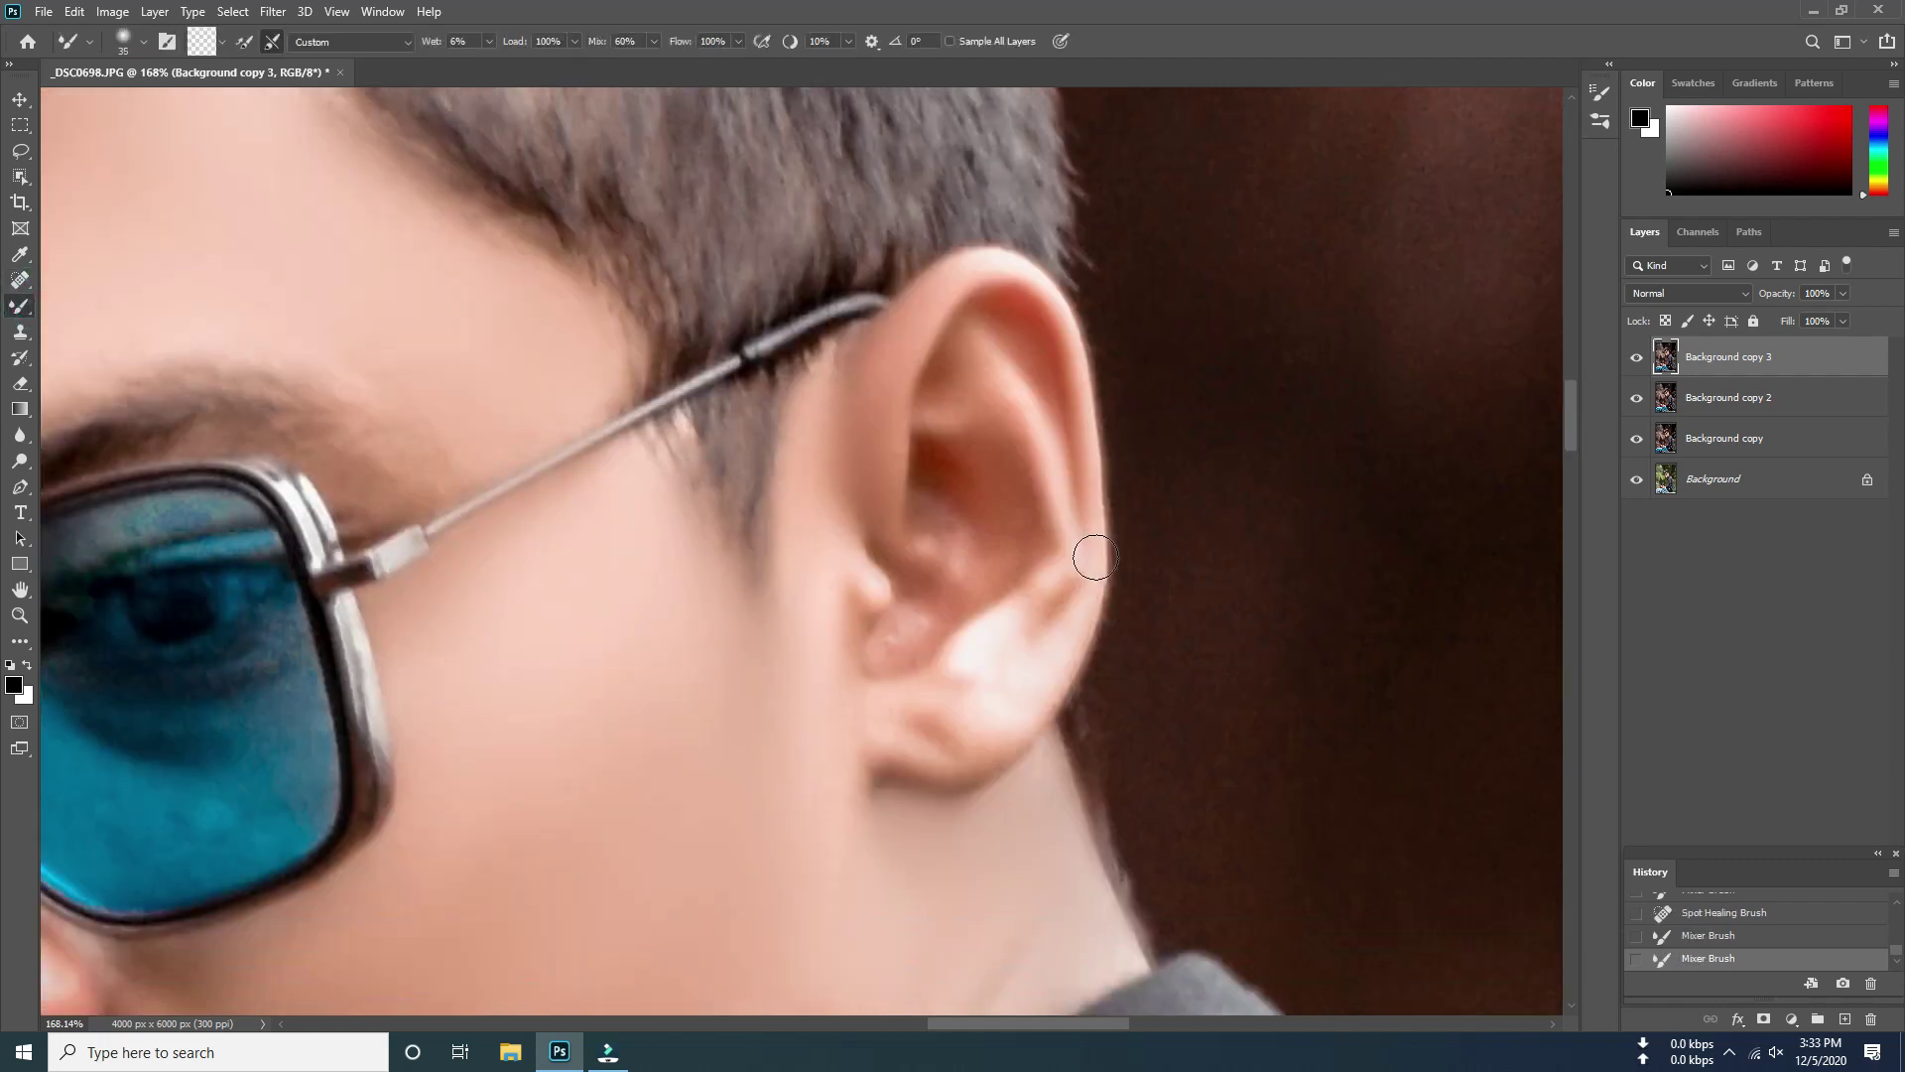
scroll(1016, 609, "down", 1)
left_click_drag(985, 682, 871, 663)
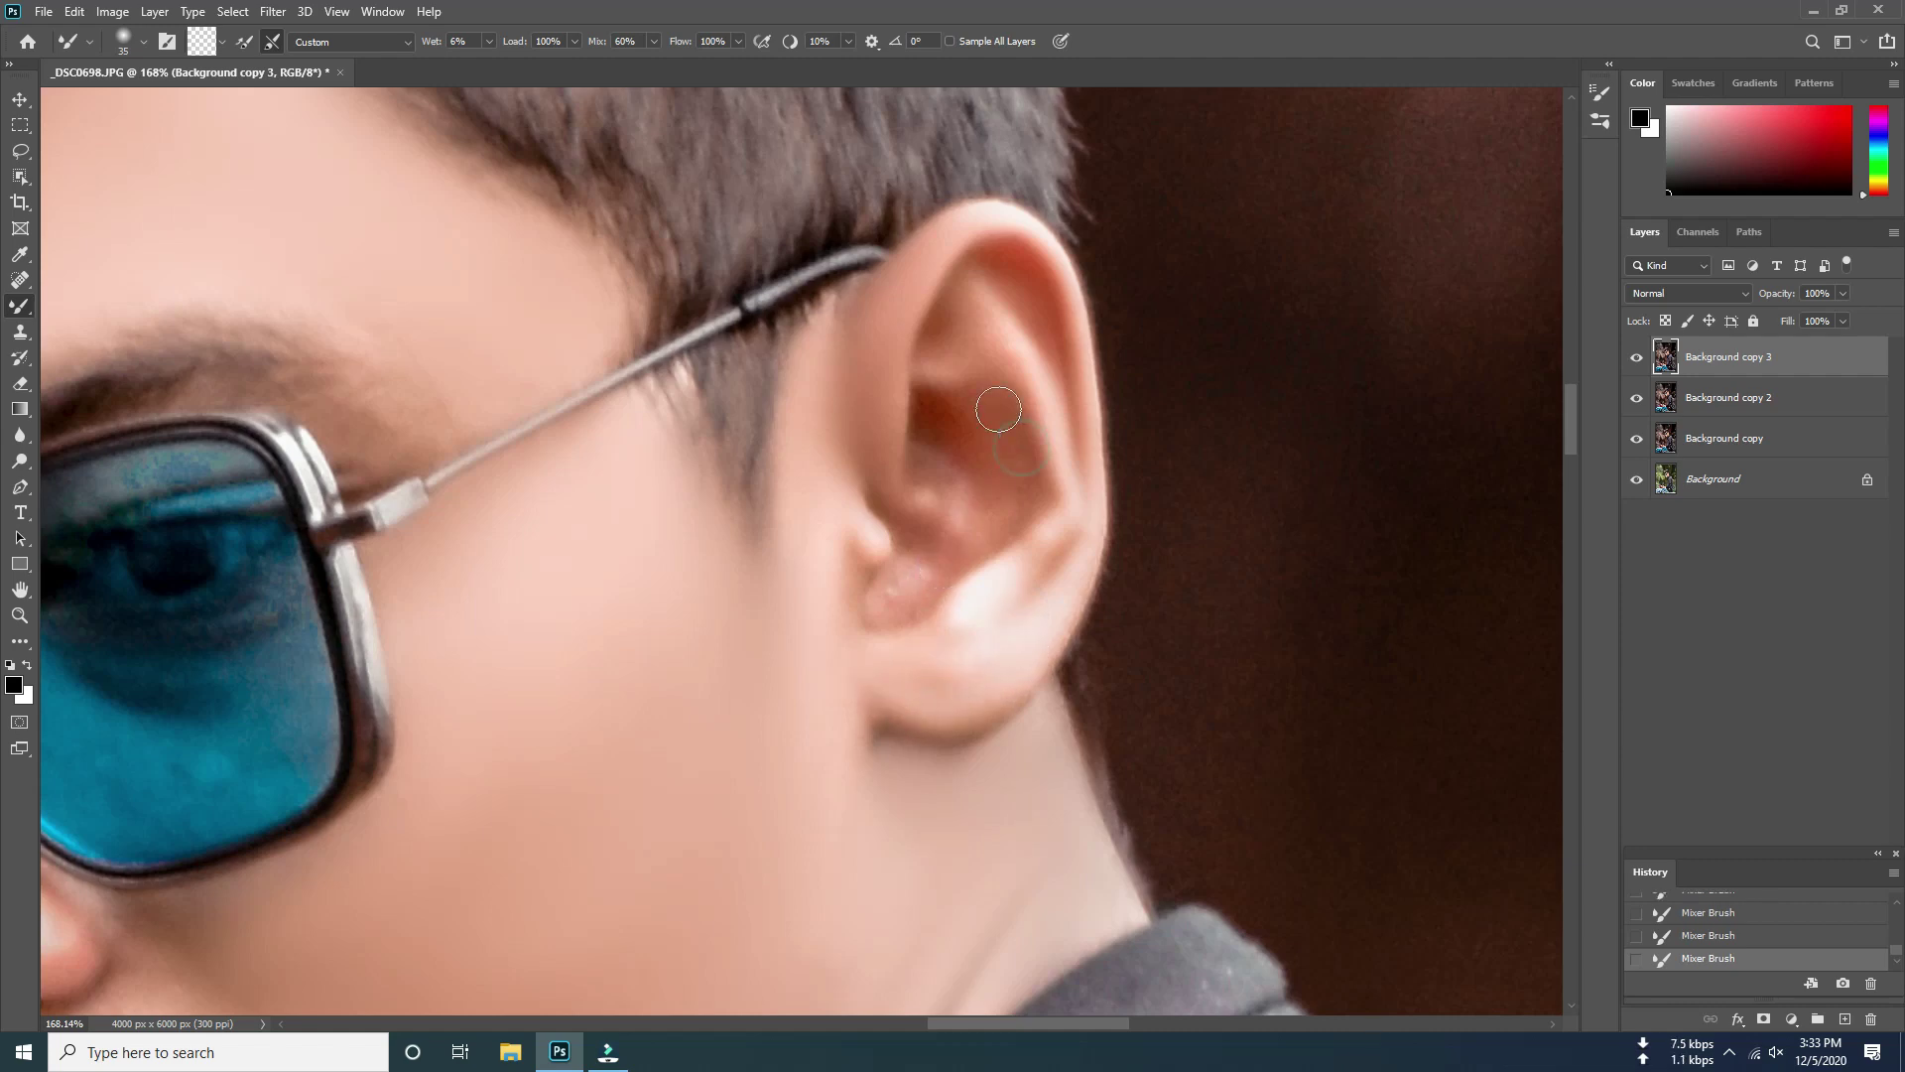
mouse_move(998, 408)
left_mouse_down()
mouse_move(927, 424)
mouse_move(1025, 508)
left_mouse_up()
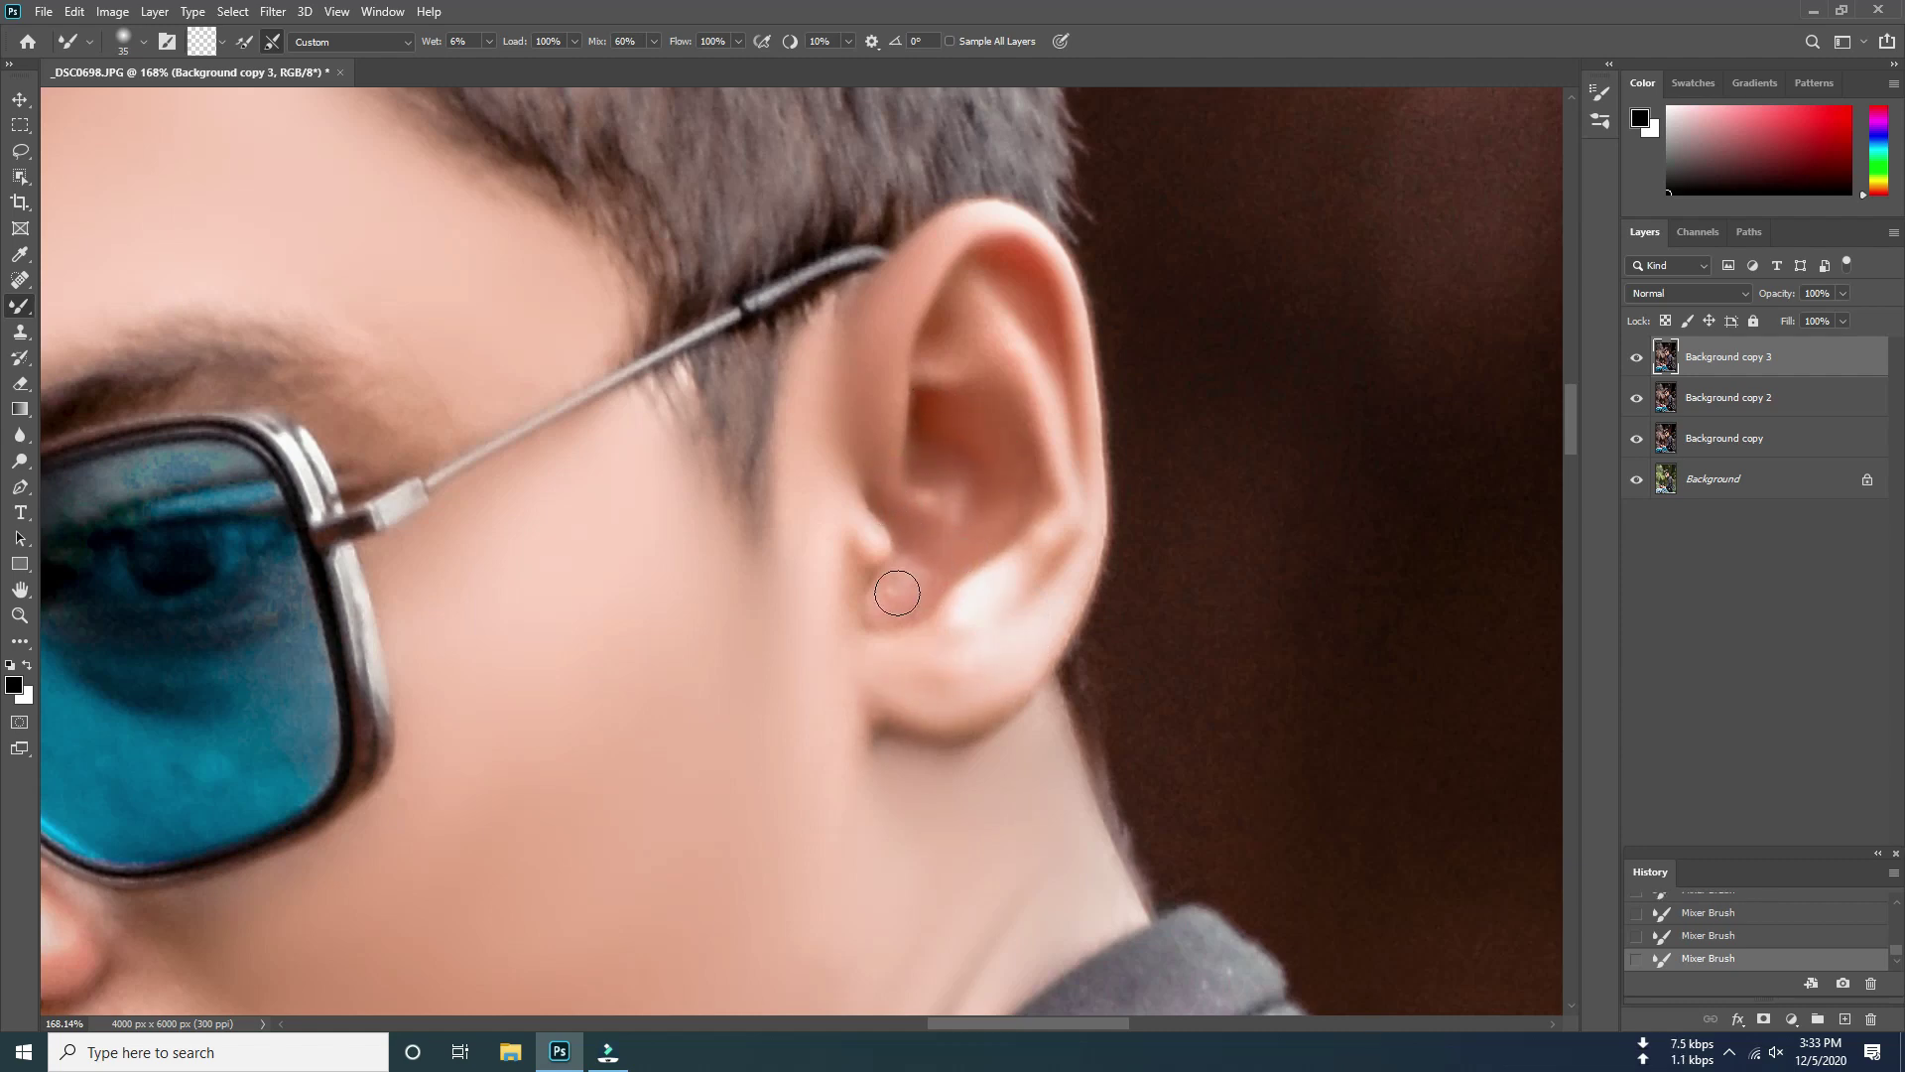
Smooth and blend the skin on the nose bridge, tip and sides
scroll(986, 451, "down", 3)
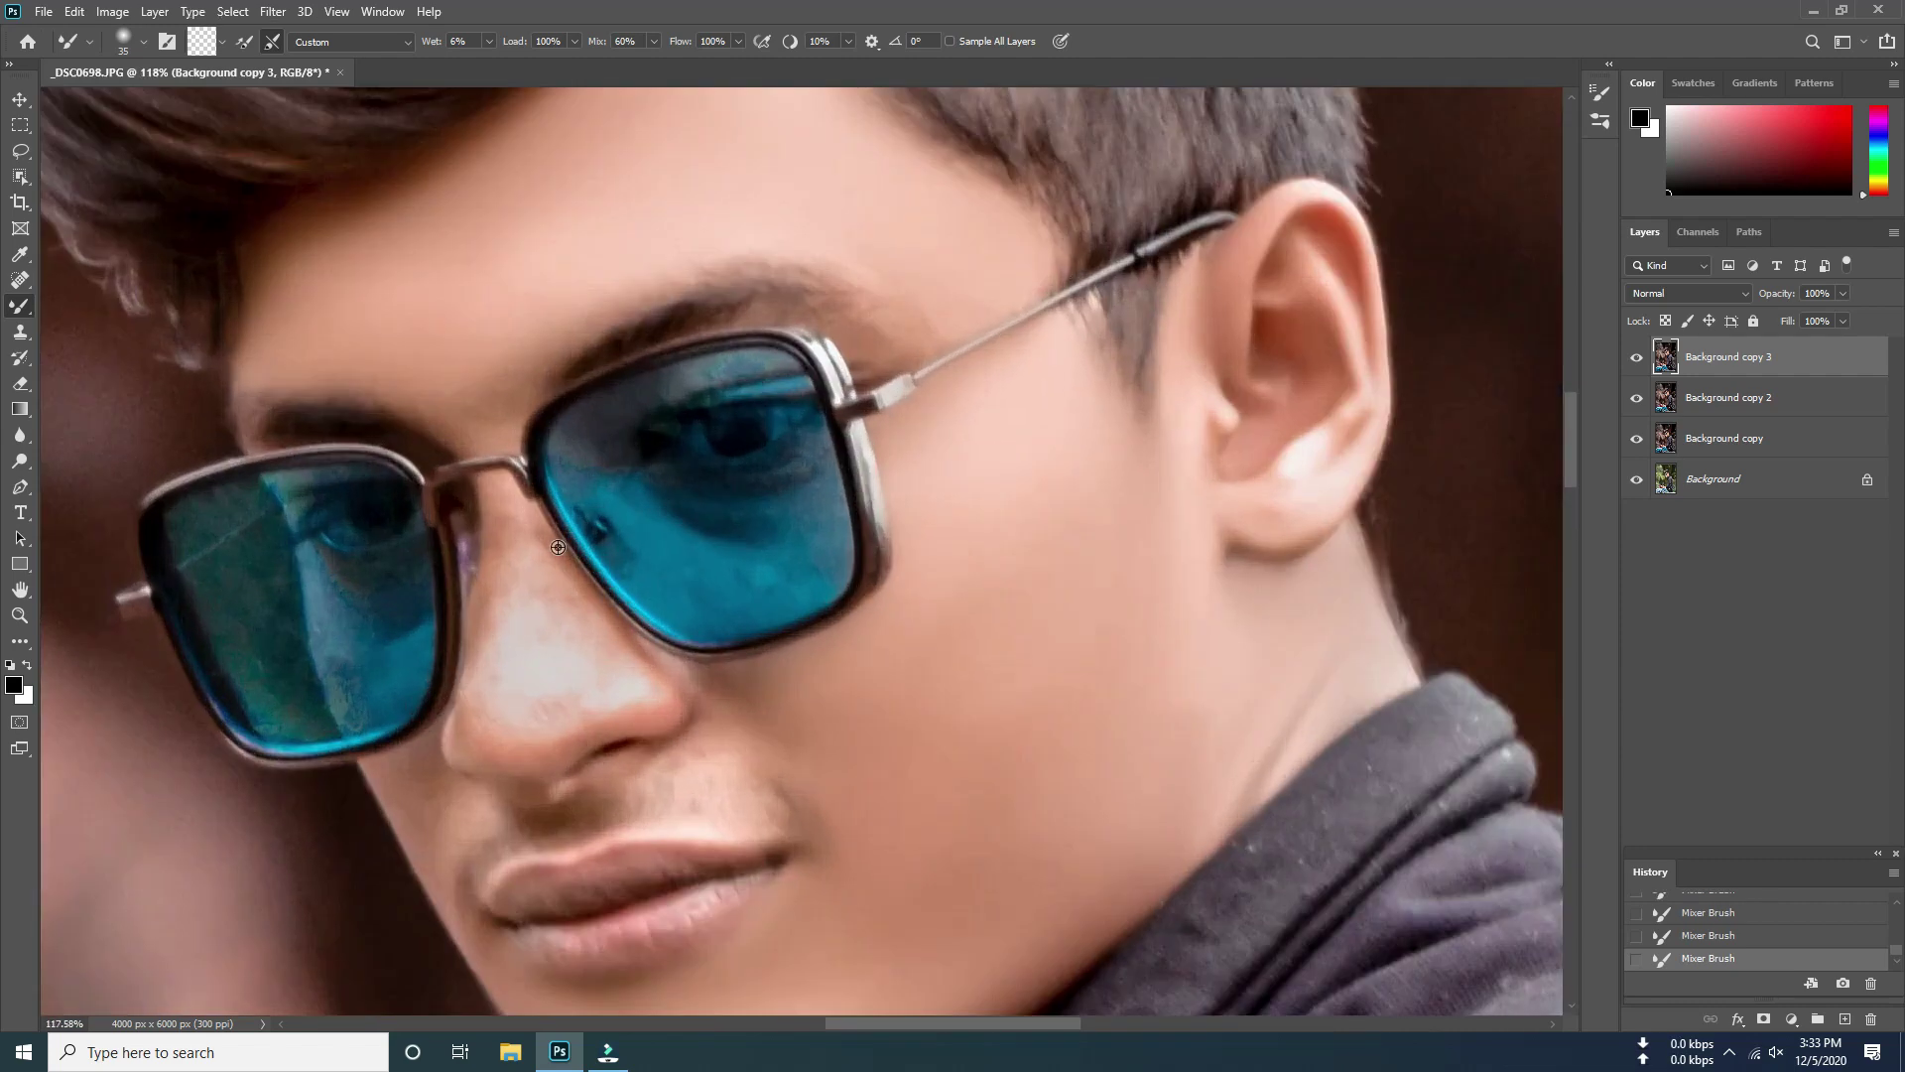
scroll(565, 722, "up", 5)
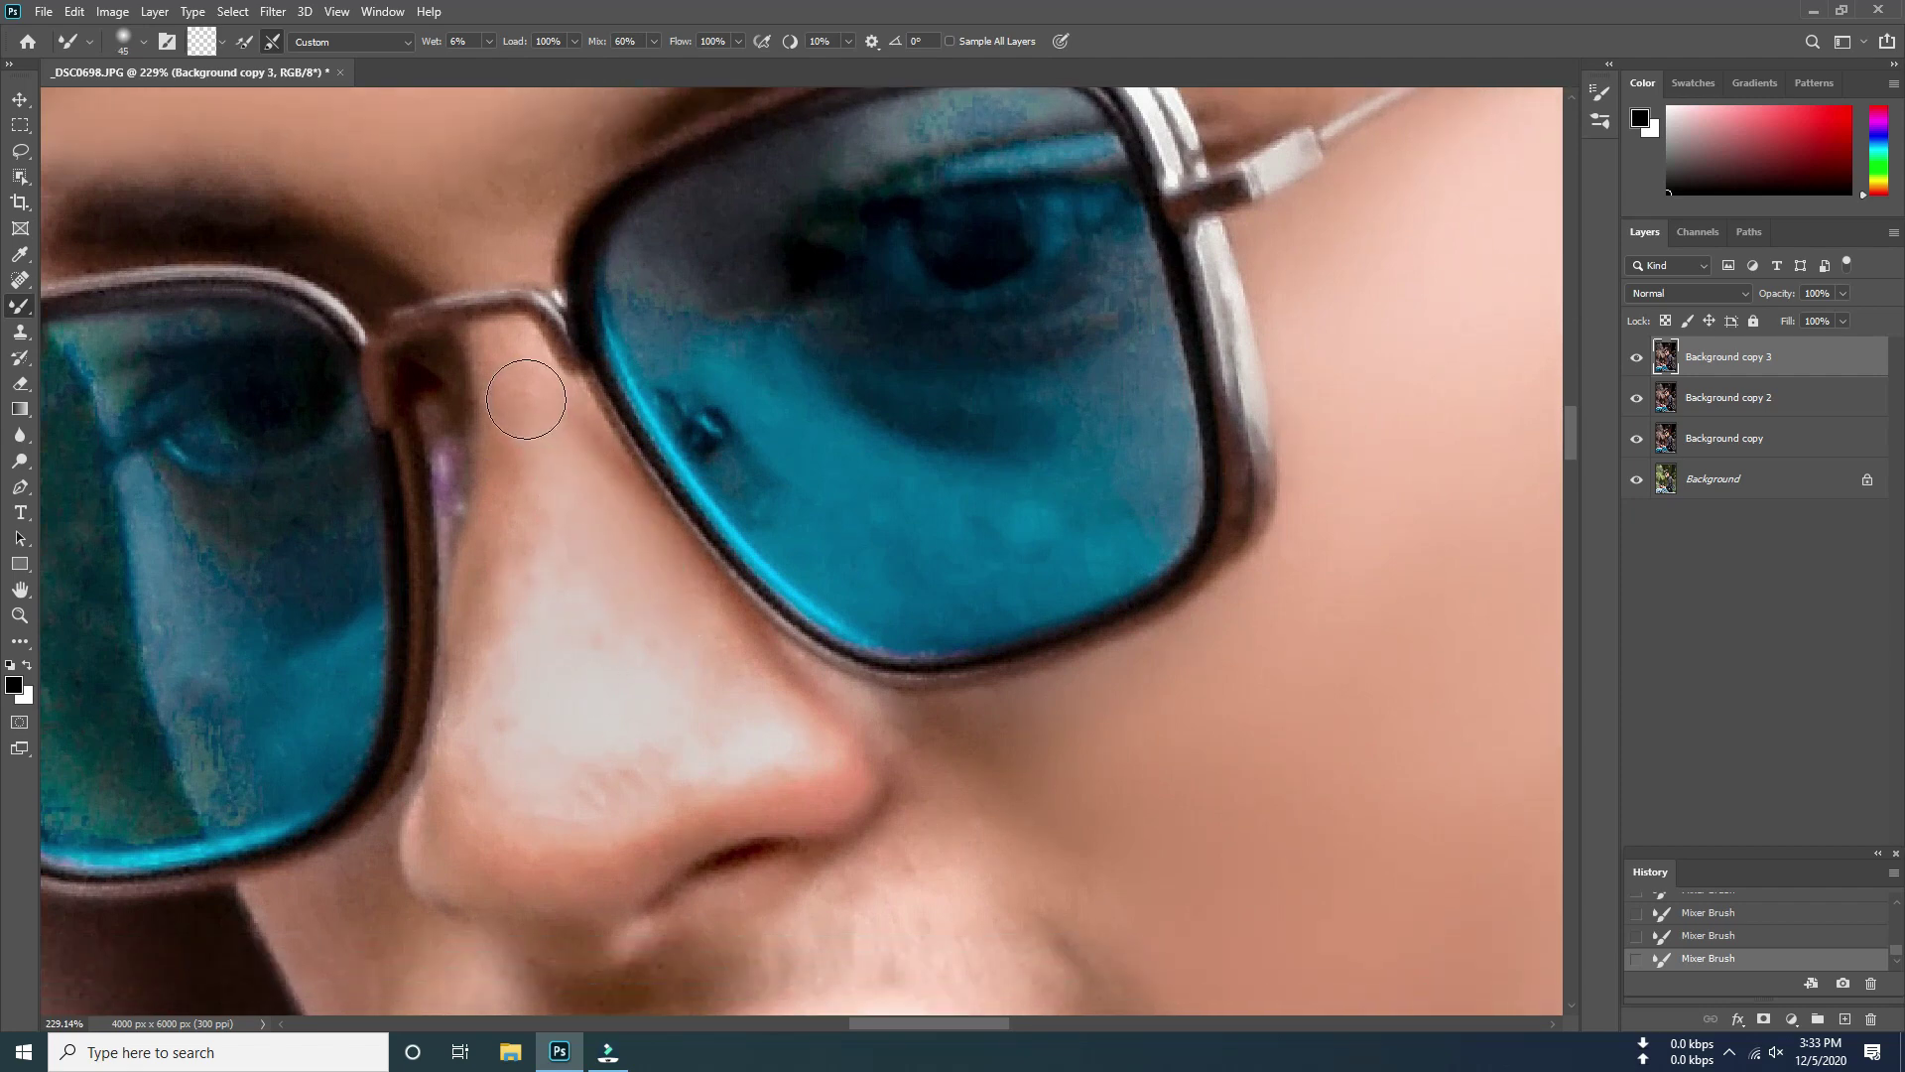
left_click_drag(510, 403, 519, 412)
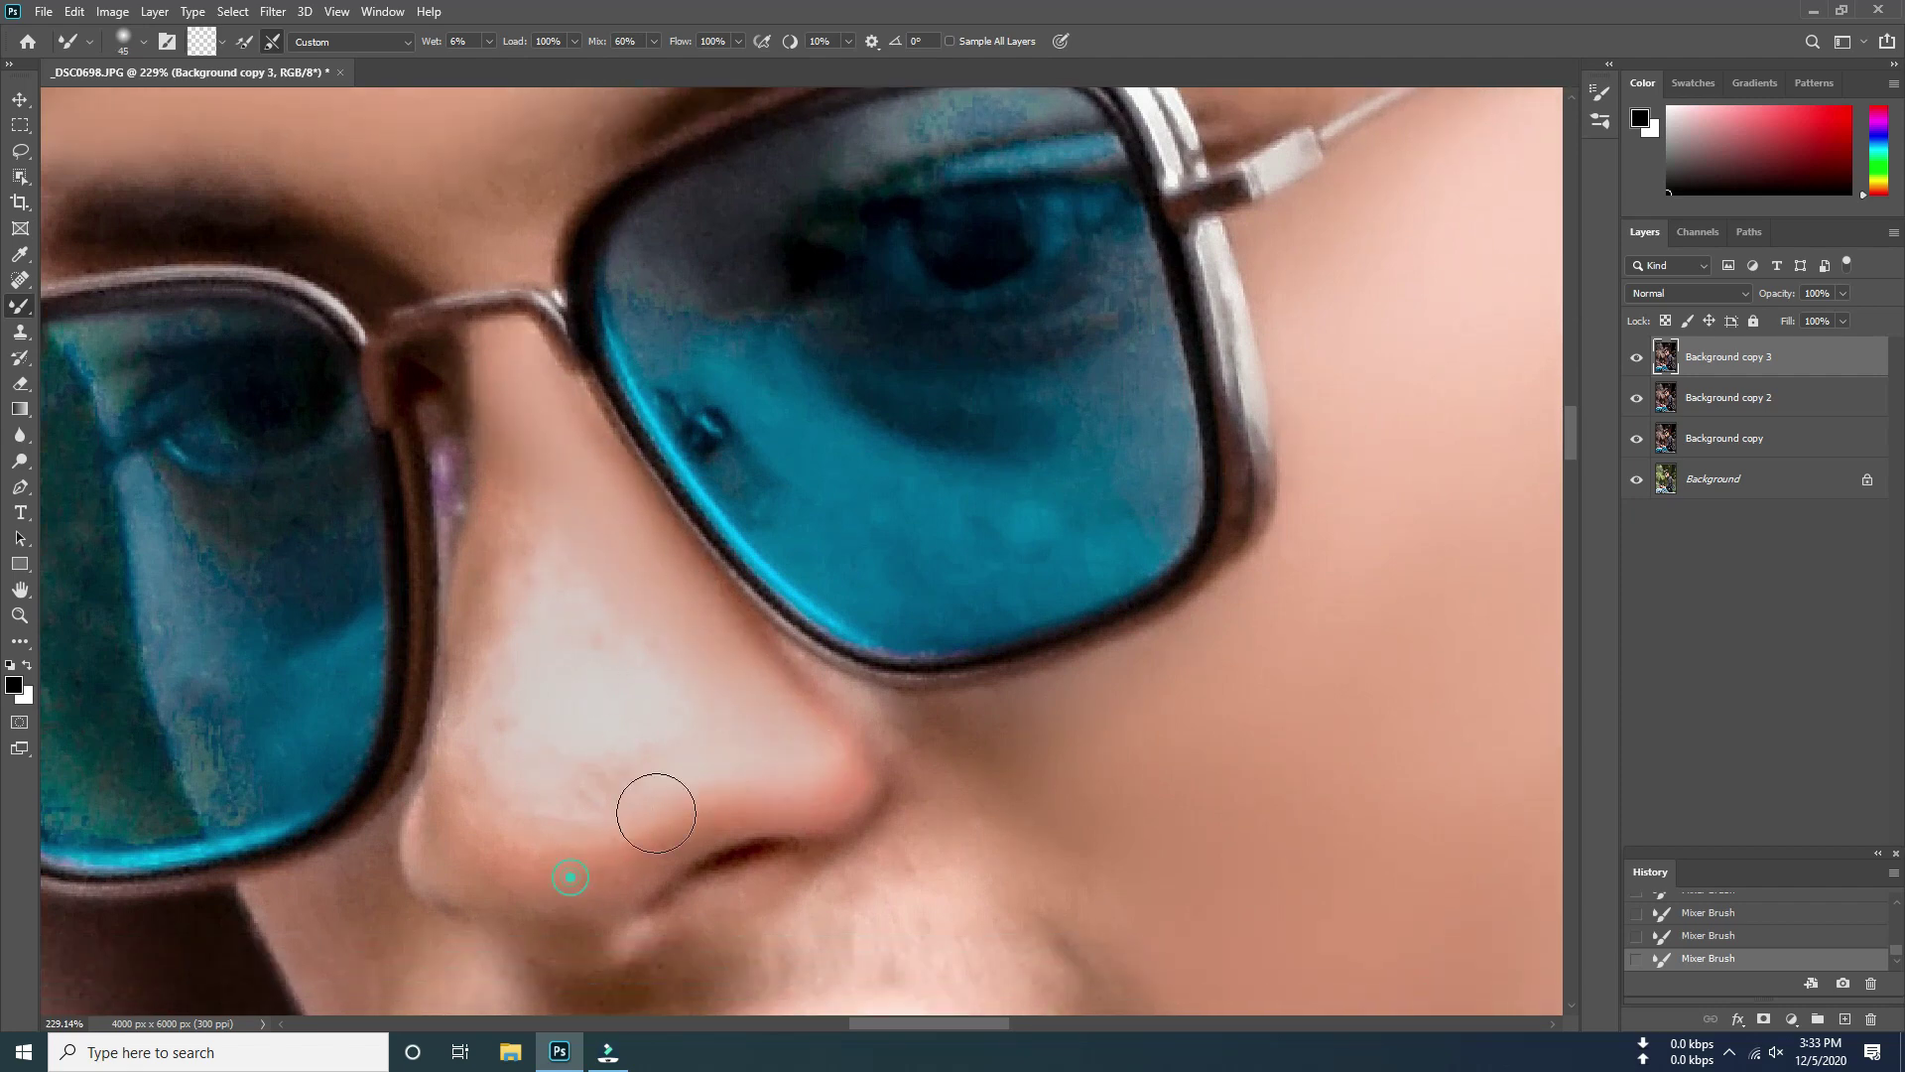
mouse_move(655, 813)
left_mouse_down()
mouse_move(532, 855)
mouse_move(498, 782)
left_mouse_up()
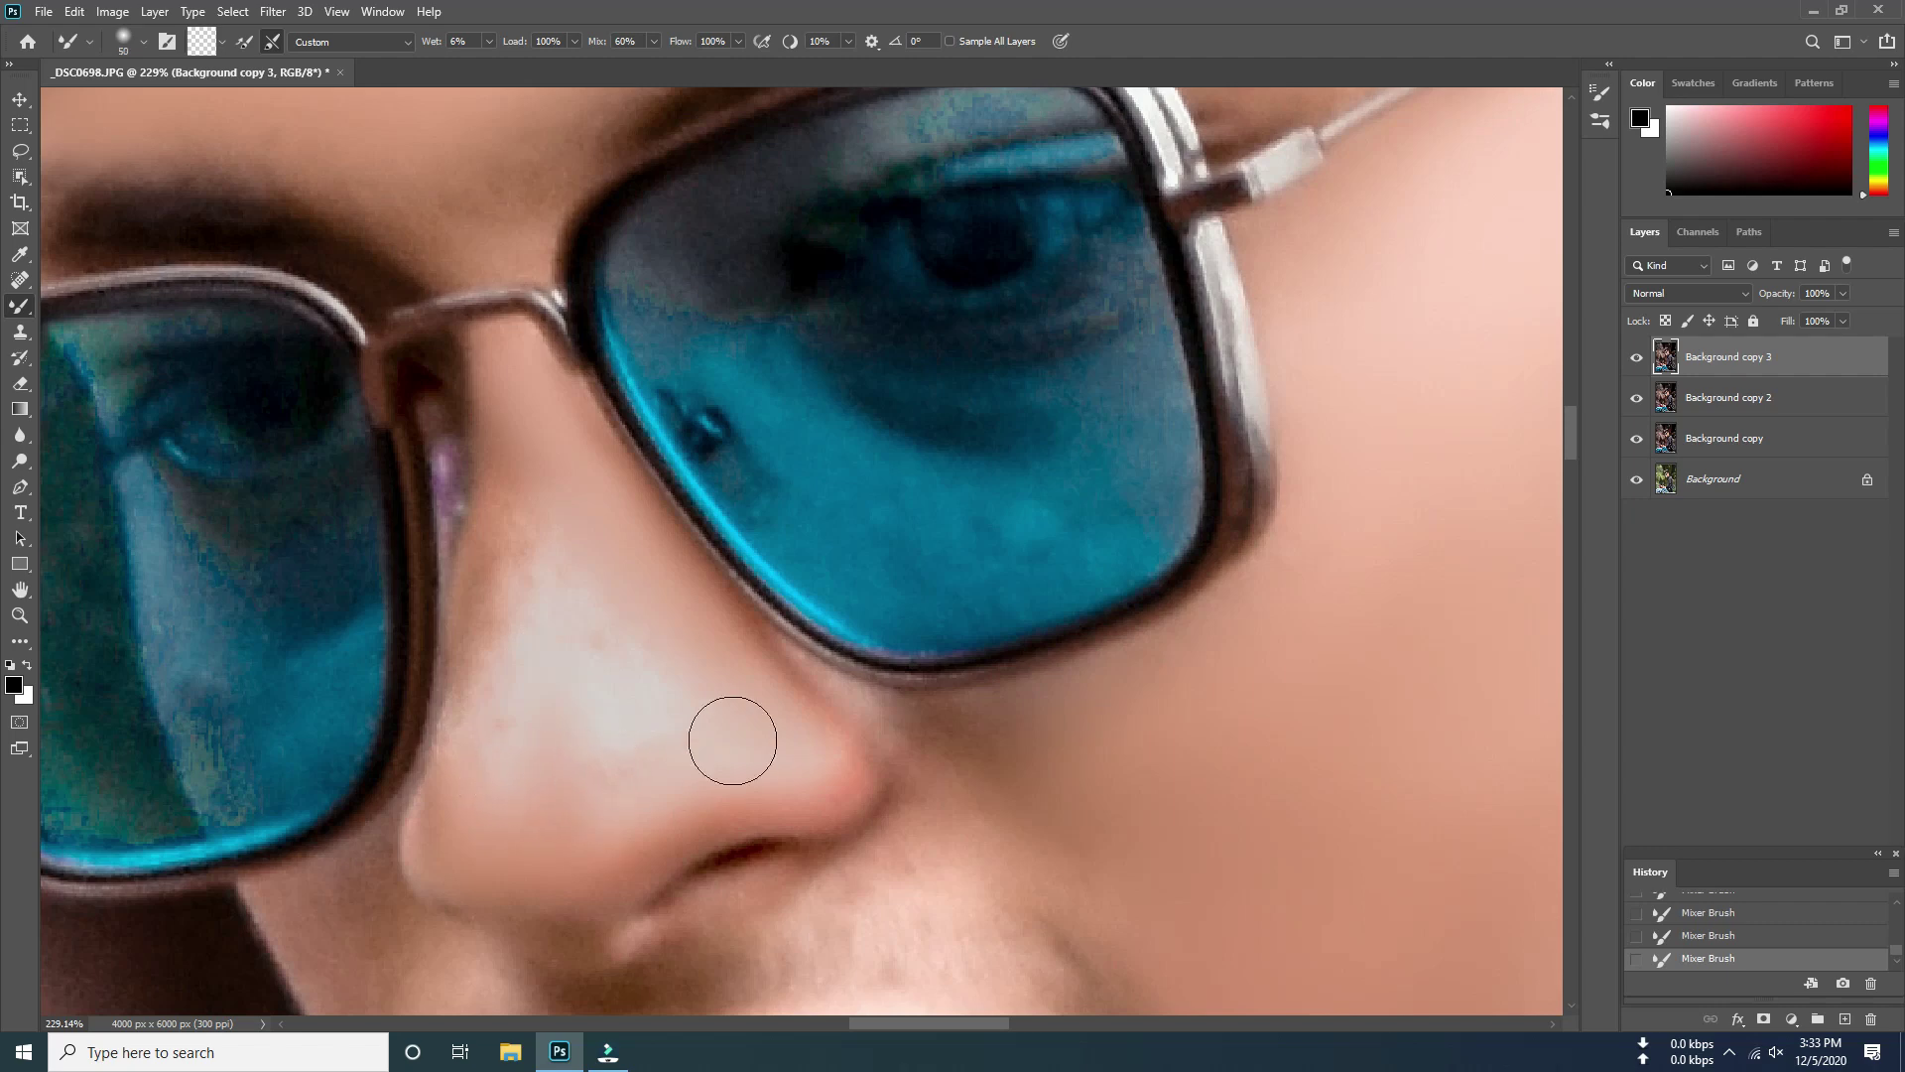
left_click_drag(732, 740, 585, 598)
mouse_move(496, 639)
left_mouse_down()
mouse_move(527, 468)
mouse_move(502, 596)
mouse_move(575, 837)
mouse_move(740, 796)
left_mouse_up()
Zoom in and out to inspect the smoothed skin around the nose
scroll(575, 511, "up", 3)
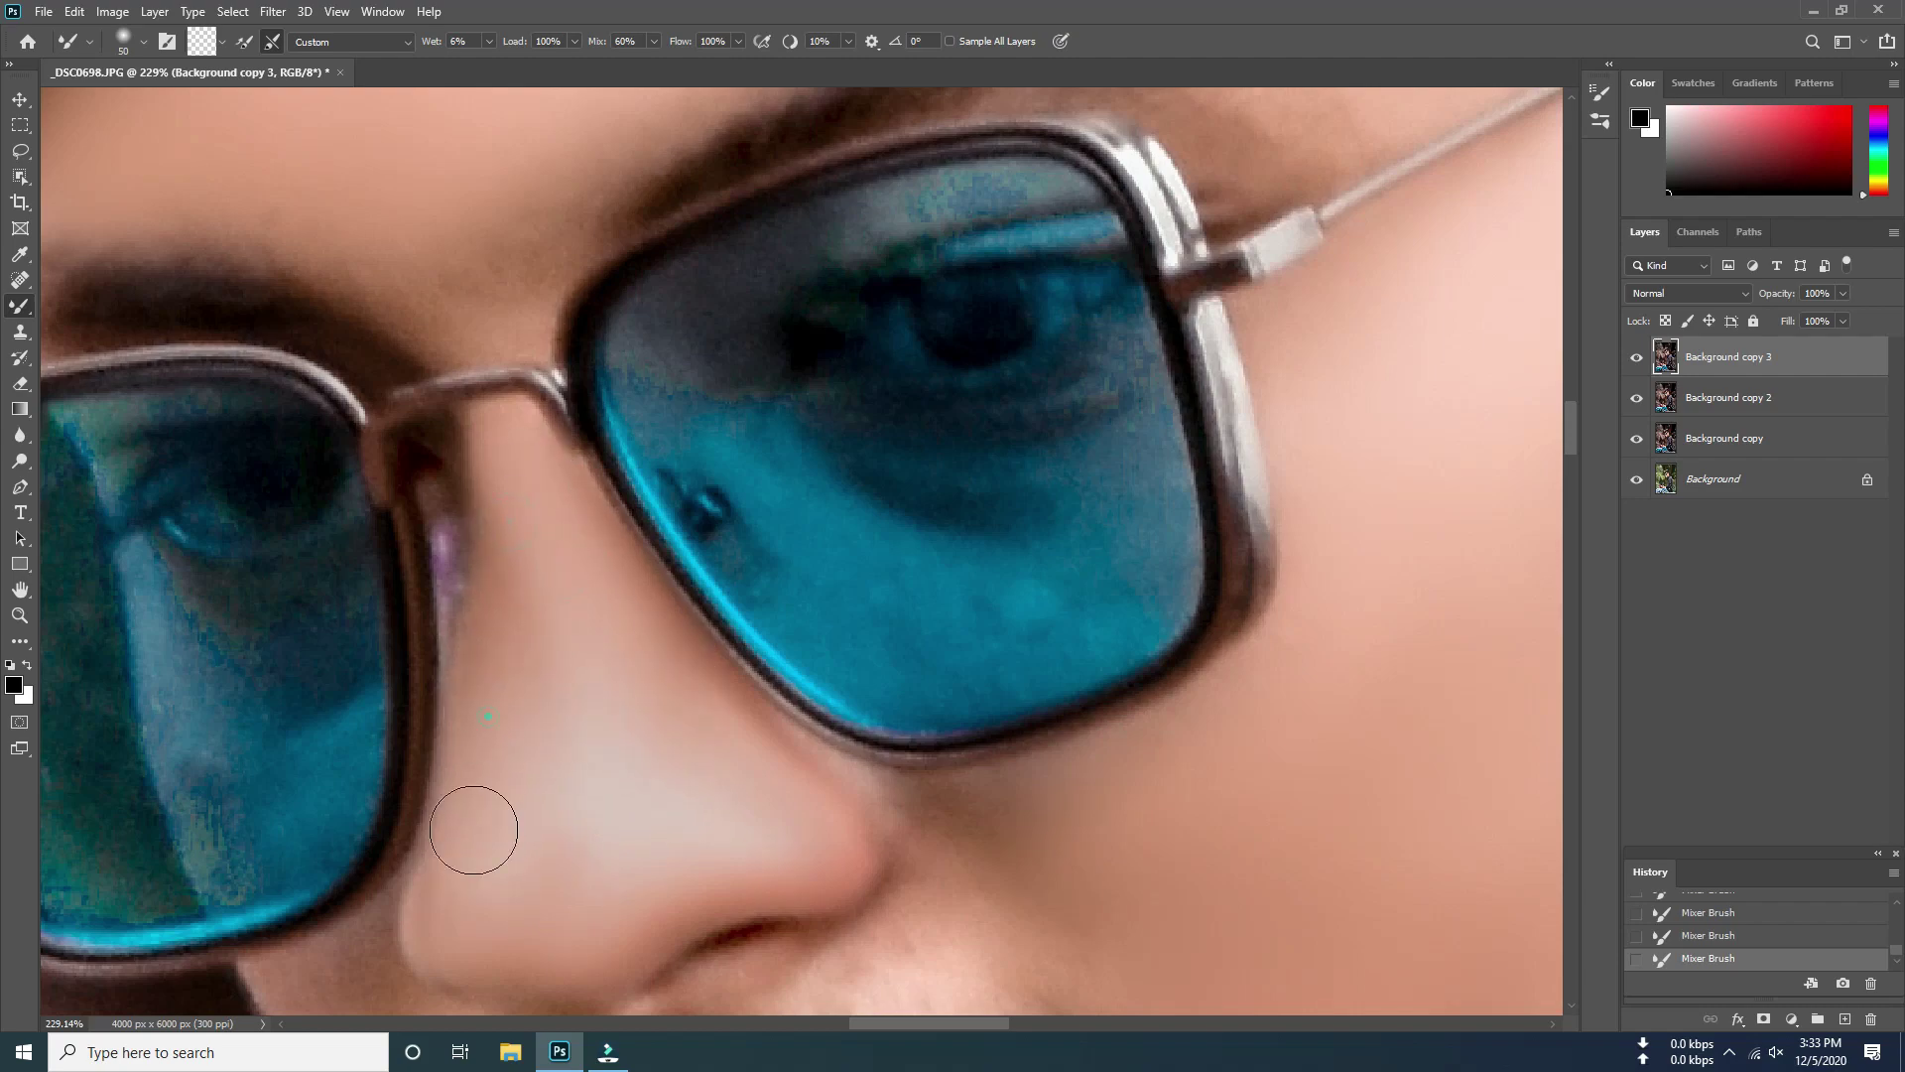
scroll(585, 868, "down", 10)
scroll(645, 694, "up", 10)
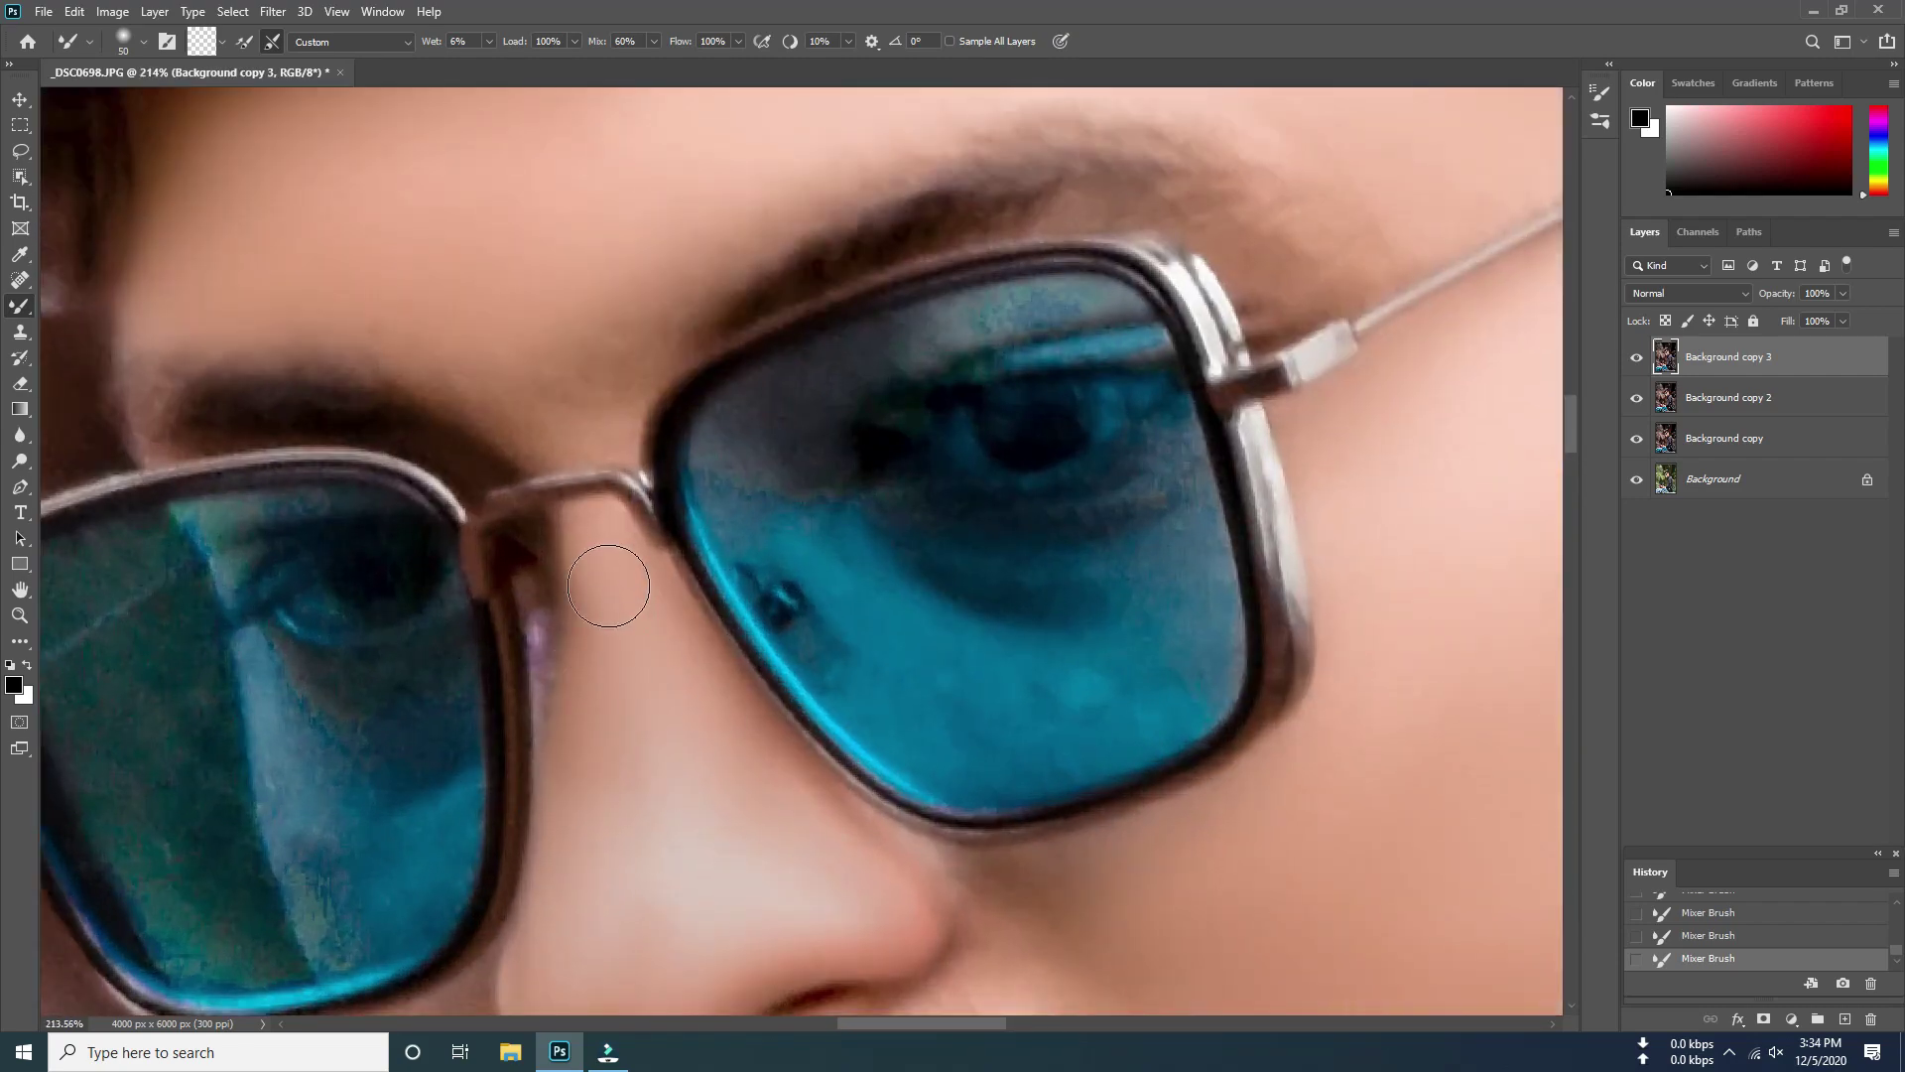
scroll(616, 794, "down", 1)
scroll(621, 658, "down", 5)
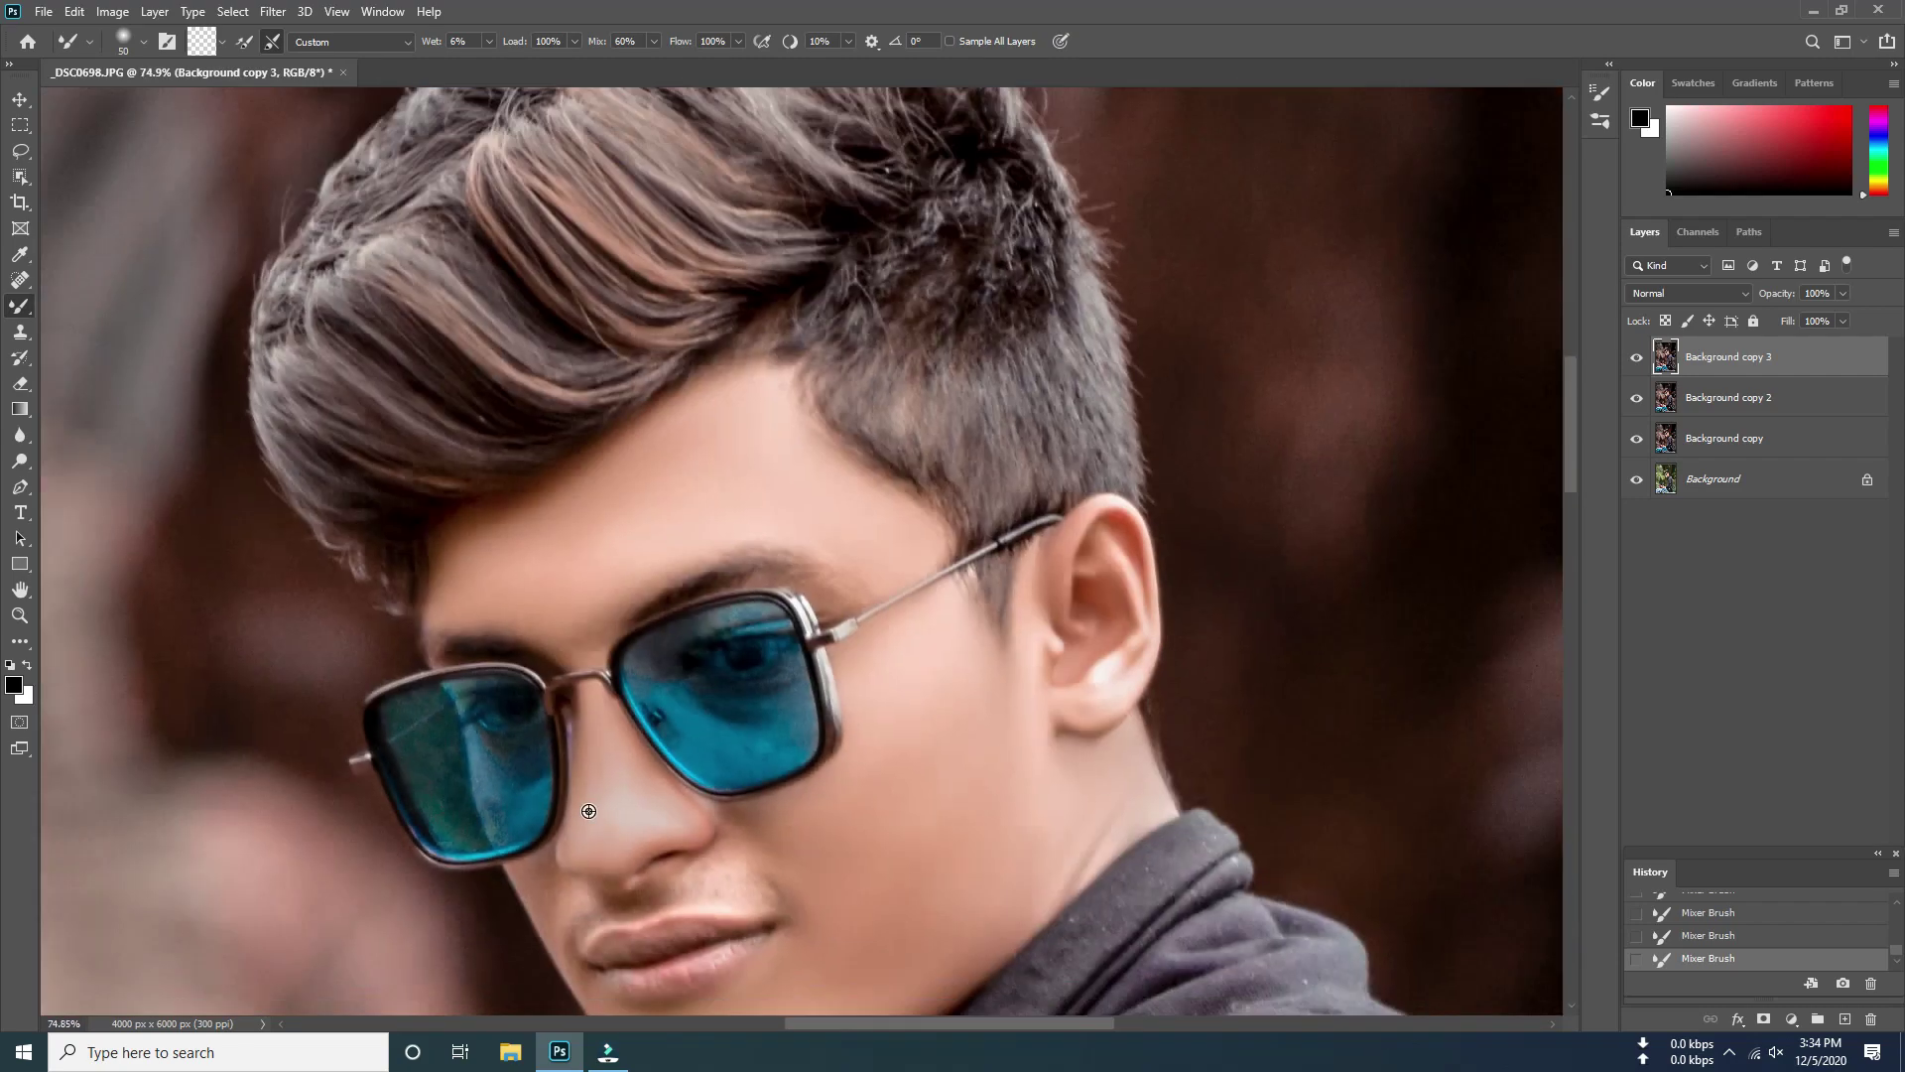
scroll(585, 774, "up", 4)
scroll(600, 728, "up", 3)
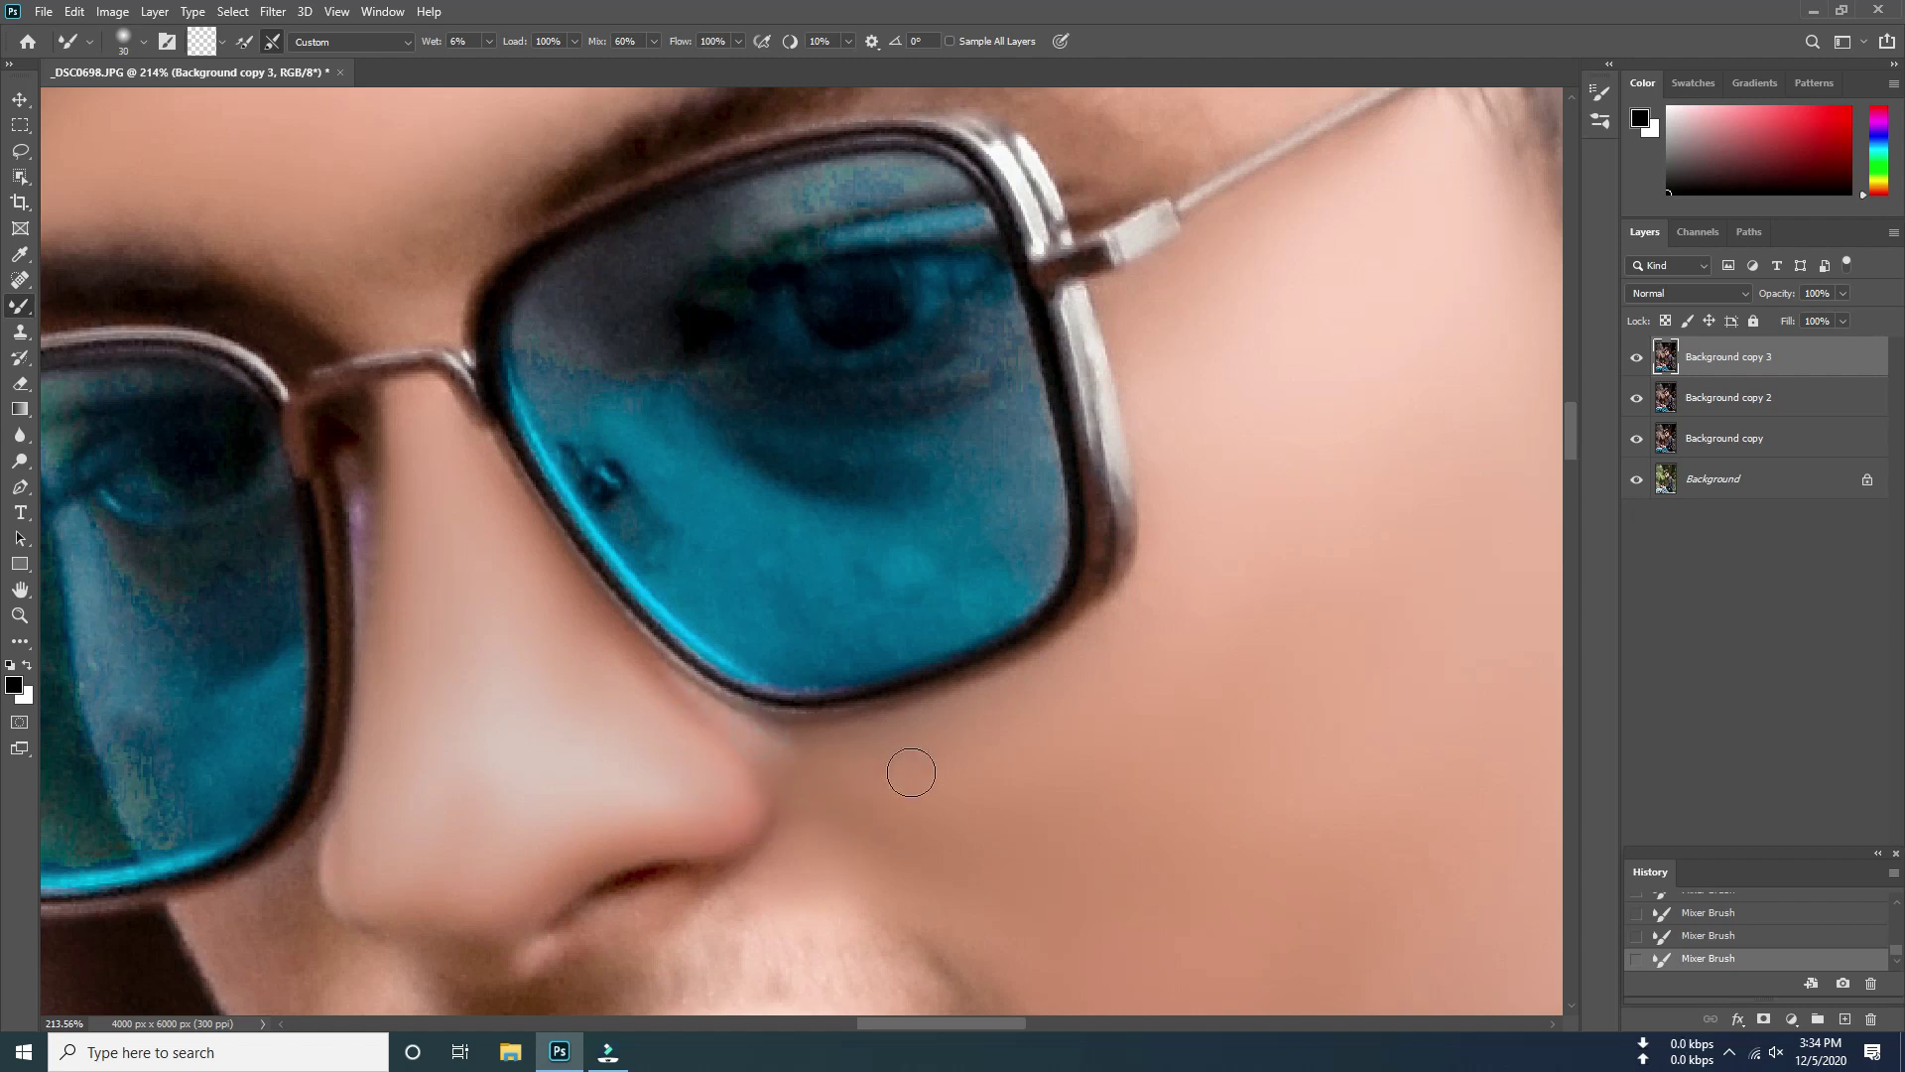
scroll(911, 772, "up", 2)
scroll(858, 765, "up", 2)
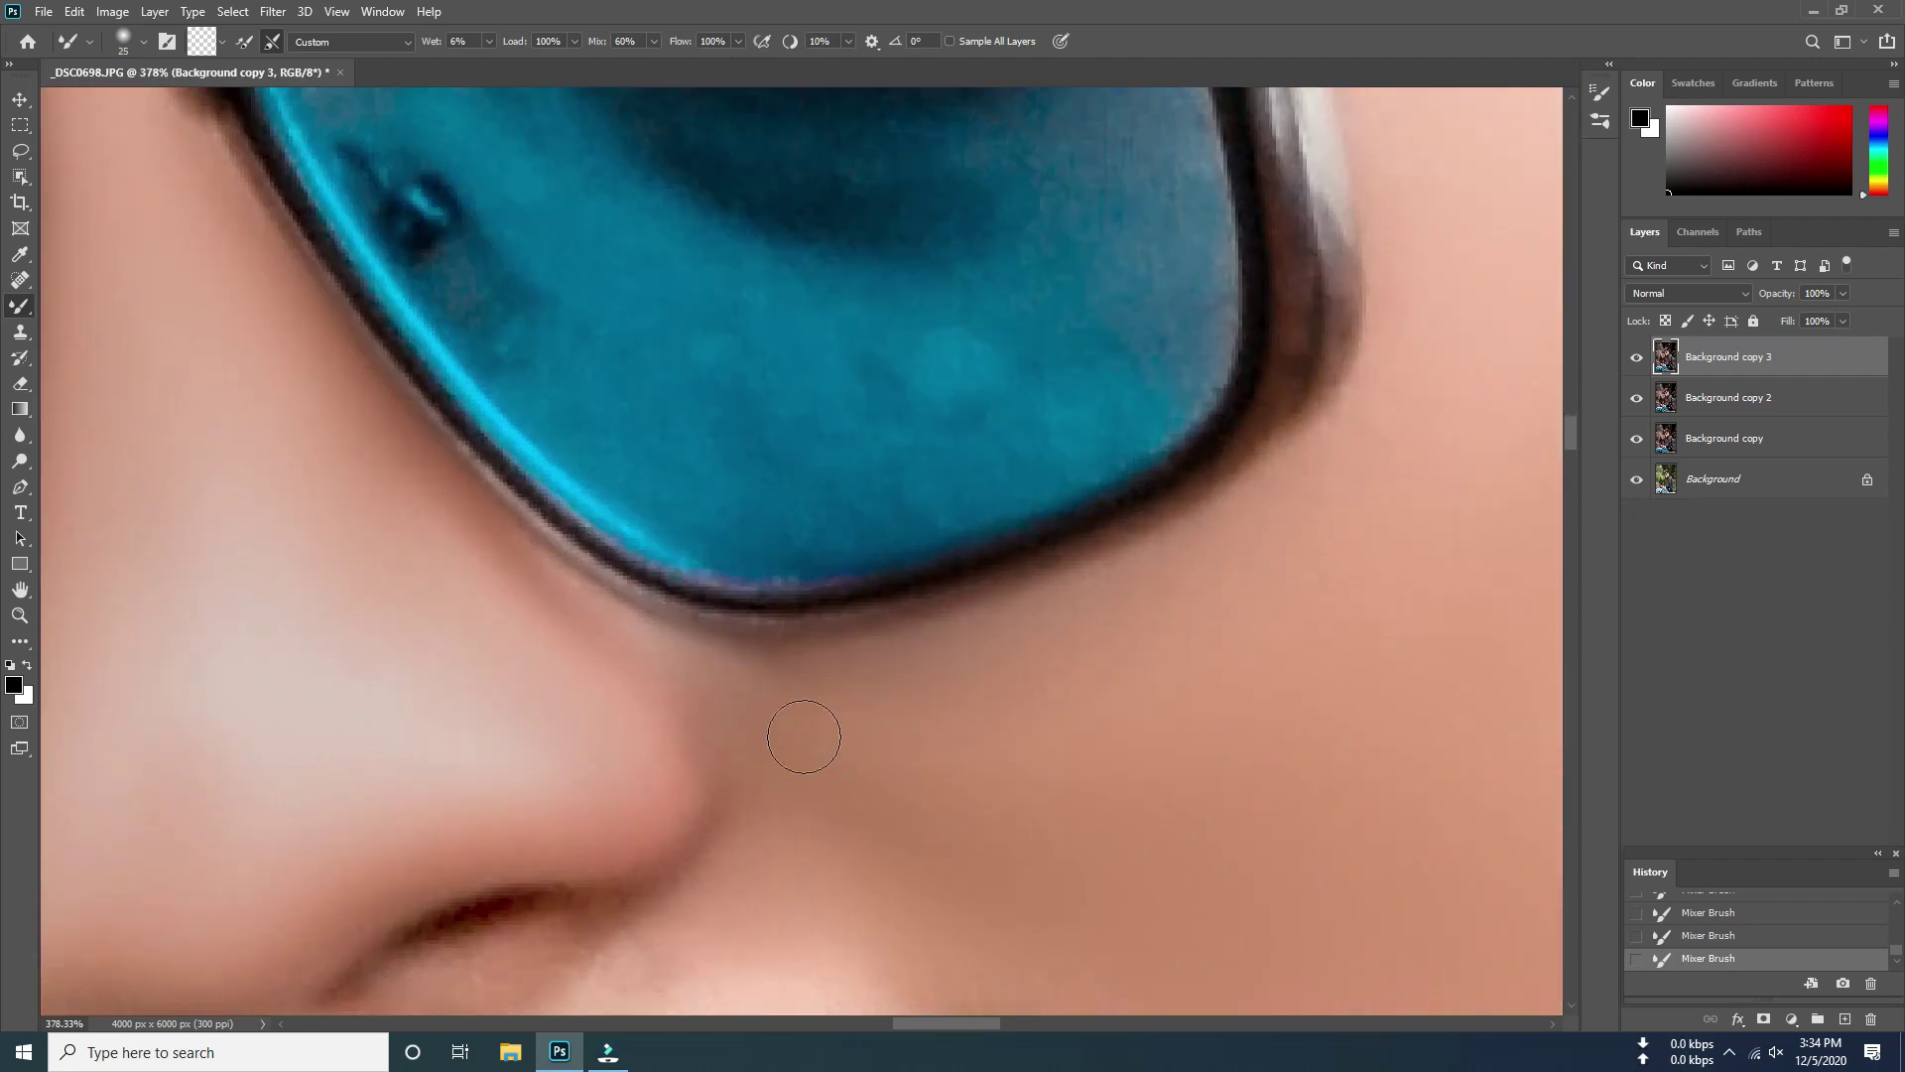
scroll(781, 697, "down", 2)
scroll(764, 732, "down", 4)
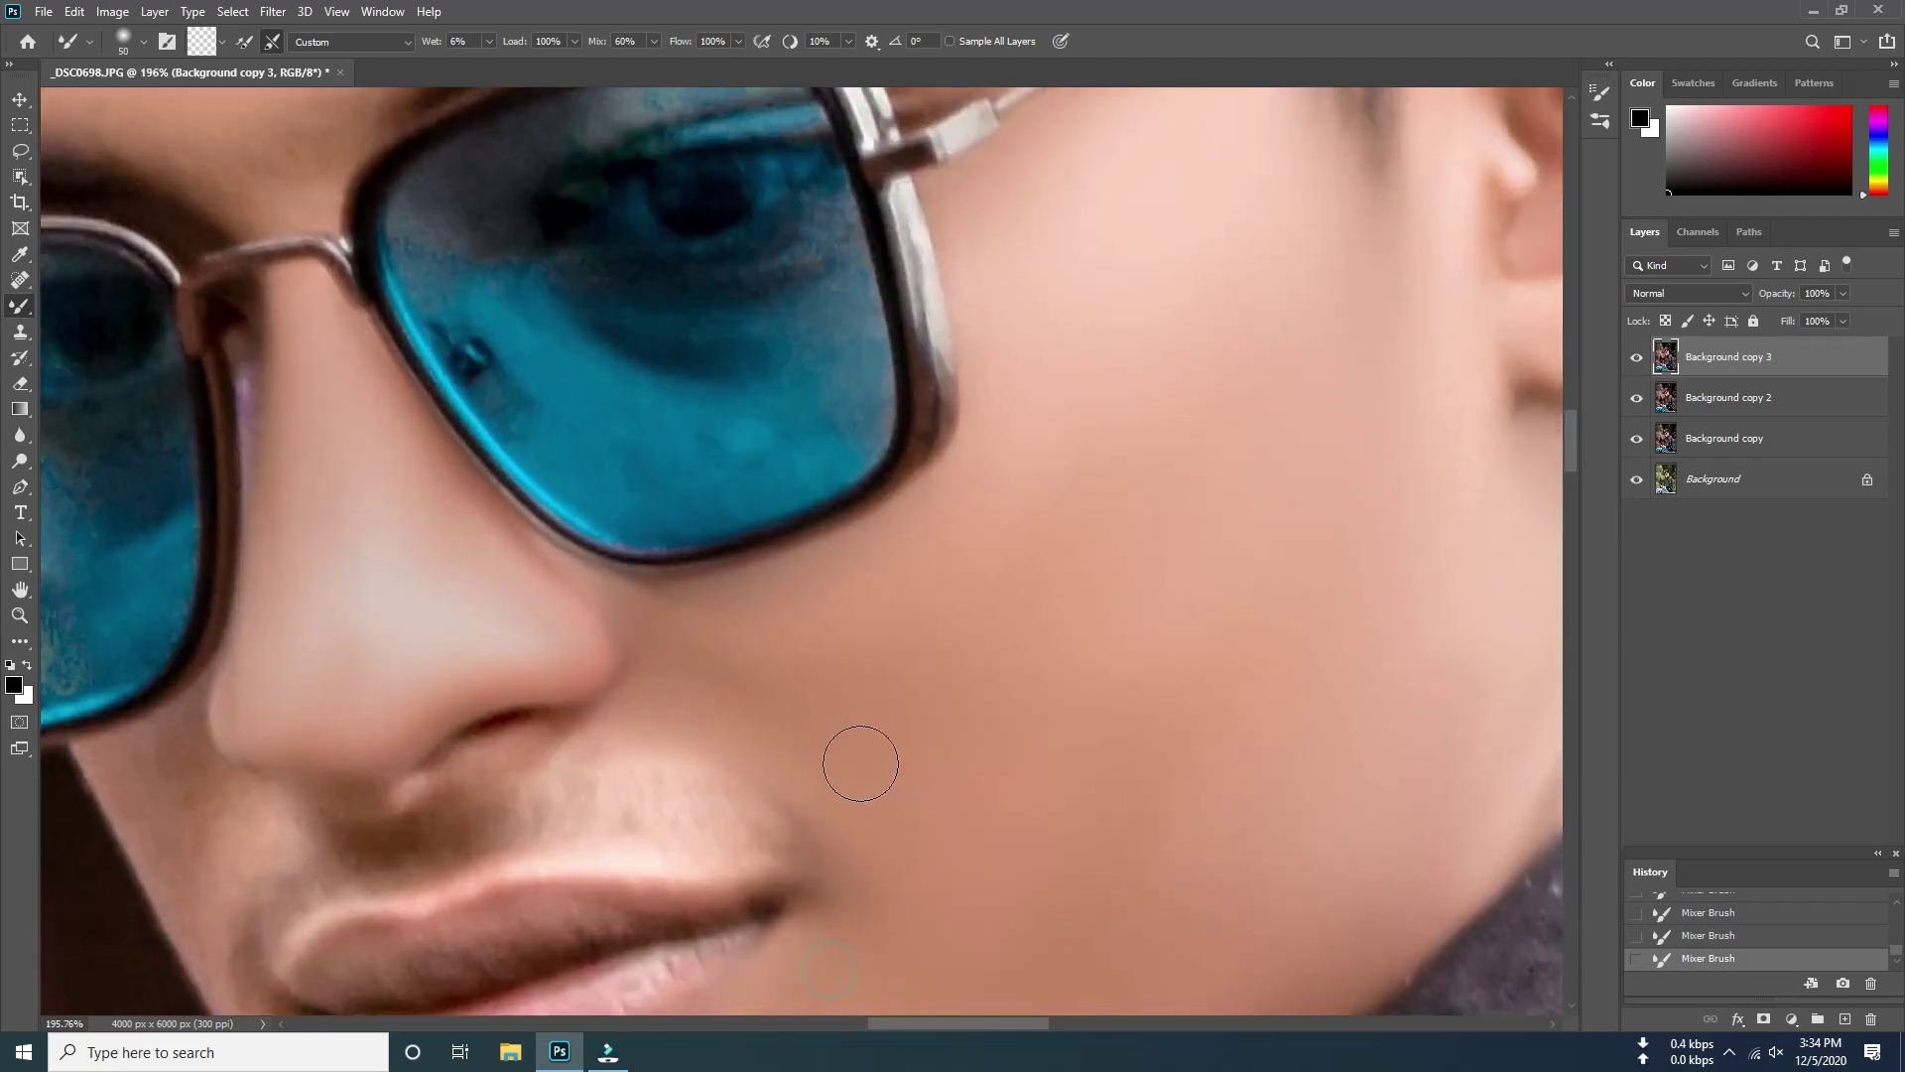
scroll(861, 763, "down", 2)
scroll(744, 646, "down", 4)
scroll(734, 695, "up", 2)
scroll(724, 833, "up", 4)
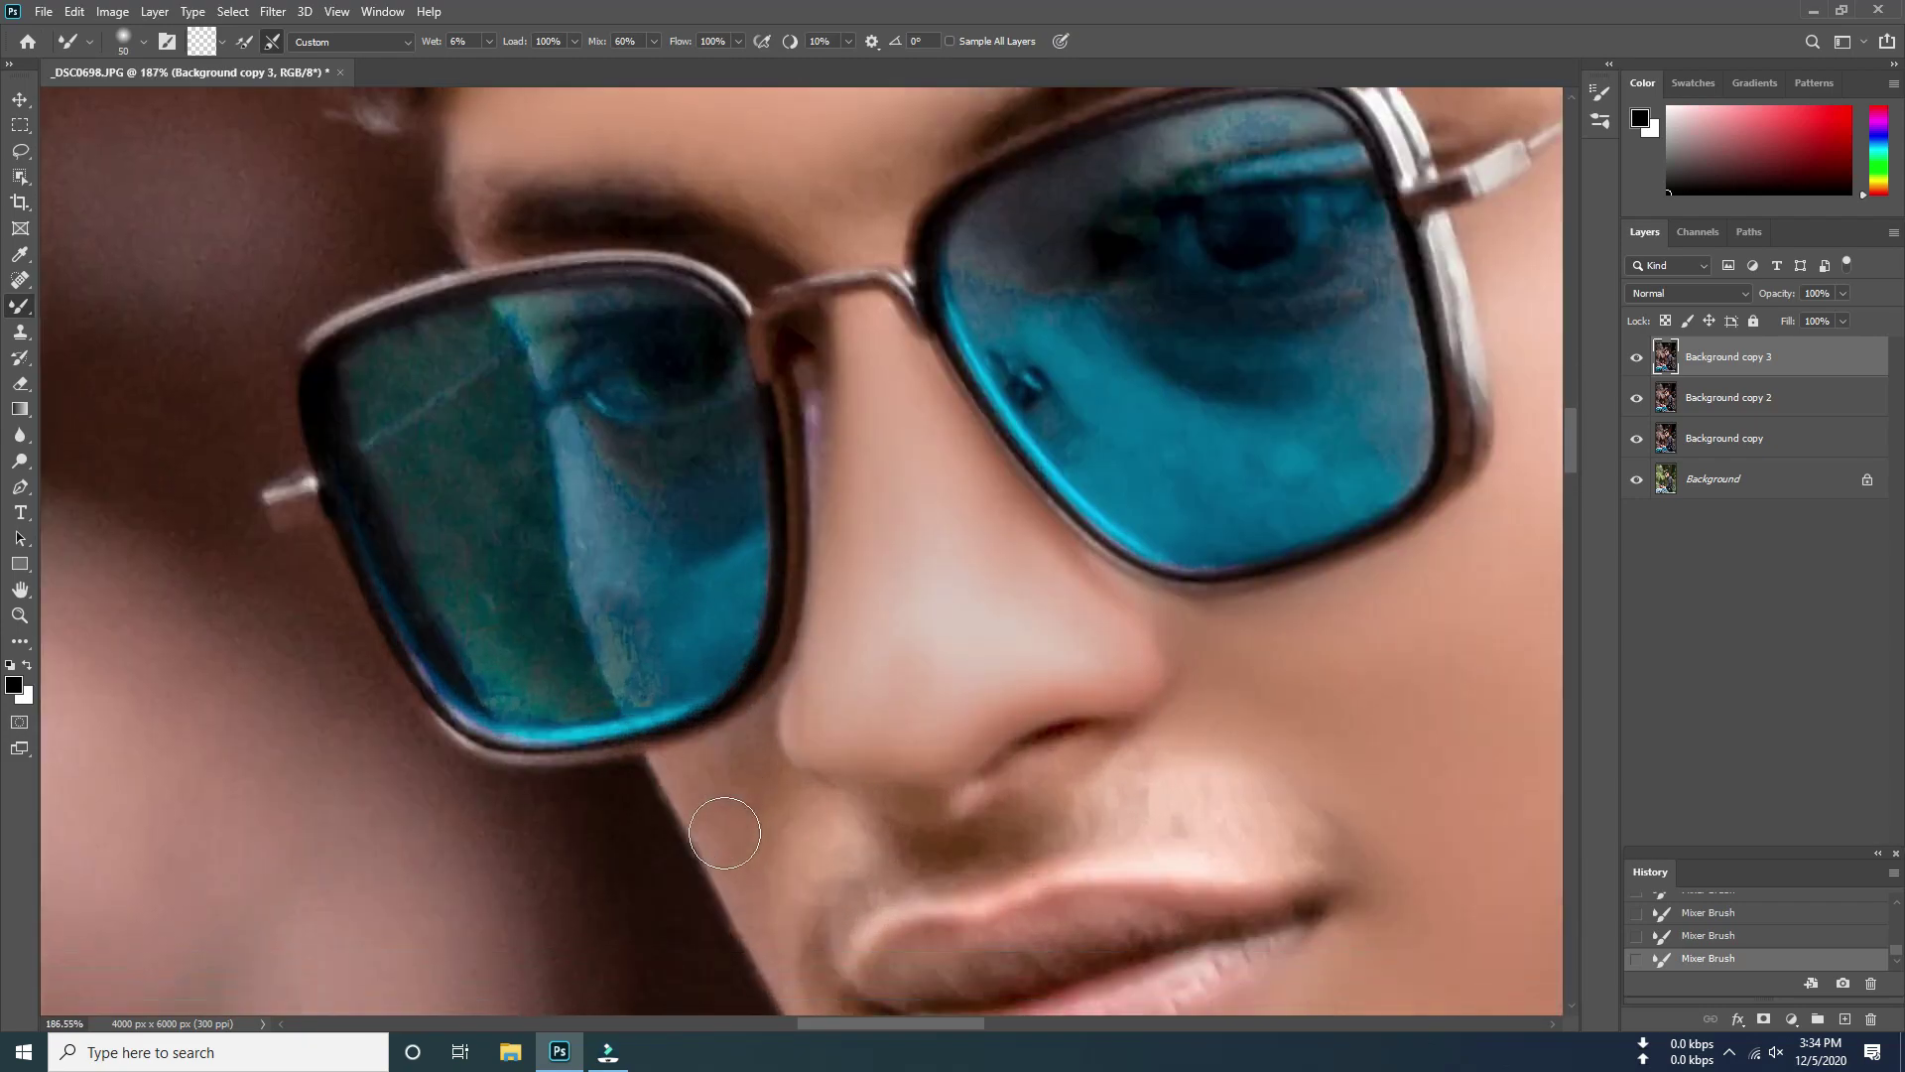
scroll(724, 833, "up", 3)
scroll(737, 713, "down", 1)
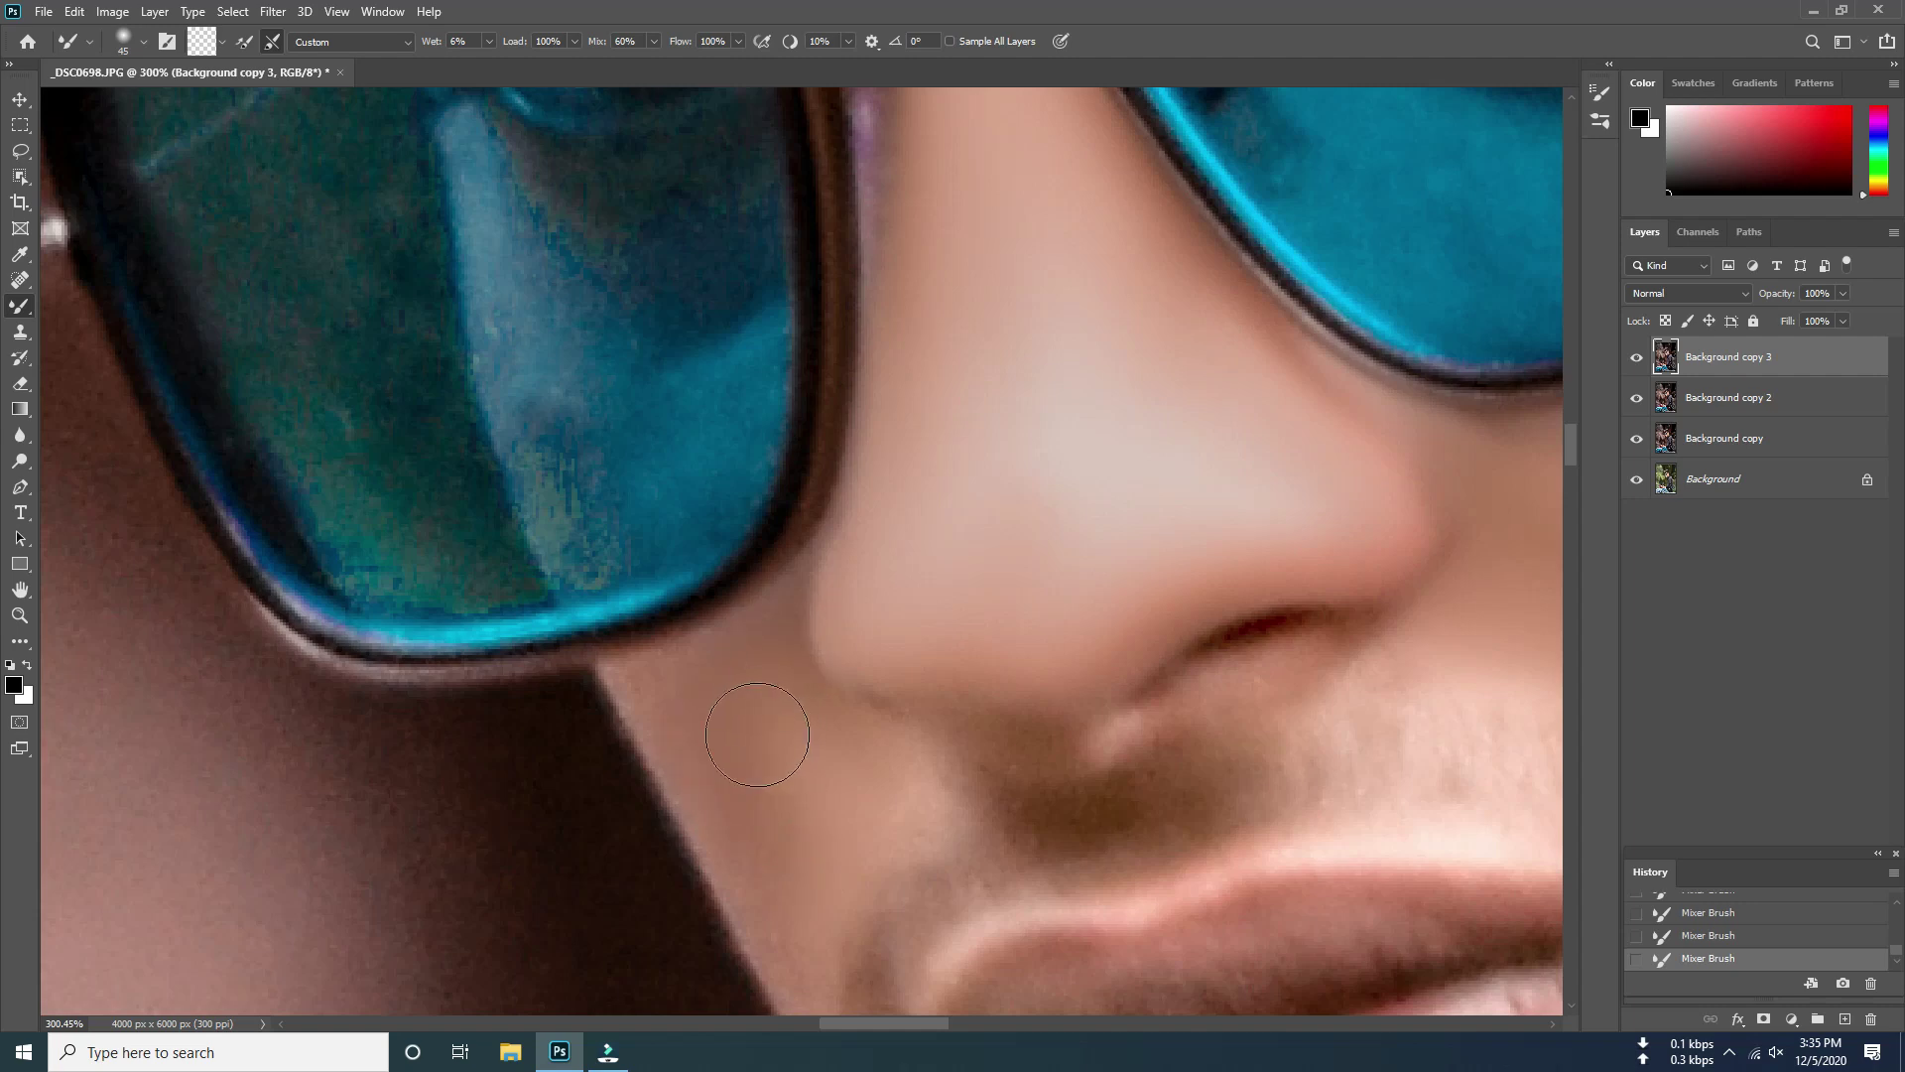
scroll(783, 725, "down", 2)
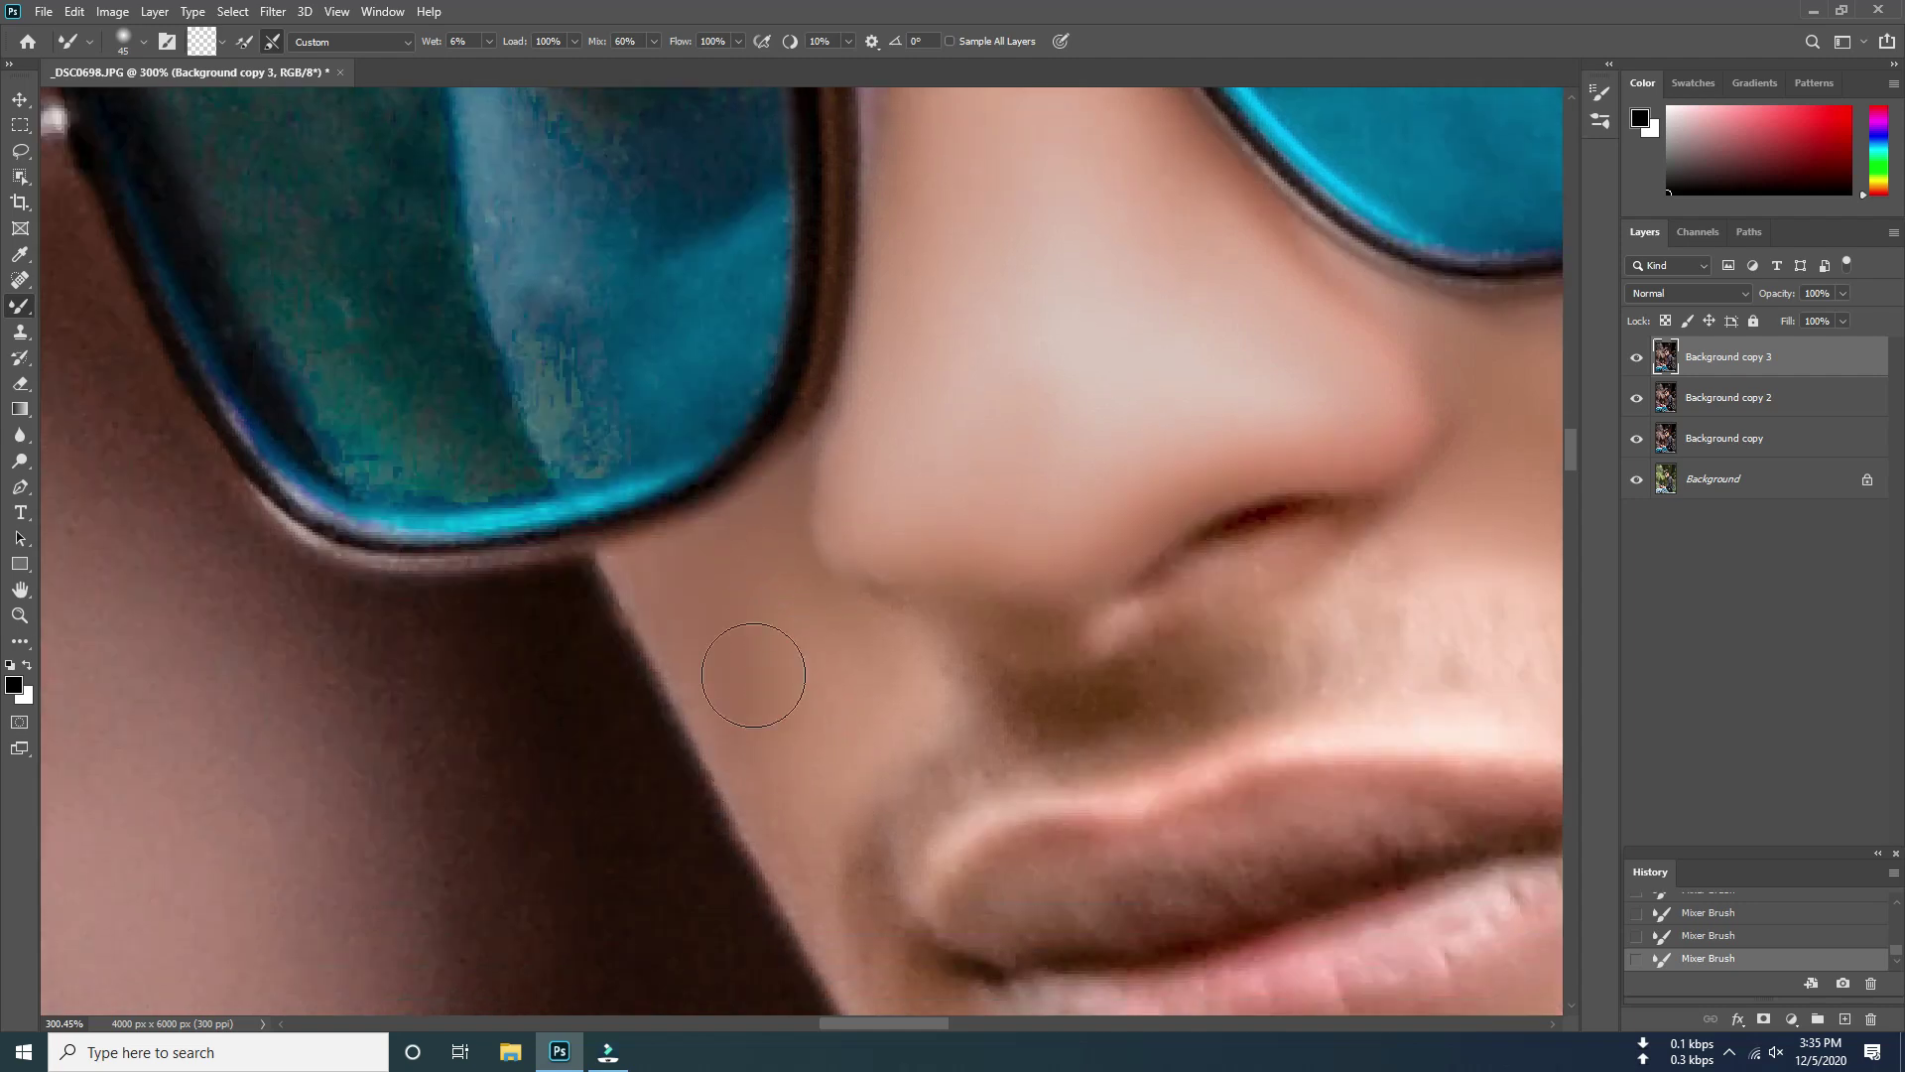
scroll(948, 694, "down", 1)
scroll(972, 774, "down", 2)
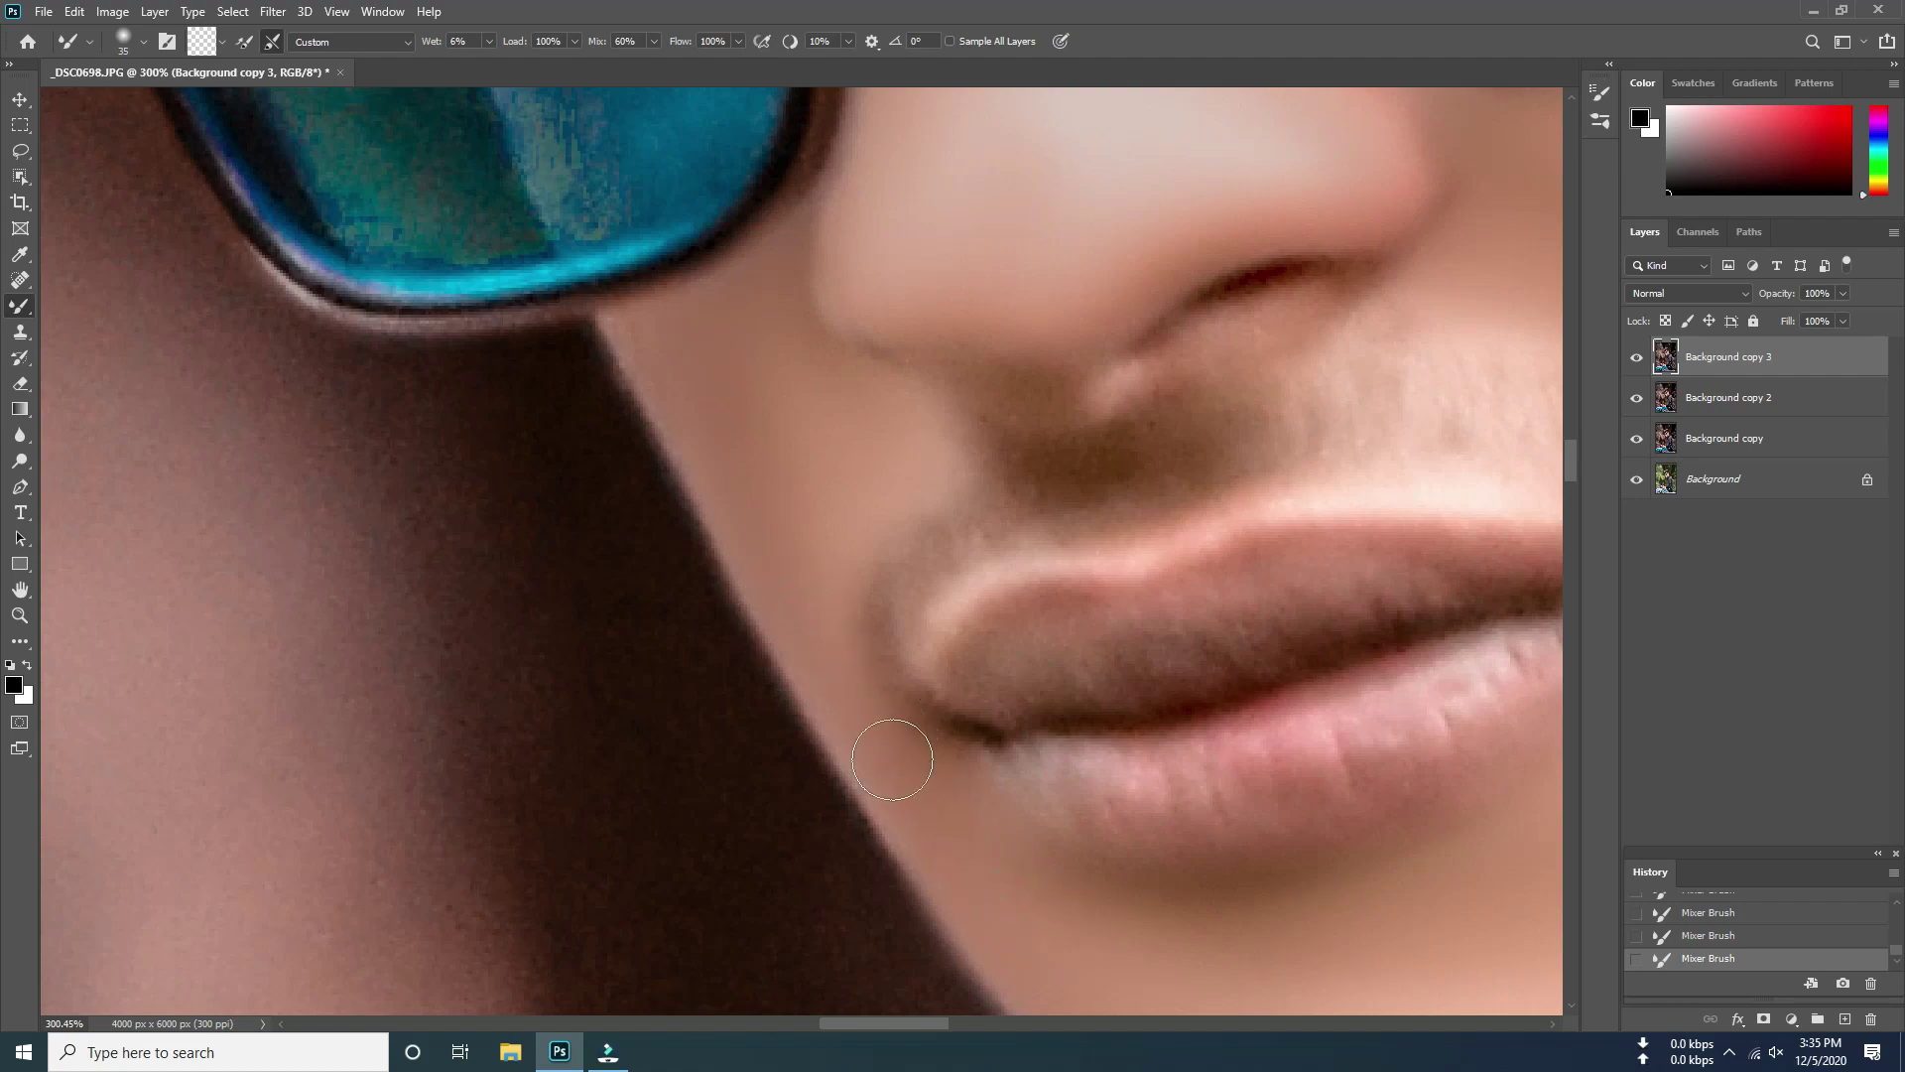
scroll(892, 759, "down", 5)
scroll(888, 764, "down", 2)
scroll(883, 777, "up", 4)
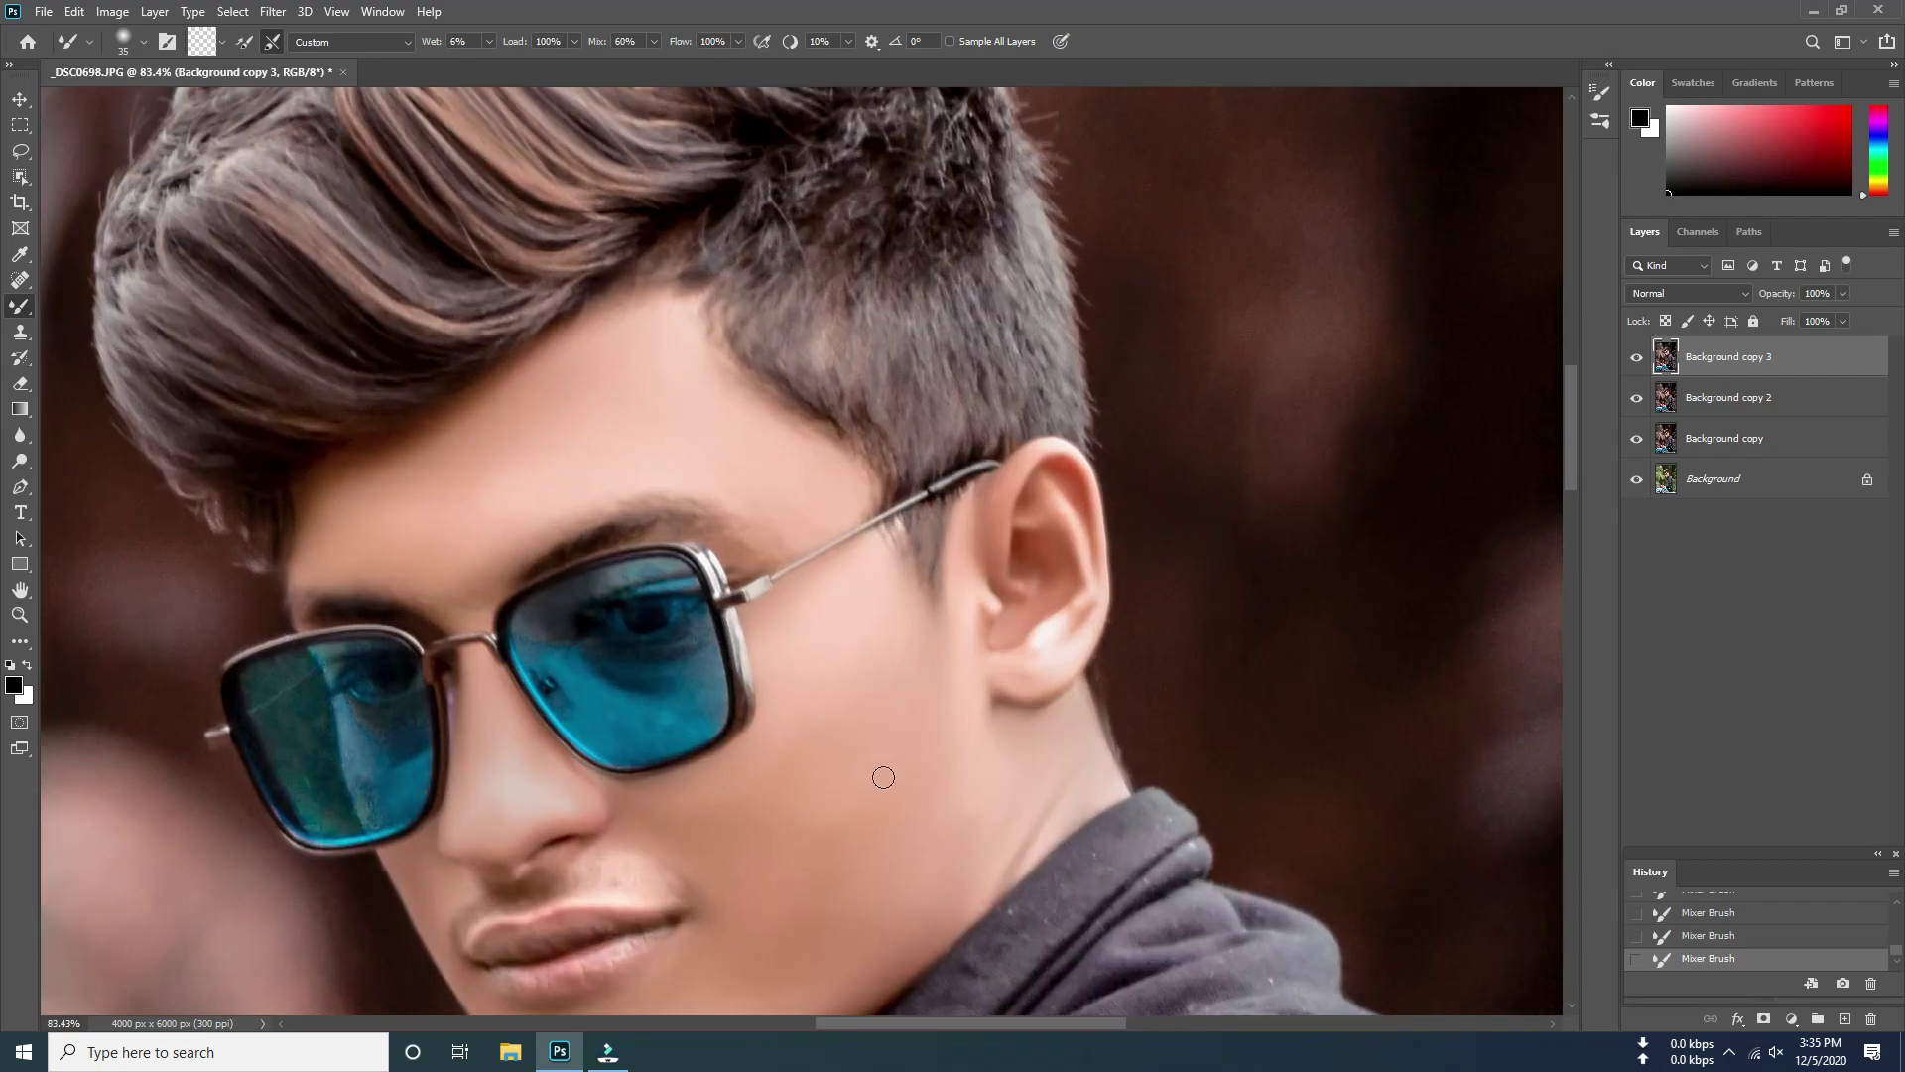
scroll(878, 754, "down", 1)
scroll(853, 630, "down", 1)
Enlarge the brush to 100 and smooth the back of the hand from knuckle to wrist
scroll(875, 655, "down", 1)
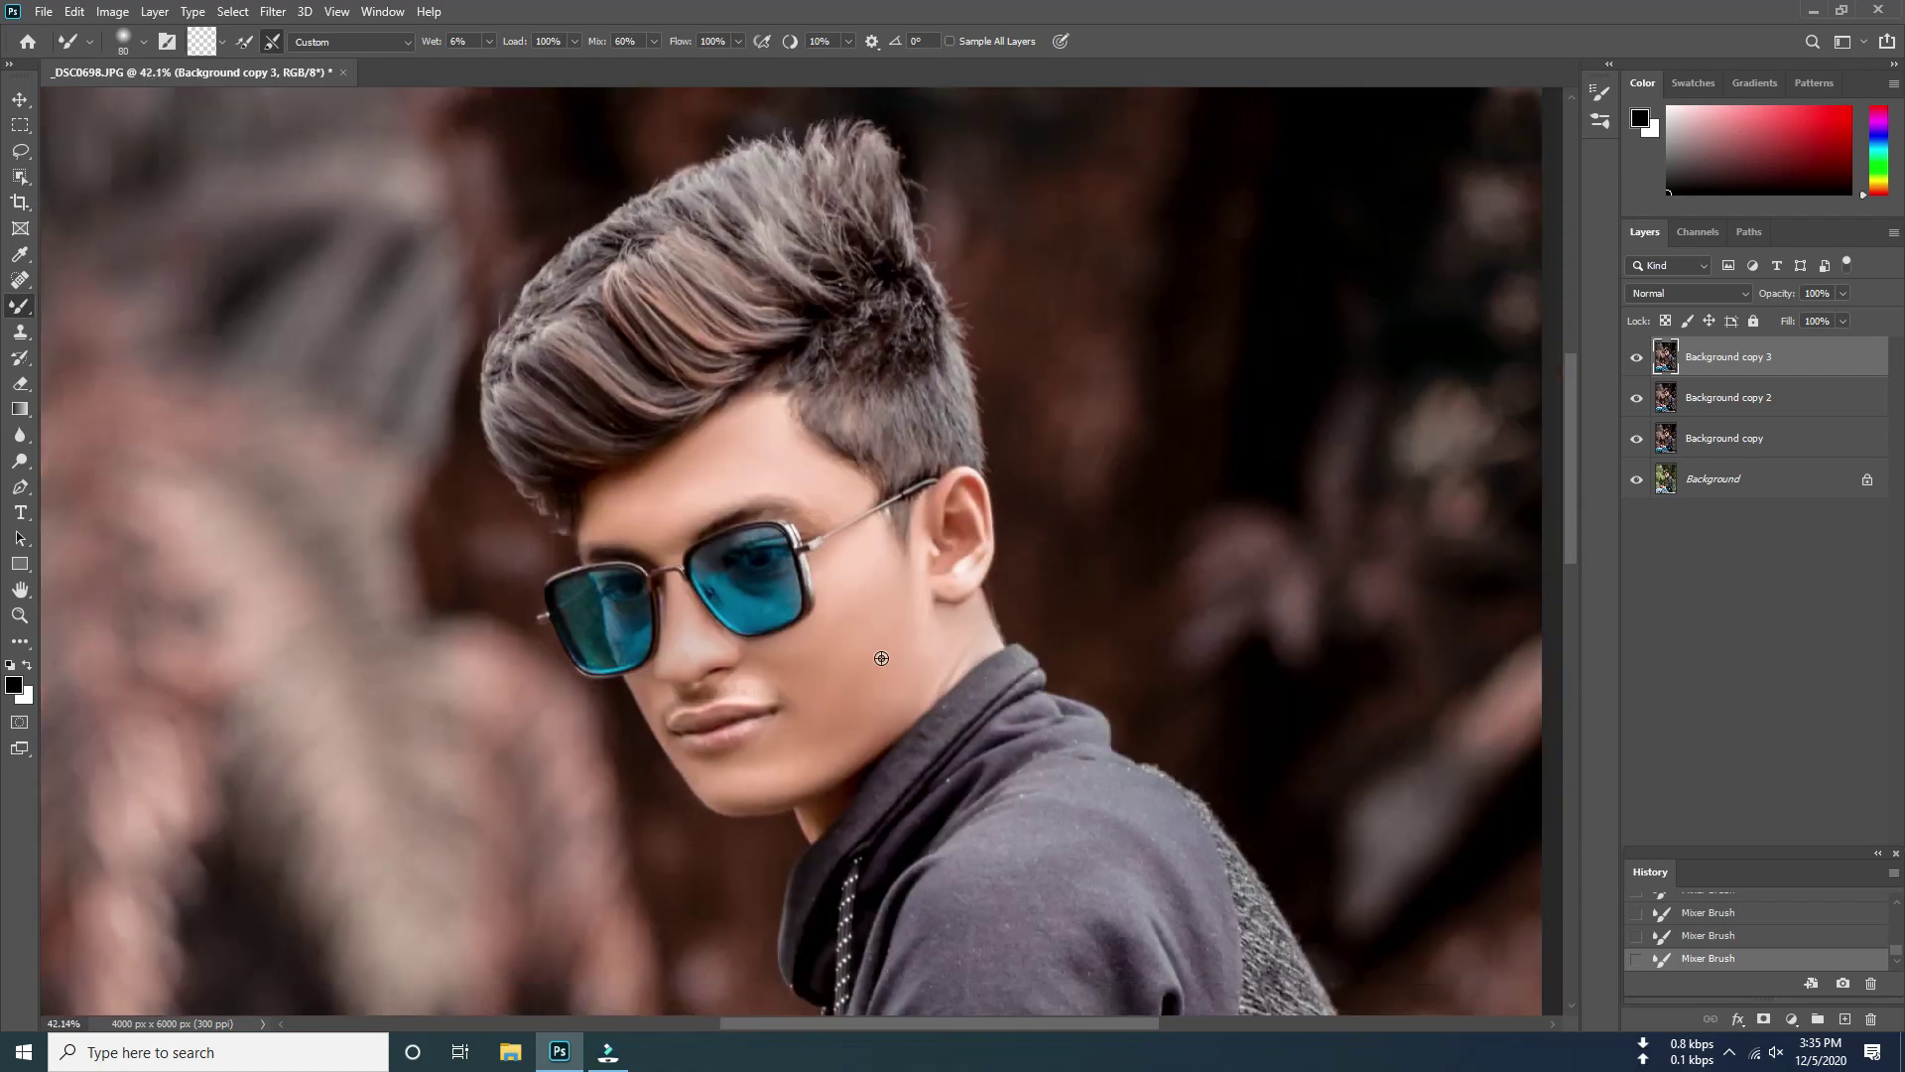
scroll(881, 658, "down", 4)
scroll(863, 695, "up", 4)
scroll(833, 774, "up", 4)
scroll(853, 754, "up", 1)
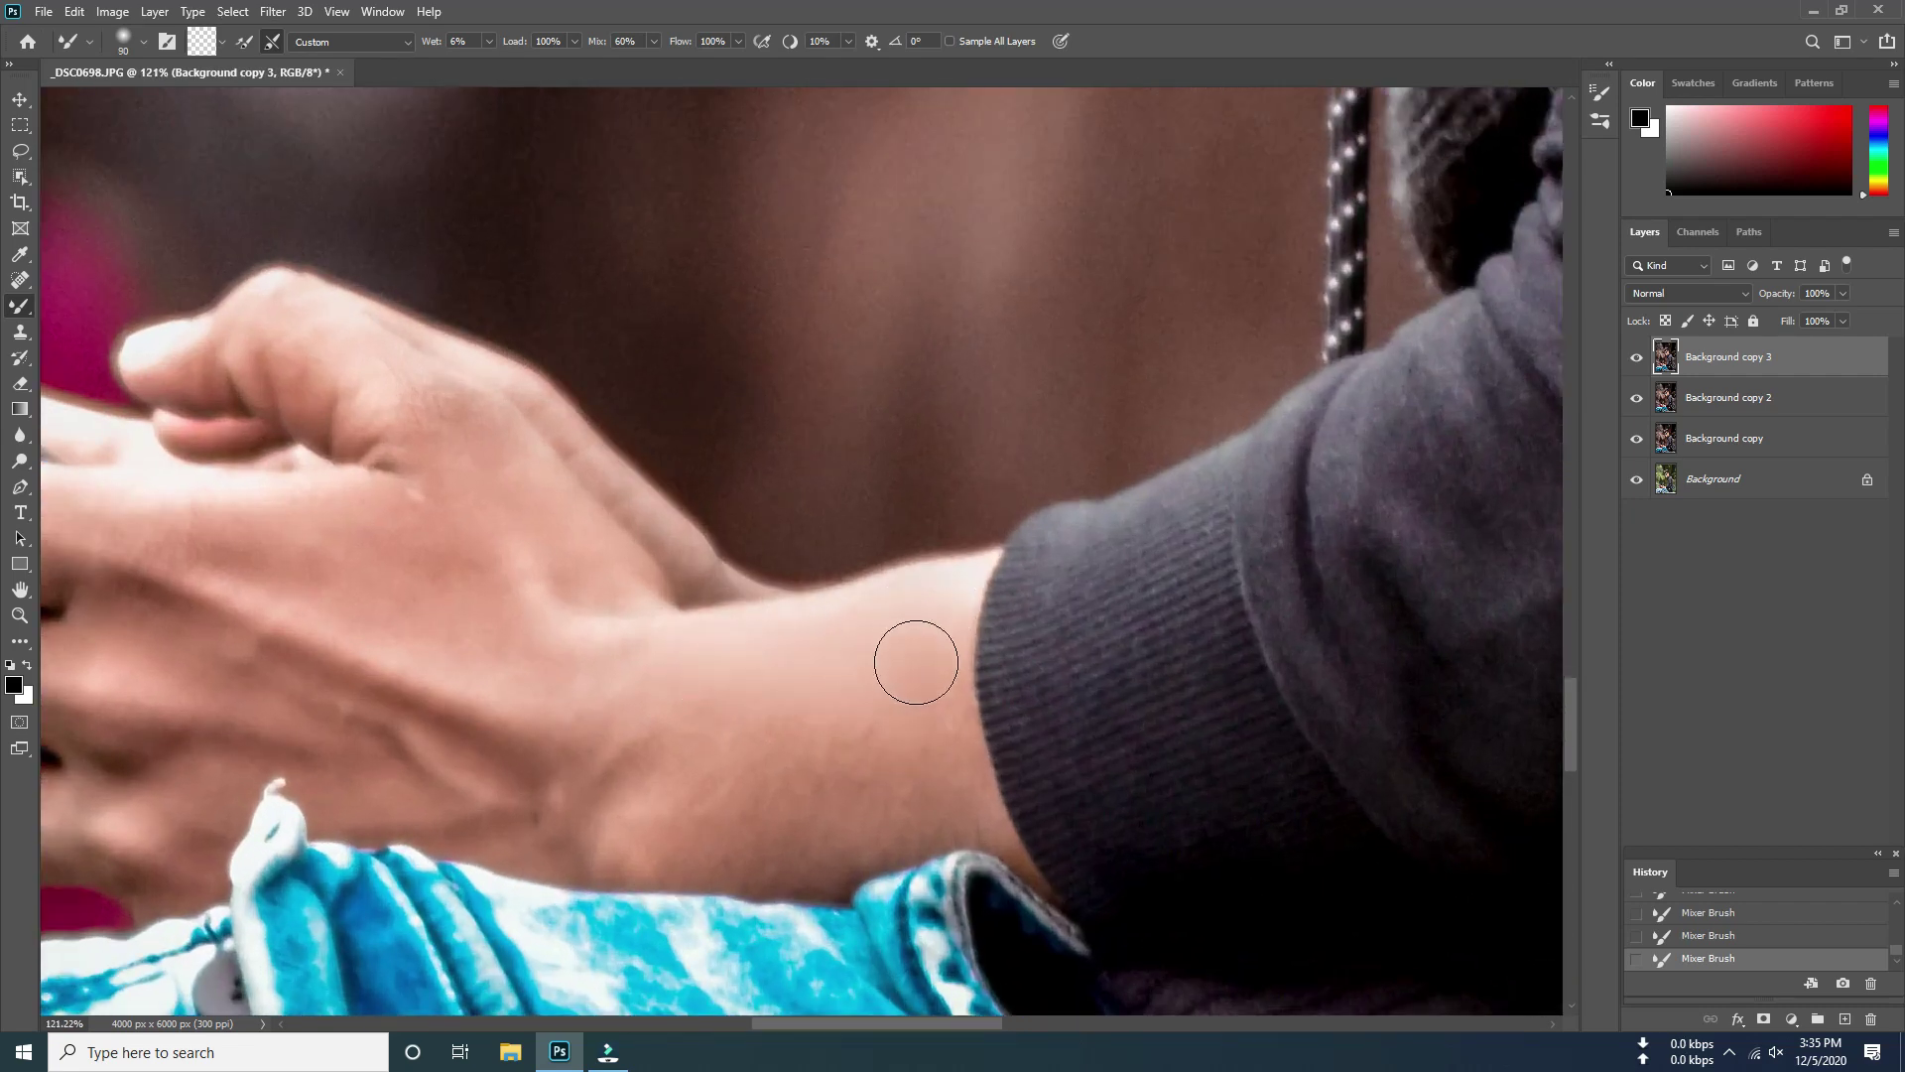
scroll(953, 764, "down", 1)
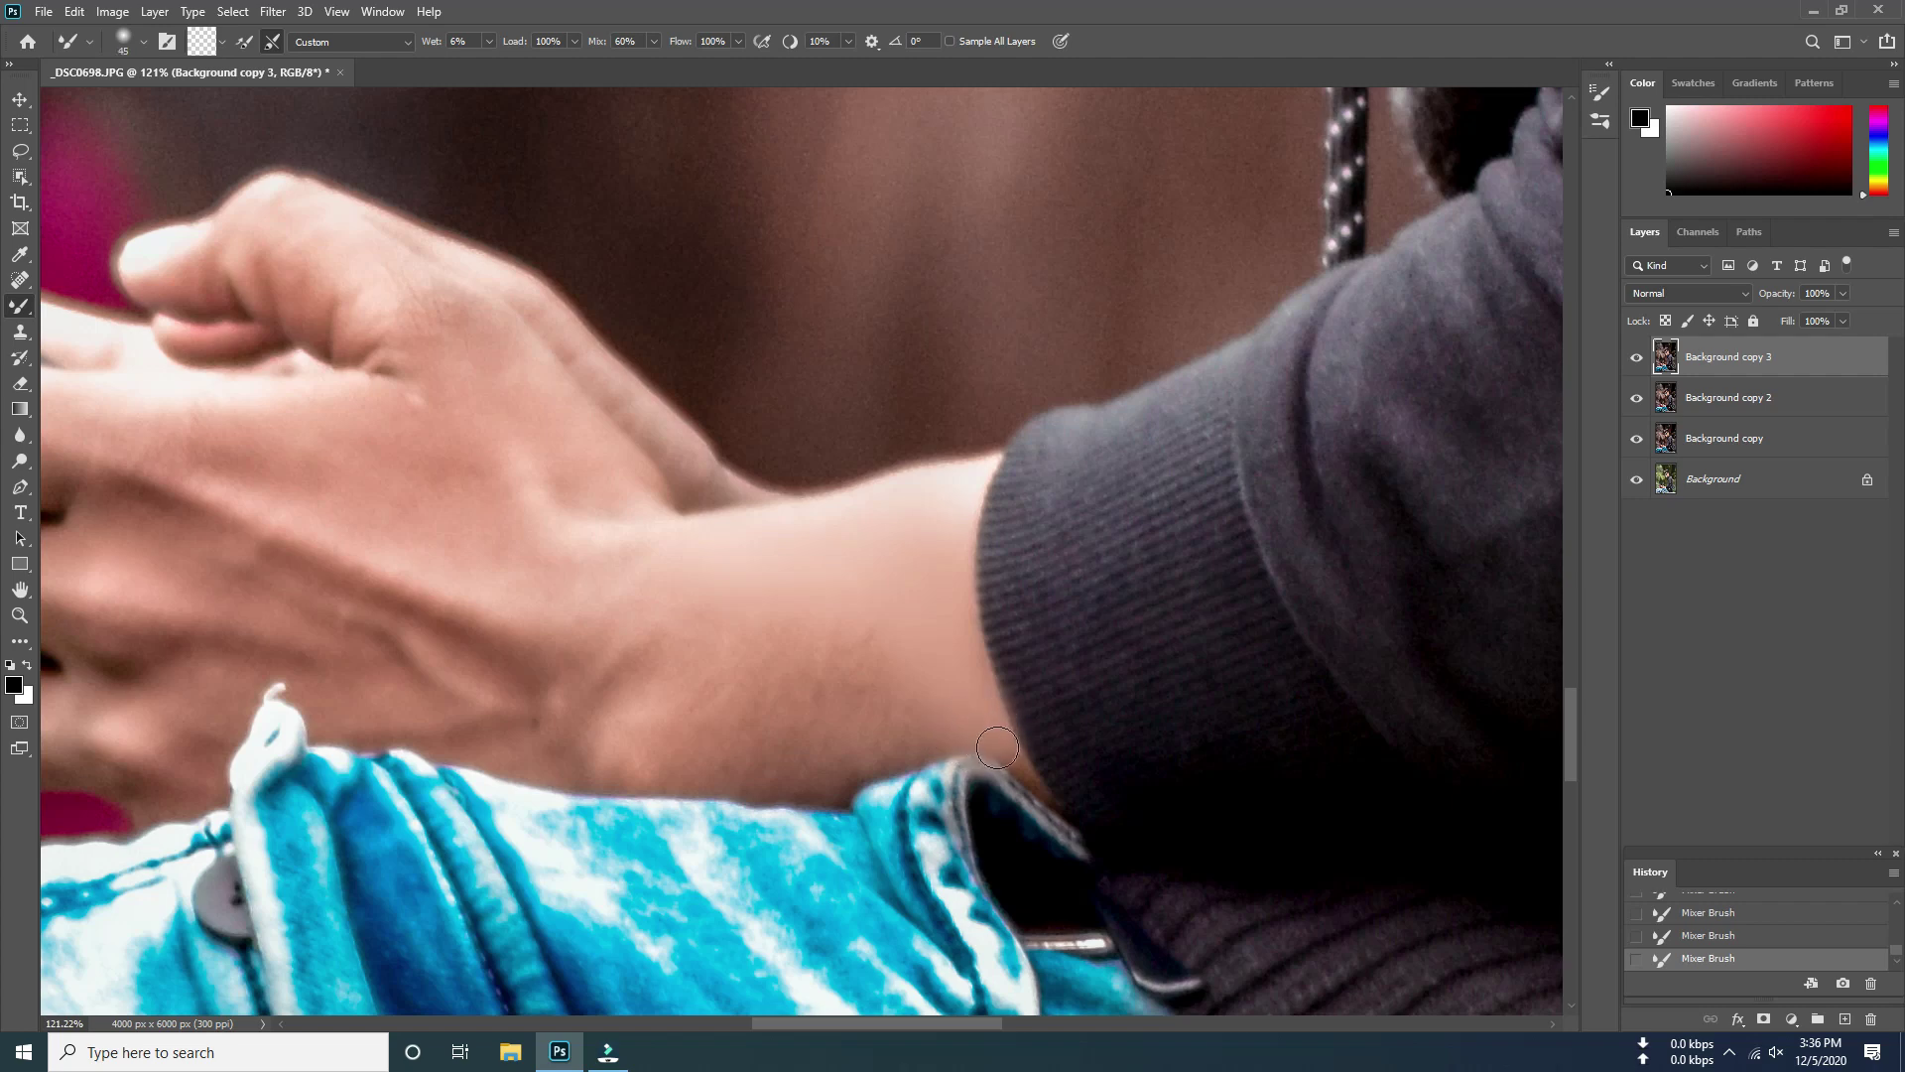
key("bracketright")
key("bracketright")
key("bracketright")
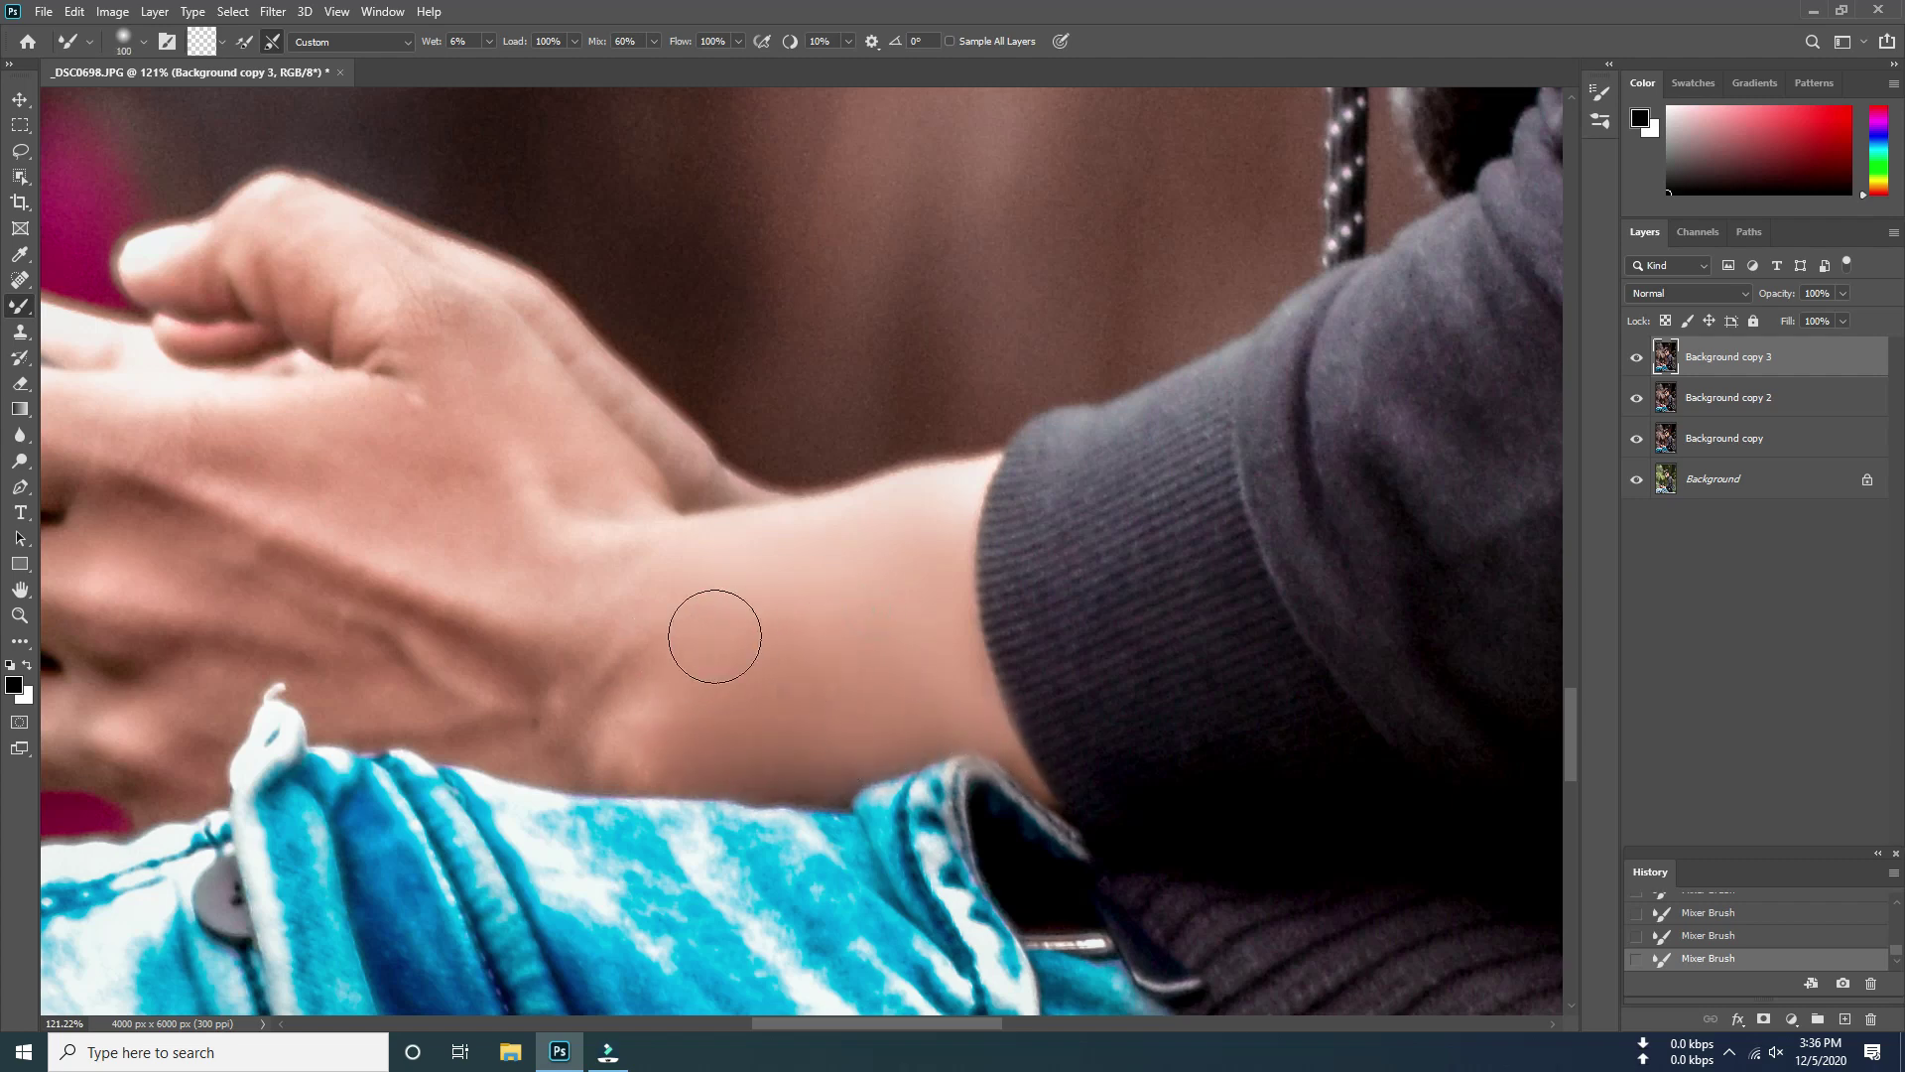
scroll(467, 417, "up", 1)
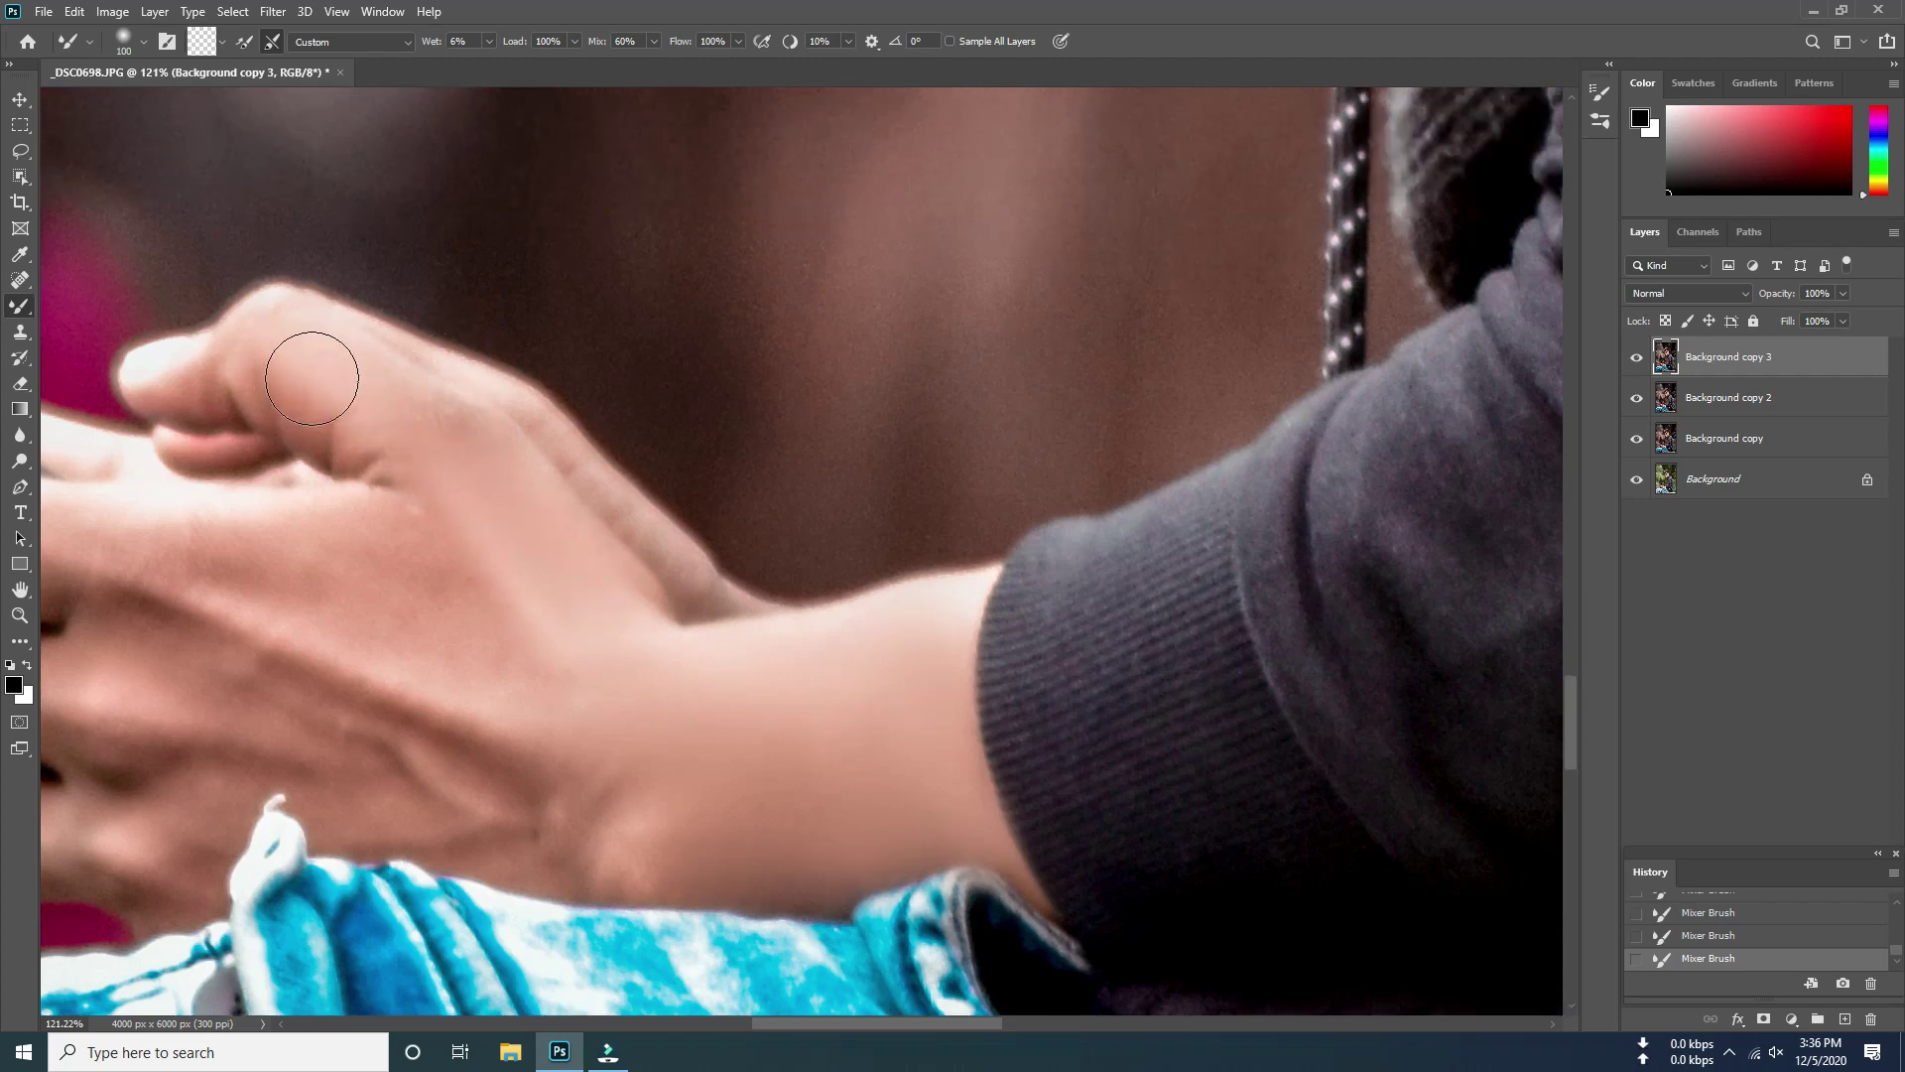
left_click_drag(431, 467, 575, 589)
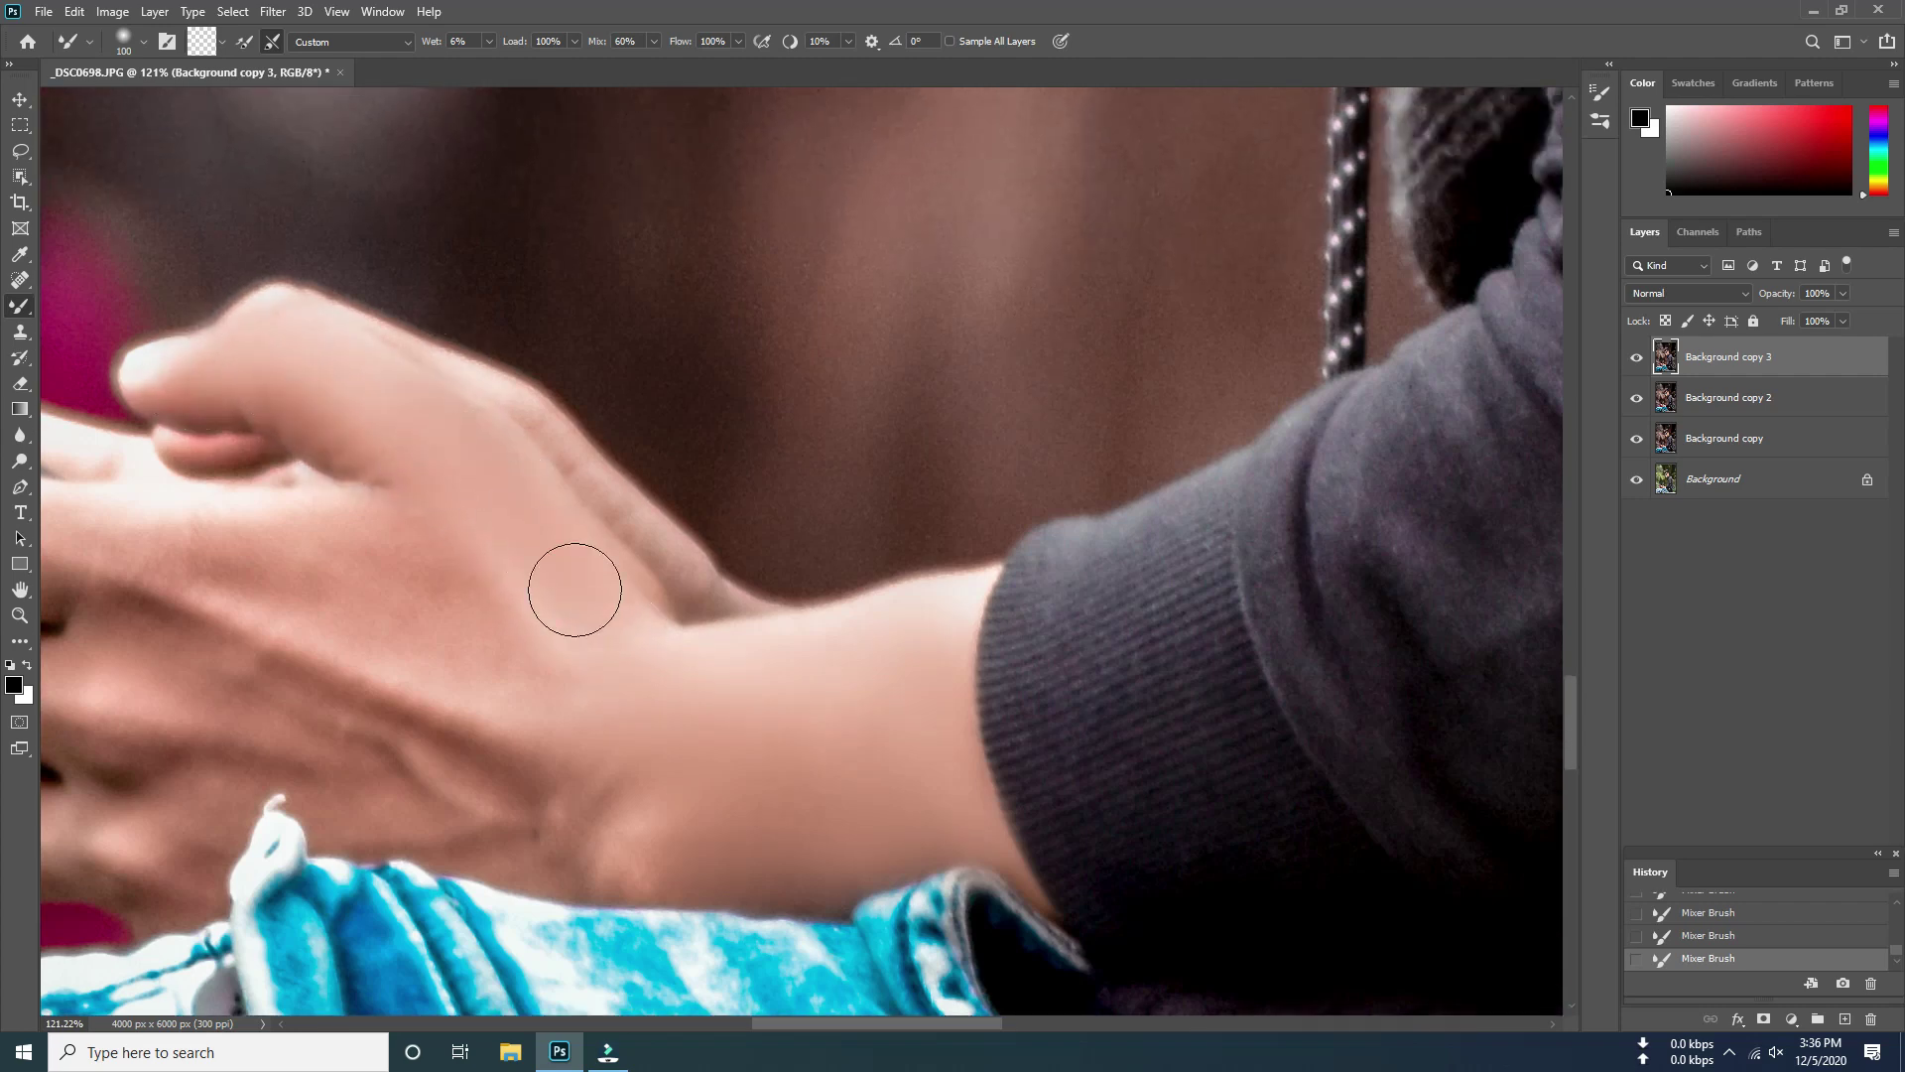
left_click_drag(490, 378, 730, 678)
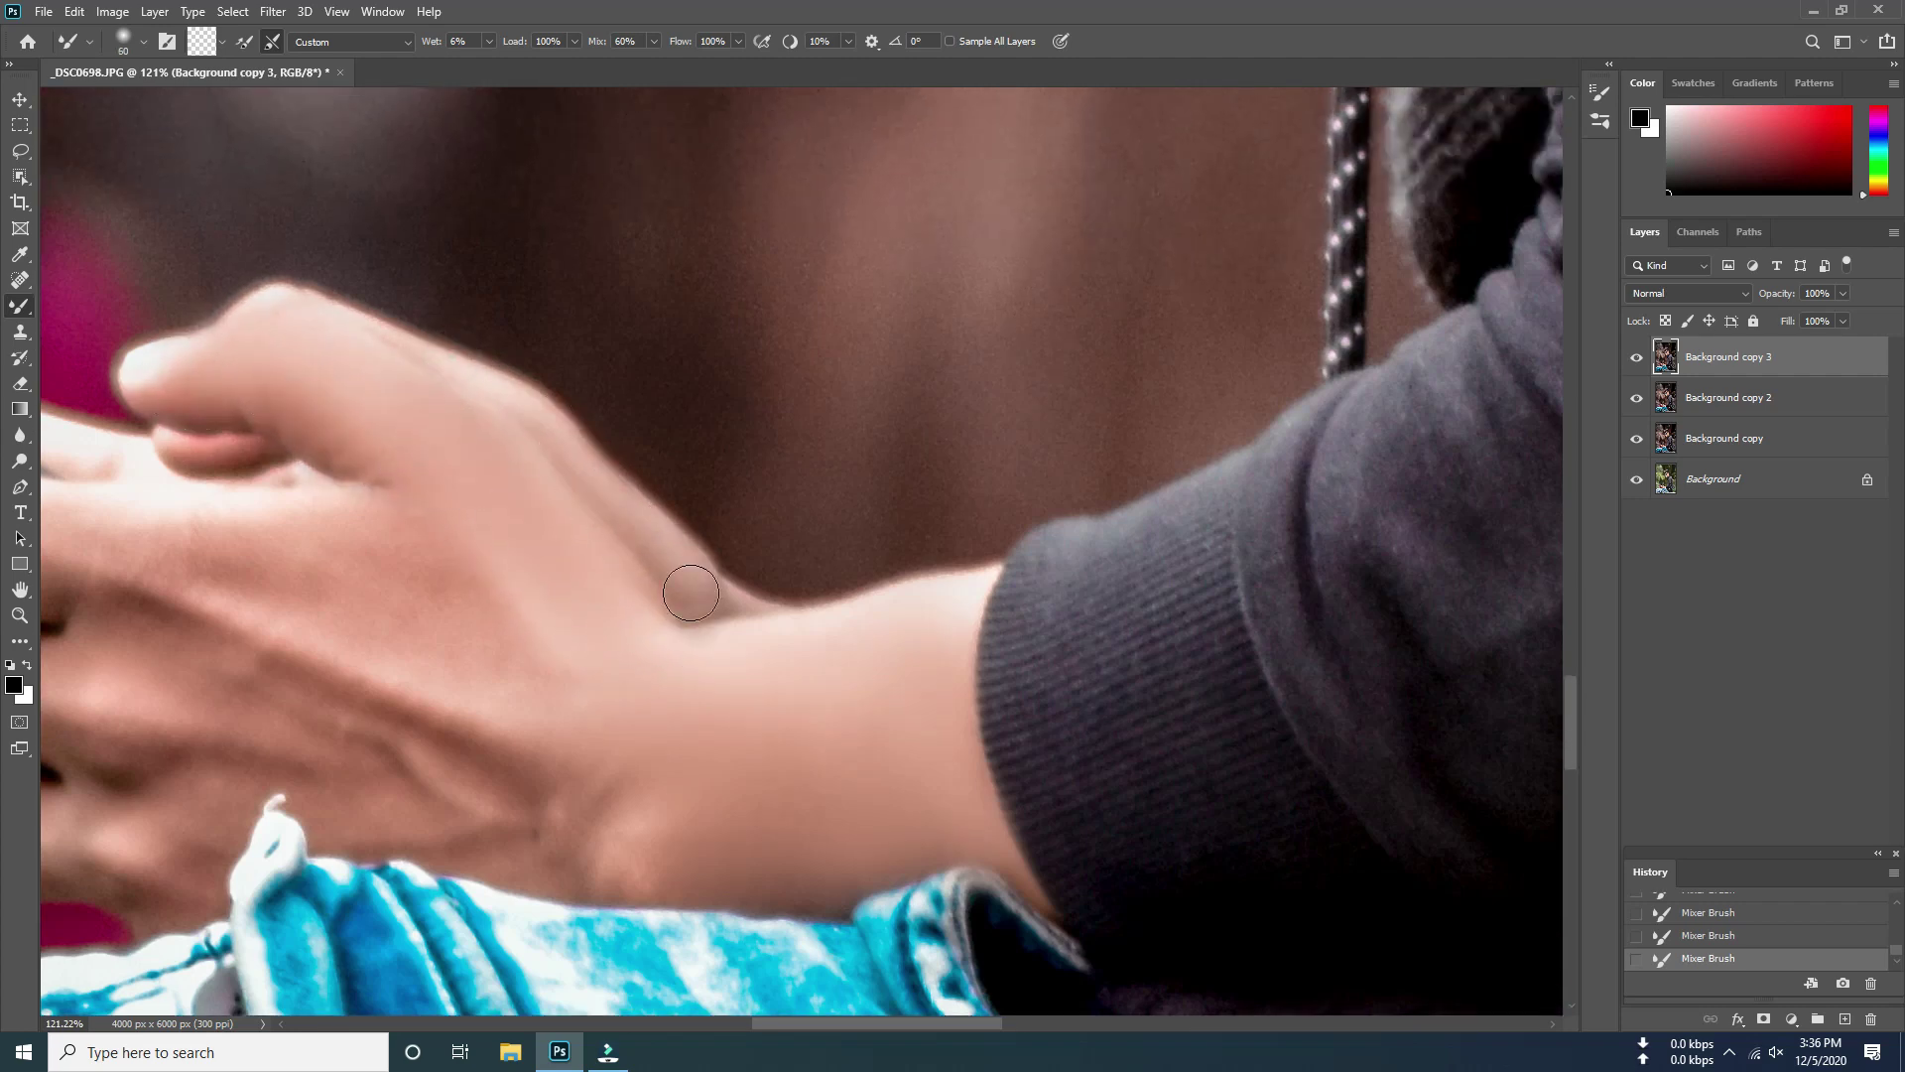
Blend the white tag tip below the hand into the wrist skin
scroll(729, 678, "down", 5)
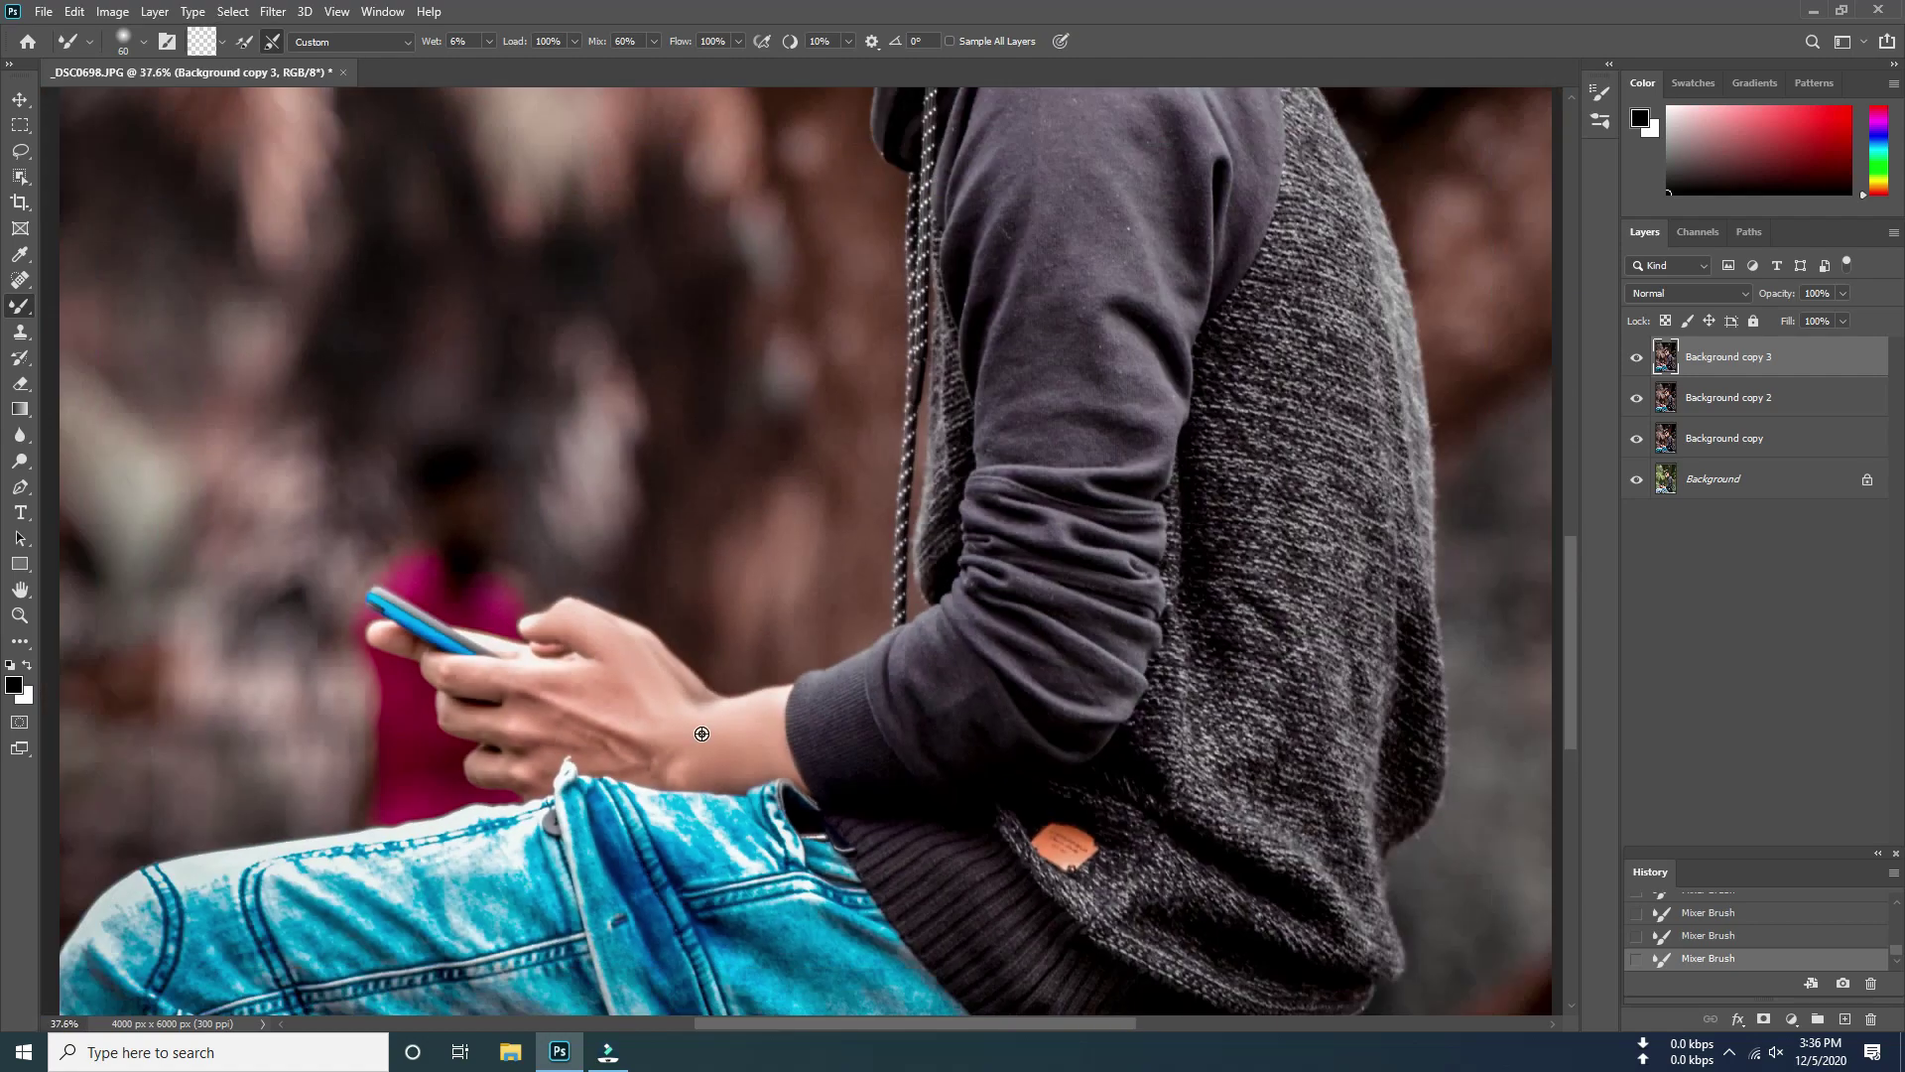
scroll(706, 694, "up", 6)
scroll(645, 684, "down", 5)
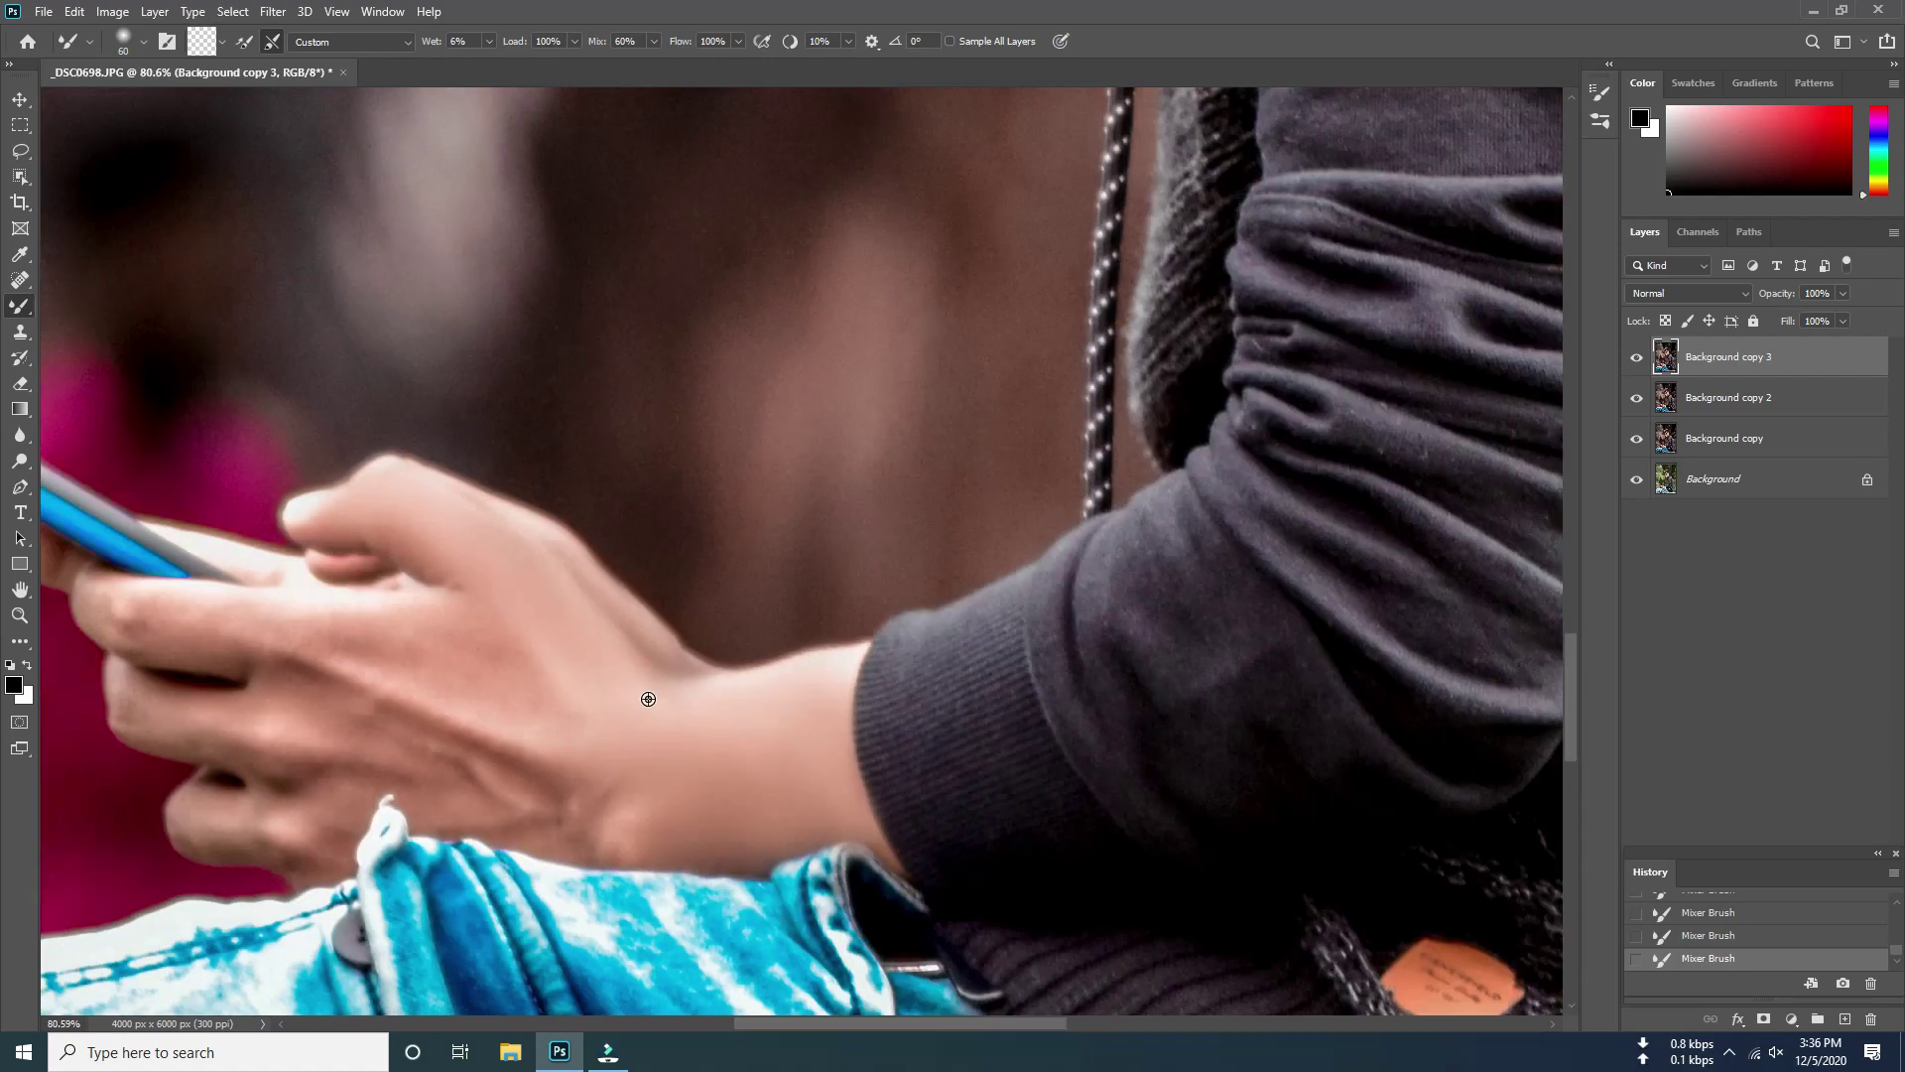
scroll(829, 692, "up", 3)
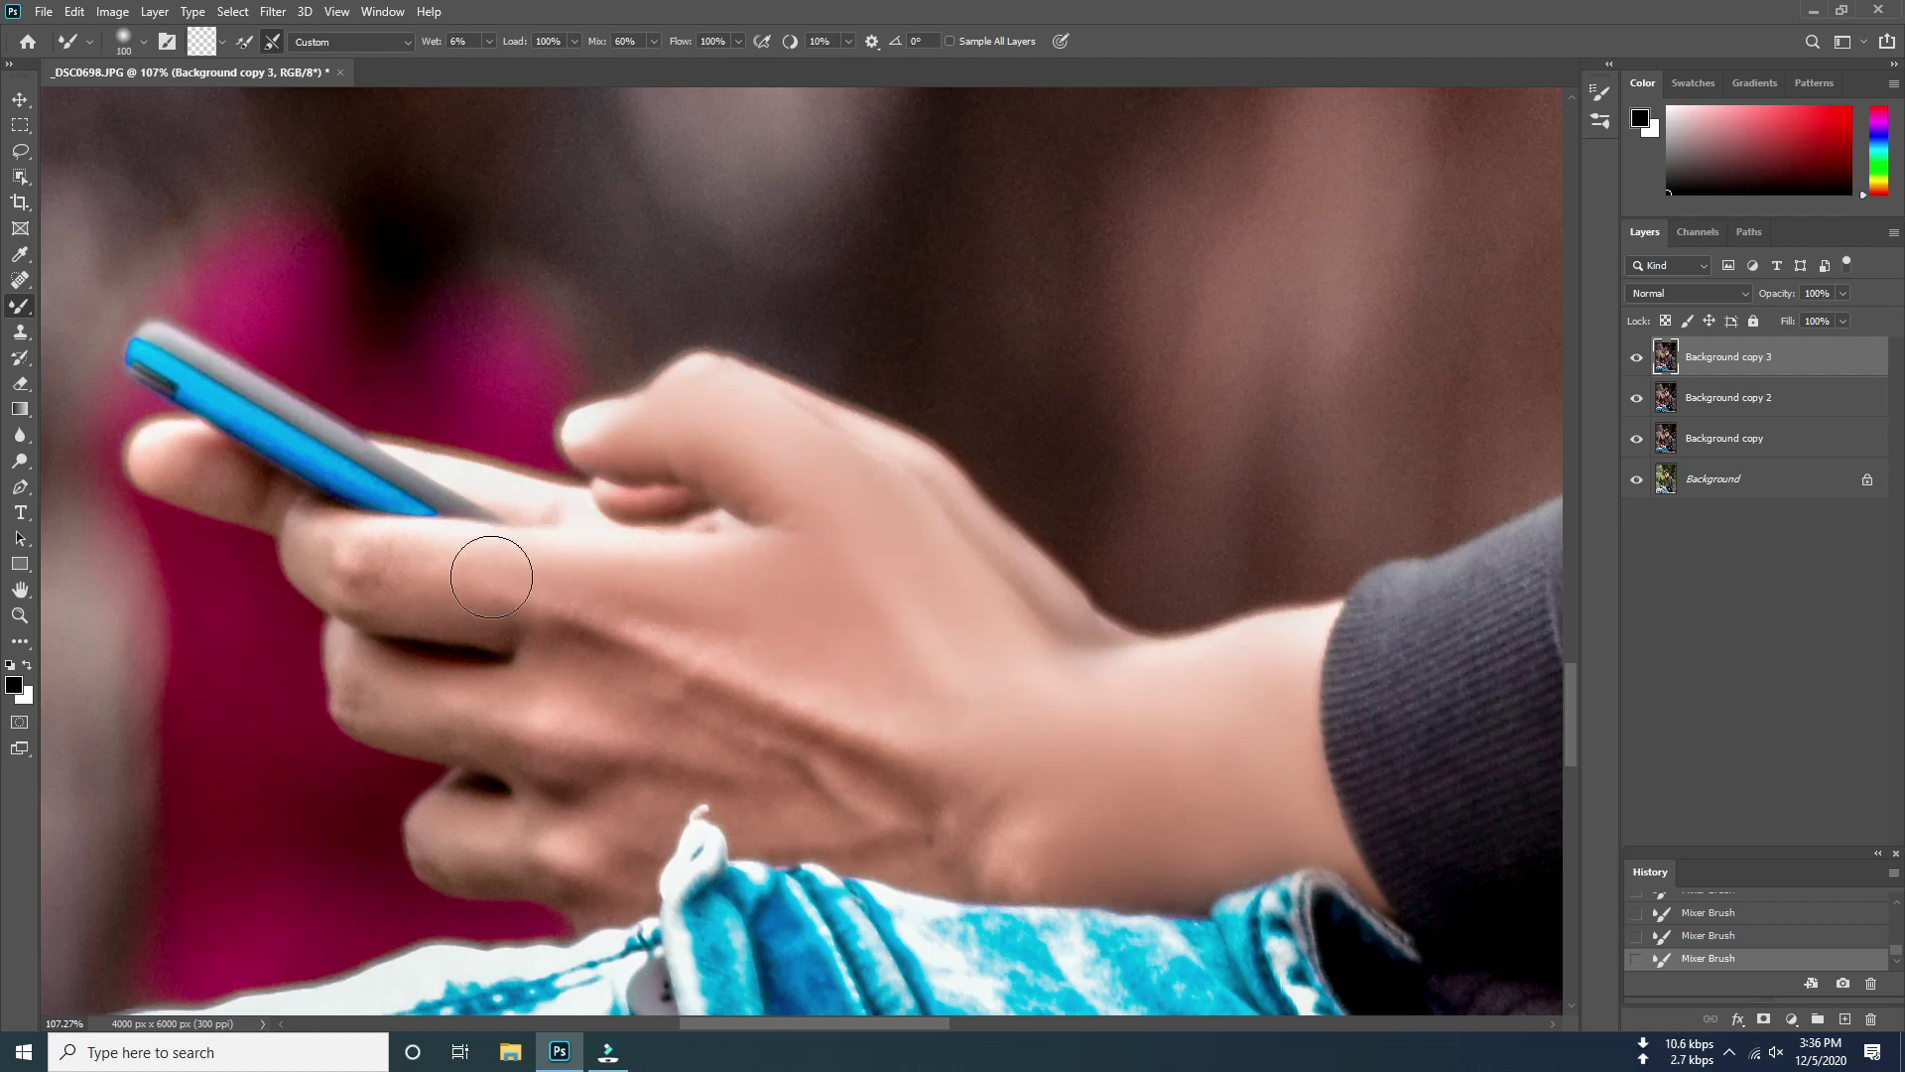
scroll(653, 515, "down", 2)
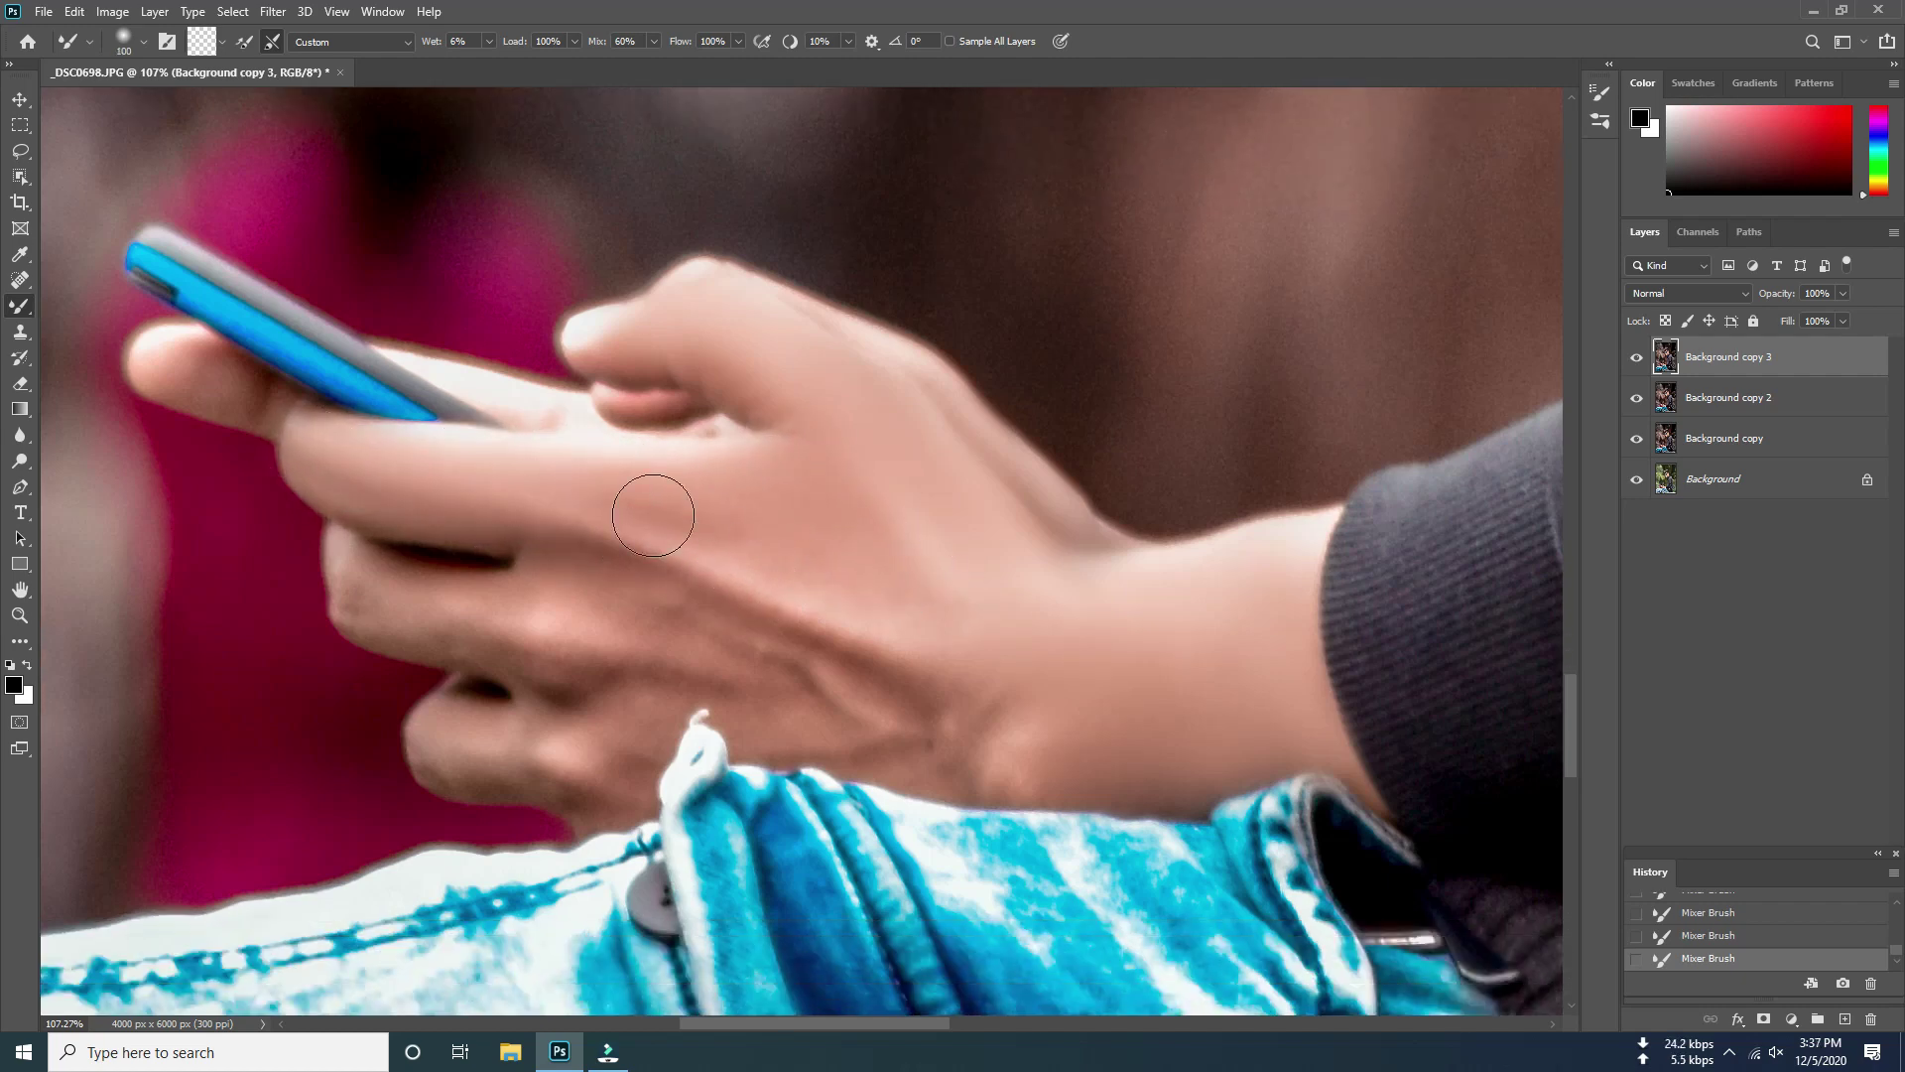
scroll(957, 617, "down", 1)
scroll(853, 576, "down", 1)
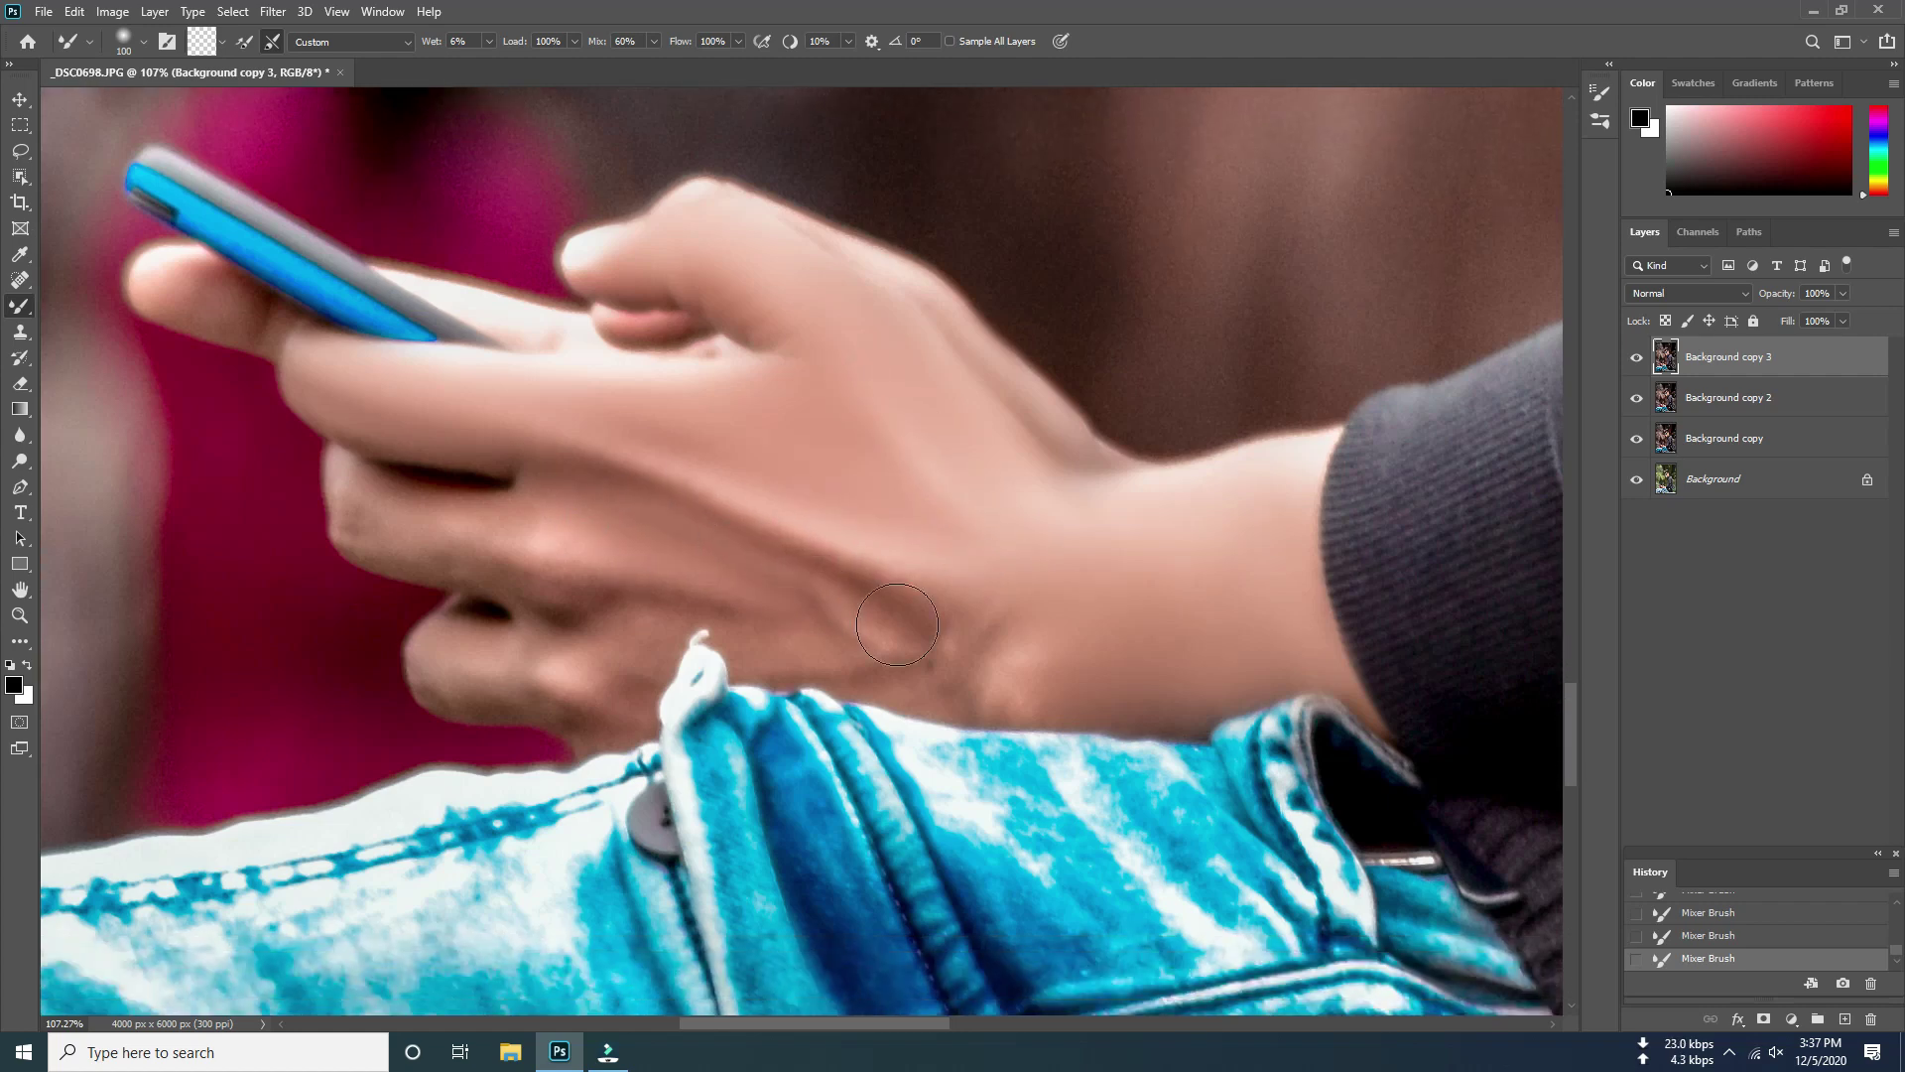
scroll(958, 640, "down", 1)
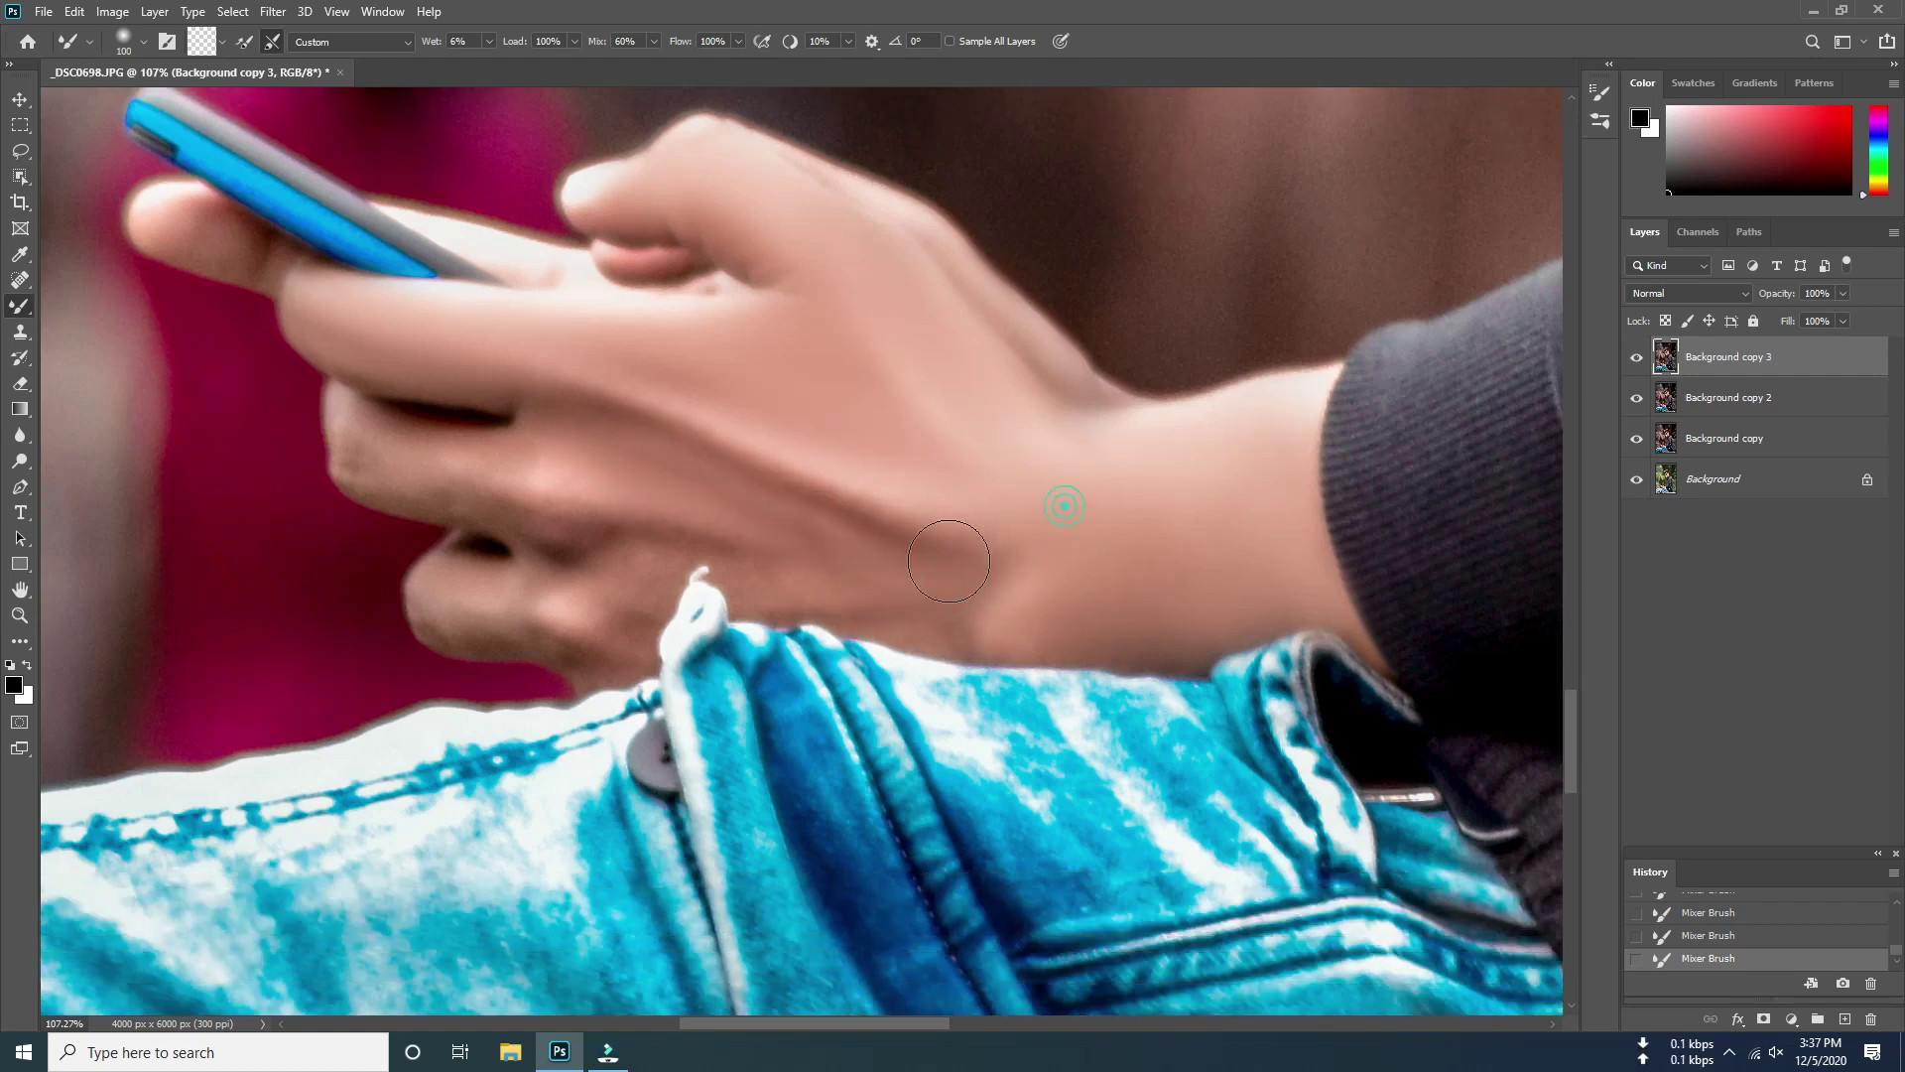
left_click_drag(949, 560, 651, 571)
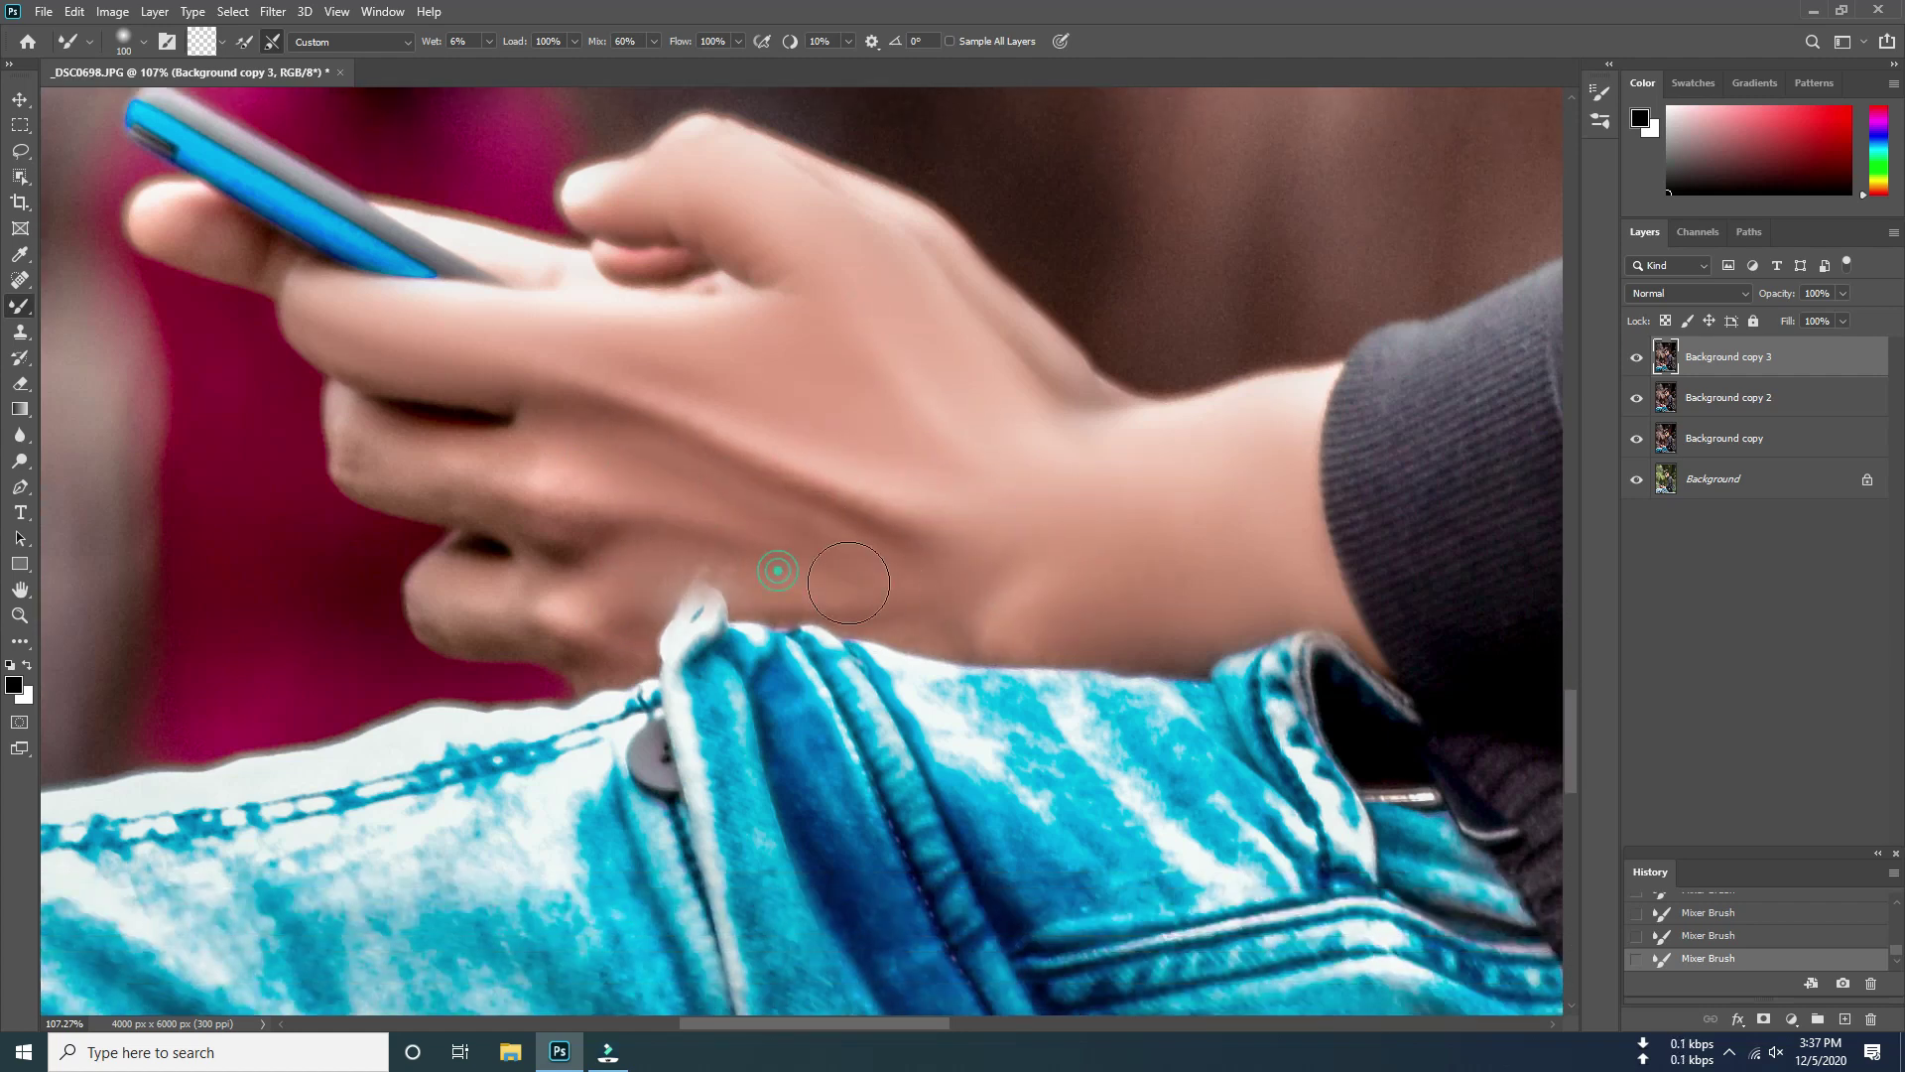
left_click_drag(643, 563, 773, 566)
Smooth the fingertip edge and lower knuckle, adjusting brush size as needed
scroll(772, 566, "down", 1)
scroll(773, 566, "up", 8)
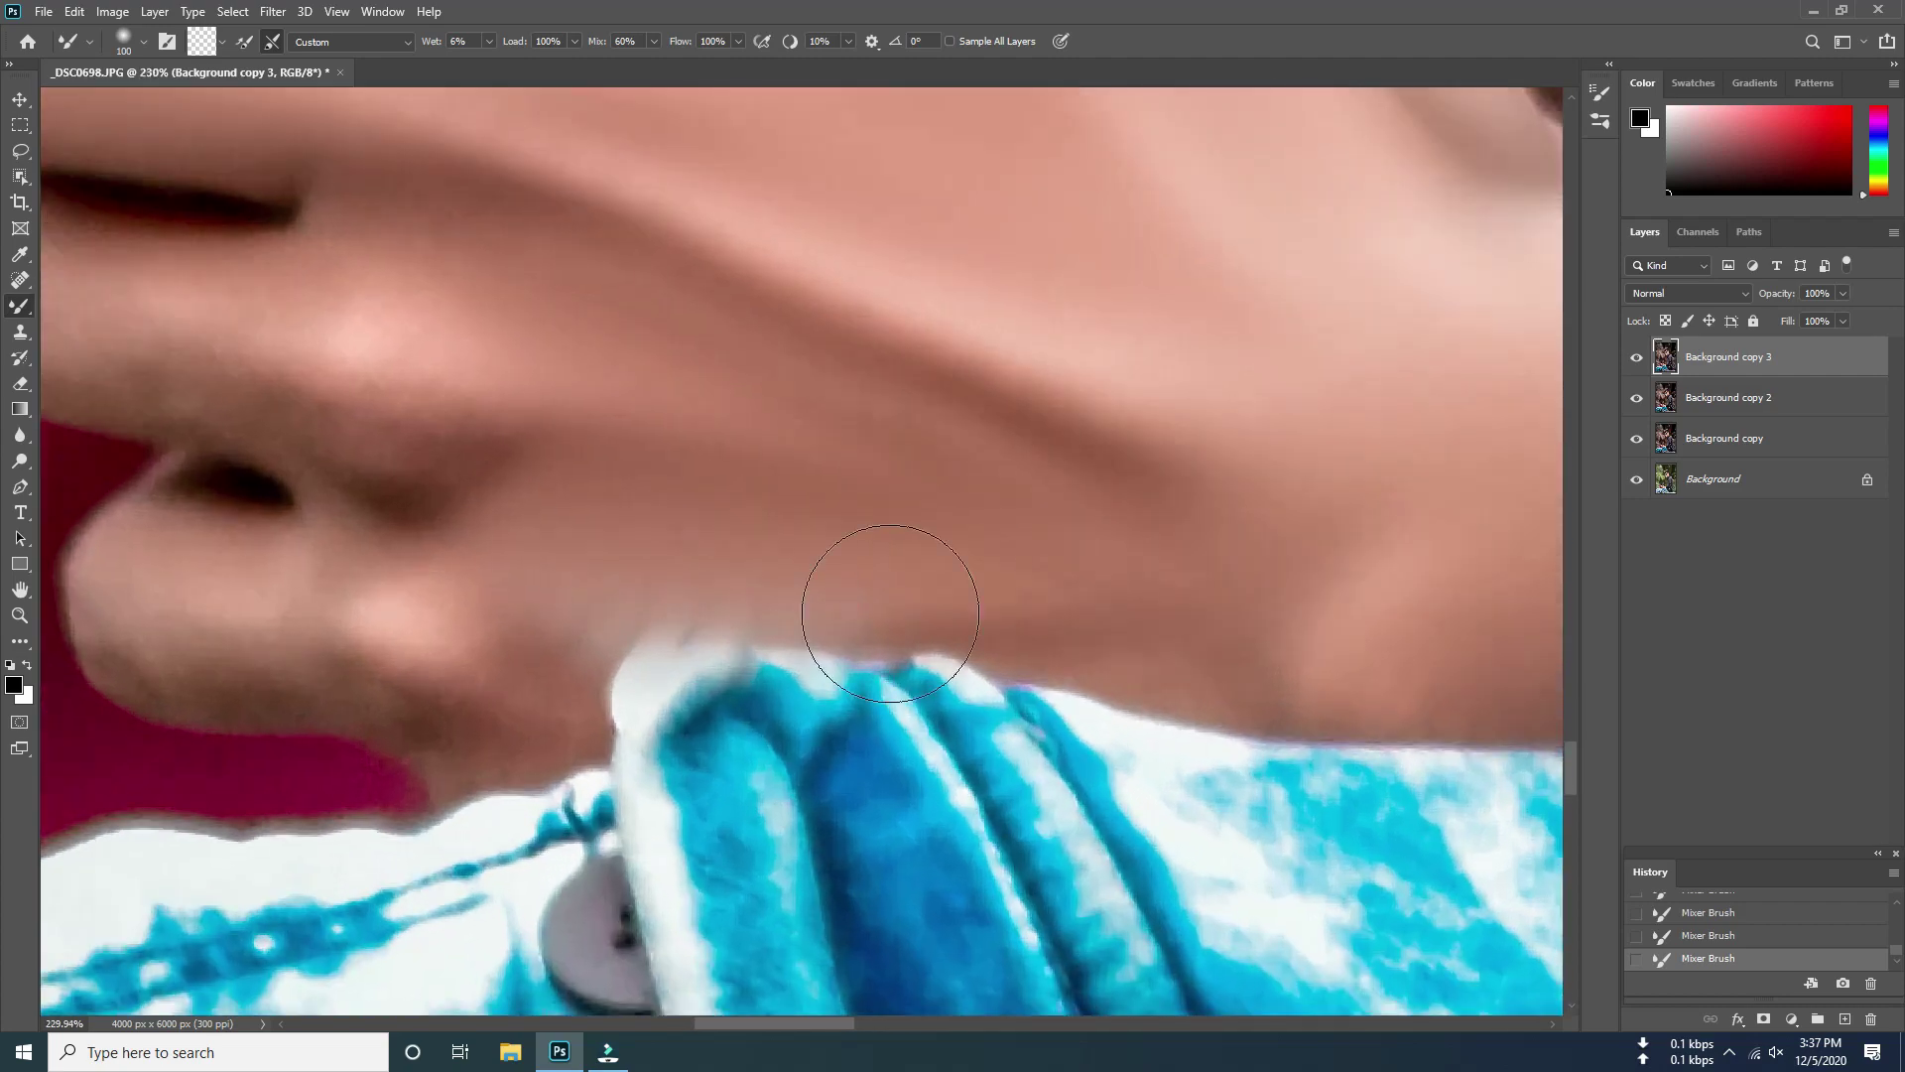
key("bracketleft")
scroll(541, 694, "down", 1)
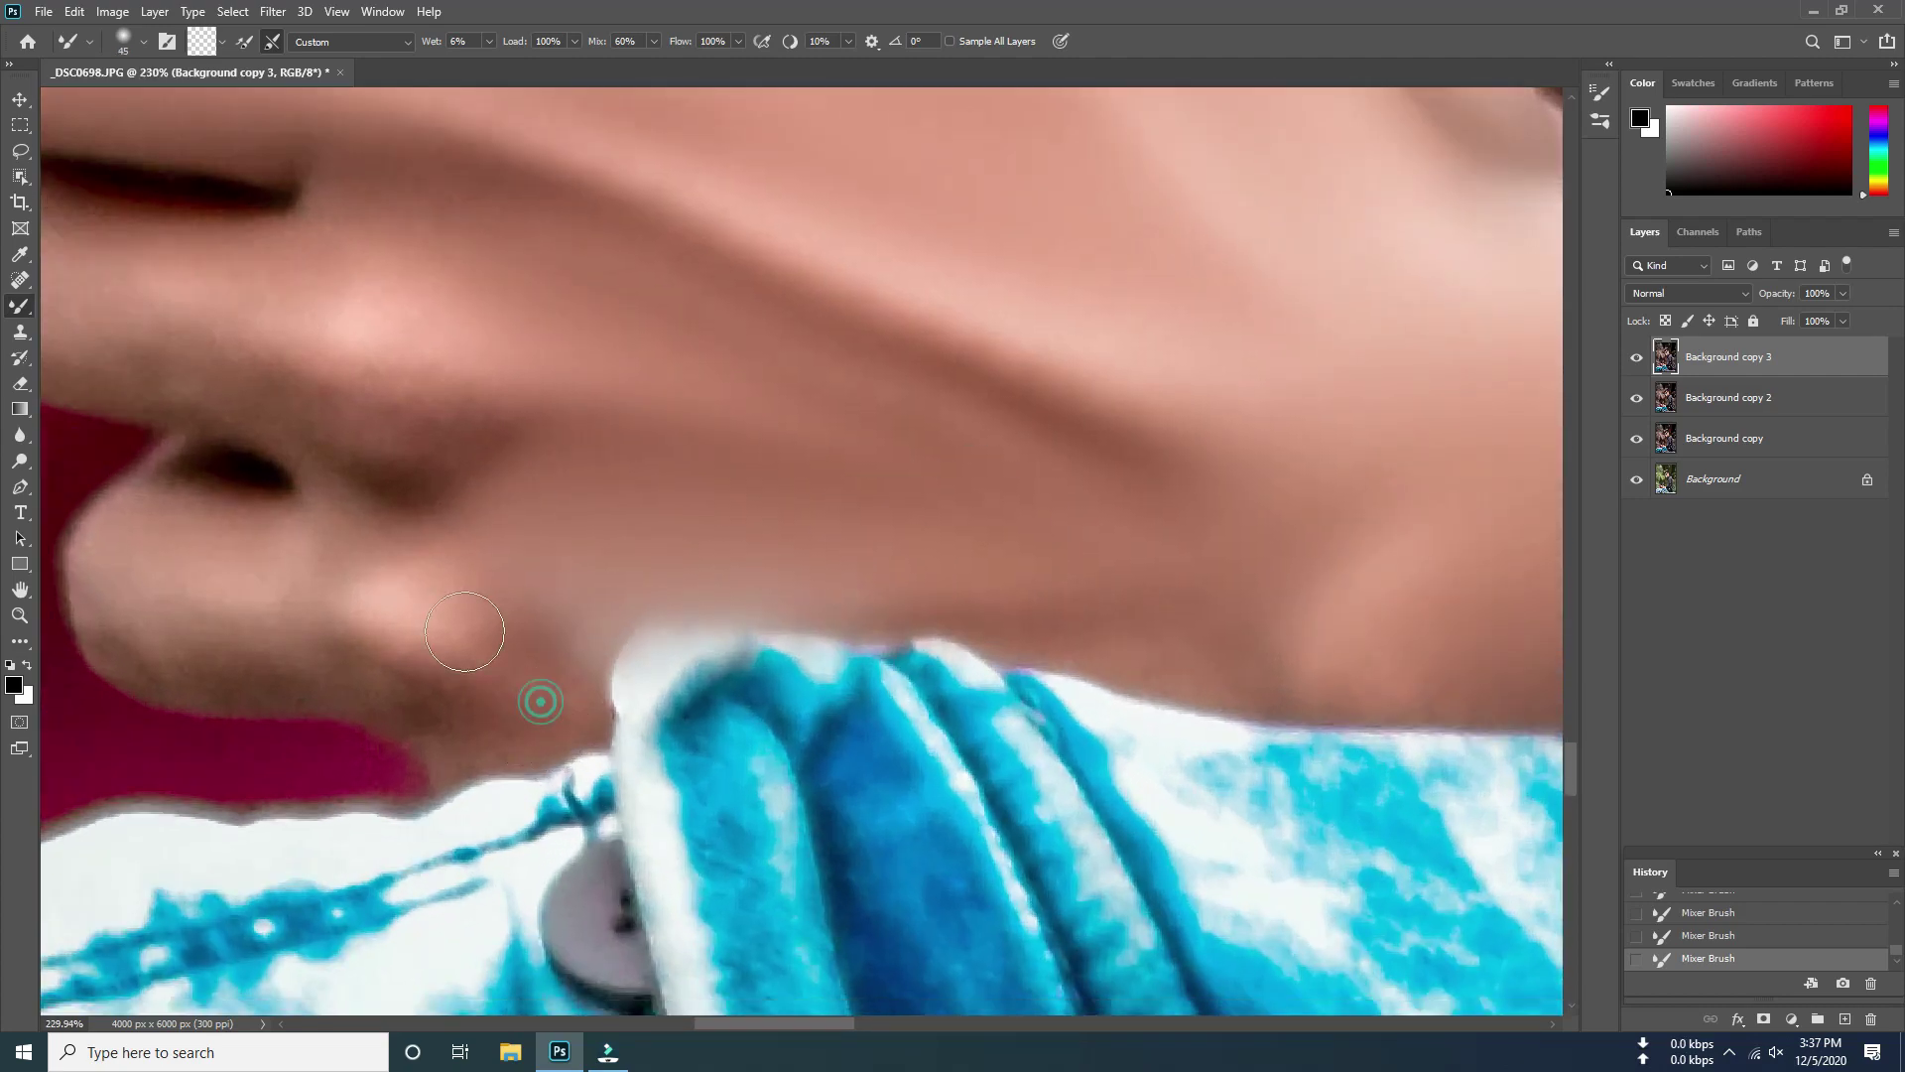
scroll(476, 681, "down", 1)
scroll(500, 685, "down", 2)
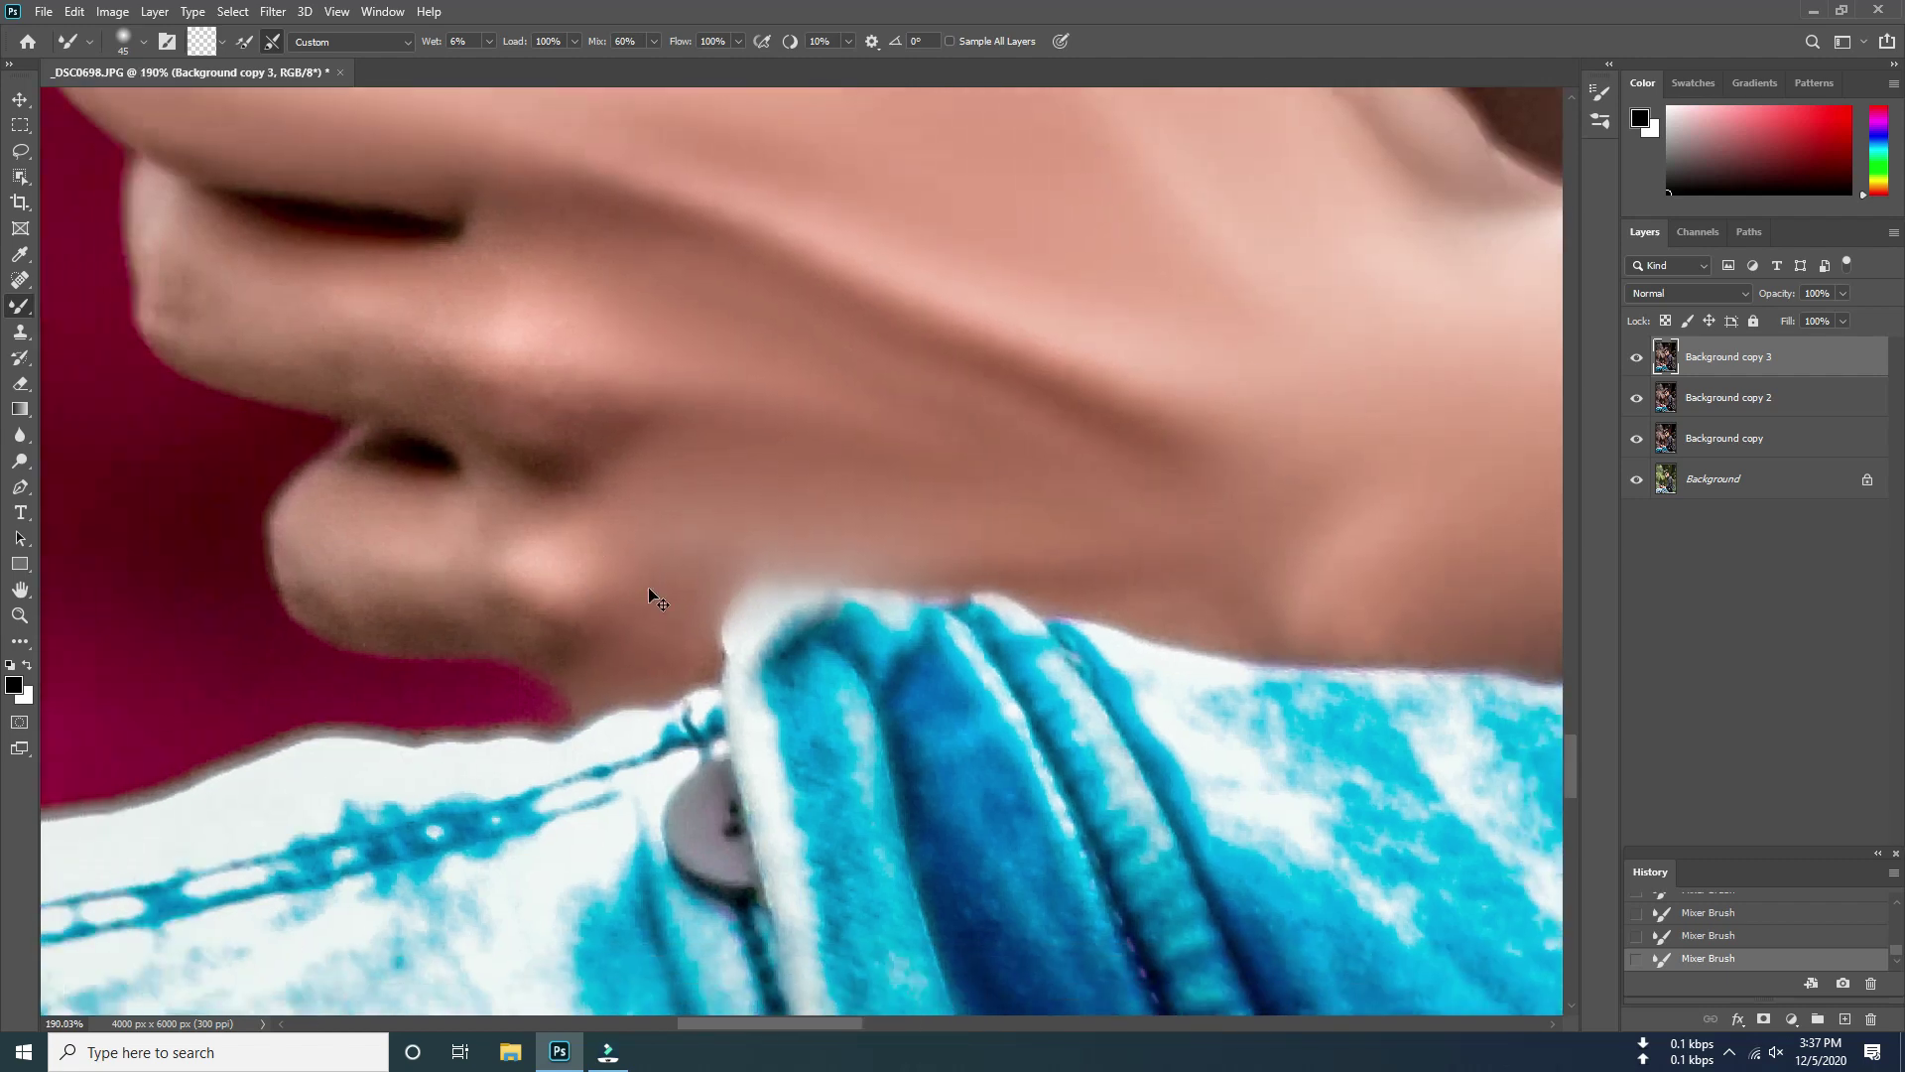
scroll(651, 595, "up", 3)
key("bracketright")
key("bracketright")
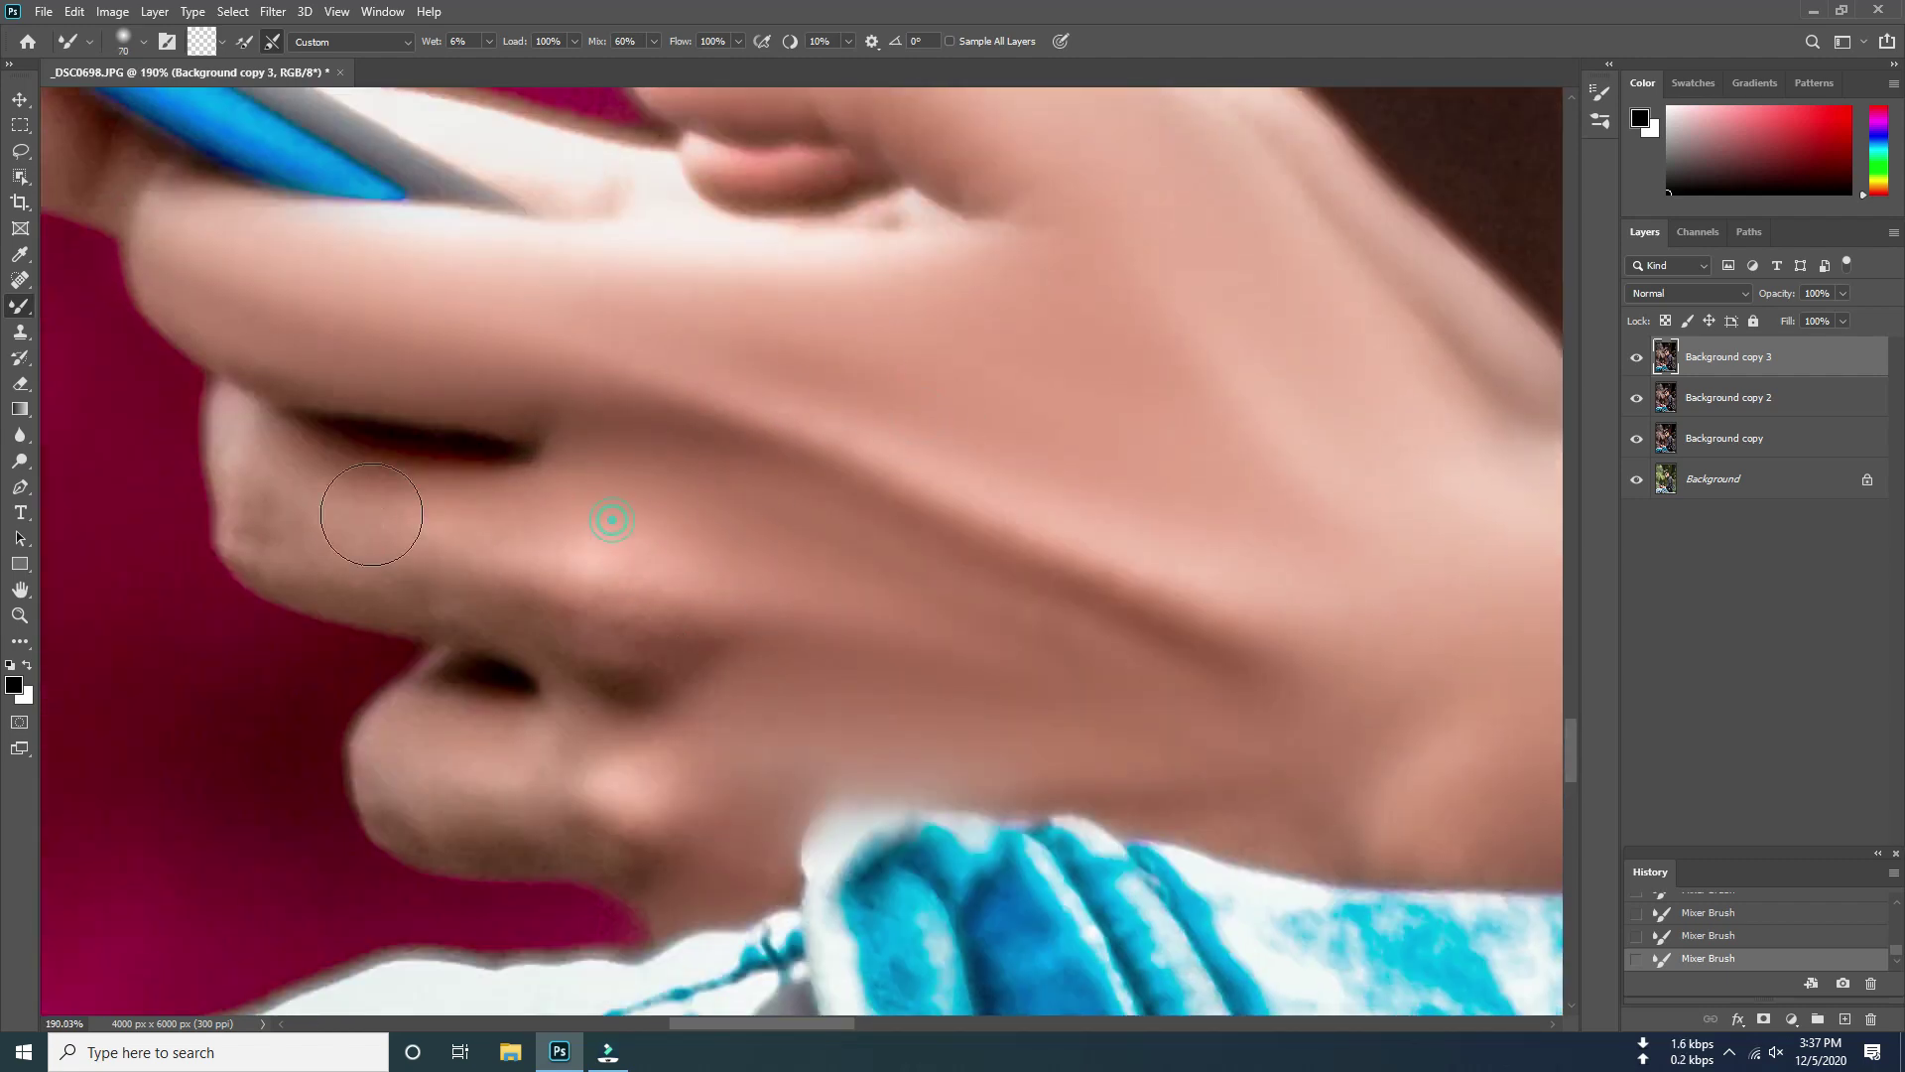
mouse_move(374, 510)
left_mouse_down()
mouse_move(288, 489)
mouse_move(459, 532)
left_mouse_up()
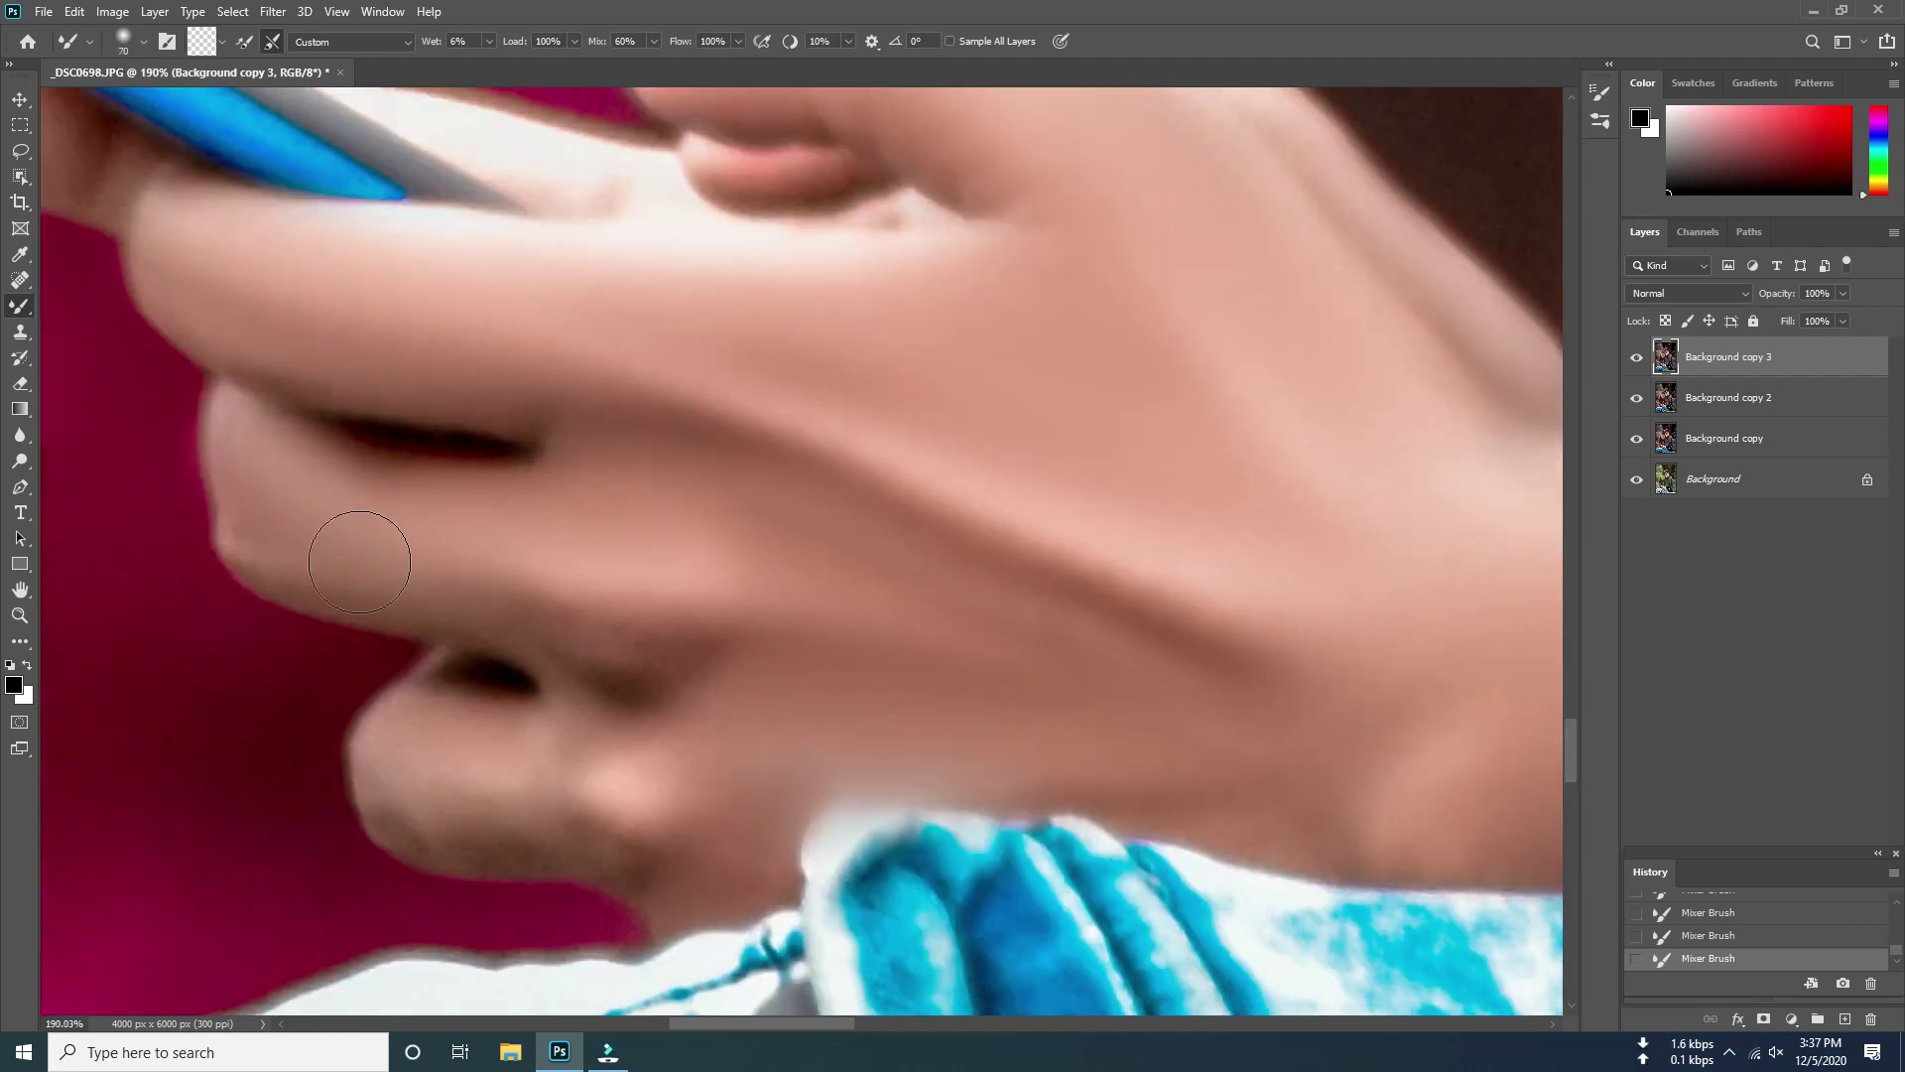
scroll(586, 694, "down", 2)
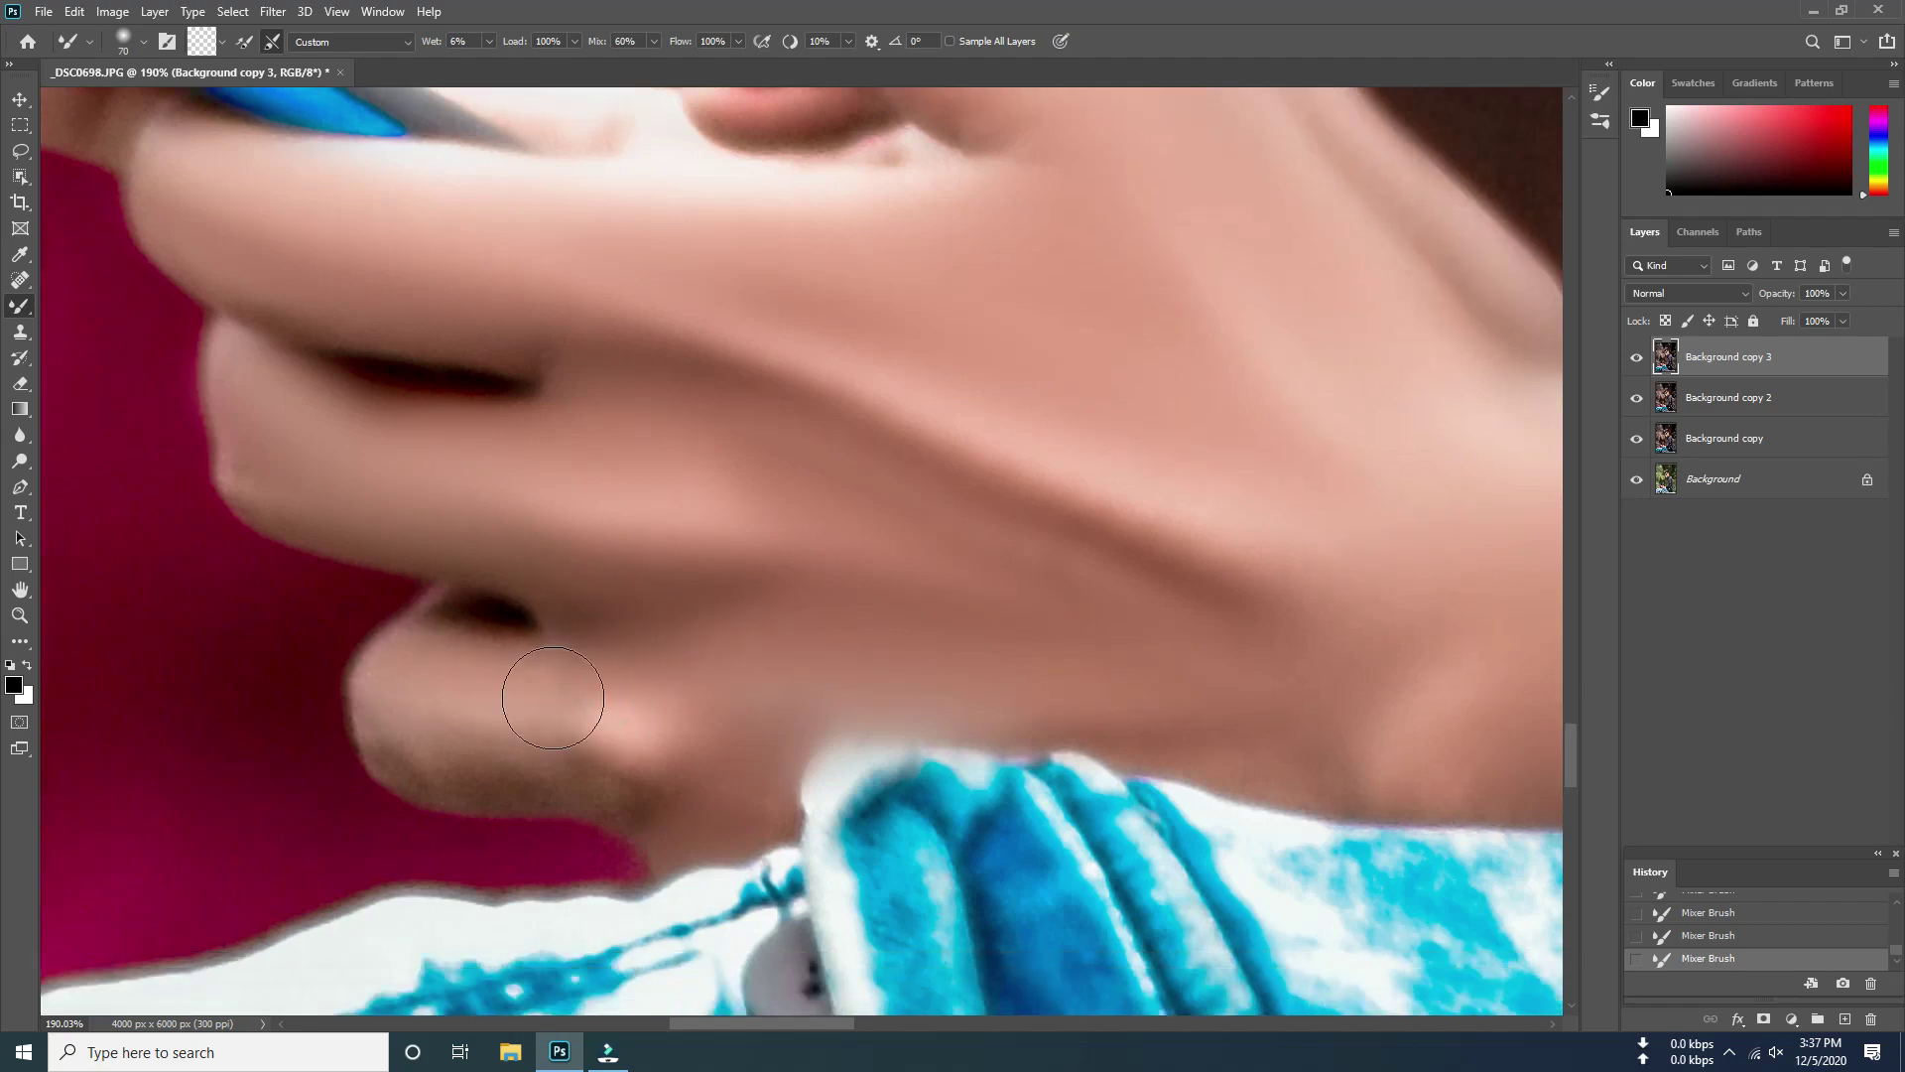
mouse_move(552, 698)
left_mouse_down()
mouse_move(425, 731)
mouse_move(539, 757)
mouse_move(655, 668)
left_mouse_up()
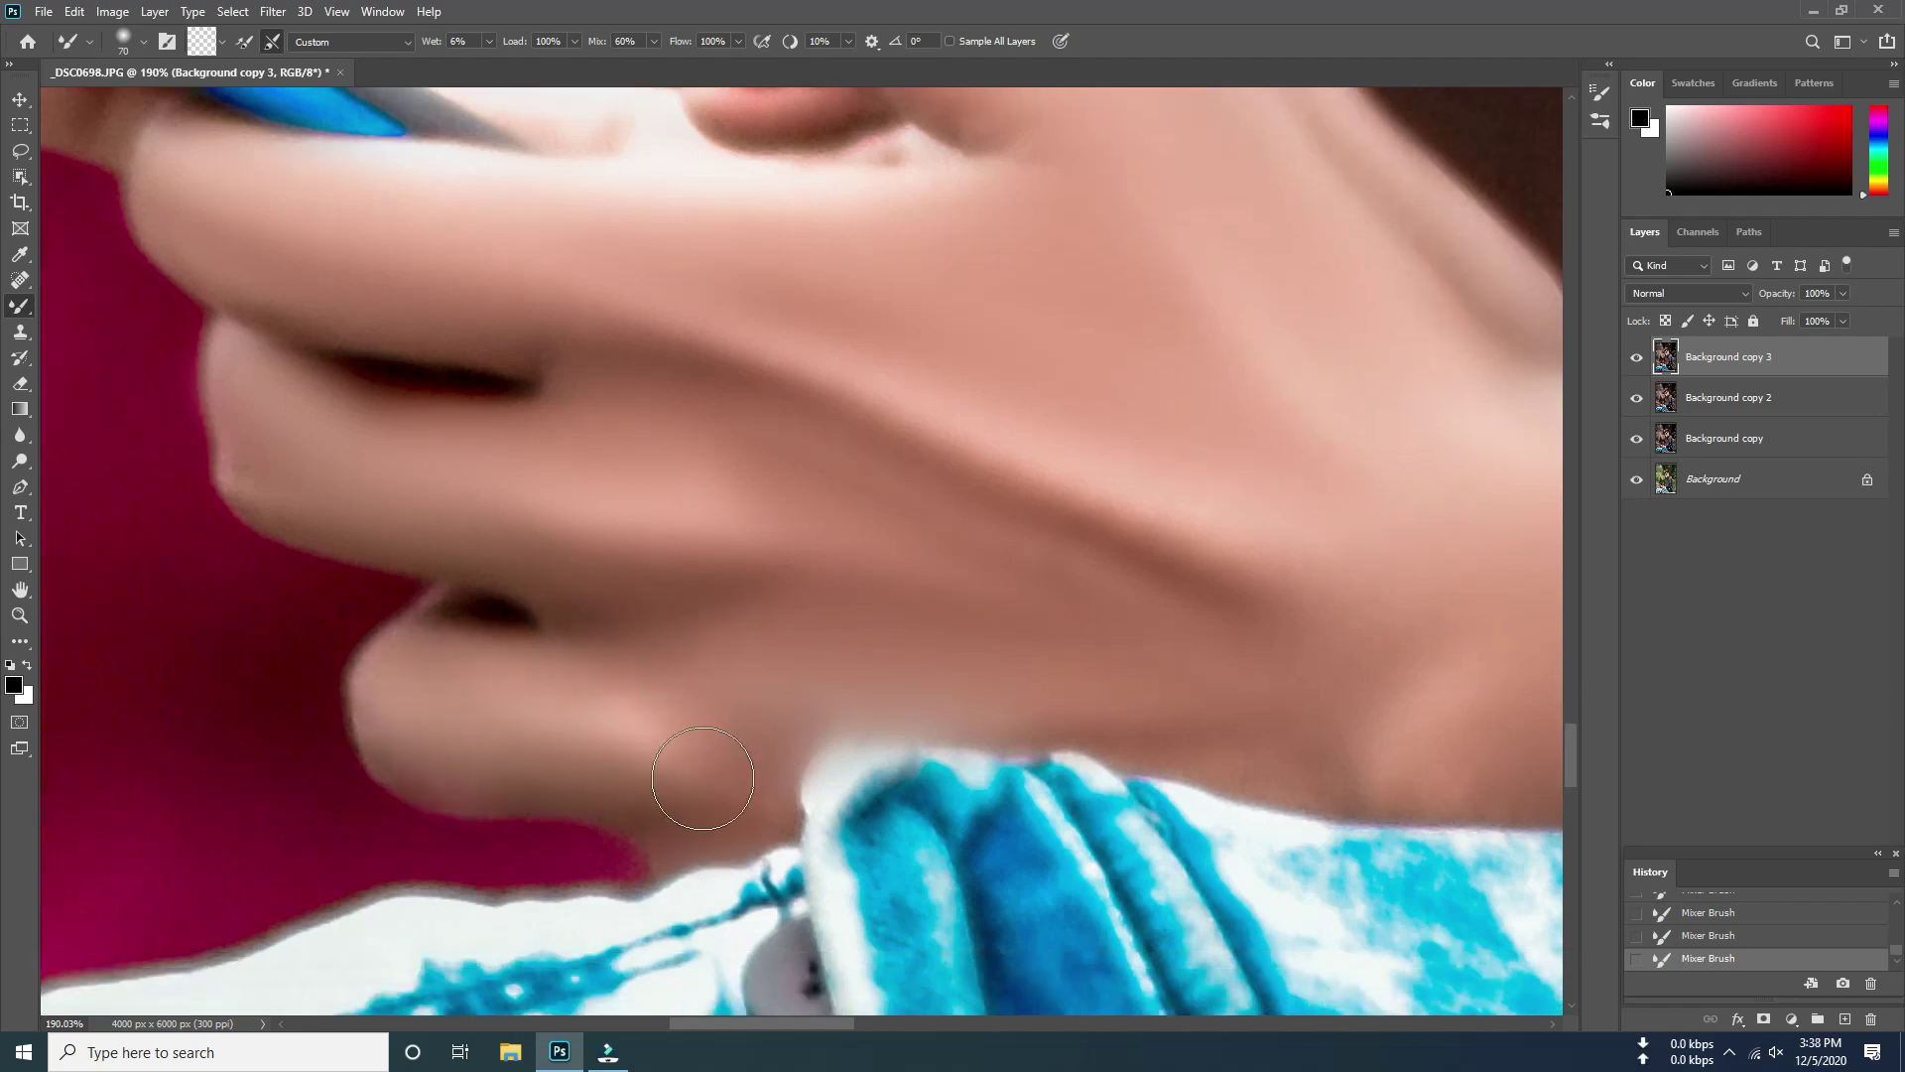
scroll(703, 778, "down", 3)
scroll(695, 814, "down", 3)
scroll(690, 863, "down", 2)
Merge Background copy 3 and all visible layers into a single Background layer
scroll(683, 912, "down", 1)
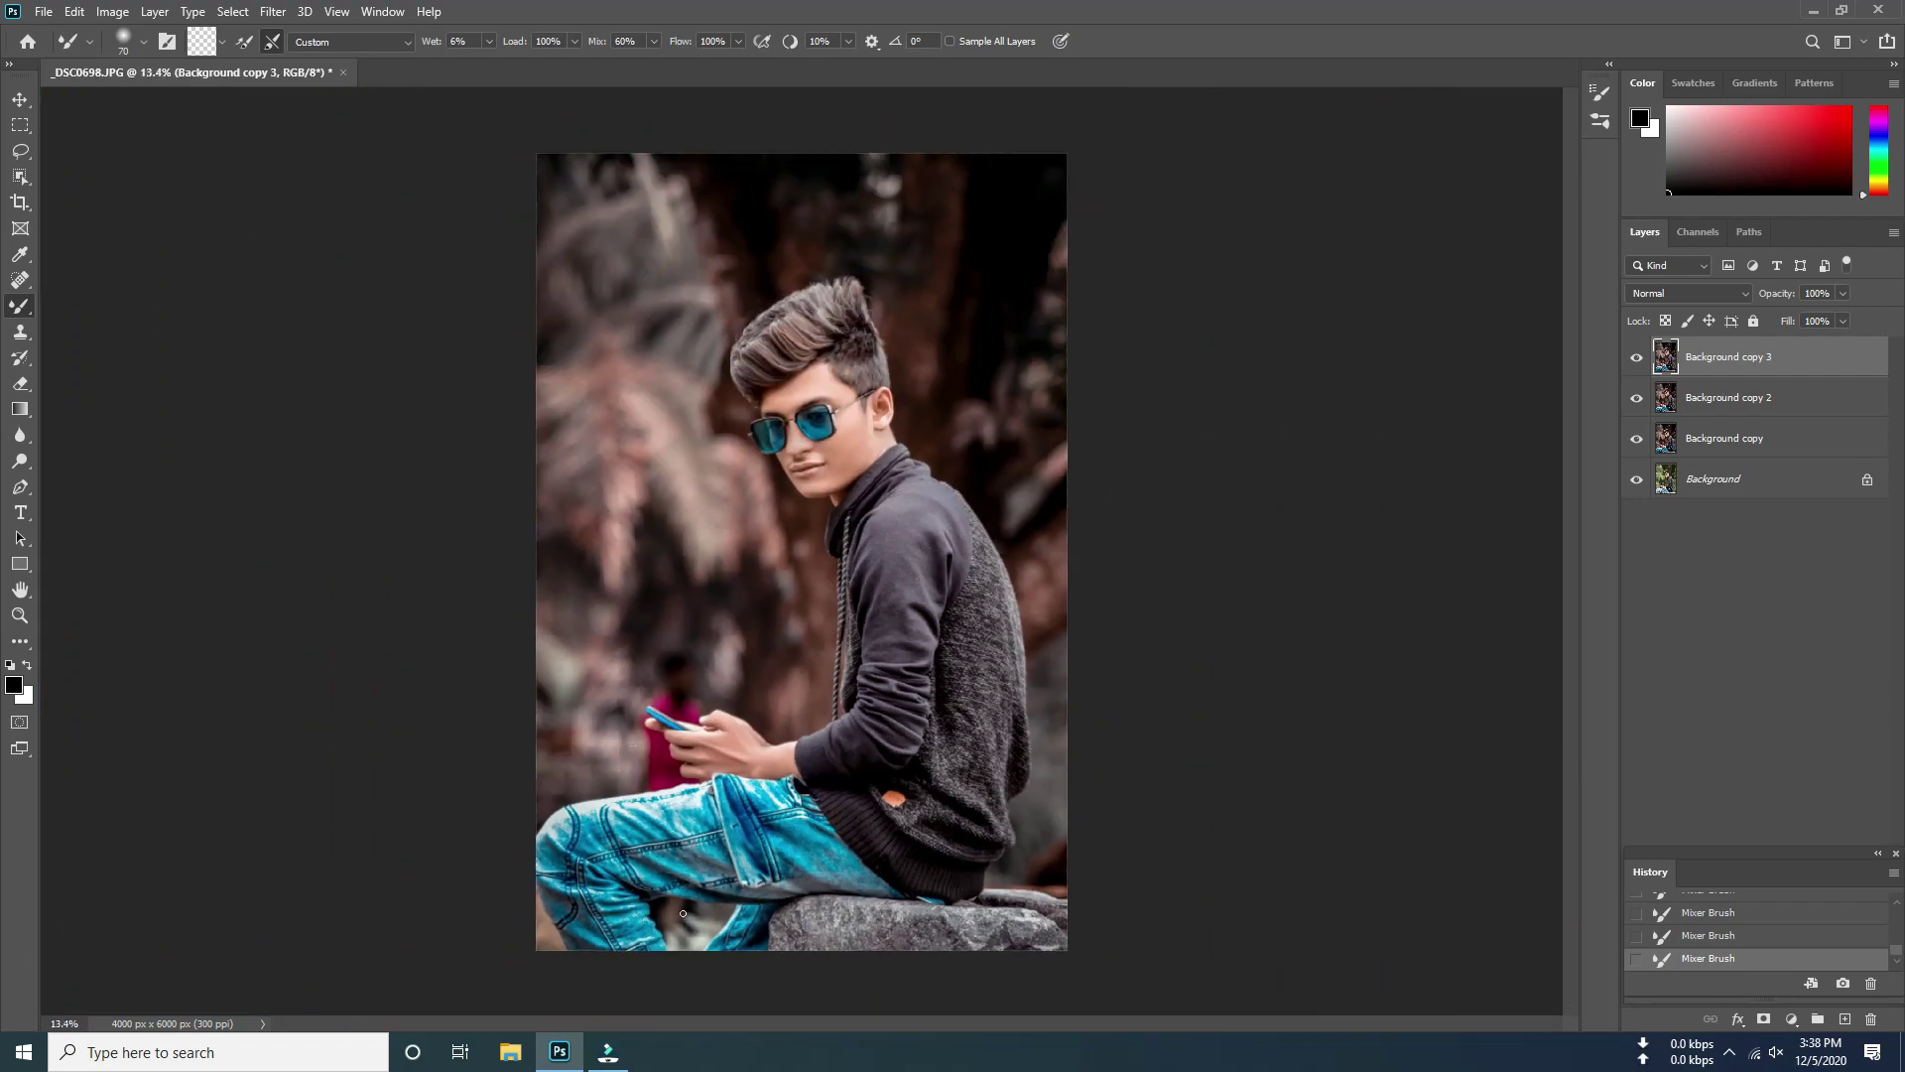
scroll(1474, 512, "up", 1)
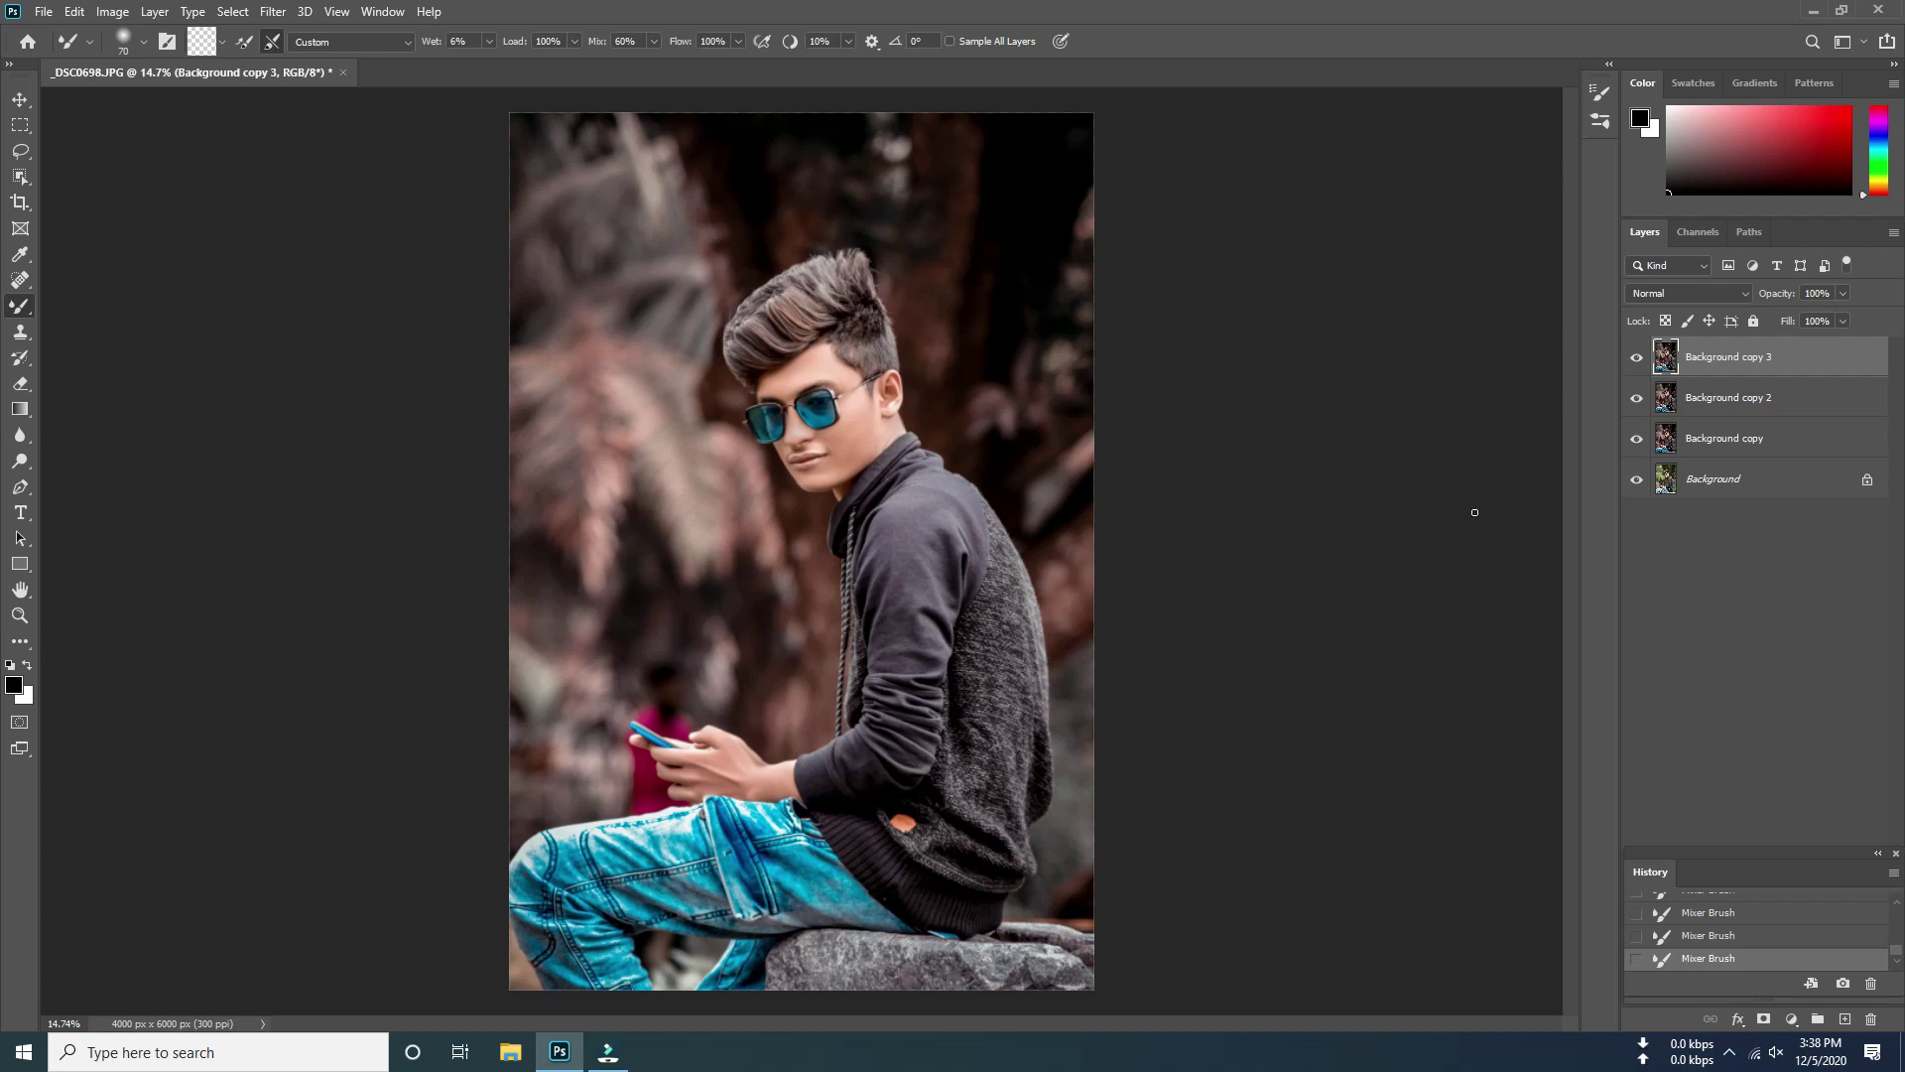
right_click(1736, 362)
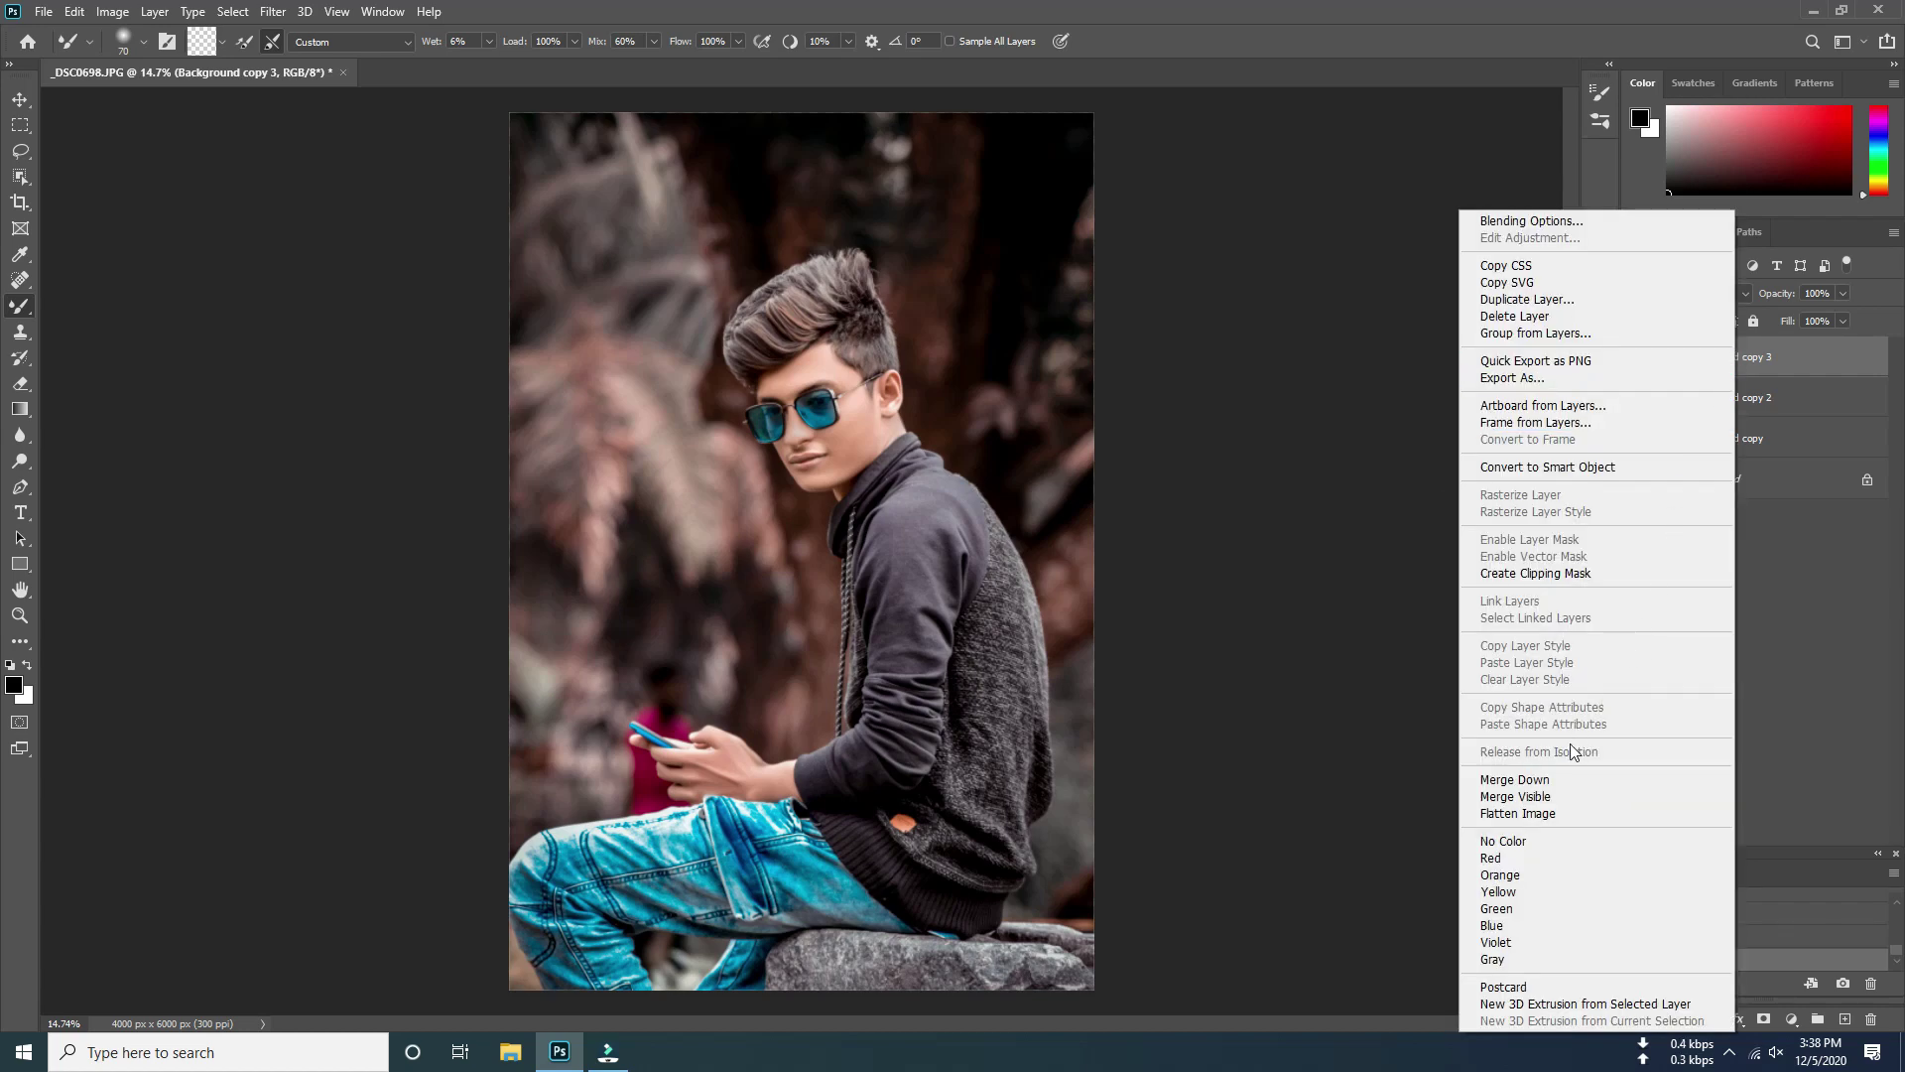
left_click(1560, 796)
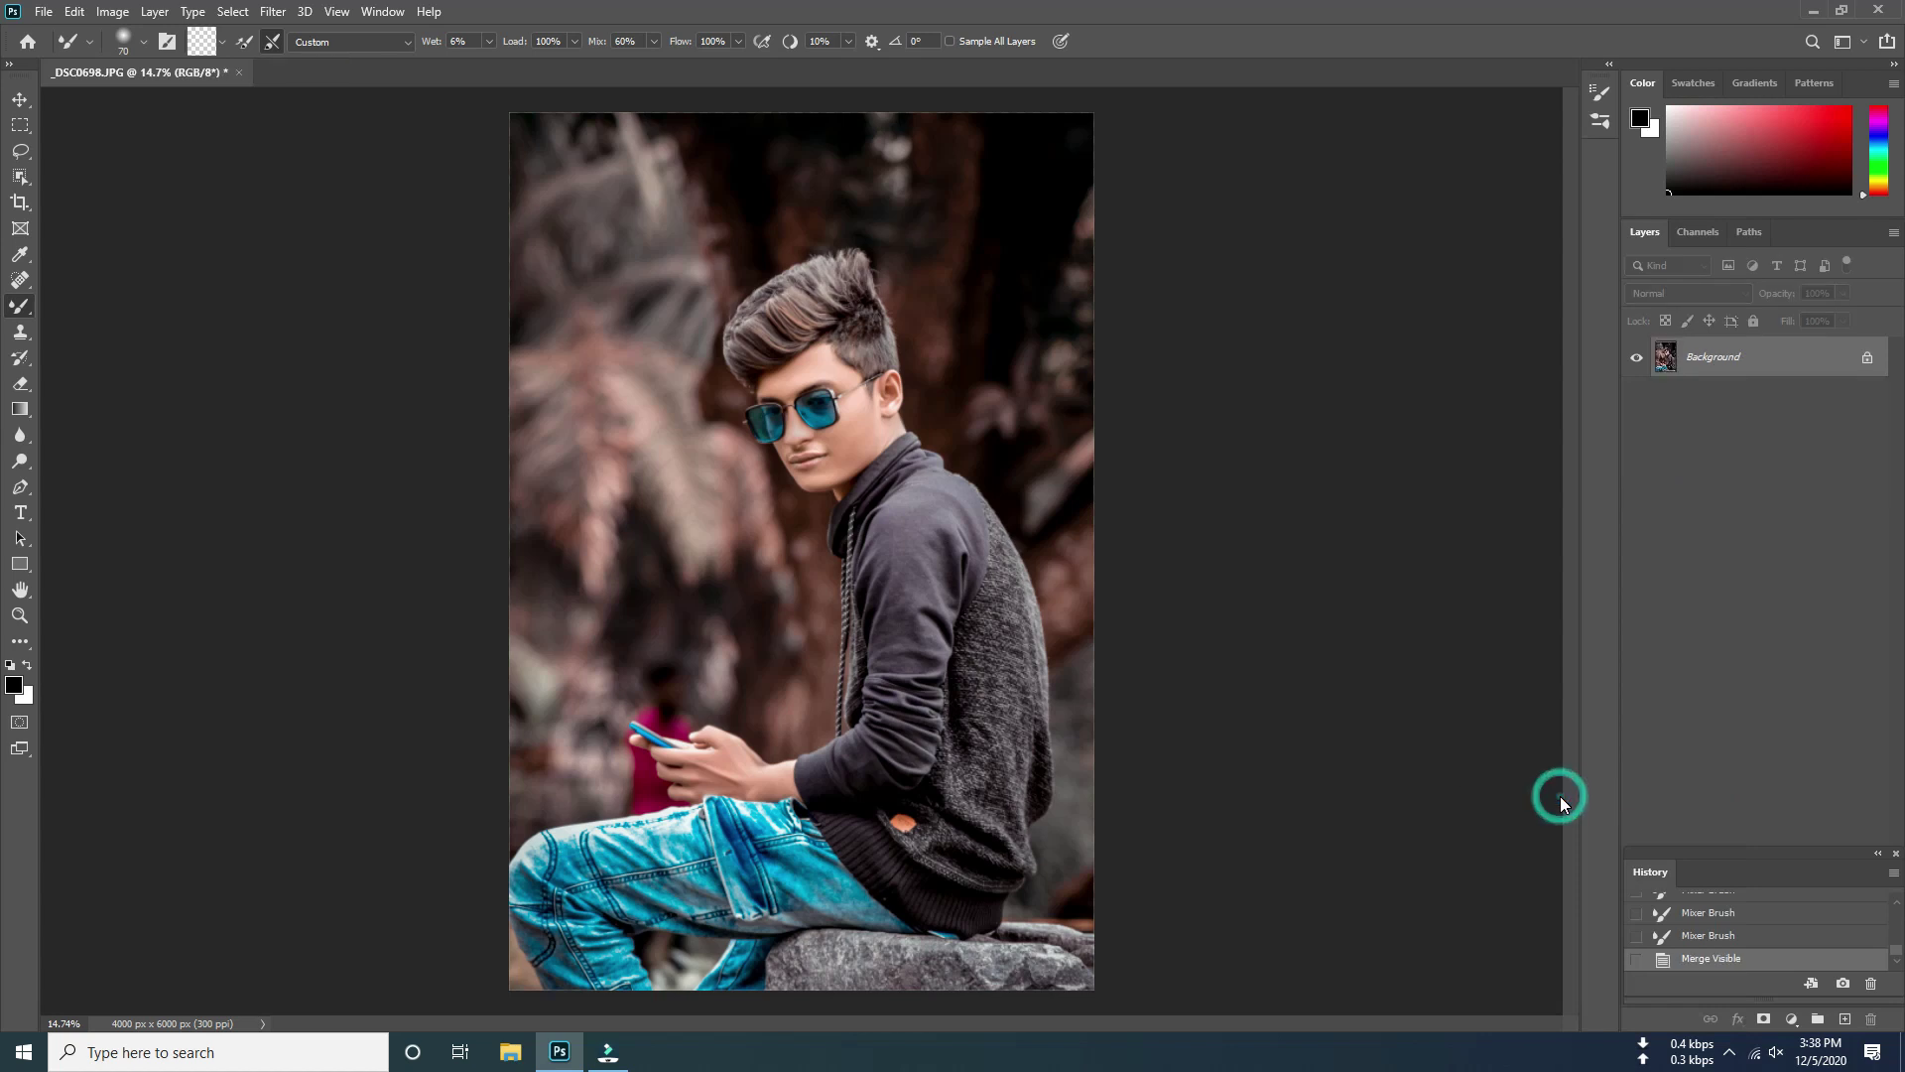
left_click(44, 12)
mouse_move(66, 299)
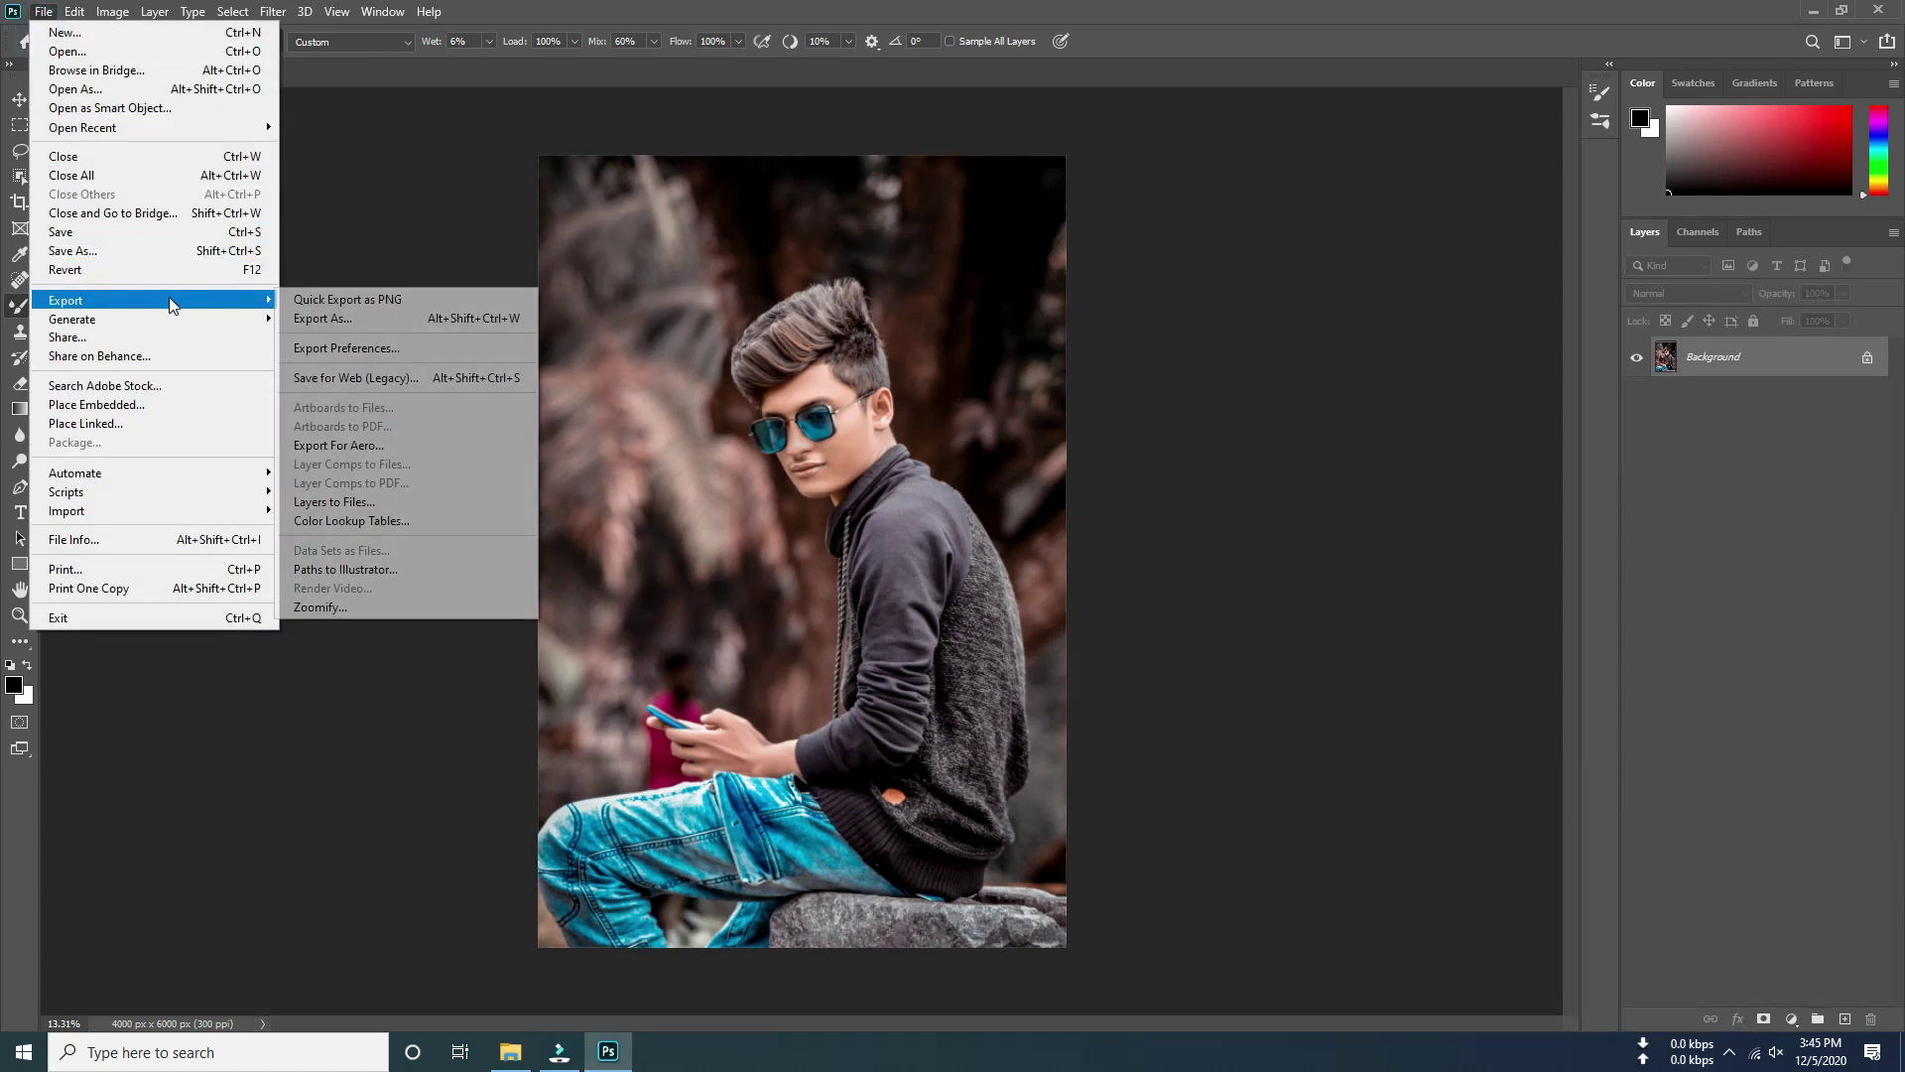
Export the 4000×6000 image as a 100%-quality JPG named 32 on the Desktop
left_click(326, 319)
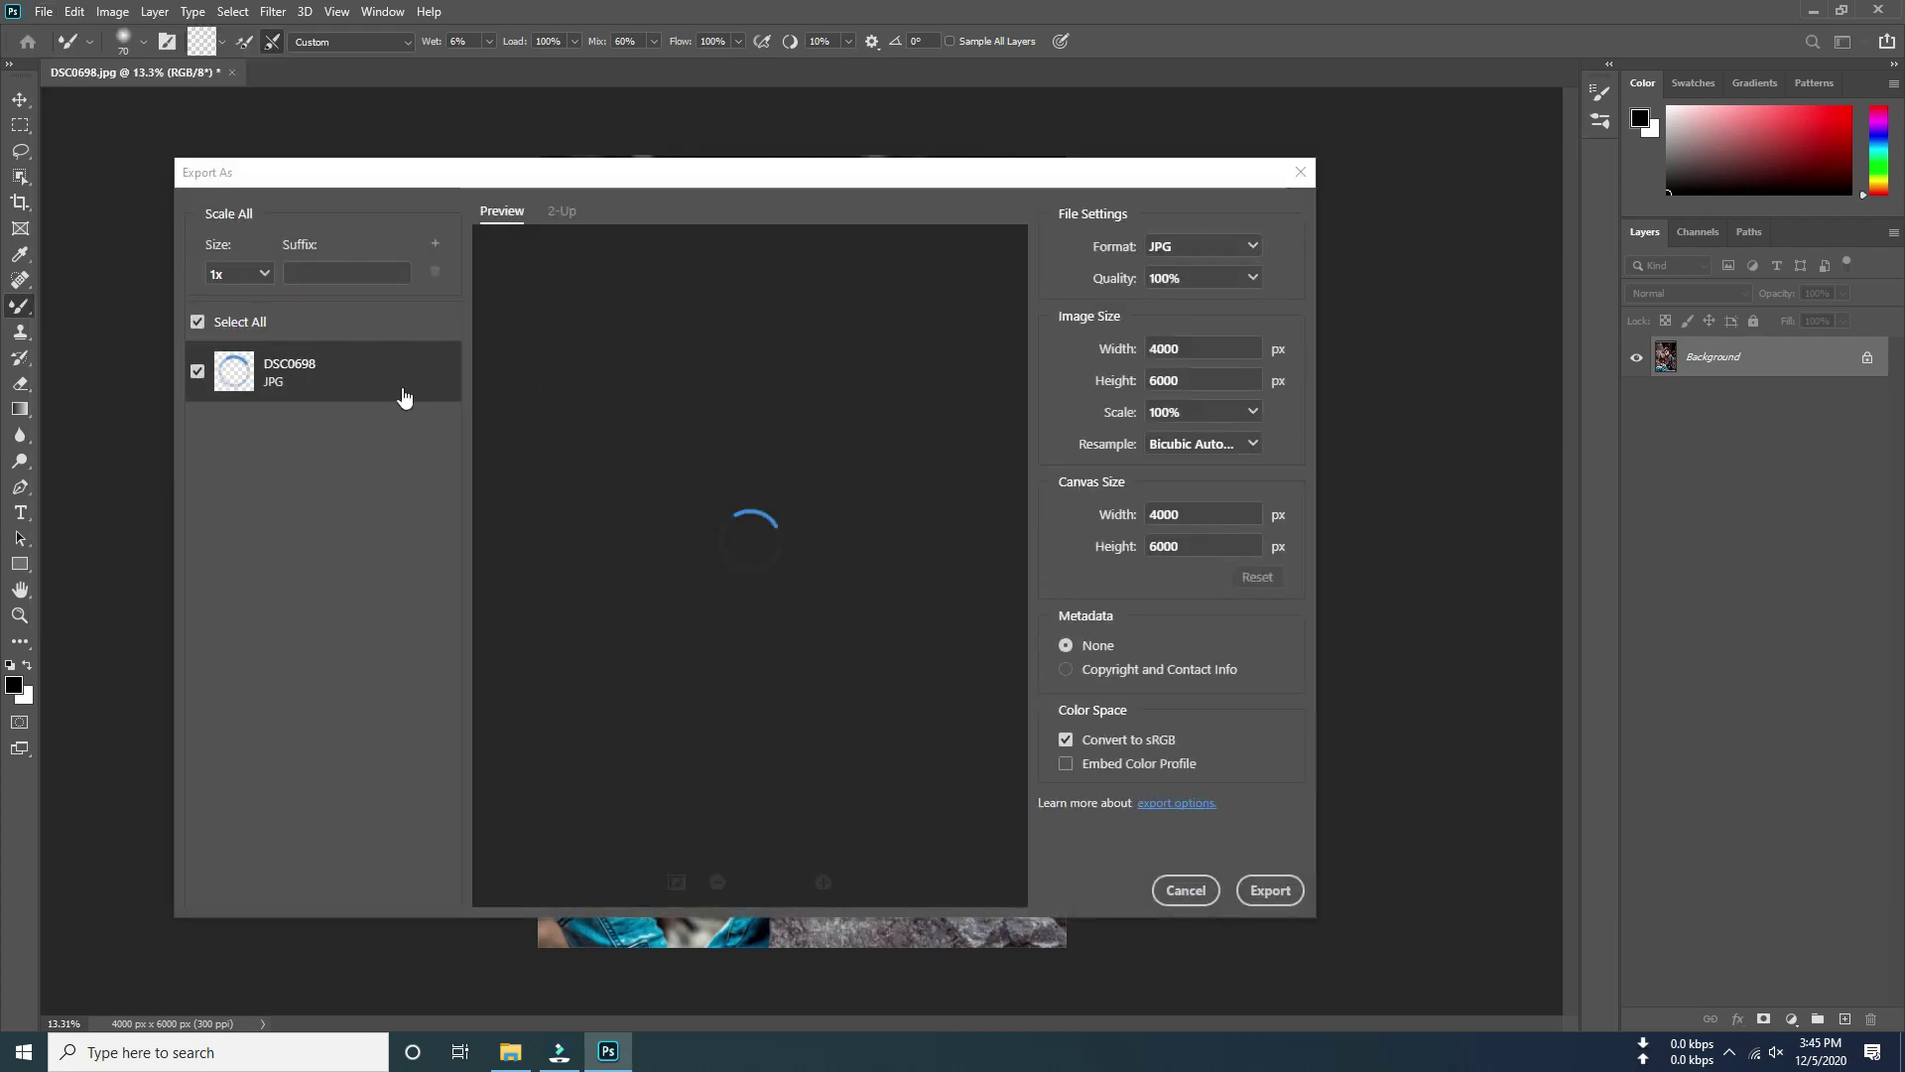
left_click(1270, 890)
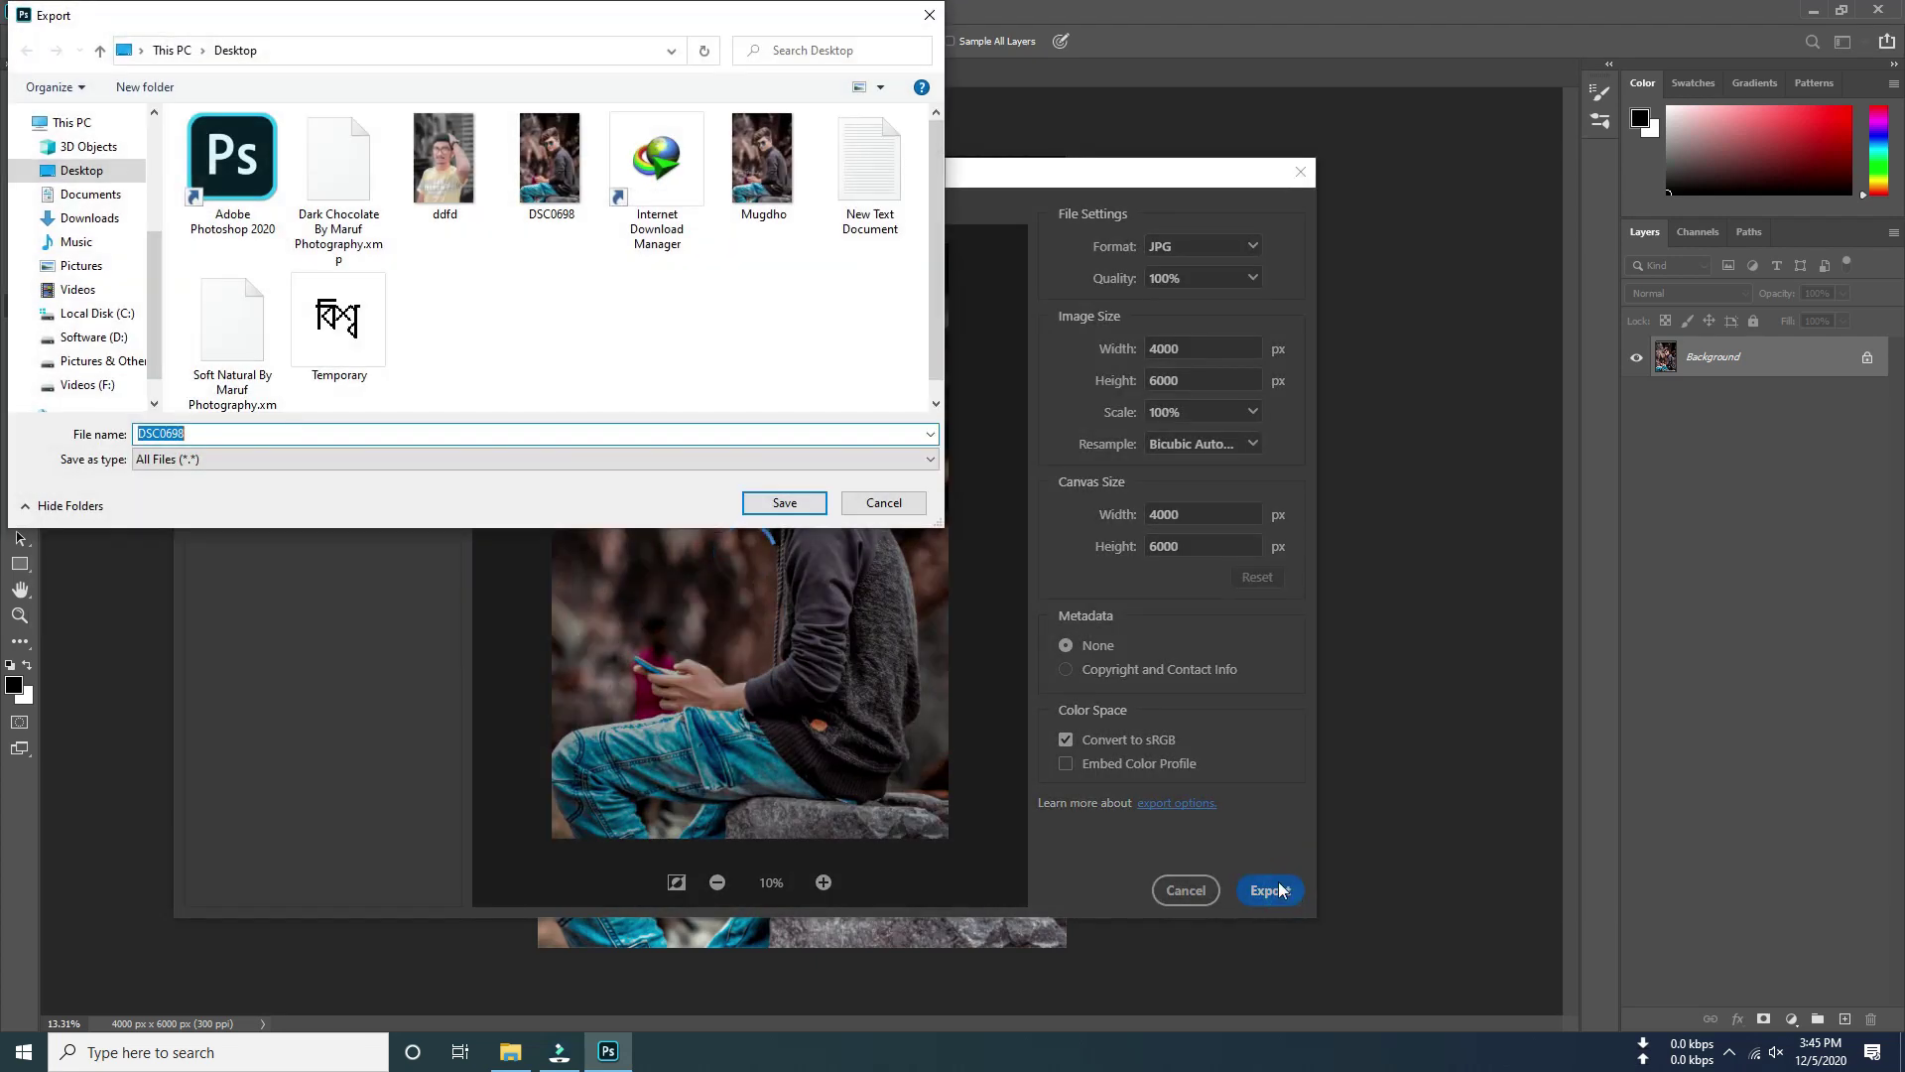
type("32")
left_click(782, 504)
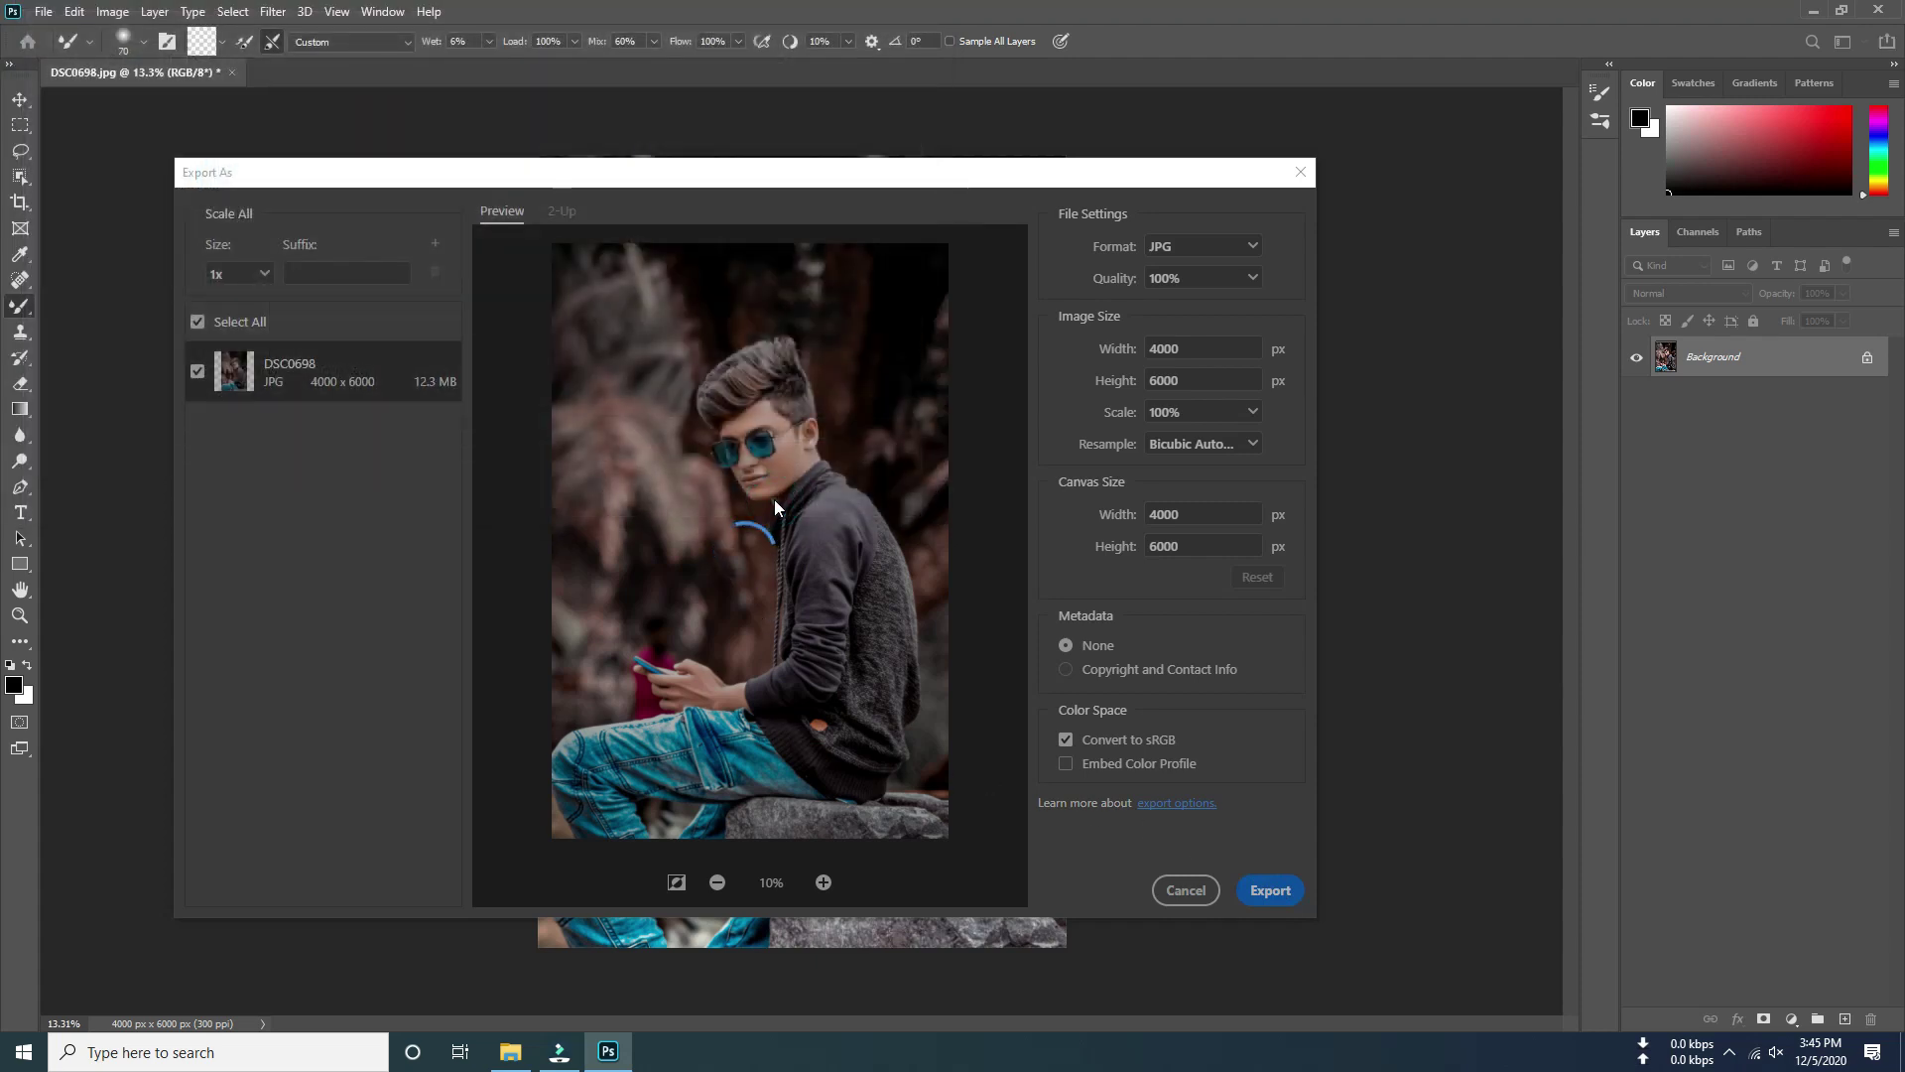